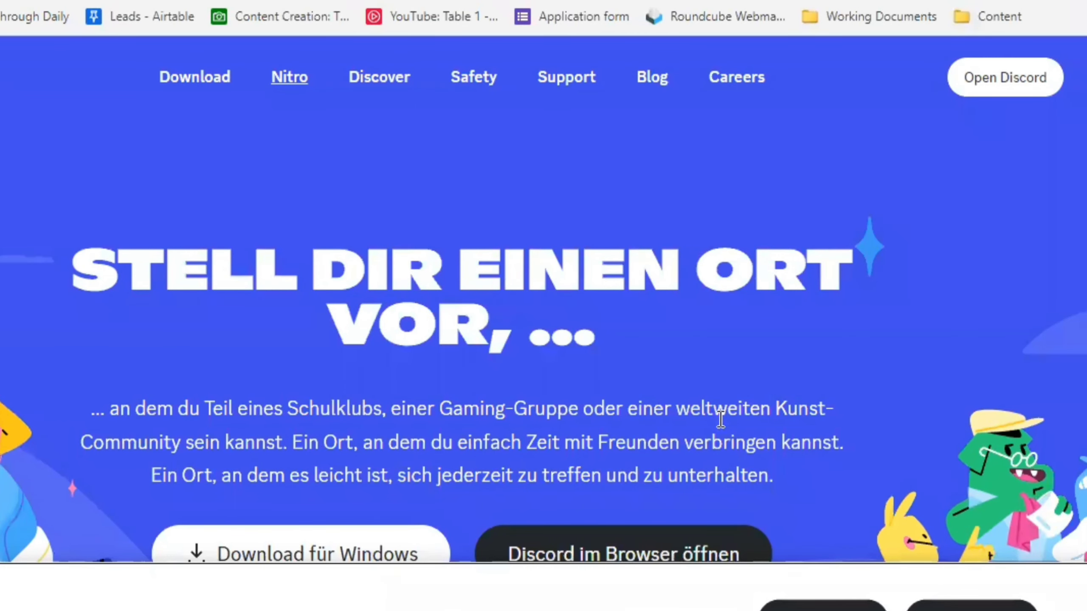
pyautogui.scroll(-3, 796, 384)
pyautogui.scroll(3, 796, 384)
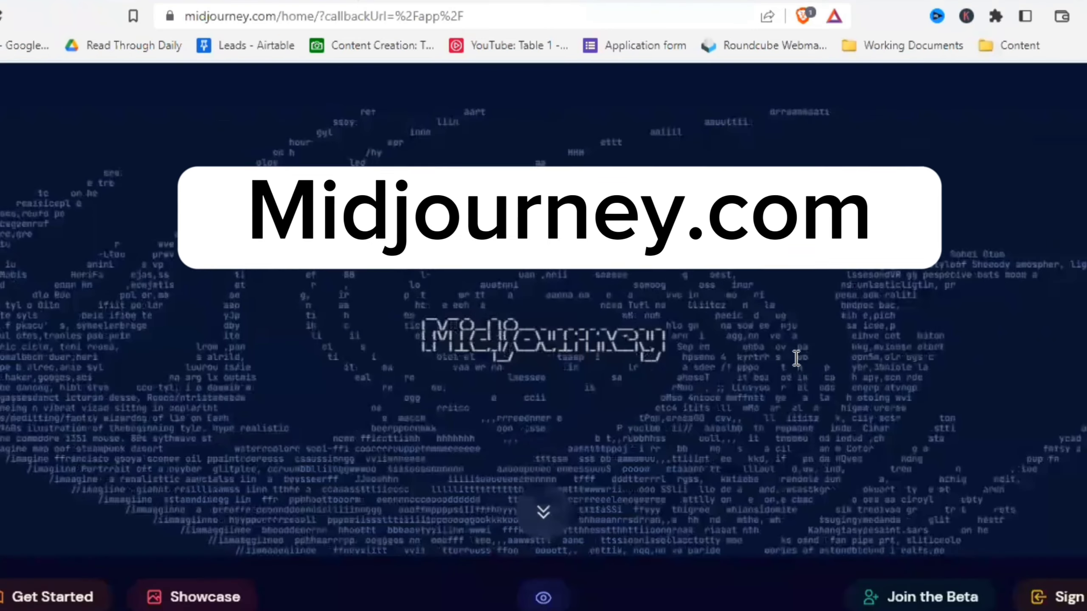
# - Join the Midjourney beta from midjourney.com and accept the invite to its Discord server
pyautogui.scroll(-5, 796, 358)
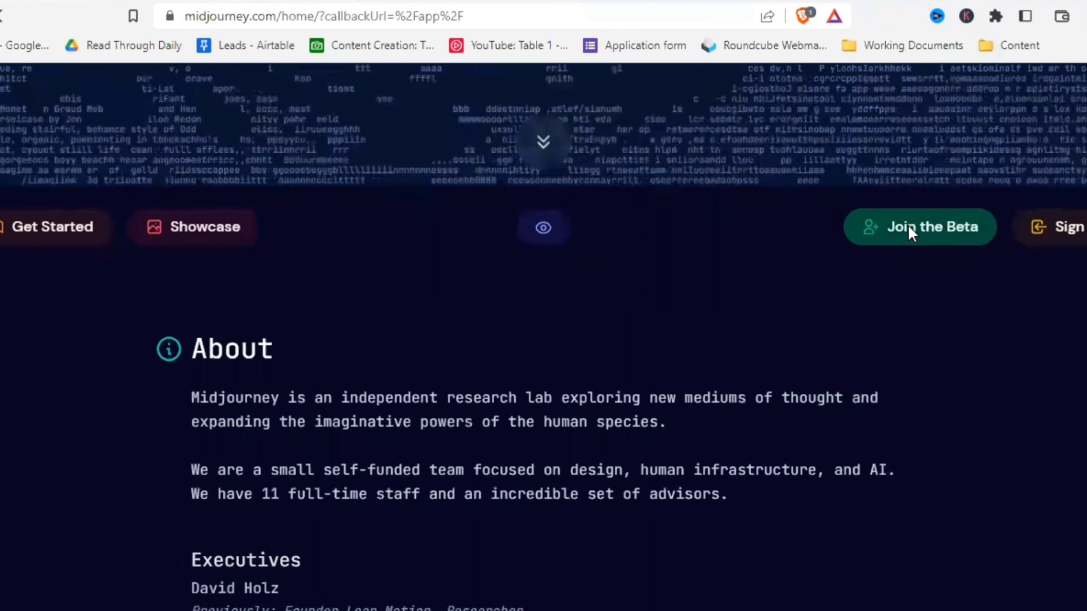
pyautogui.click(909, 230)
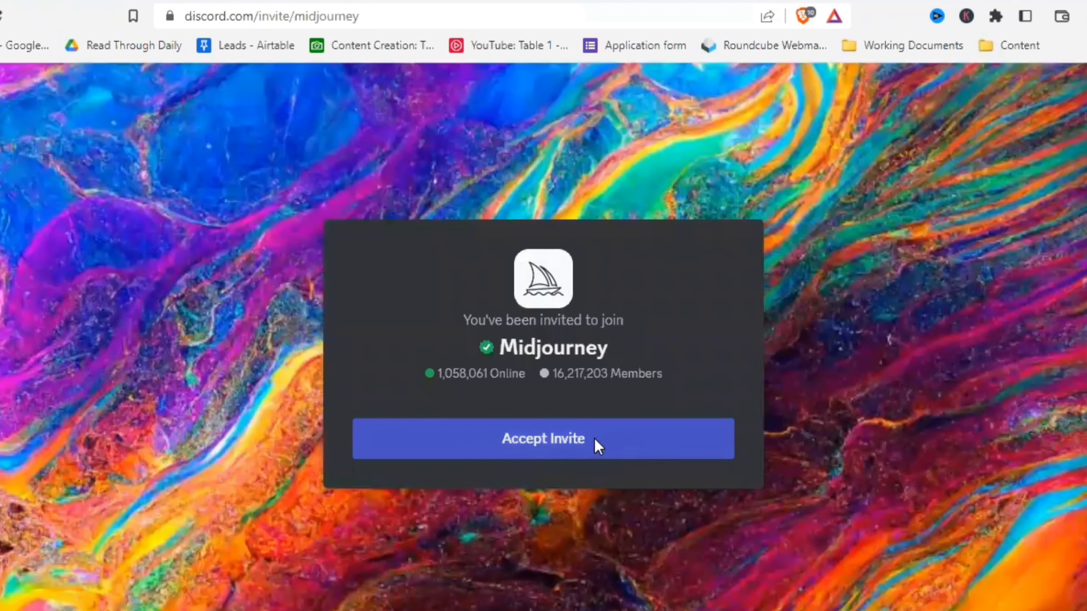
pyautogui.click(596, 439)
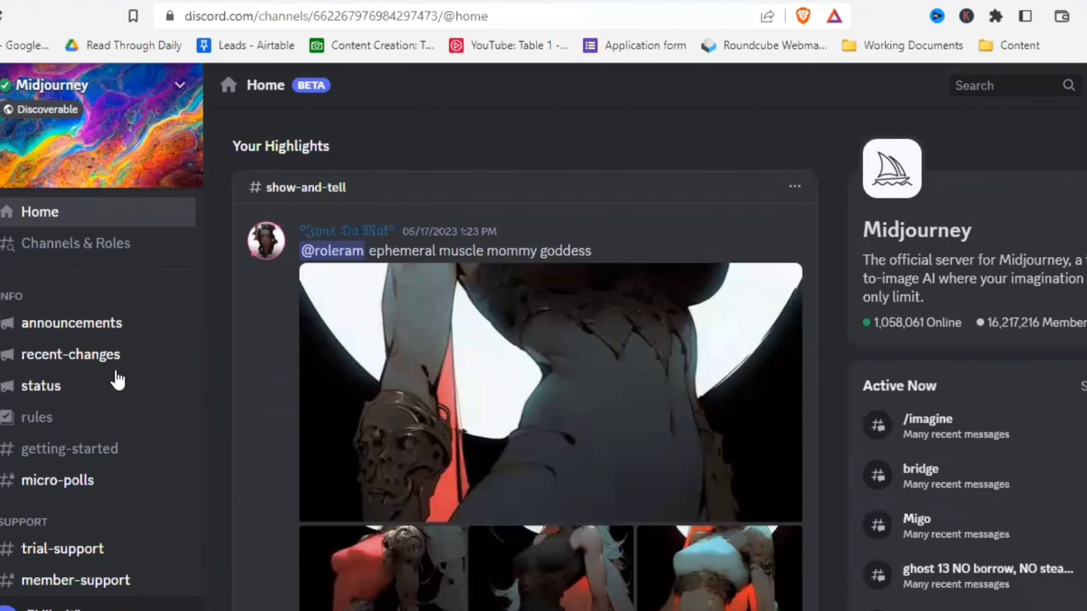
# - Open the newbies-122 channel on the Midjourney server and send the /subscribe command
pyautogui.scroll(-5, 117, 380)
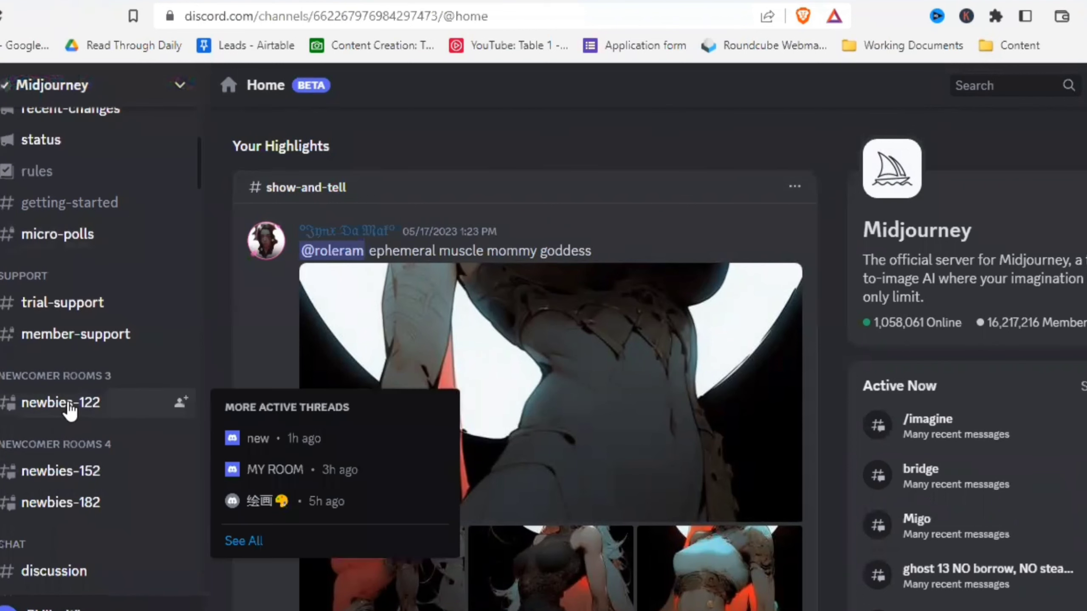
pyautogui.click(71, 411)
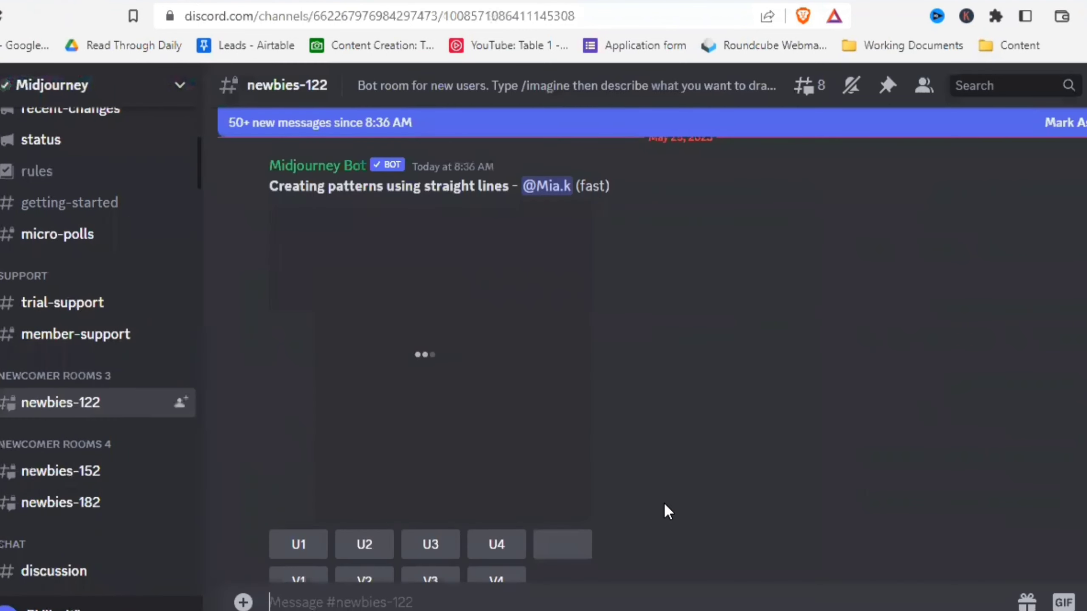
pyautogui.write('/subscribe')
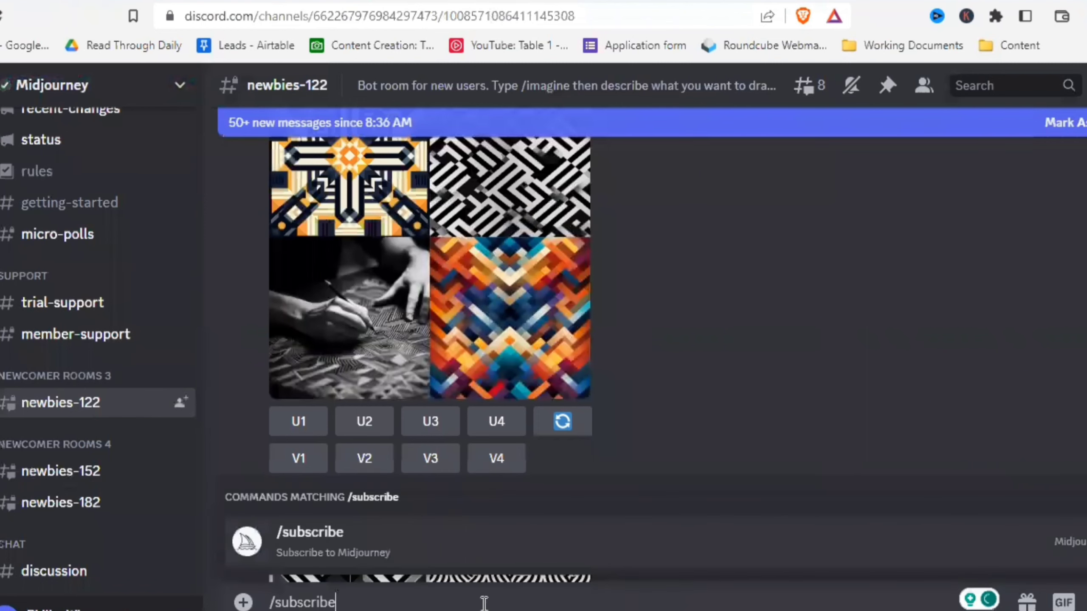
pyautogui.press('Return')
pyautogui.press('Return')
# - Find the Midjourney Bot's reply to the subscribe command in the channel and open the subscription page from it
pyautogui.scroll(3, 642, 479)
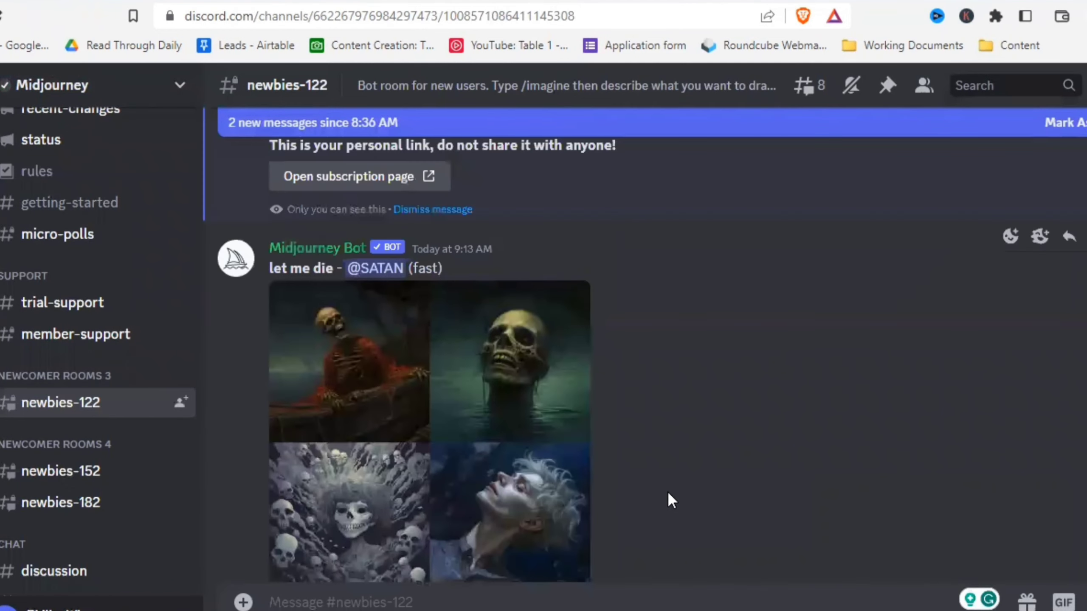
pyautogui.scroll(6, 419, 450)
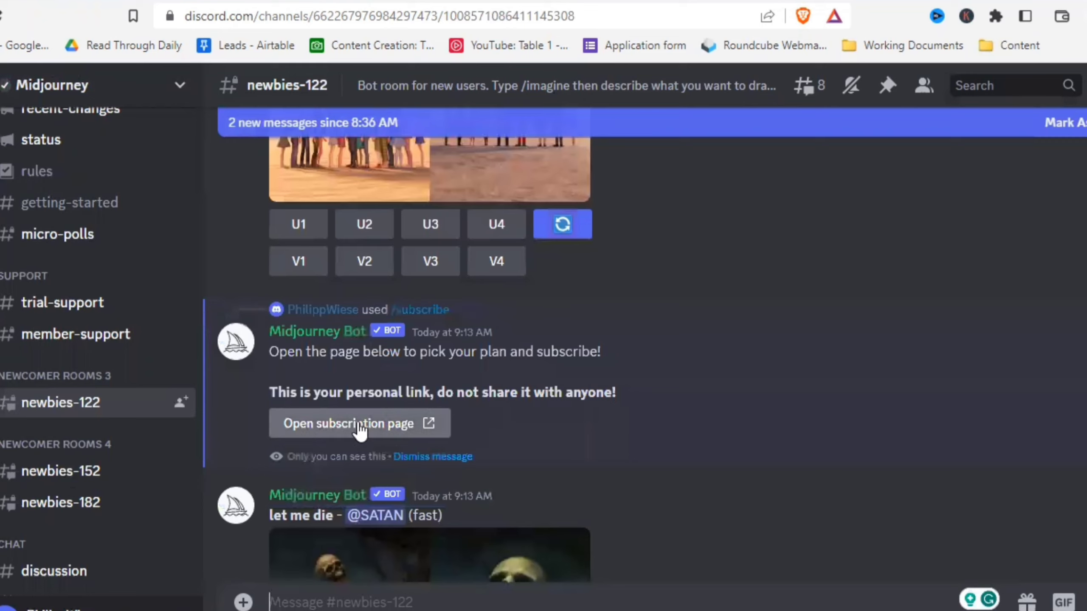
pyautogui.click(368, 429)
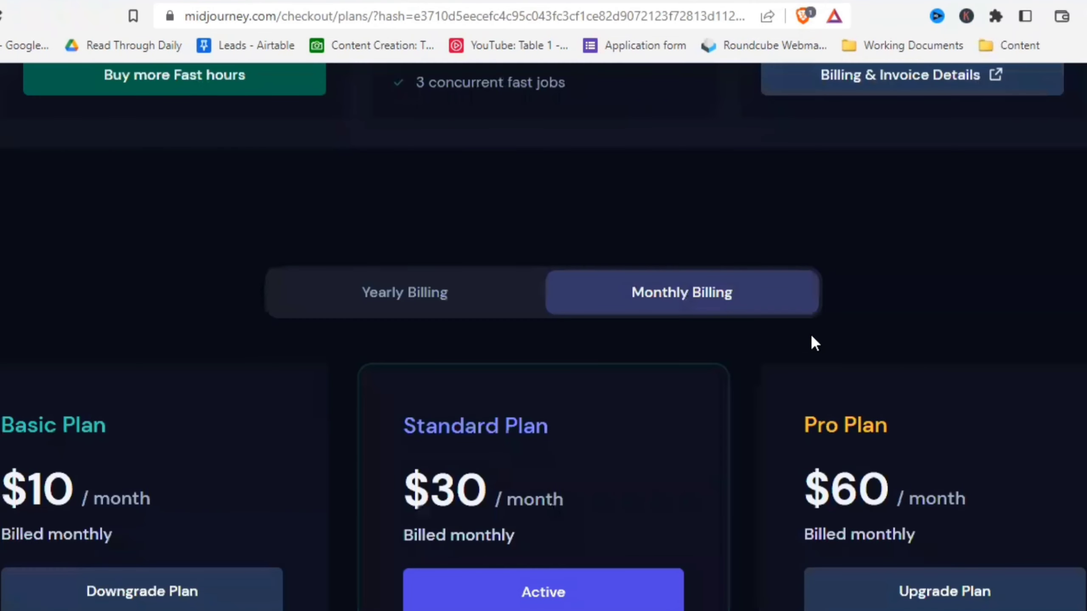
# - Compare the monthly prices and included features of the Basic, Standard and Pro plans, including the Basic Plan's general commercial terms
pyautogui.scroll(-10, 181, 423)
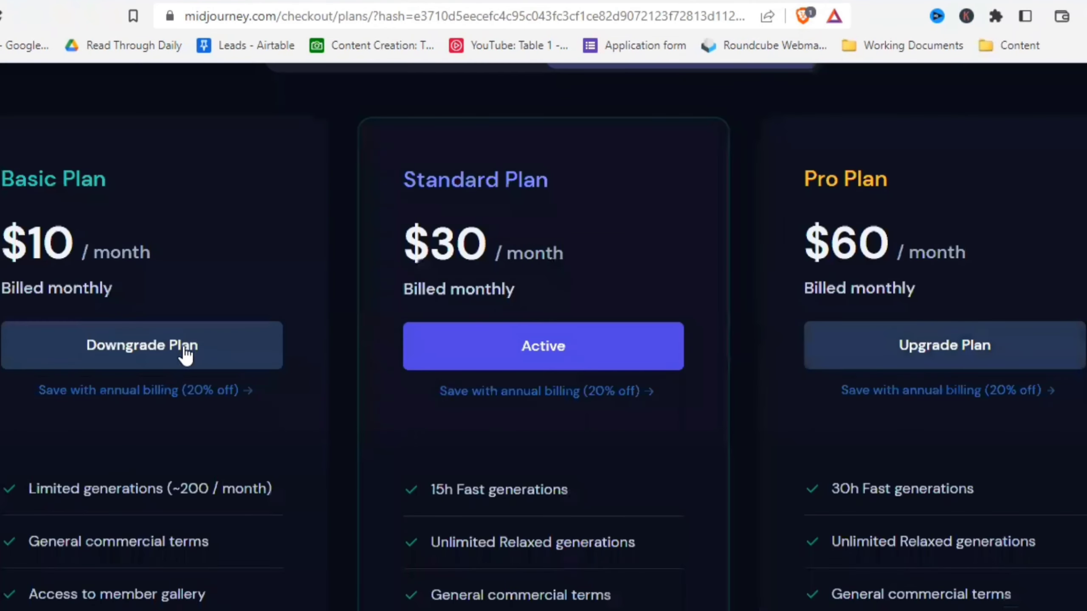
pyautogui.scroll(3, 304, 429)
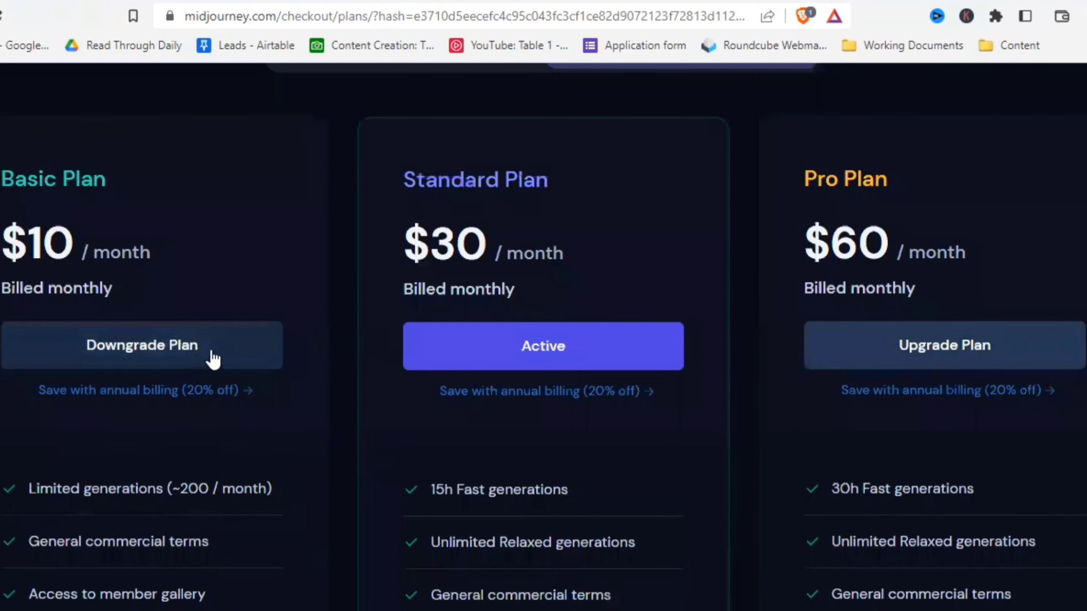
pyautogui.scroll(-3, 308, 379)
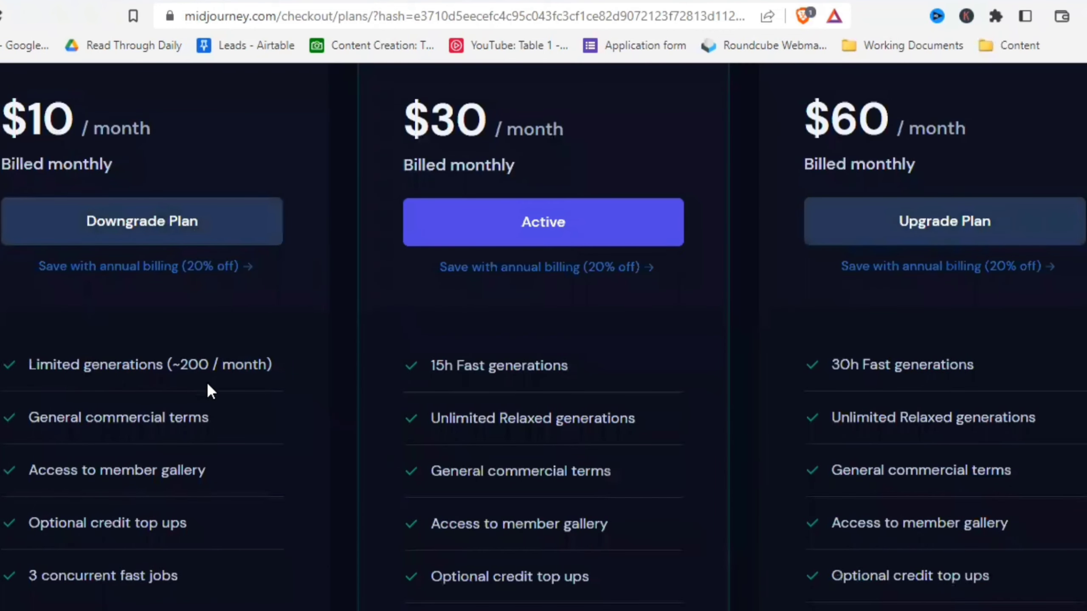
pyautogui.scroll(-3, 206, 381)
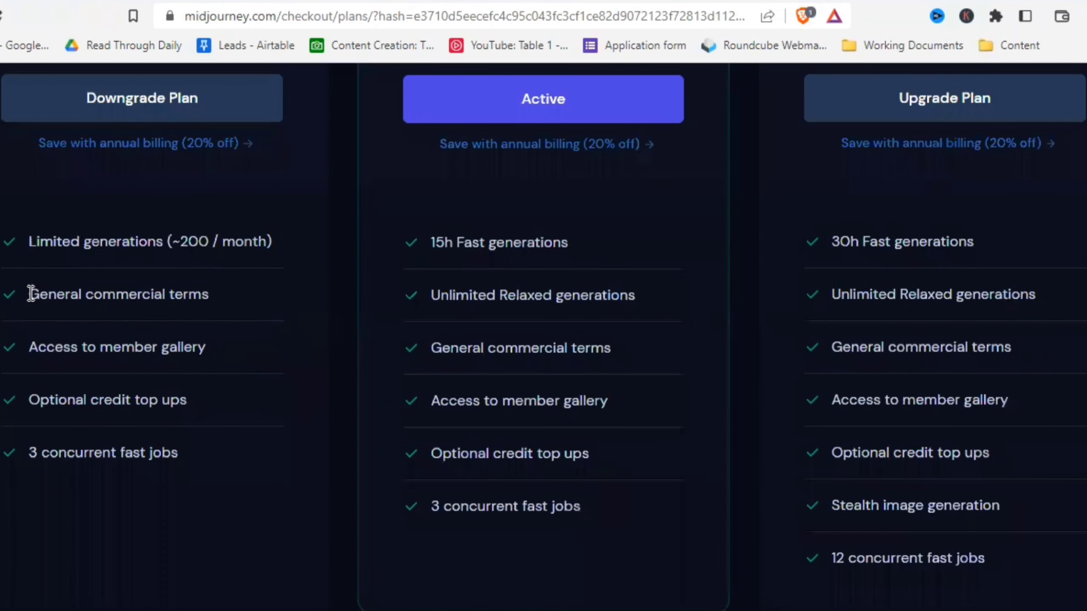
pyautogui.moveTo(34, 295); pyautogui.dragTo(213, 300)
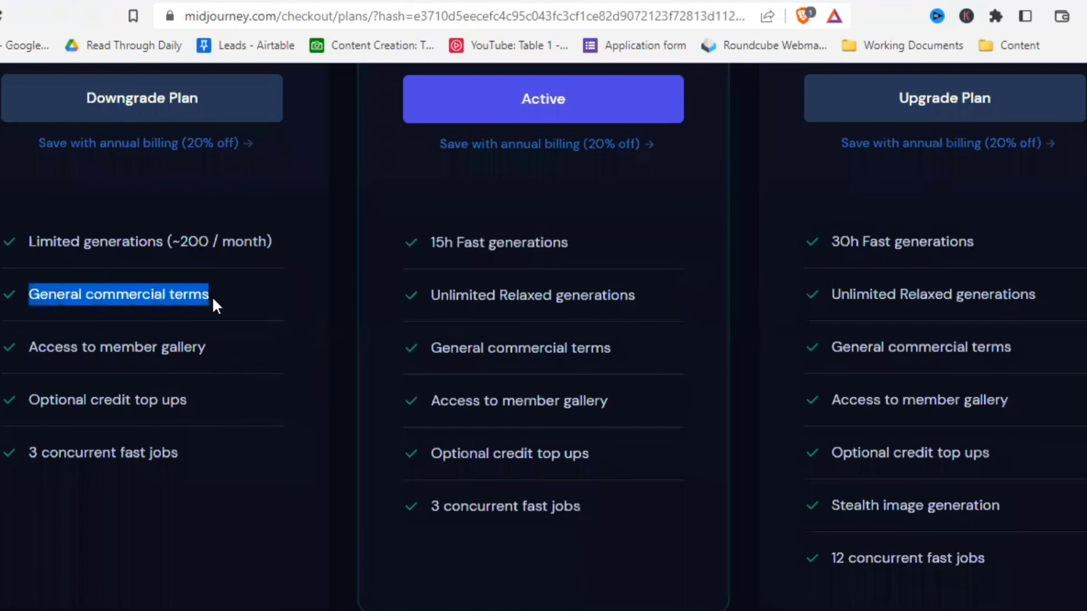
pyautogui.click(321, 329)
pyautogui.scroll(6, 334, 352)
pyautogui.scroll(-3, 490, 369)
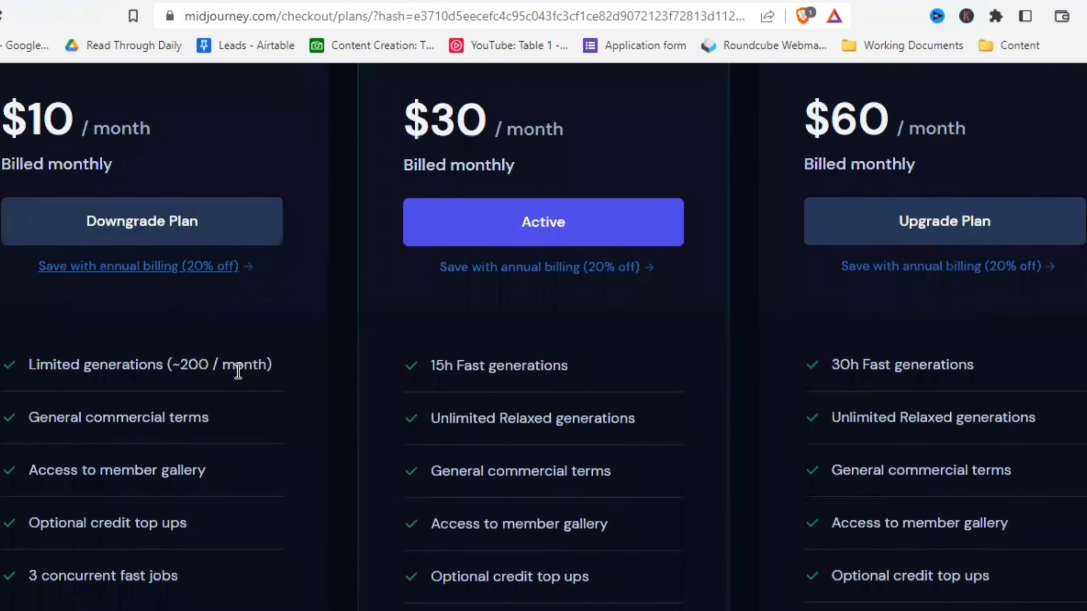
pyautogui.scroll(-3, 385, 385)
pyautogui.scroll(6, 394, 390)
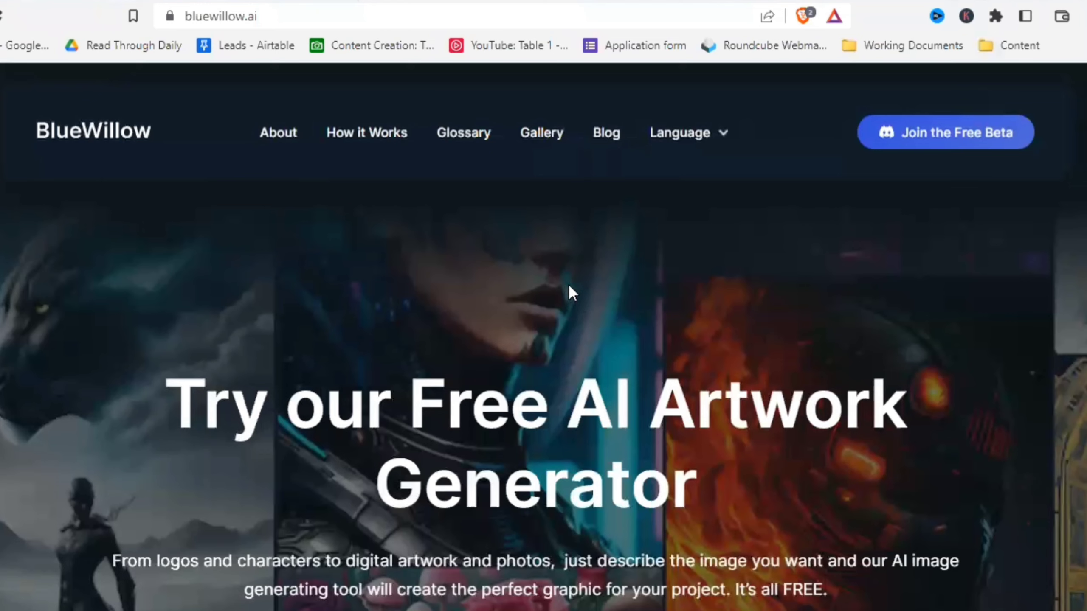
# - Join the free beta from bluewillow.ai and accept the invite to the BlueWillow Discord server
pyautogui.scroll(-5, 590, 295)
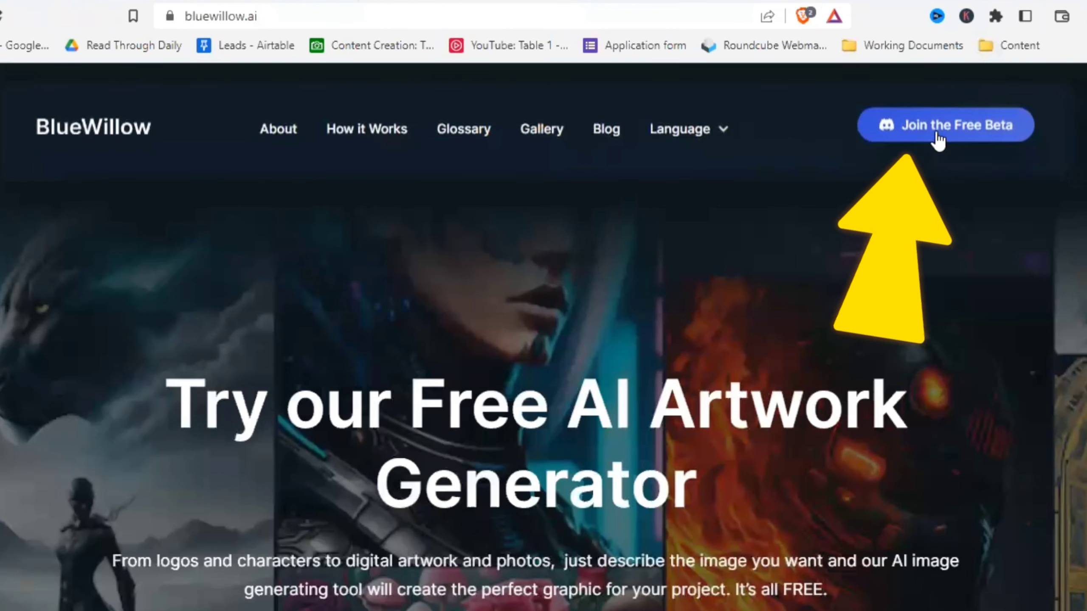
pyautogui.click(936, 134)
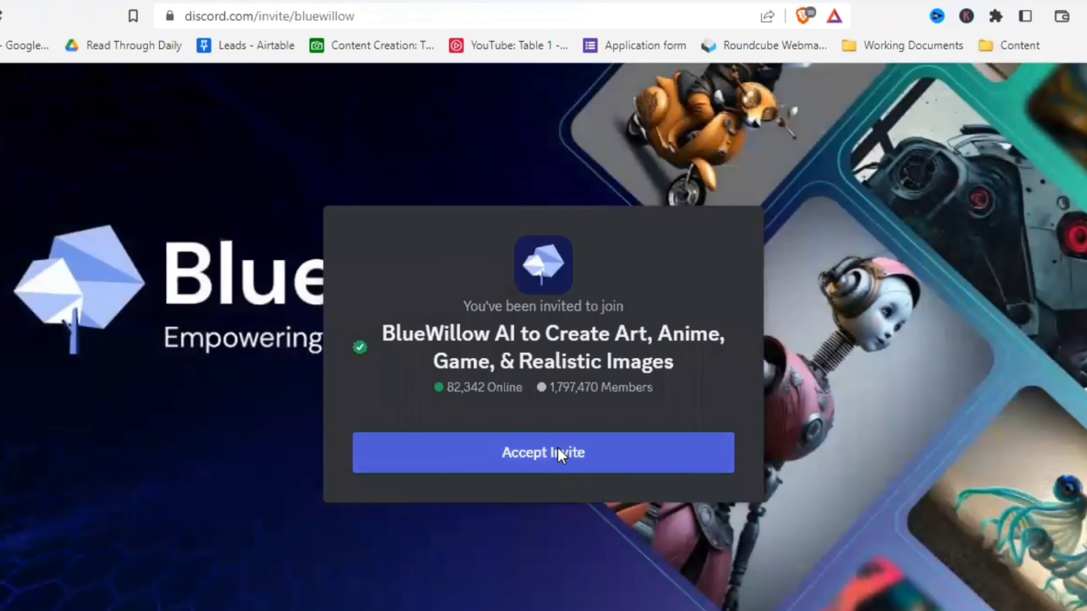
pyautogui.click(559, 448)
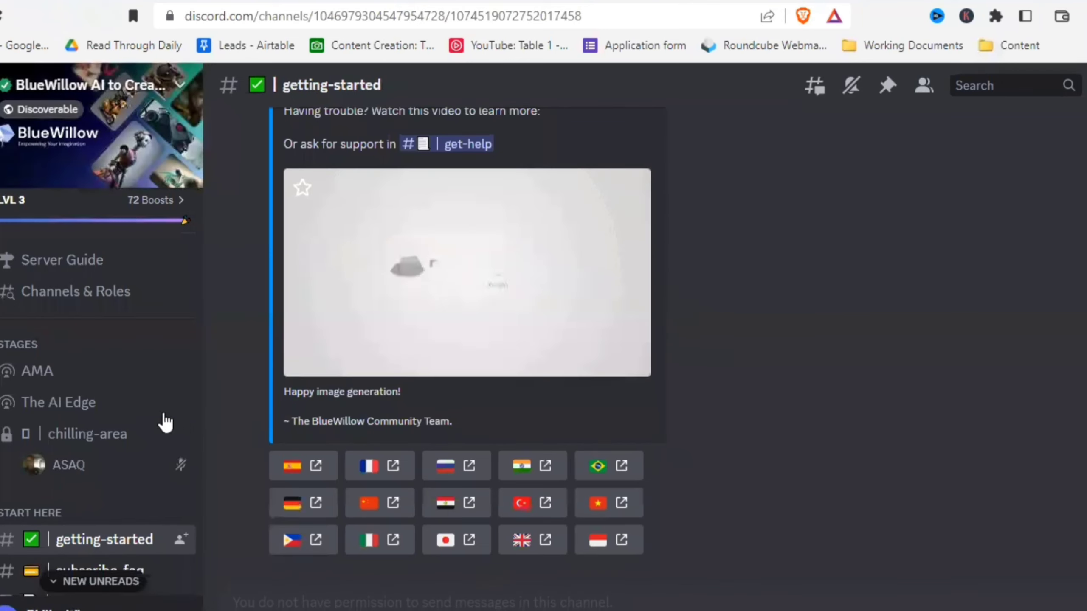
# - Open the rookie-11 channel in the BlueWillow server's Rookies section
pyautogui.scroll(-8, 104, 441)
pyautogui.click(60, 348)
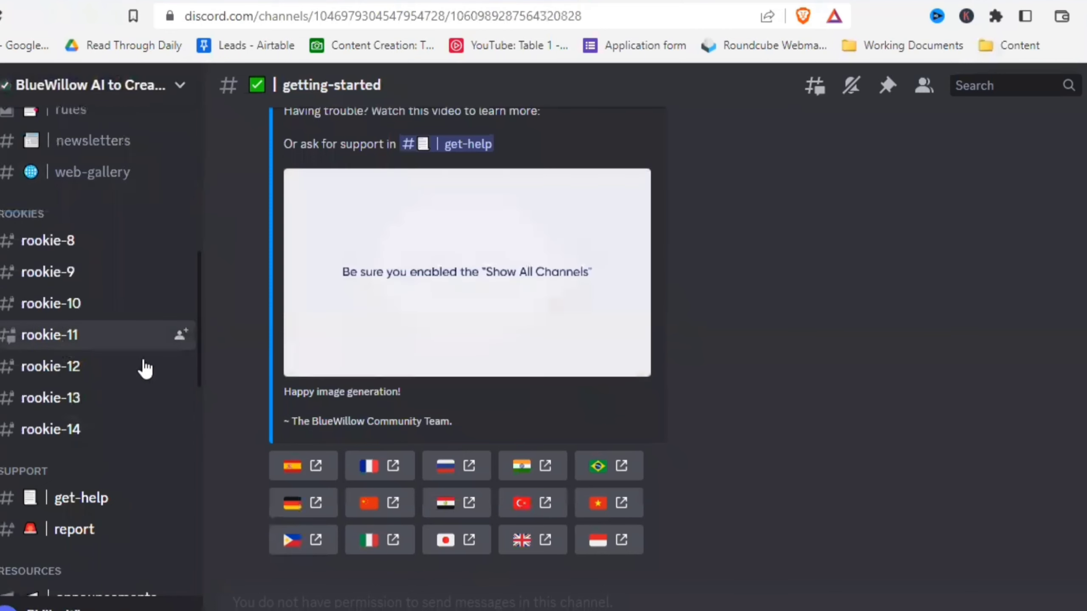
pyautogui.scroll(-1, 146, 368)
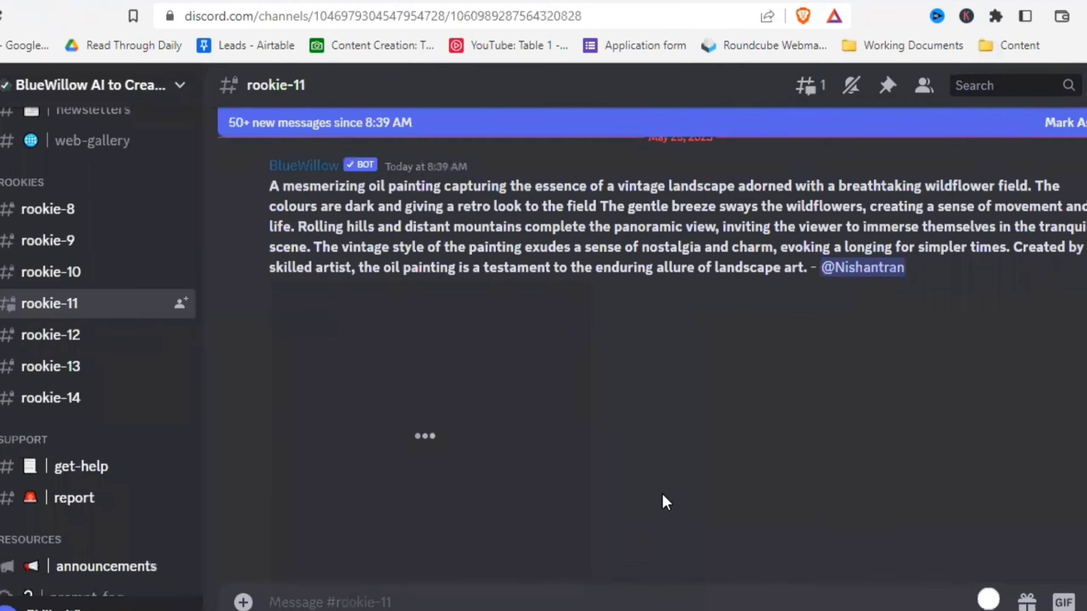
# - Look through the prompts and generated images other members posted in the rookie-11 channel
pyautogui.scroll(-5, 698, 474)
pyautogui.scroll(-6, 699, 473)
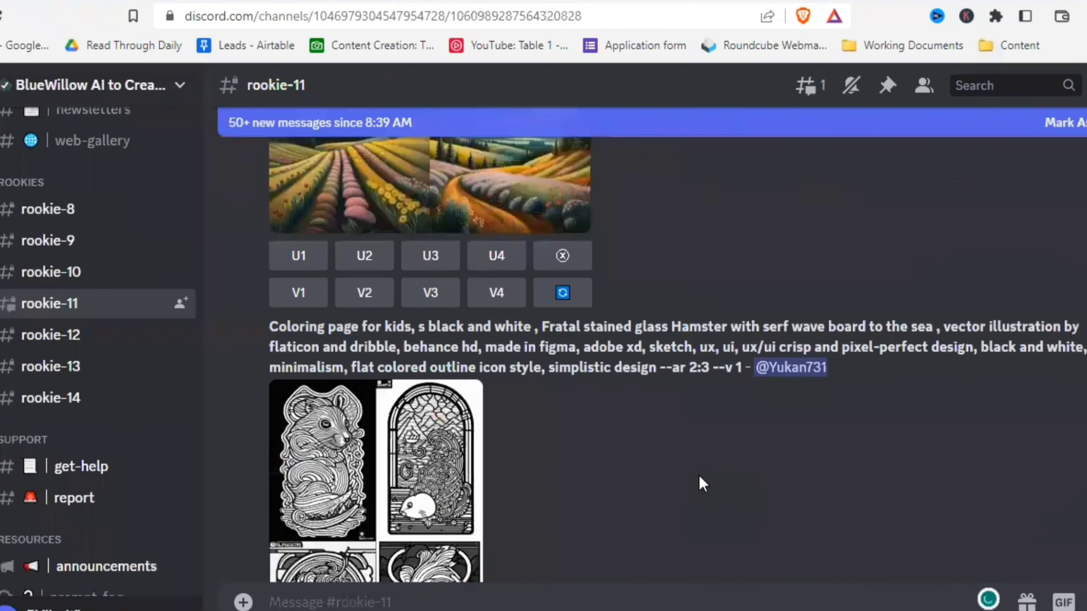
pyautogui.scroll(-10, 698, 474)
pyautogui.scroll(-10, 698, 474)
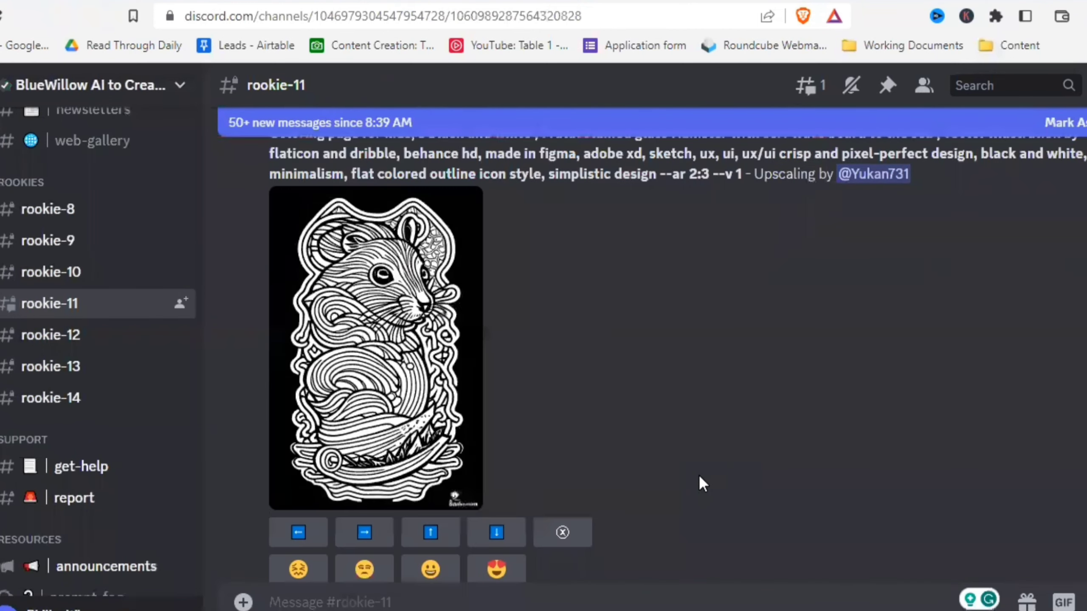
pyautogui.scroll(-10, 698, 474)
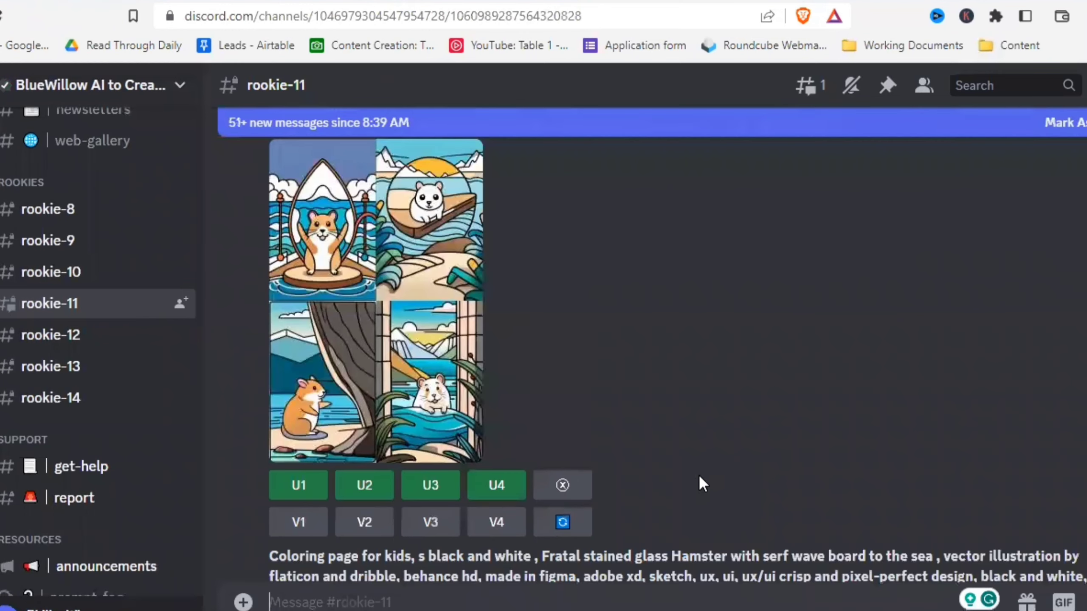
pyautogui.scroll(-10, 698, 473)
pyautogui.scroll(-10, 698, 474)
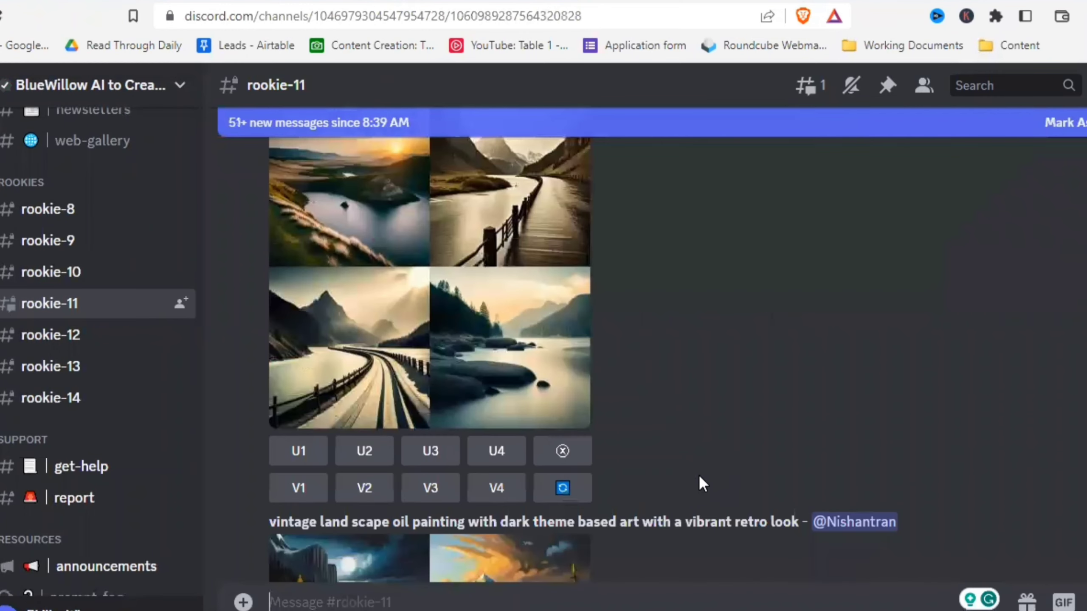
pyautogui.scroll(-10, 698, 474)
pyautogui.scroll(12, 565, 364)
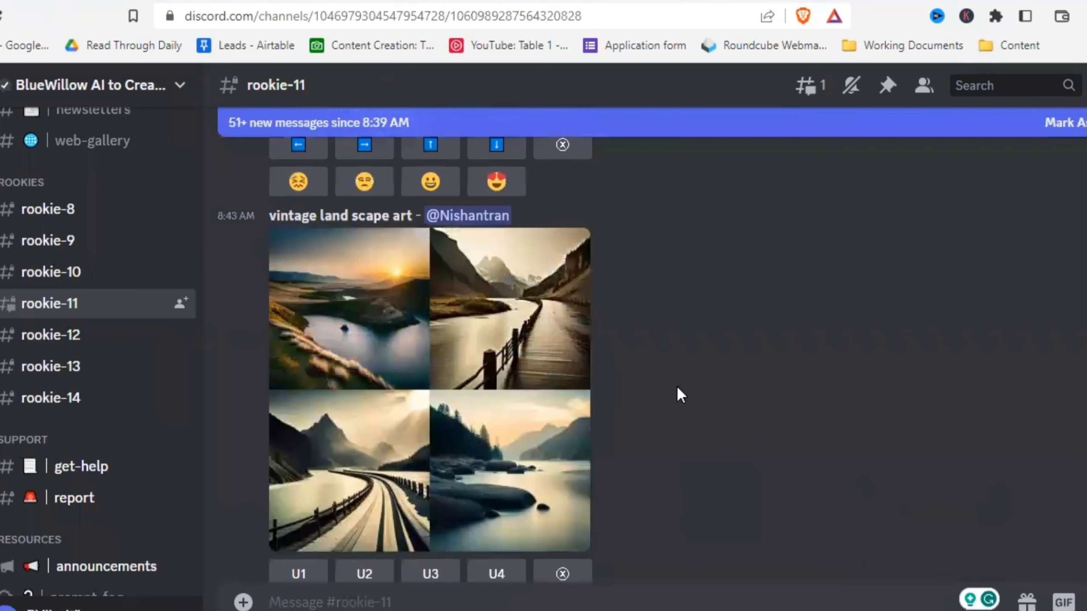
pyautogui.scroll(-10, 676, 393)
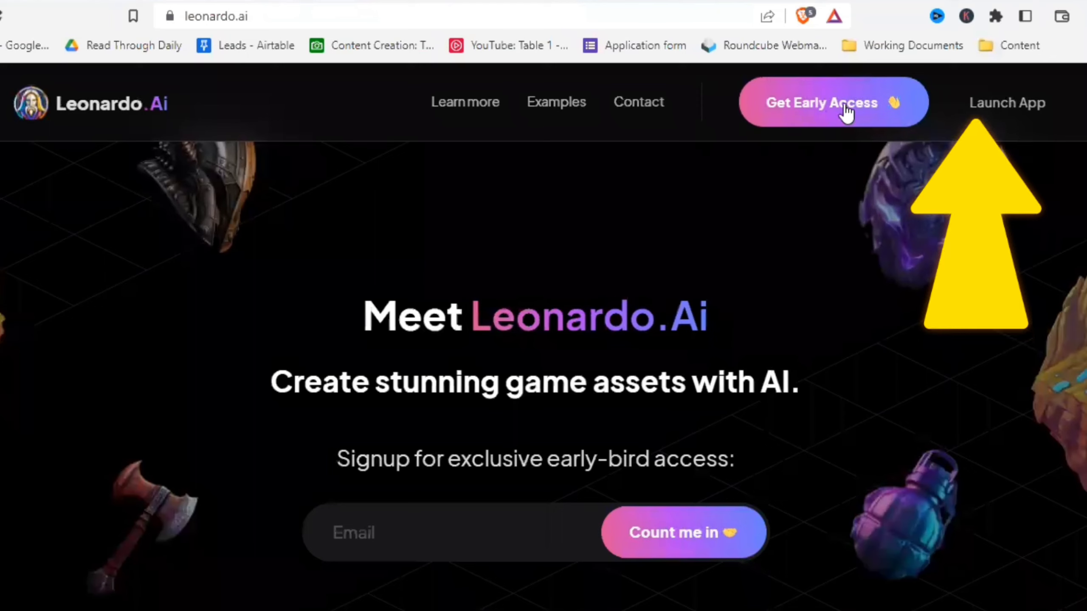
# - Launch the Leonardo.Ai web app from leonardo.ai and log in with a Google account
pyautogui.click(984, 103)
pyautogui.click(619, 283)
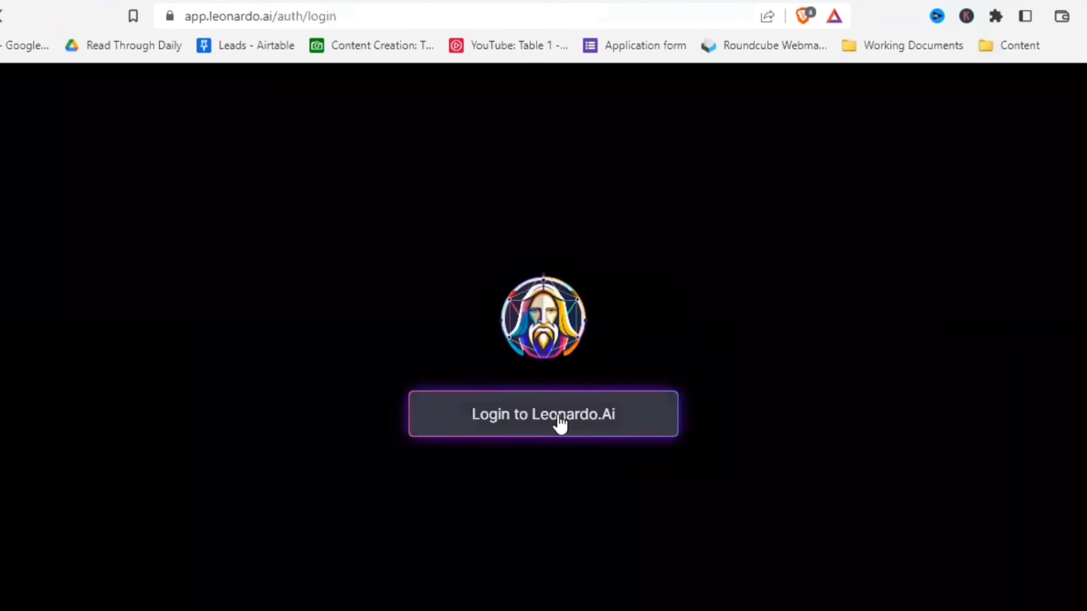
pyautogui.click(559, 416)
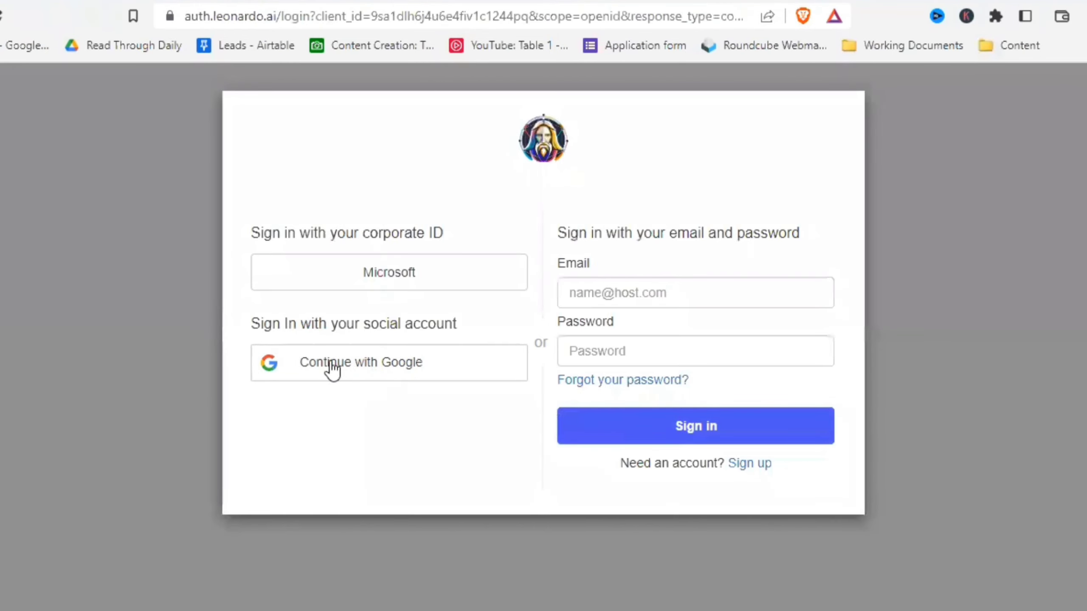
pyautogui.click(380, 369)
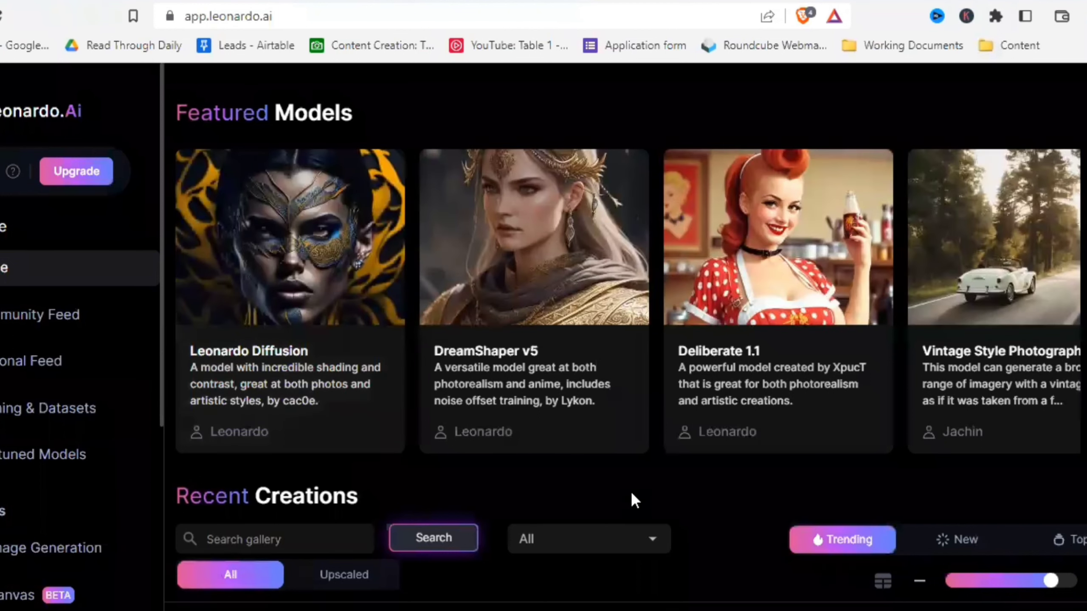
# - Look through Leonardo.Ai's featured models and recent creations, the generation history and the images in the personal feed
pyautogui.scroll(-3, 630, 491)
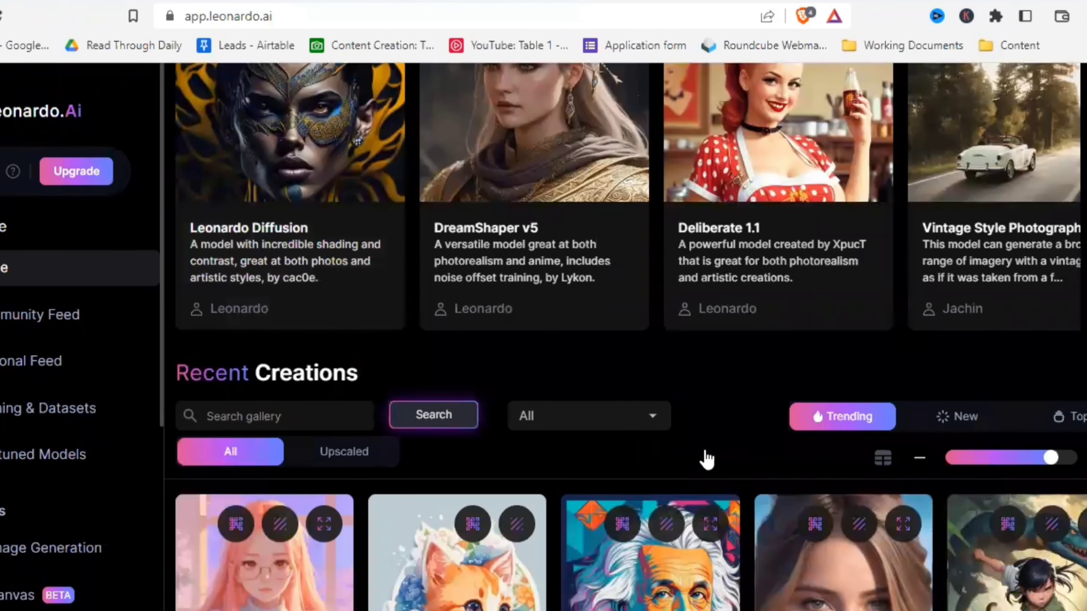
pyautogui.scroll(3, 625, 334)
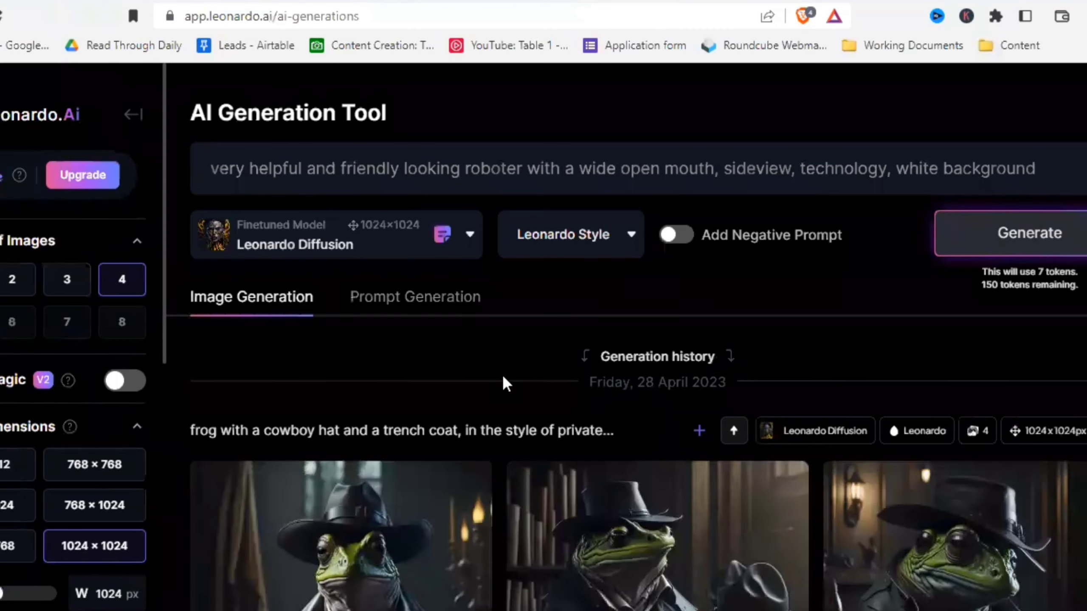
pyautogui.scroll(-5, 502, 377)
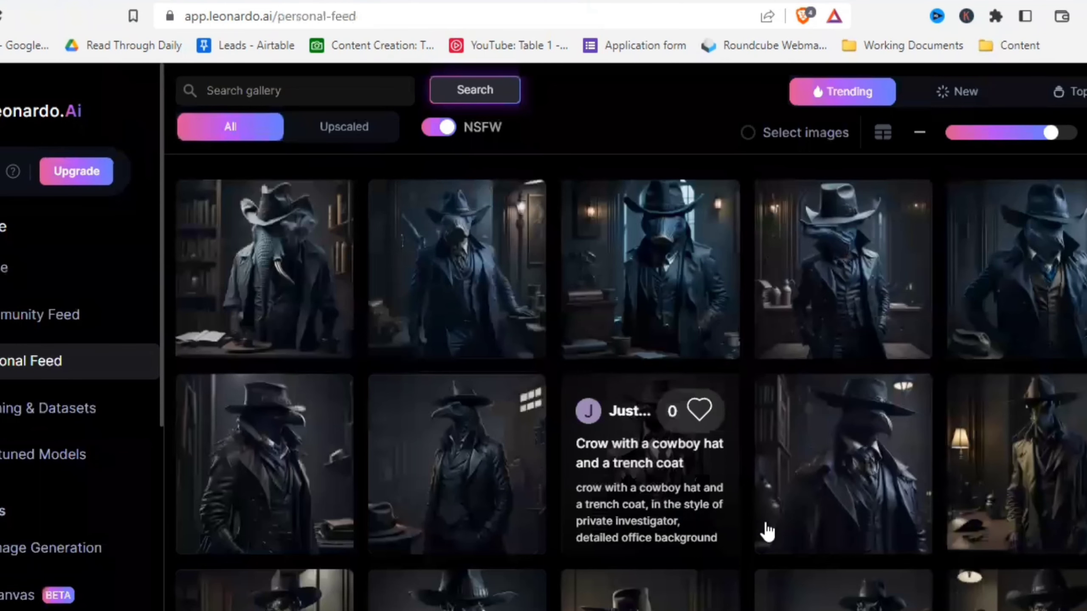
pyautogui.scroll(-5, 767, 531)
pyautogui.scroll(-10, 766, 530)
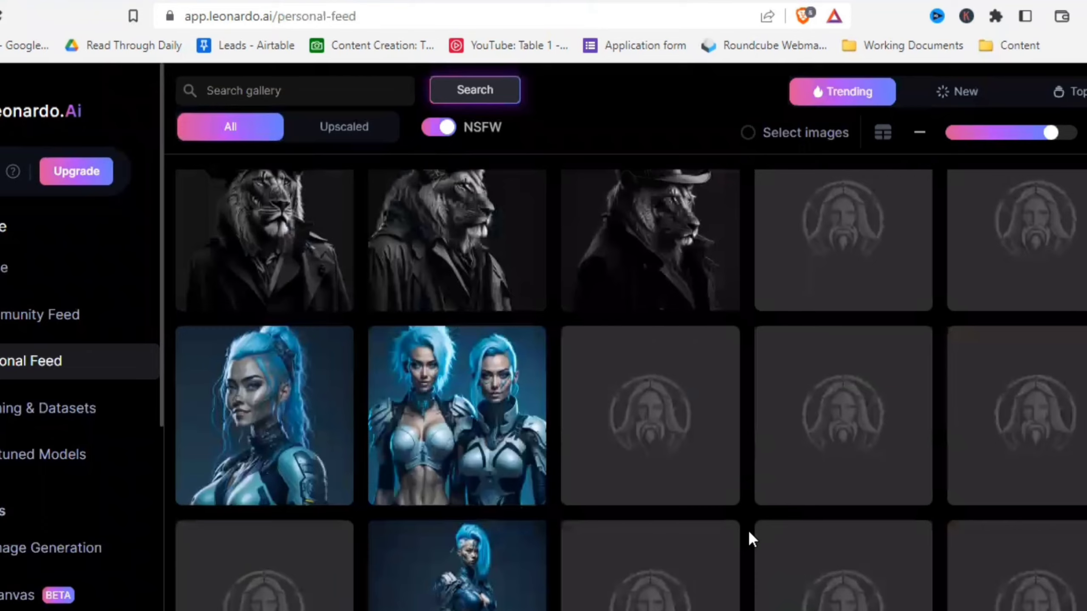
# - Look through the older generated images further down the Leonardo.Ai personal feed
pyautogui.scroll(-15, 750, 533)
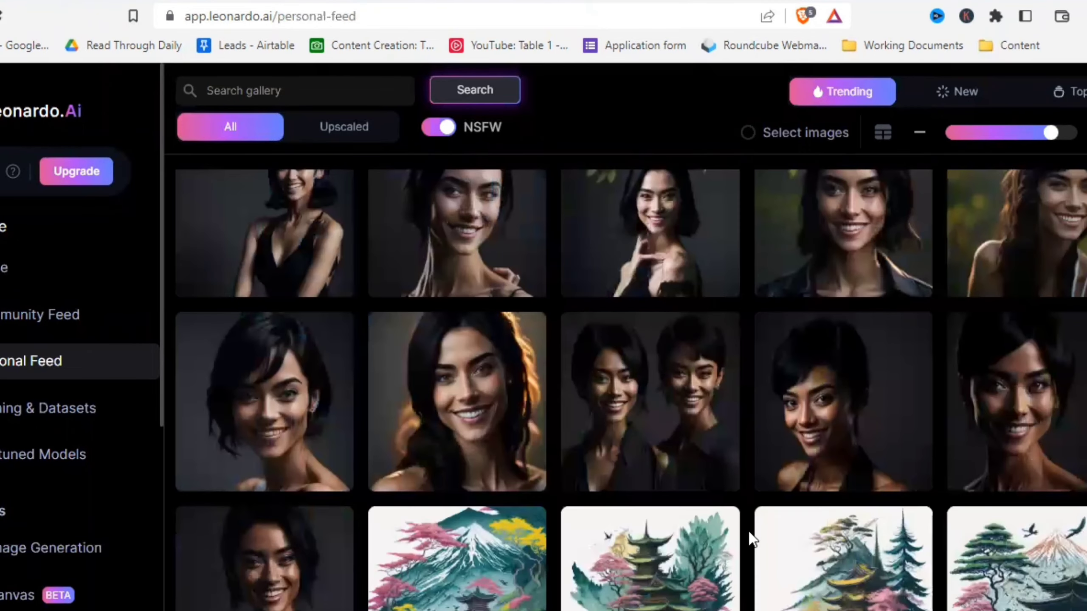
pyautogui.scroll(-15, 751, 540)
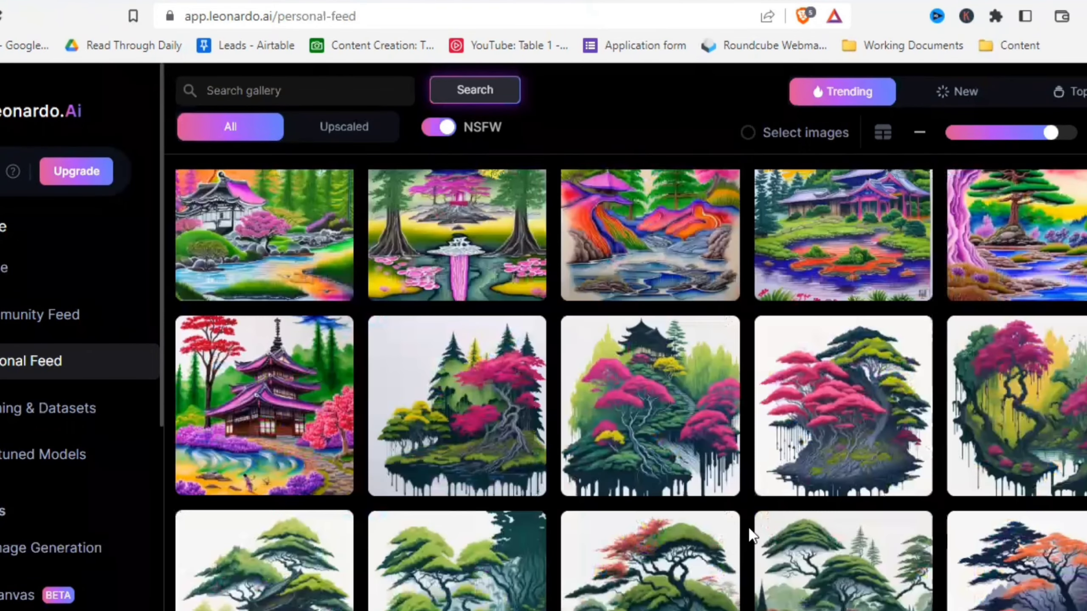
pyautogui.scroll(-15, 752, 536)
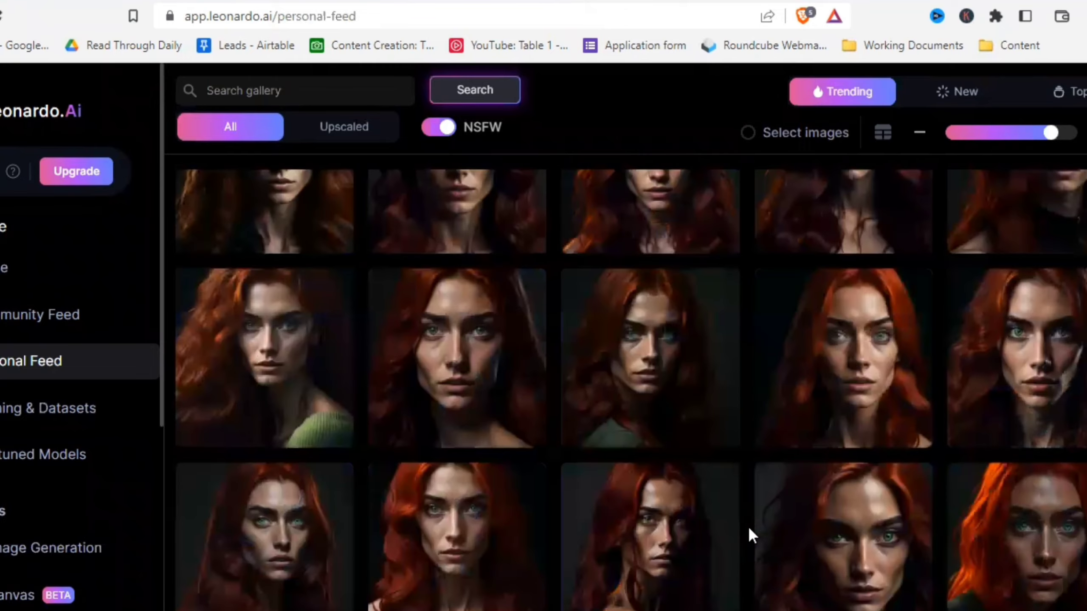
pyautogui.scroll(-8, 752, 524)
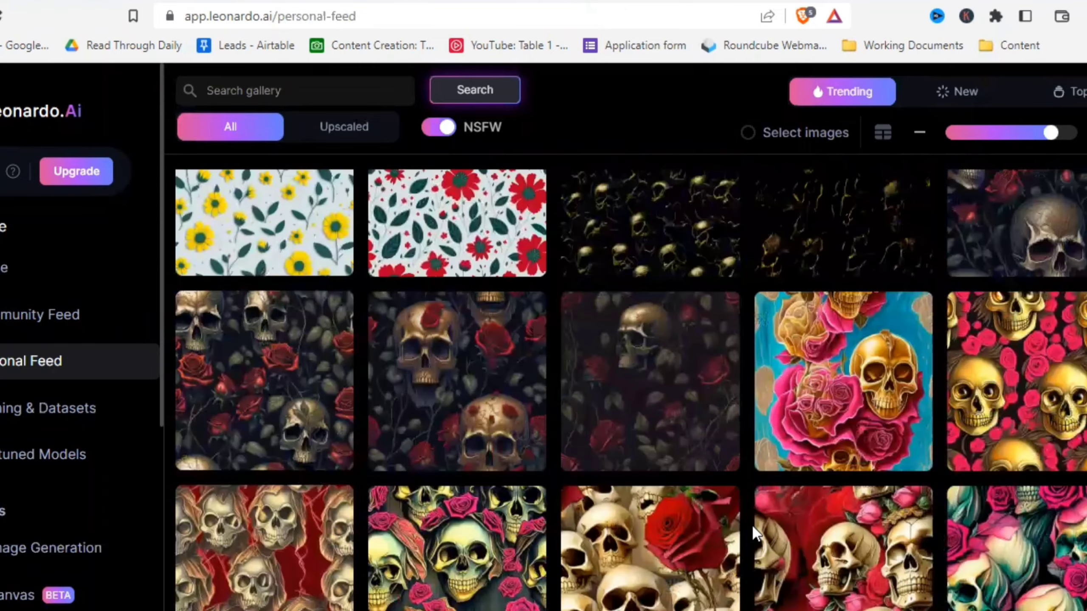
# - Switch to Etsy, search for "digital art" and look over the first listings in the results
pyautogui.hotkey('ctrl', 'Tab')
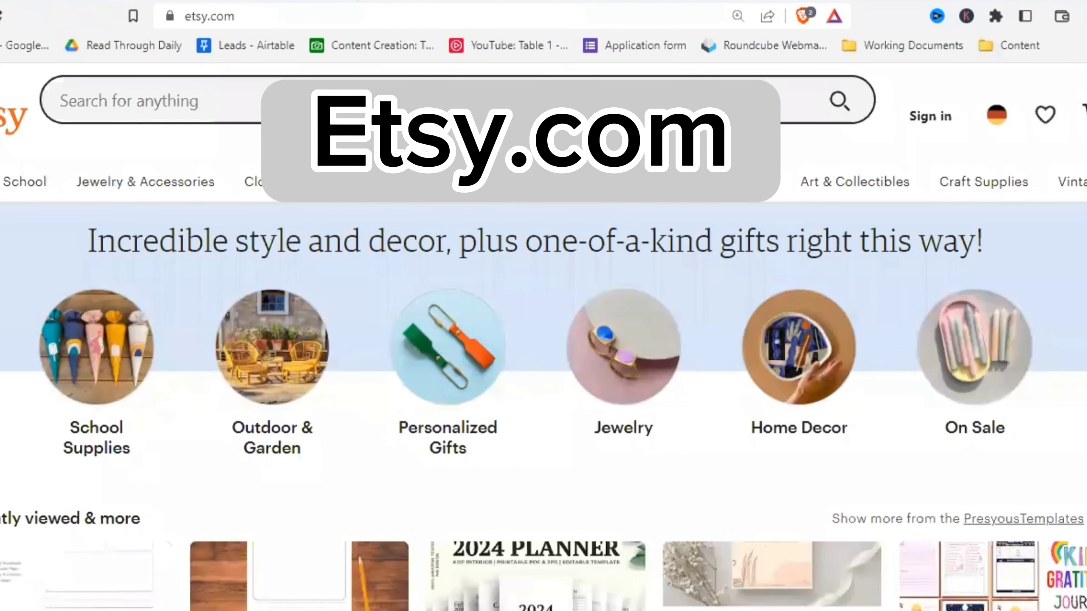
pyautogui.click(464, 102)
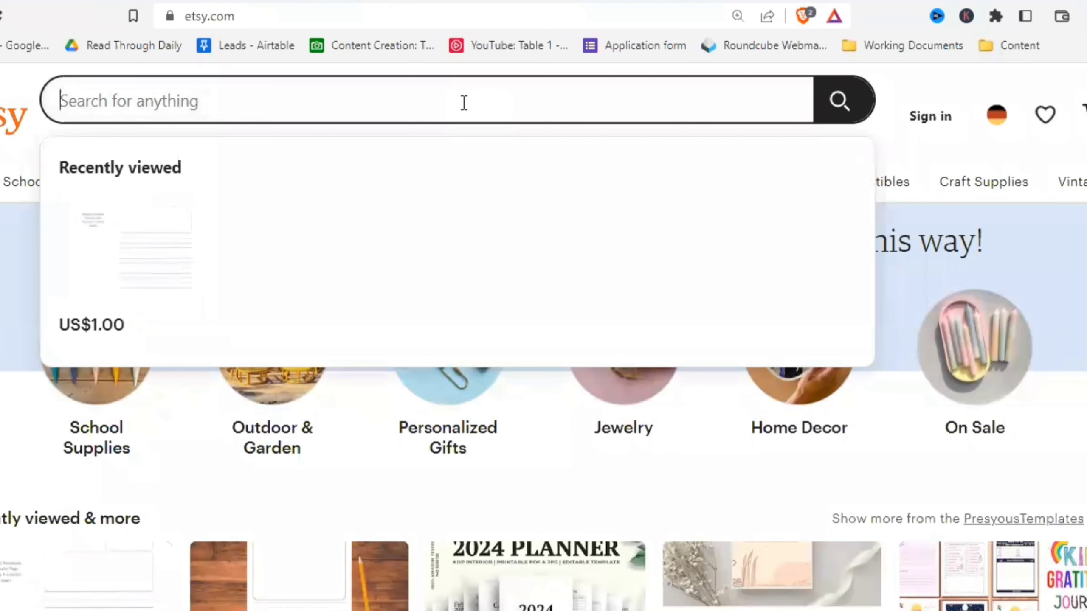
pyautogui.write('digital art')
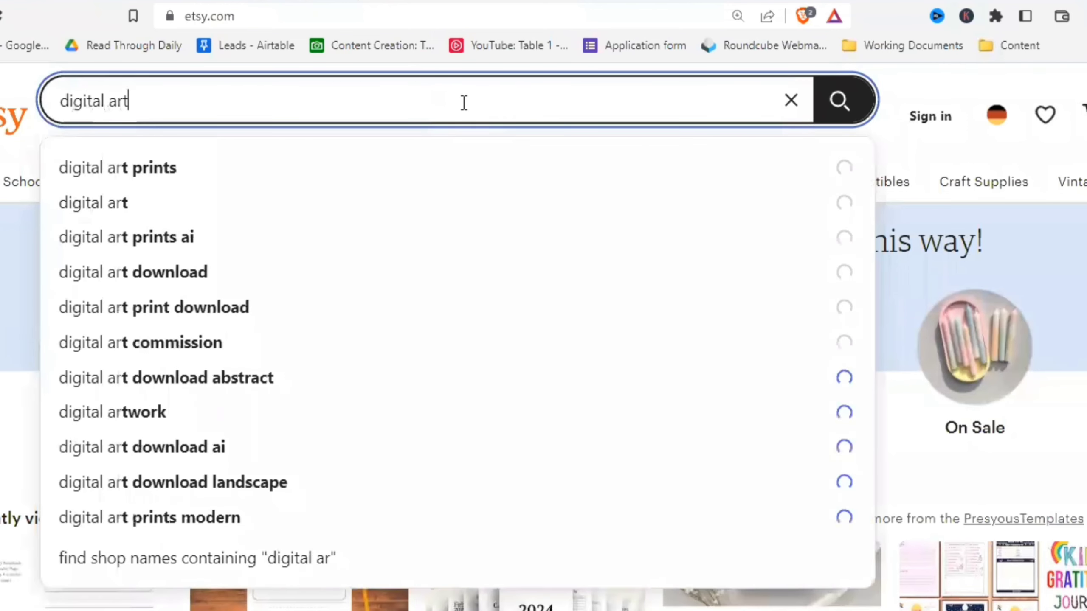
pyautogui.press('Return')
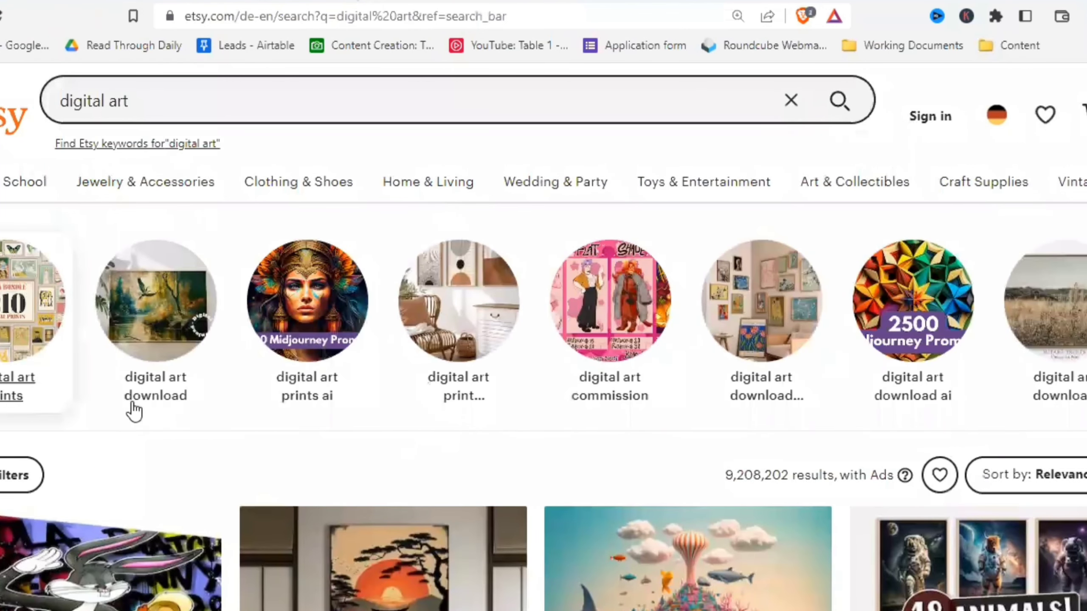
pyautogui.scroll(-5, 532, 441)
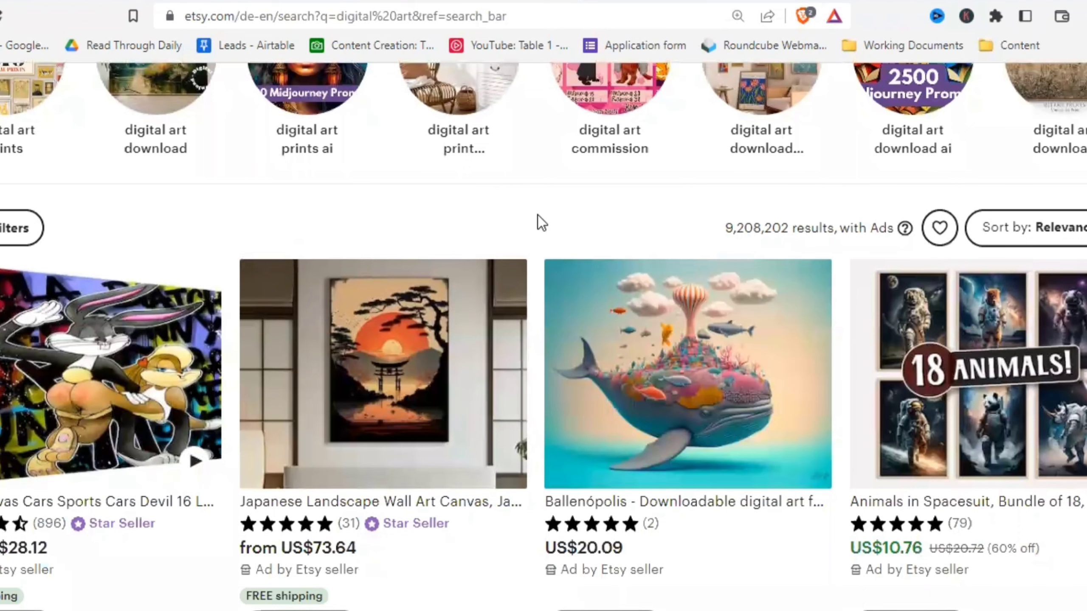
pyautogui.scroll(-5, 541, 226)
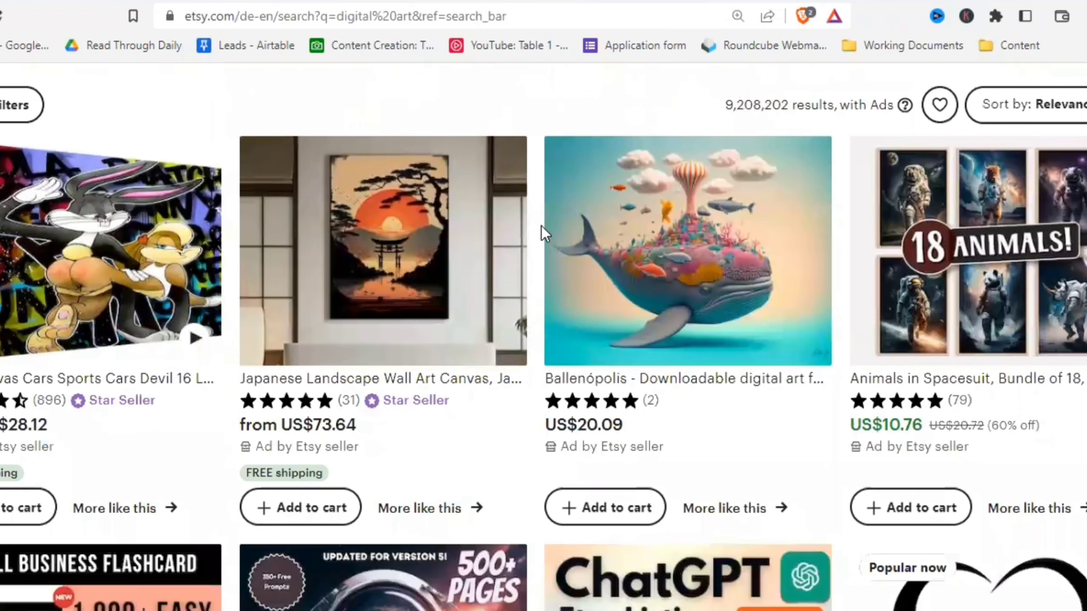
# - Bring up the search suggestions for "digital art" and run the suggested search "digital art prints"
pyautogui.scroll(5, 542, 227)
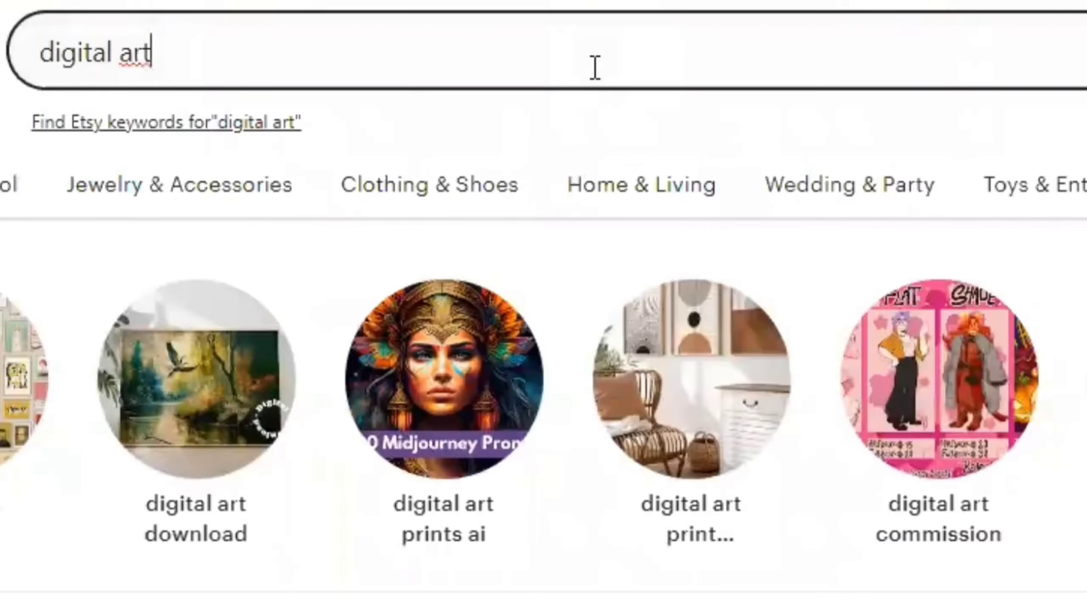
pyautogui.click(395, 109)
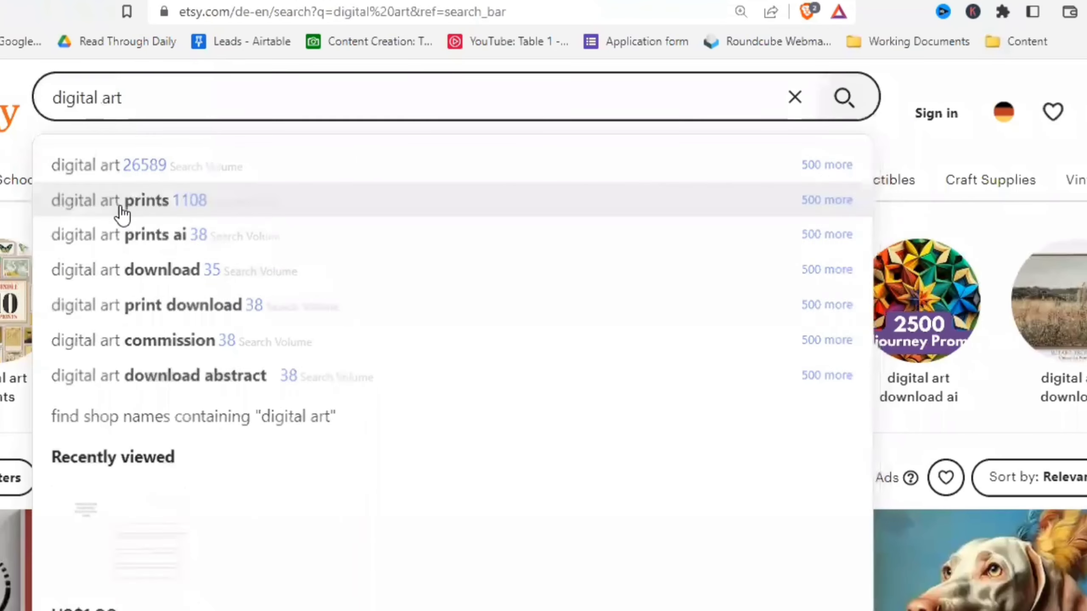
pyautogui.click(149, 231)
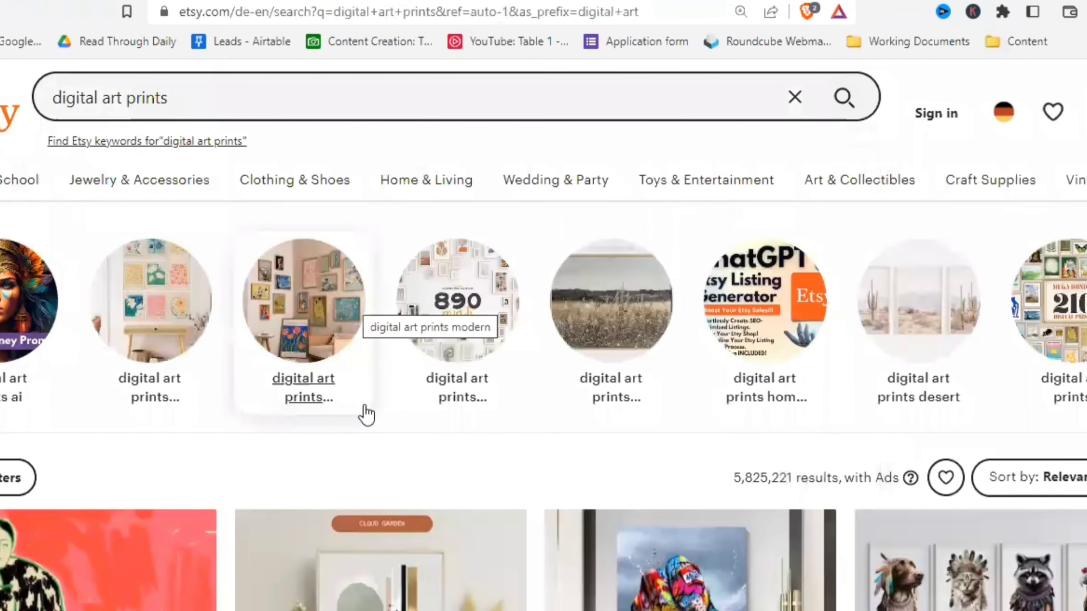
# - Examine the prices, review counts and artwork styles of the listings found for "digital art prints"
pyautogui.scroll(-8, 247, 442)
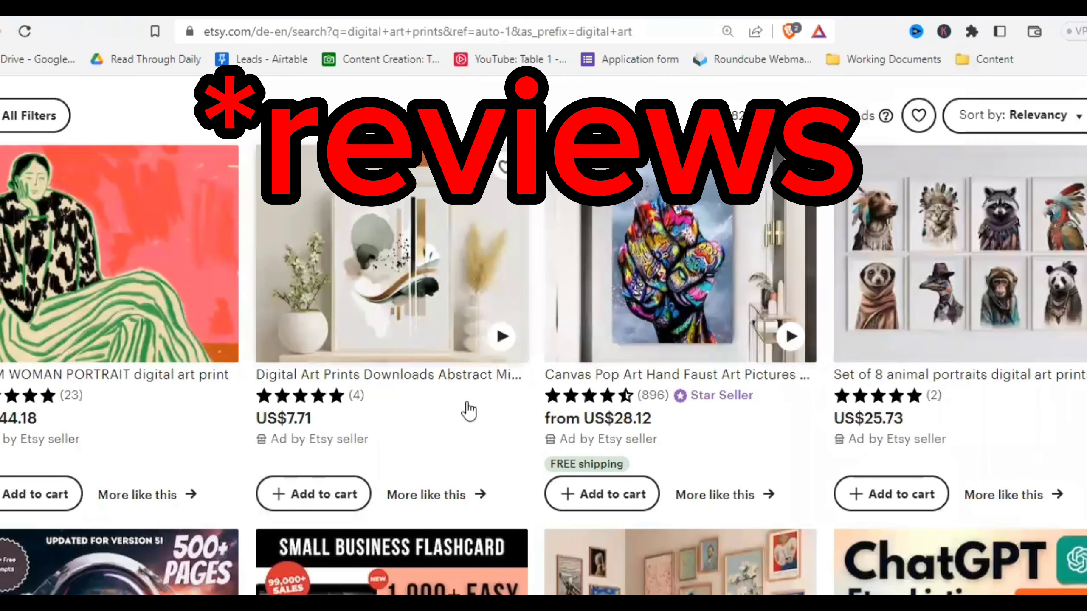
pyautogui.scroll(-8, 468, 411)
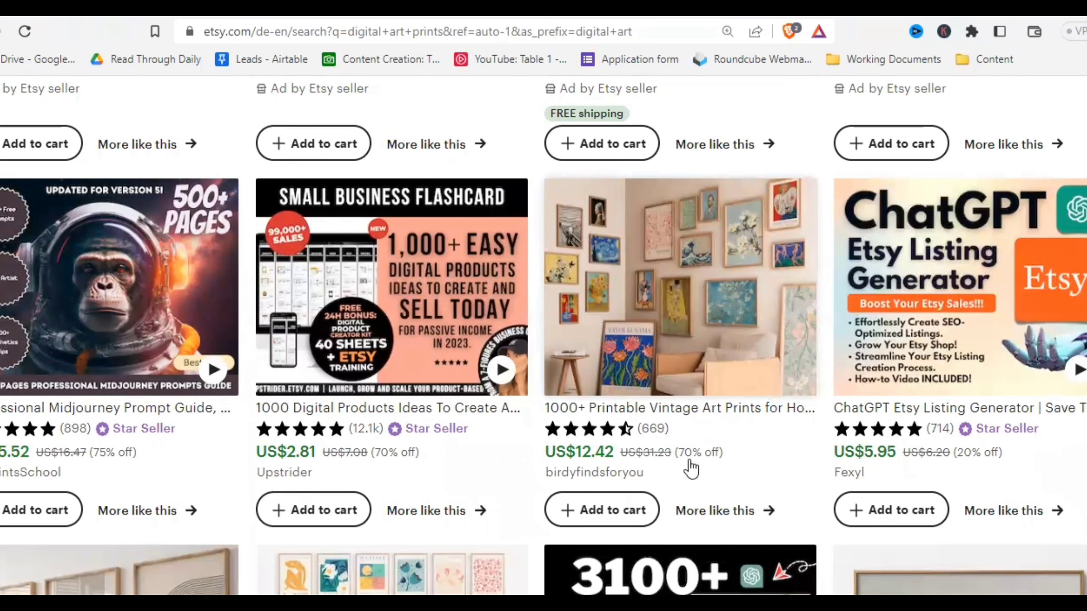
pyautogui.scroll(-3, 686, 468)
pyautogui.scroll(-5, 523, 425)
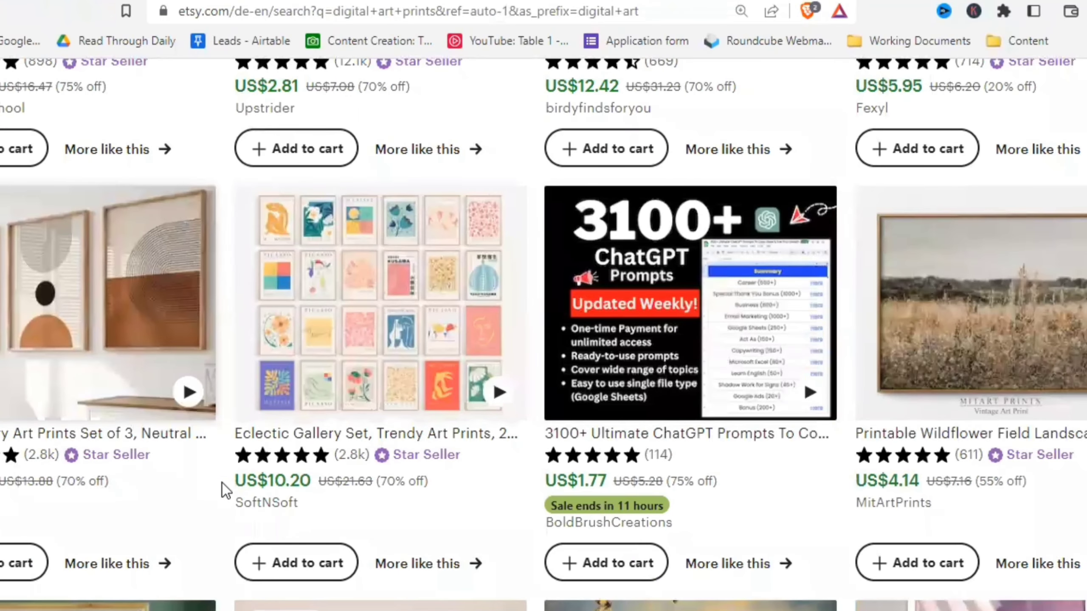
pyautogui.scroll(-5, 220, 483)
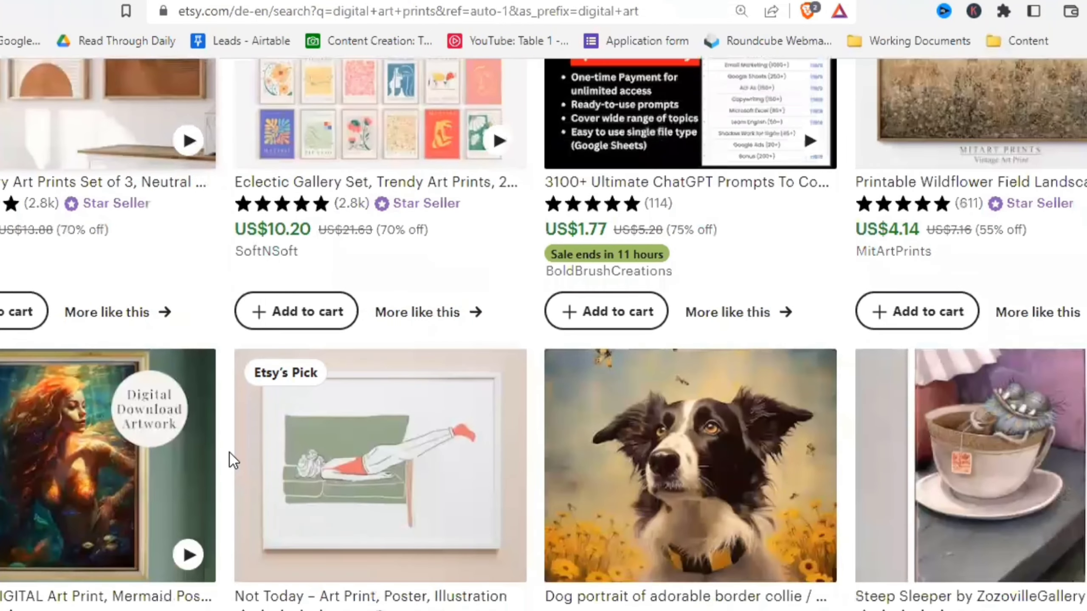
pyautogui.scroll(-3, 229, 454)
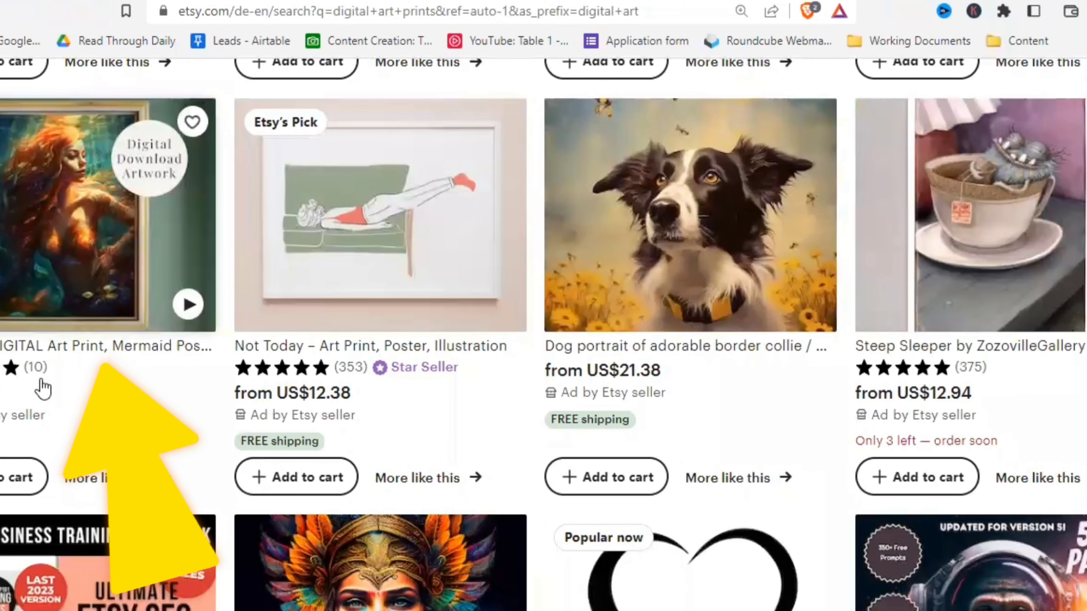
pyautogui.scroll(-3, 241, 393)
pyautogui.scroll(-12, 241, 393)
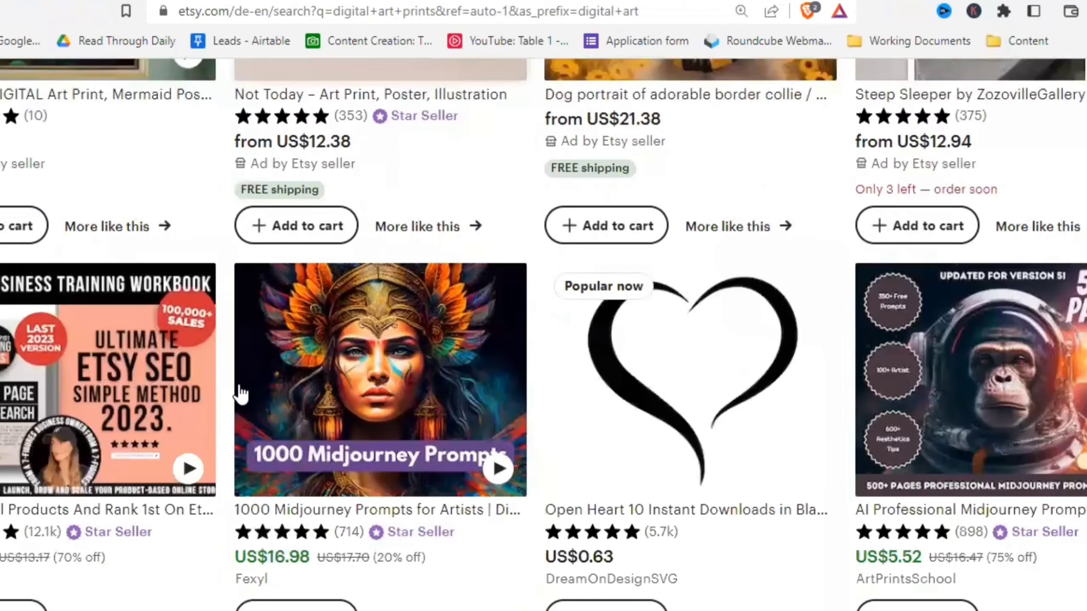
pyautogui.scroll(-15, 241, 393)
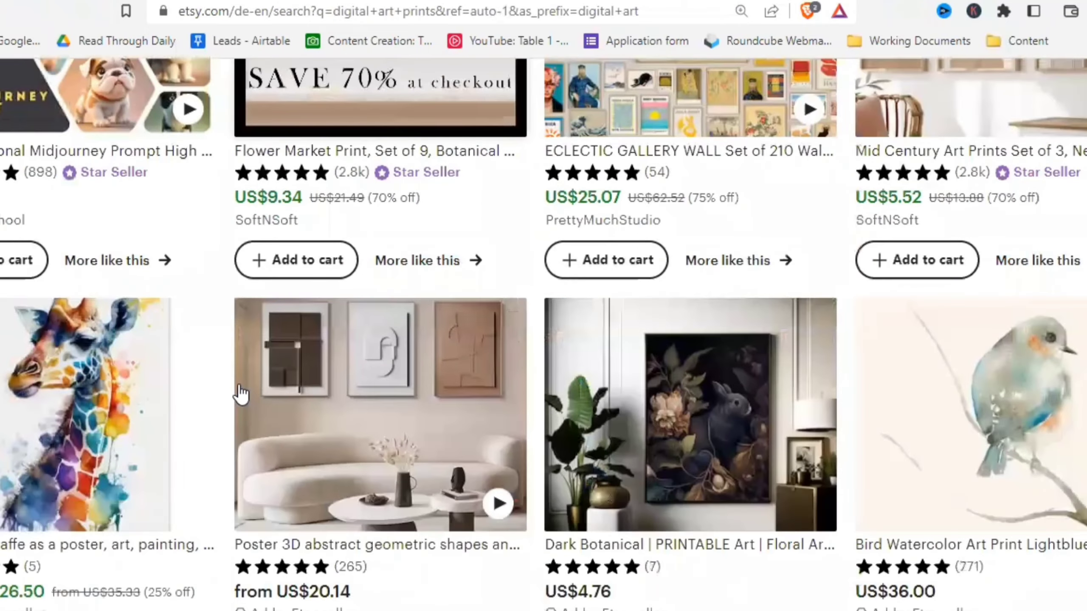
pyautogui.scroll(-6, 240, 394)
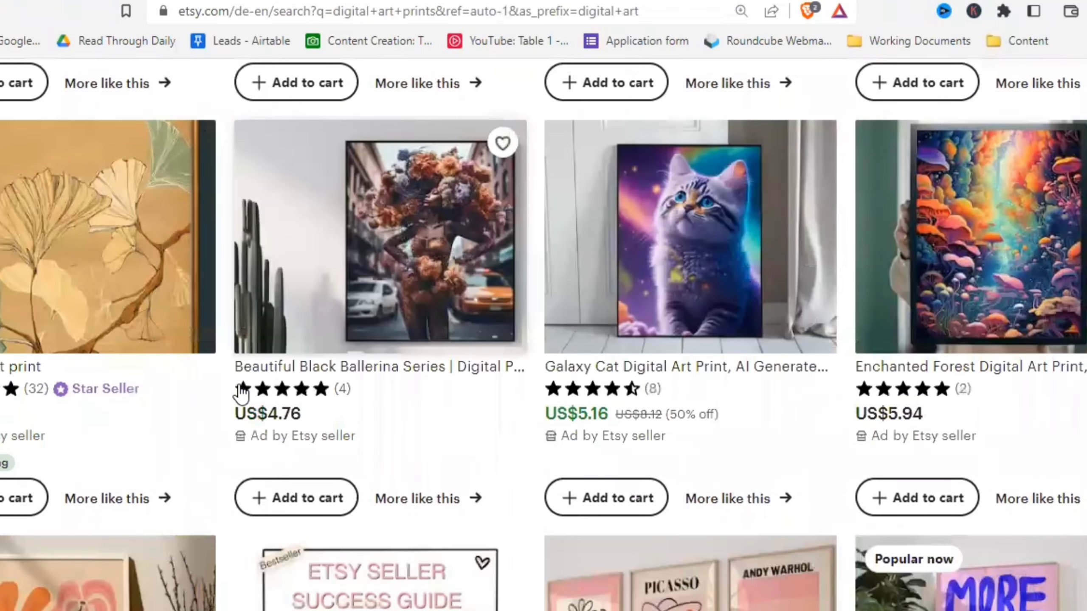
pyautogui.scroll(-20, 241, 394)
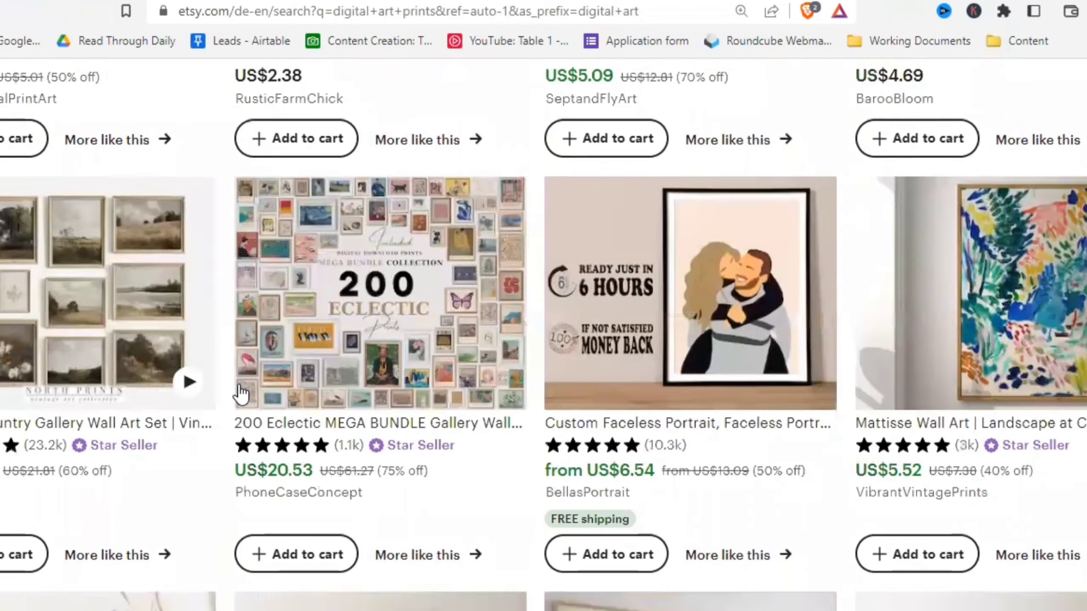
pyautogui.scroll(-12, 241, 393)
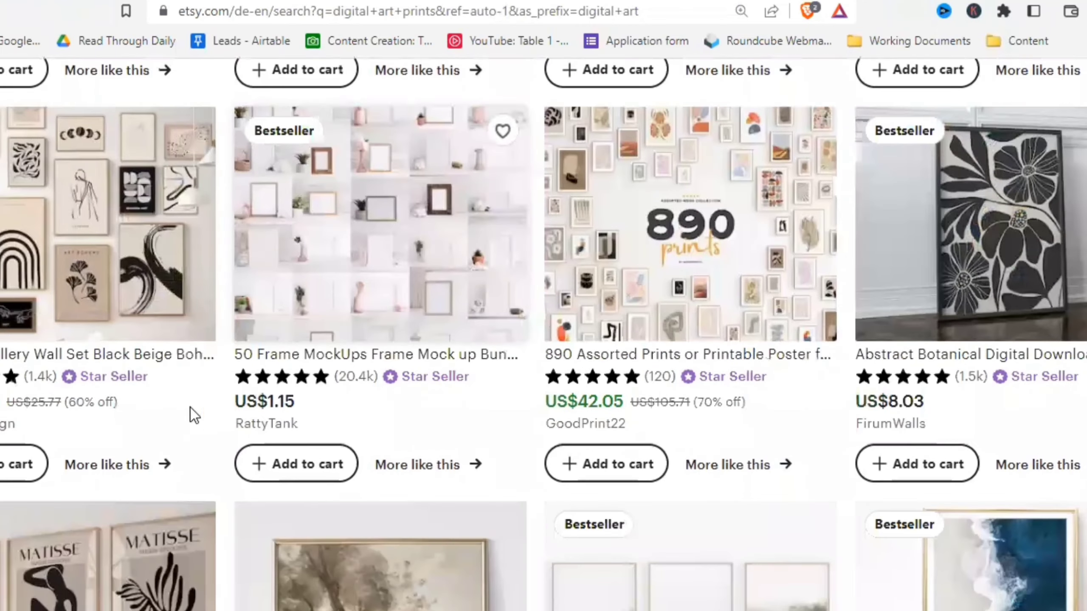
# - Narrow the search to the suggestion "digital art prints landscape" and look through the listings it returns
pyautogui.scroll(20, 187, 434)
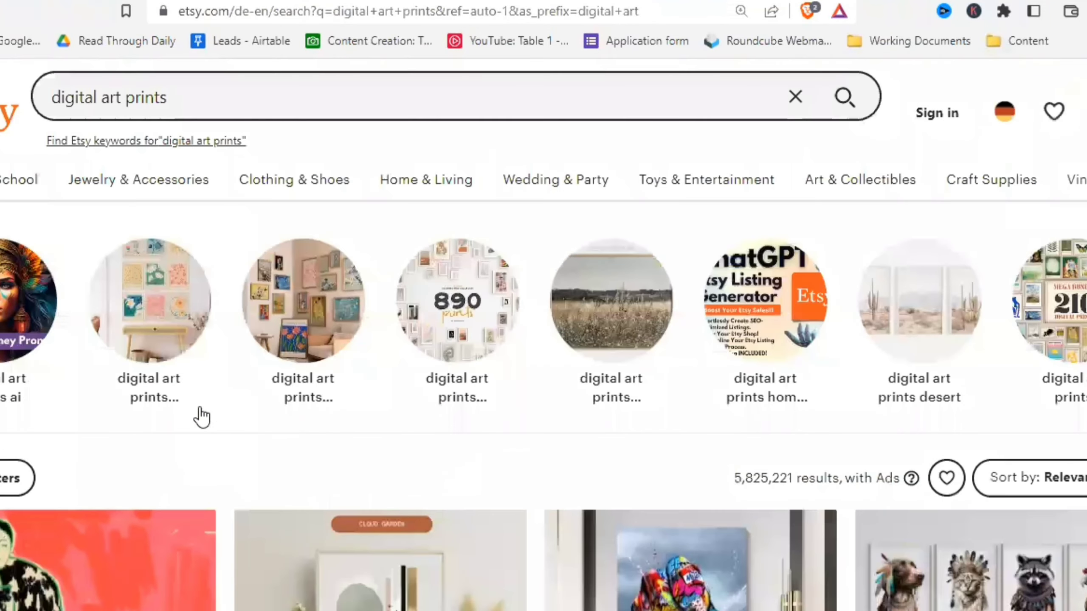
pyautogui.click(212, 98)
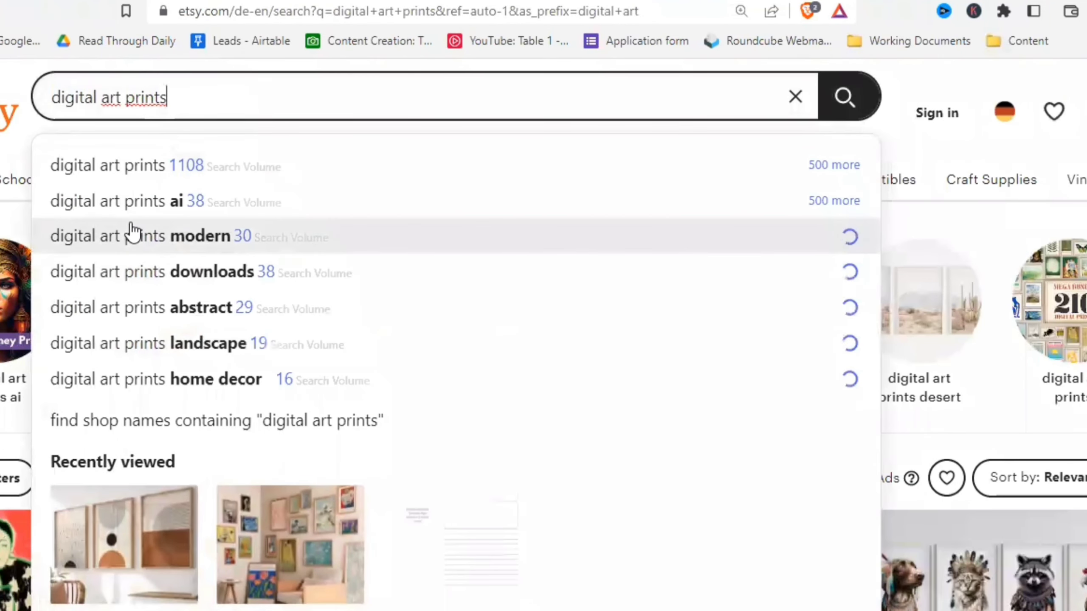
pyautogui.click(151, 349)
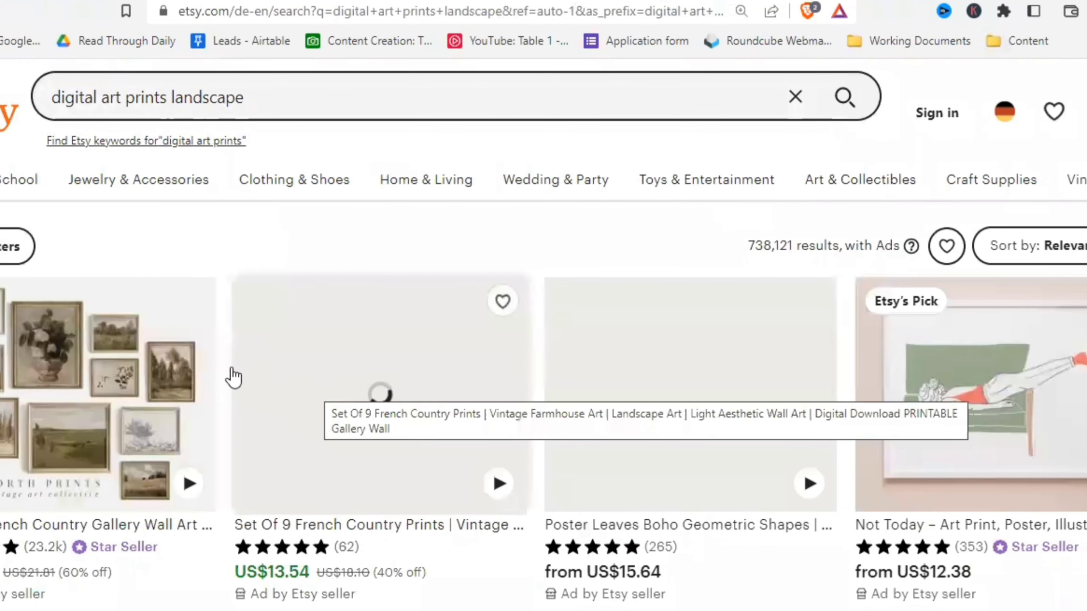
pyautogui.scroll(-3, 231, 379)
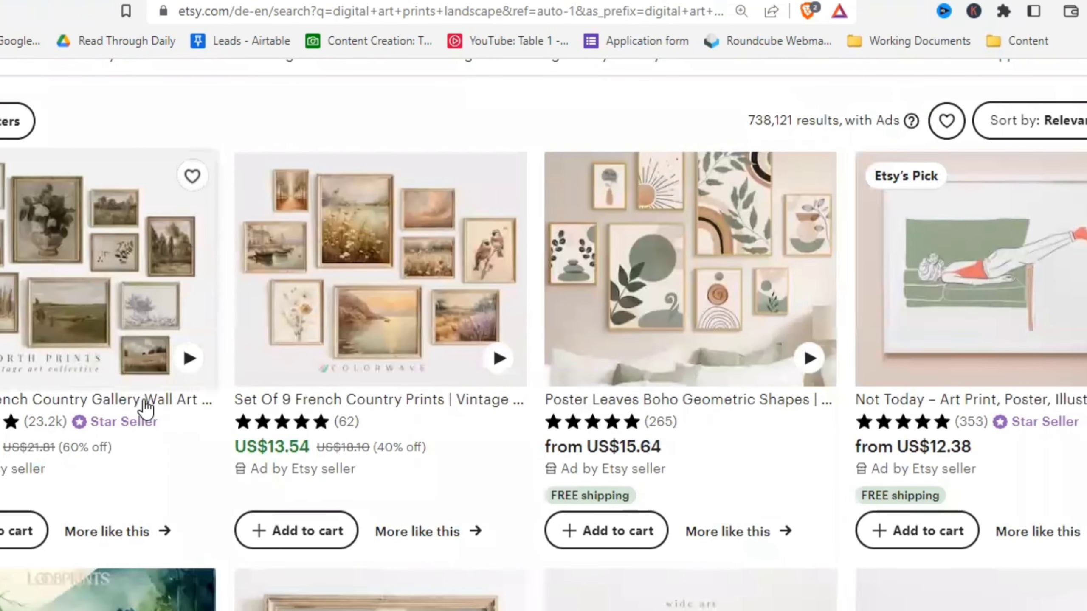
pyautogui.scroll(-7, 197, 376)
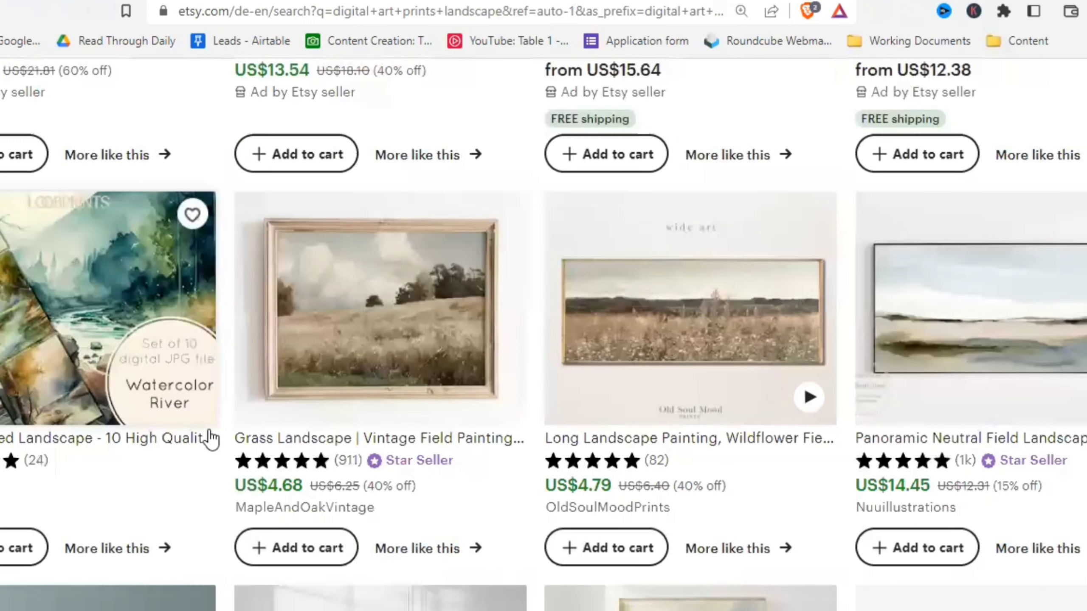
pyautogui.scroll(-8, 236, 419)
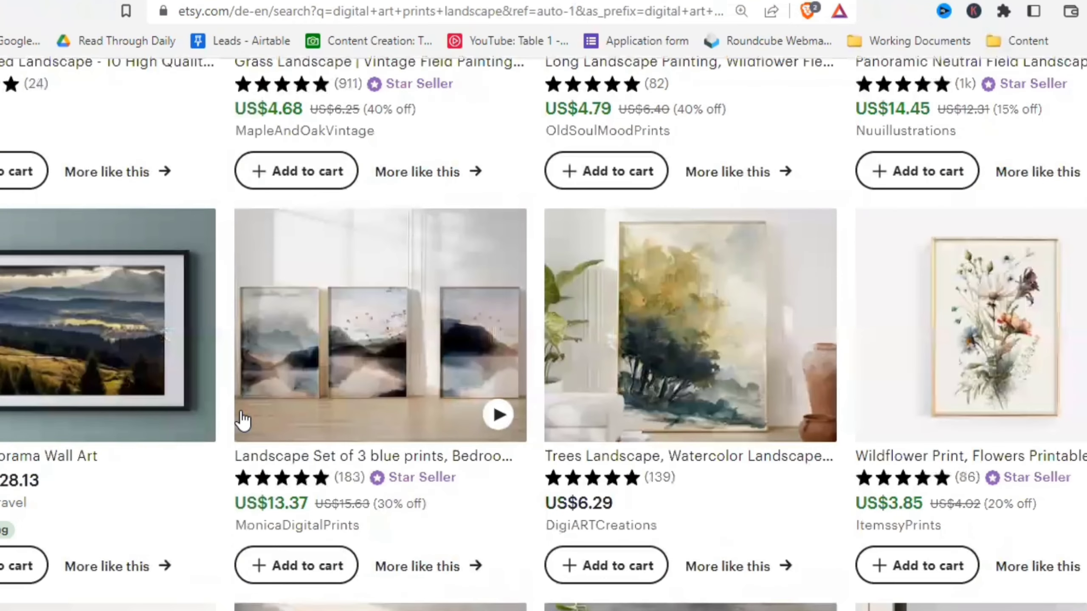
pyautogui.scroll(17, 239, 420)
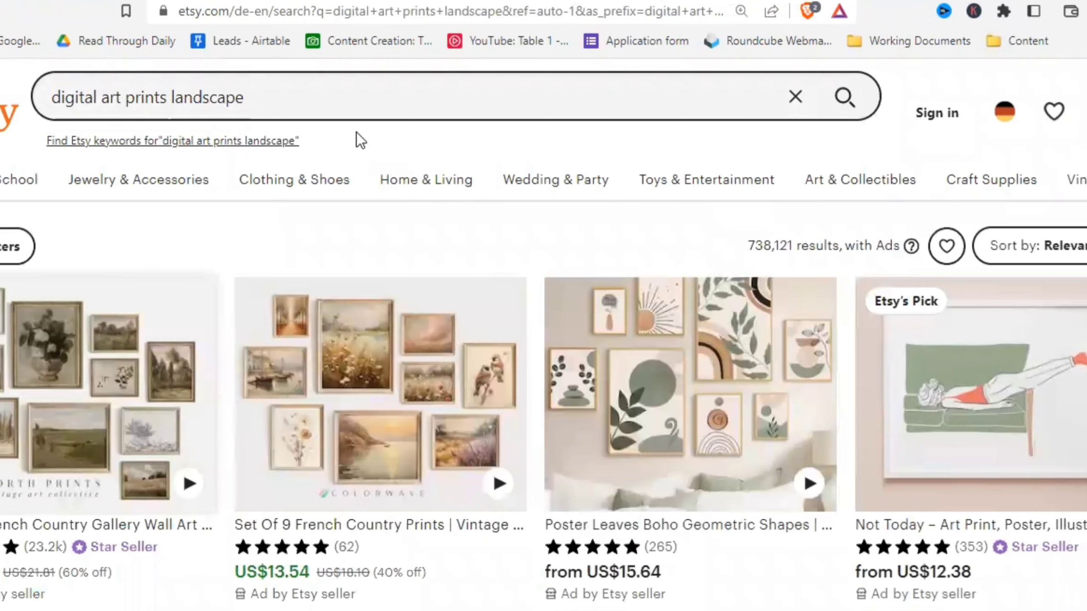
pyautogui.click(349, 99)
pyautogui.moveTo(323, 99); pyautogui.dragTo(48, 103)
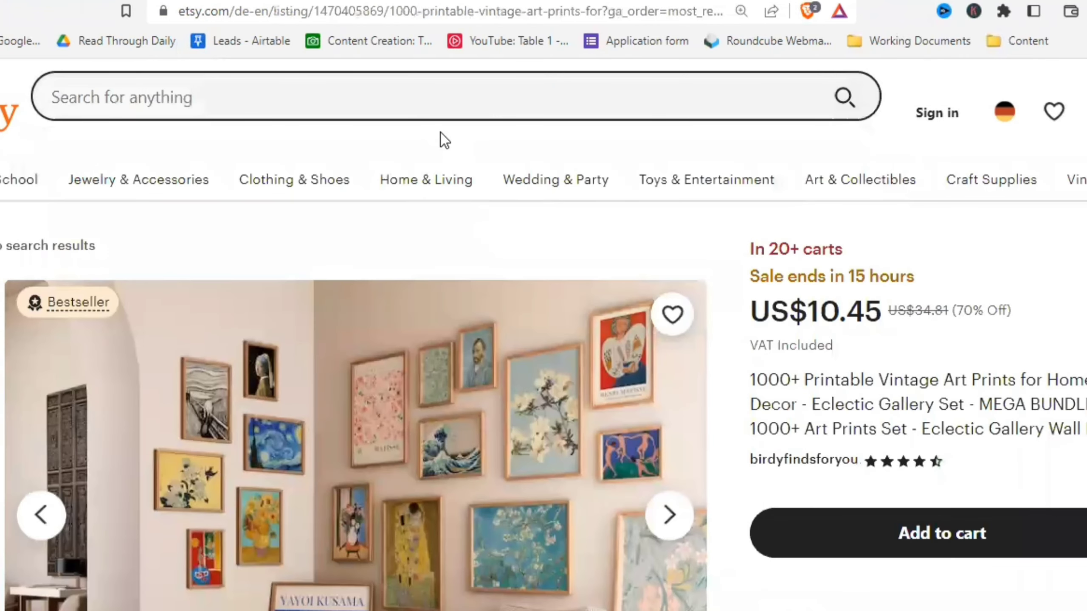
# - Review the price and highlights of the "1000+ Printable Vintage Art Prints" listing and open its seller's shop, birdyfindsforyou
pyautogui.scroll(-3, 895, 355)
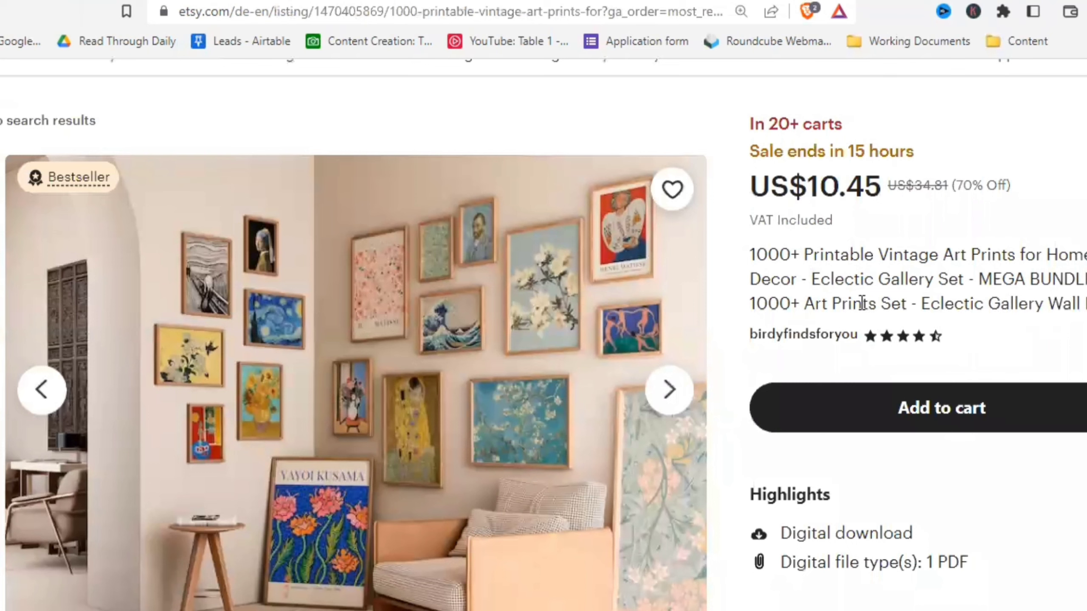
pyautogui.scroll(-5, 878, 317)
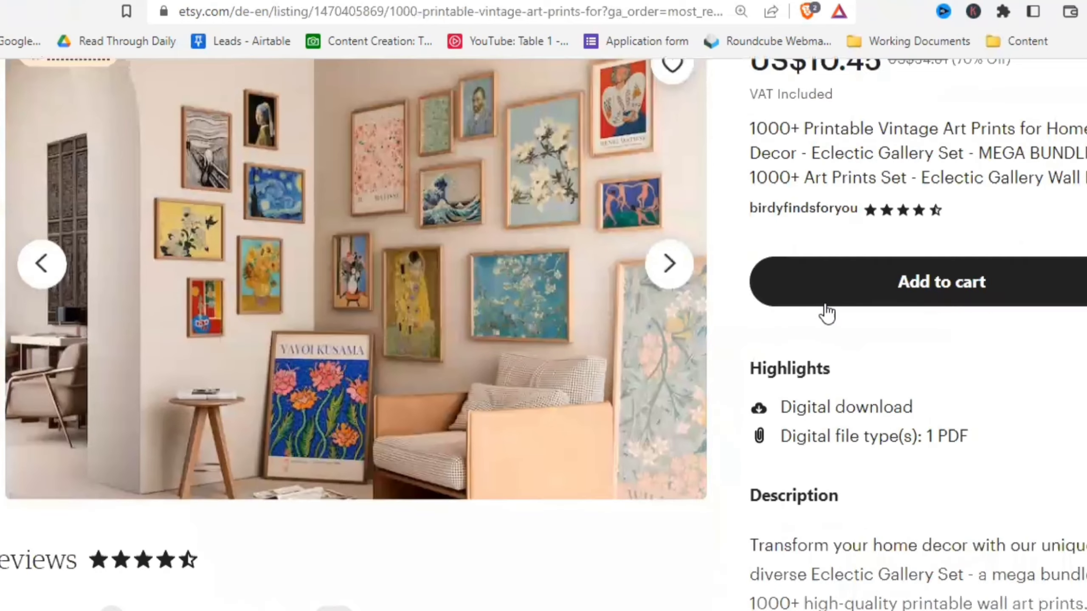
pyautogui.scroll(5, 818, 318)
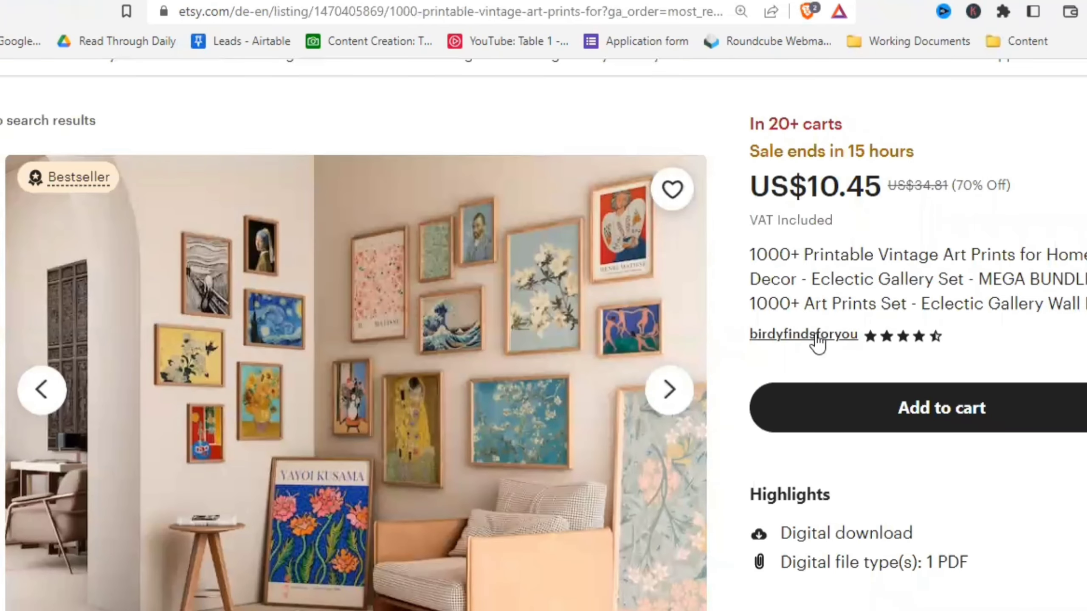
pyautogui.click(819, 336)
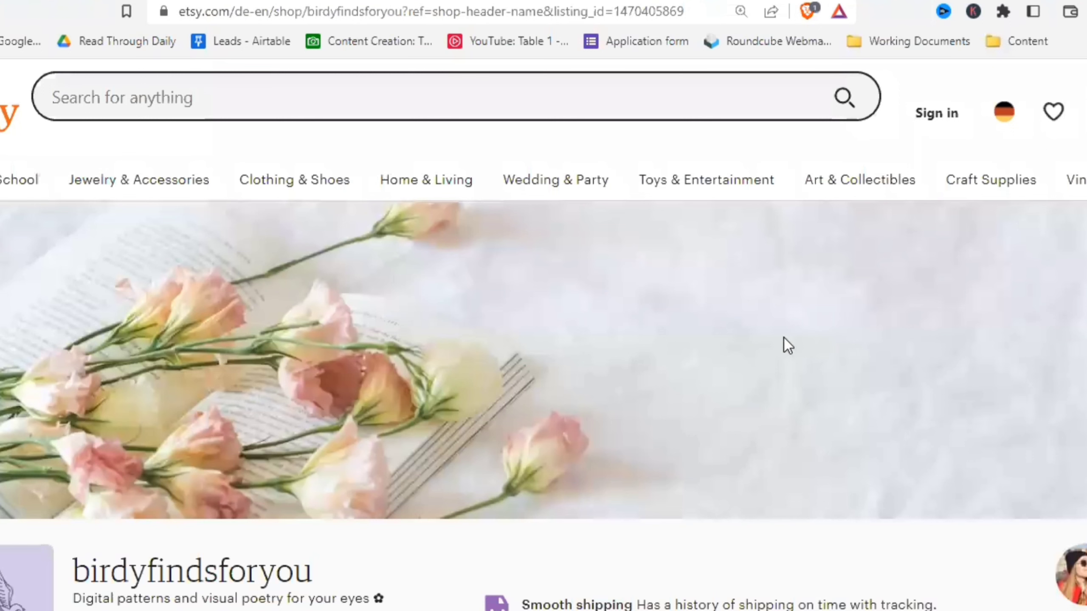
# - Examine the birdyfindsforyou shop's sales figure, rating, announcement and the prices of its printable art listings
pyautogui.scroll(-3, 316, 453)
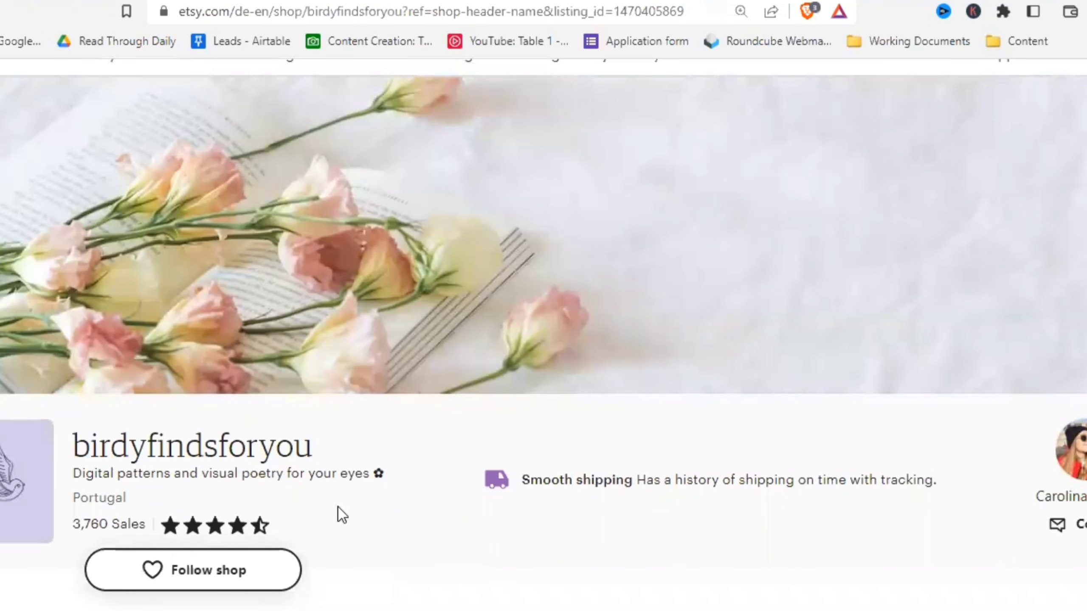
pyautogui.scroll(-6, 338, 508)
pyautogui.scroll(-6, 206, 503)
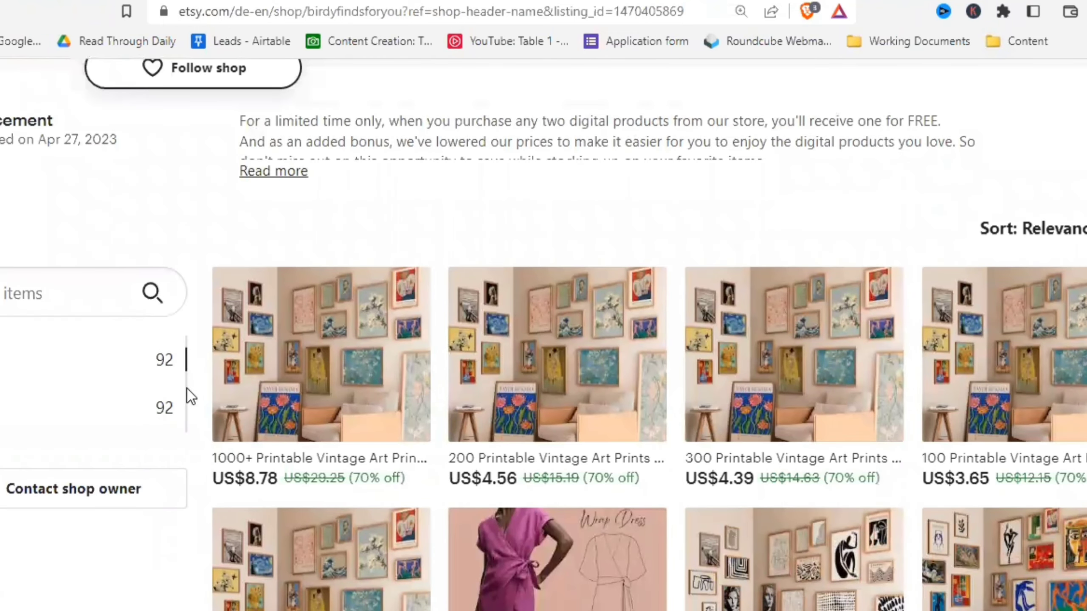
pyautogui.scroll(5, 216, 365)
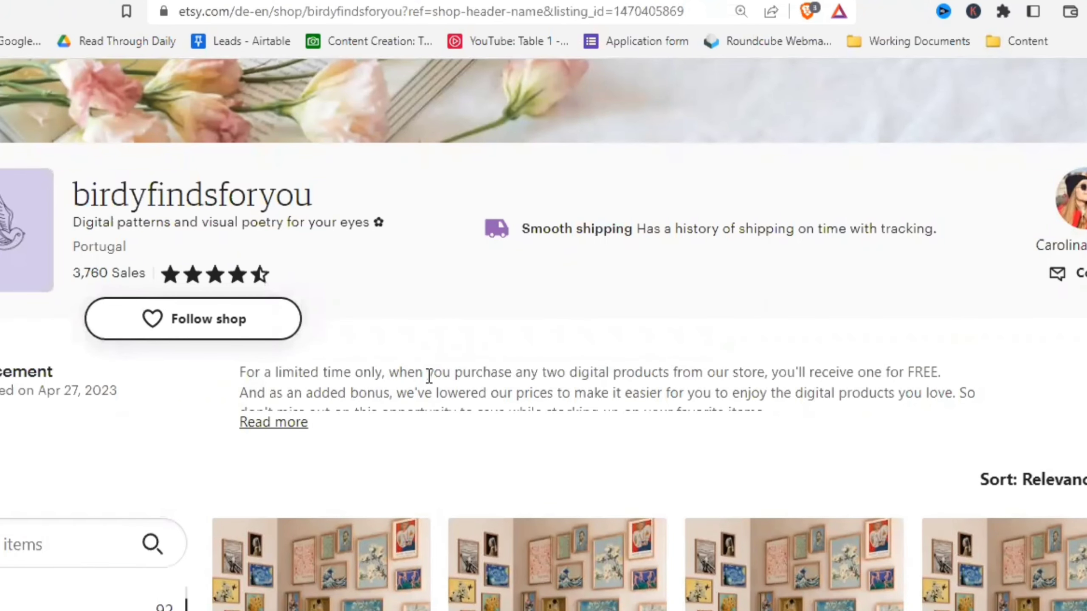
pyautogui.scroll(-3, 429, 376)
pyautogui.scroll(-3, 447, 367)
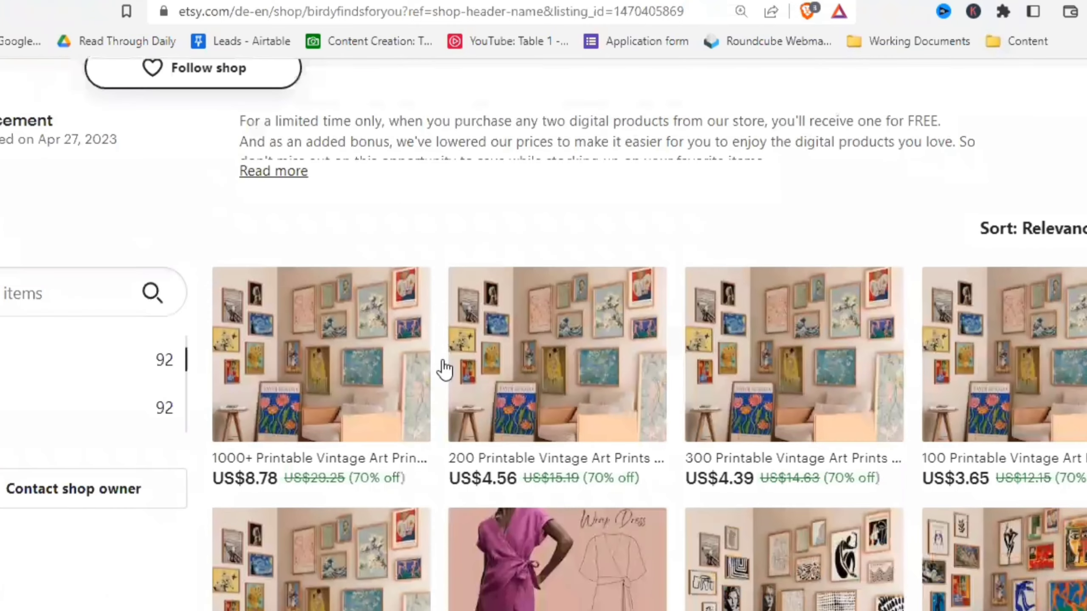
pyautogui.scroll(9, 443, 371)
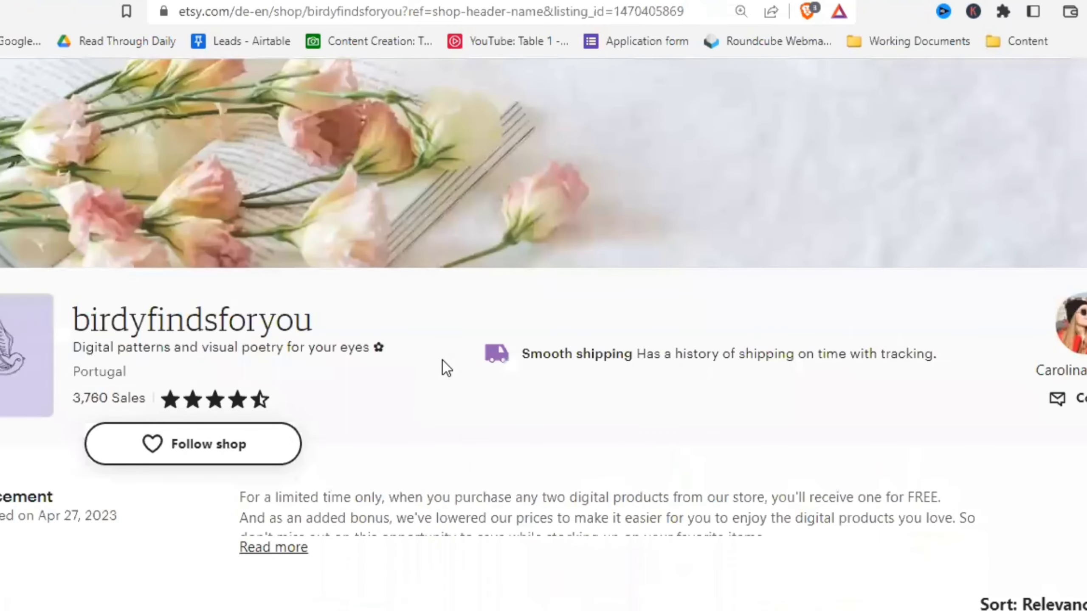
# - Open the birdyfindsforyou shop's reviews and read what buyers say about the art prints and sewing patterns
pyautogui.click(260, 403)
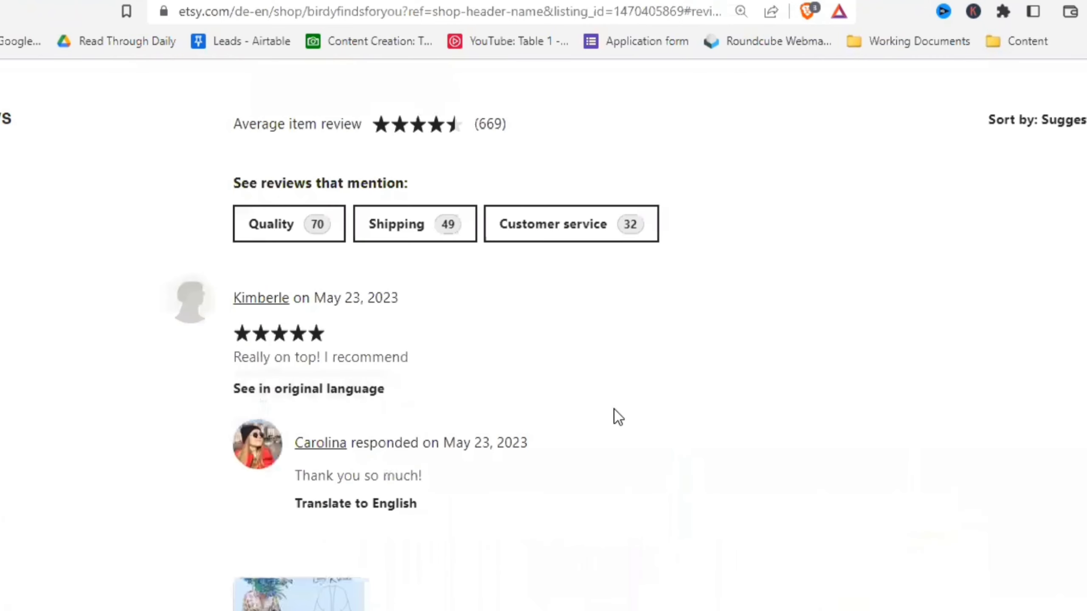
pyautogui.scroll(-5, 732, 418)
pyautogui.scroll(-9, 733, 417)
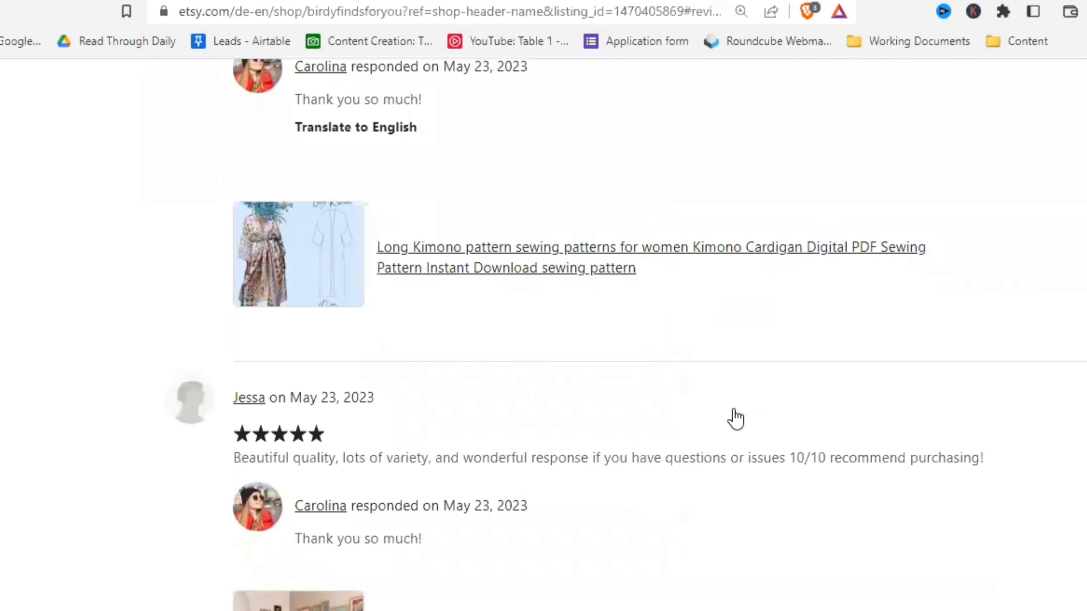
pyautogui.scroll(-9, 529, 429)
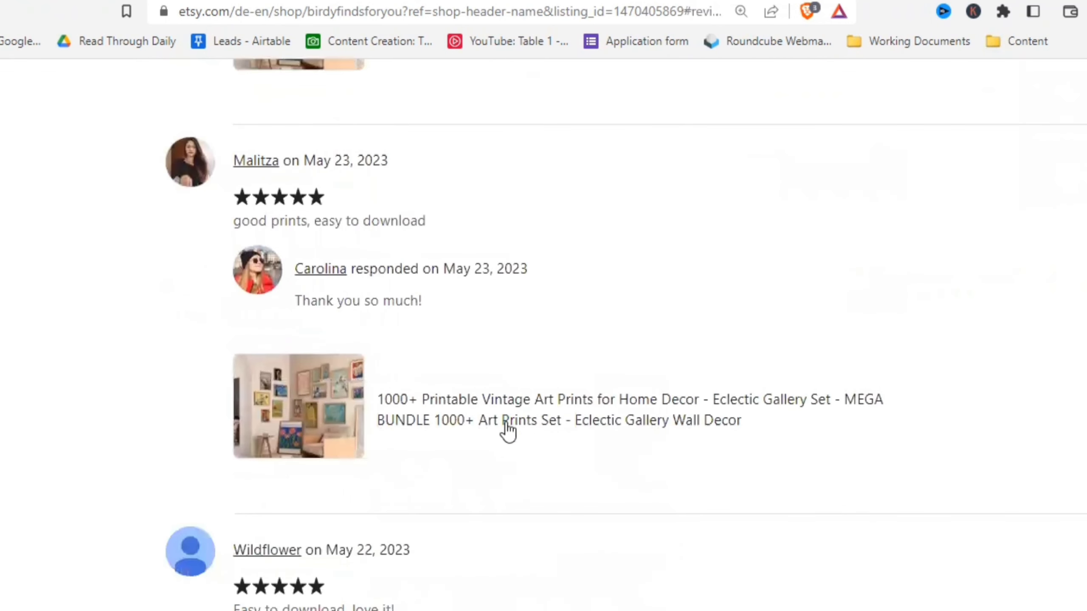
pyautogui.scroll(-9, 584, 443)
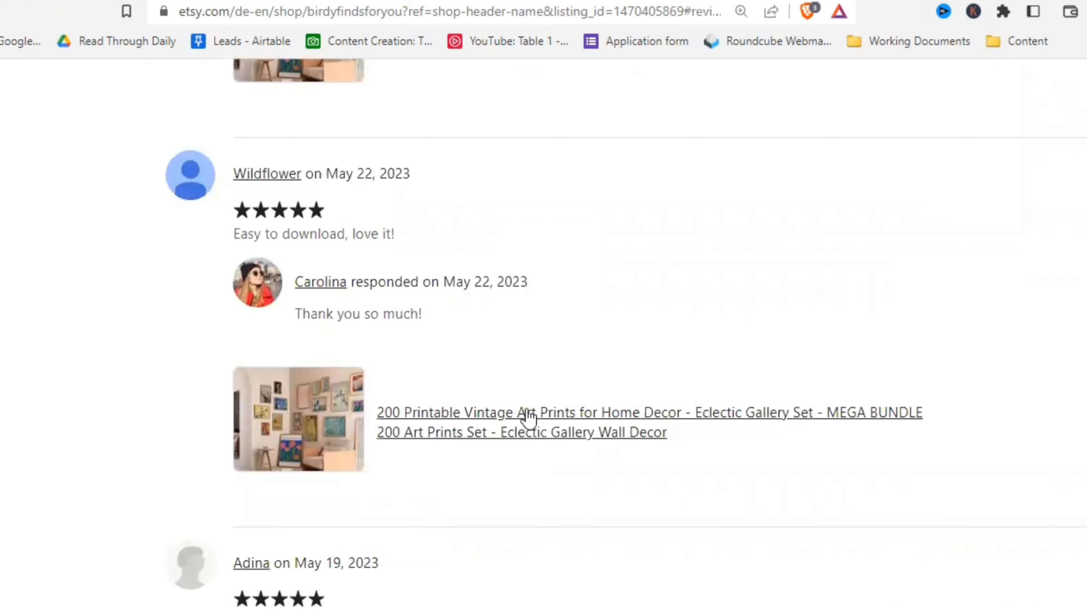
pyautogui.scroll(-3, 556, 420)
pyautogui.scroll(-6, 567, 421)
pyautogui.scroll(-12, 357, 359)
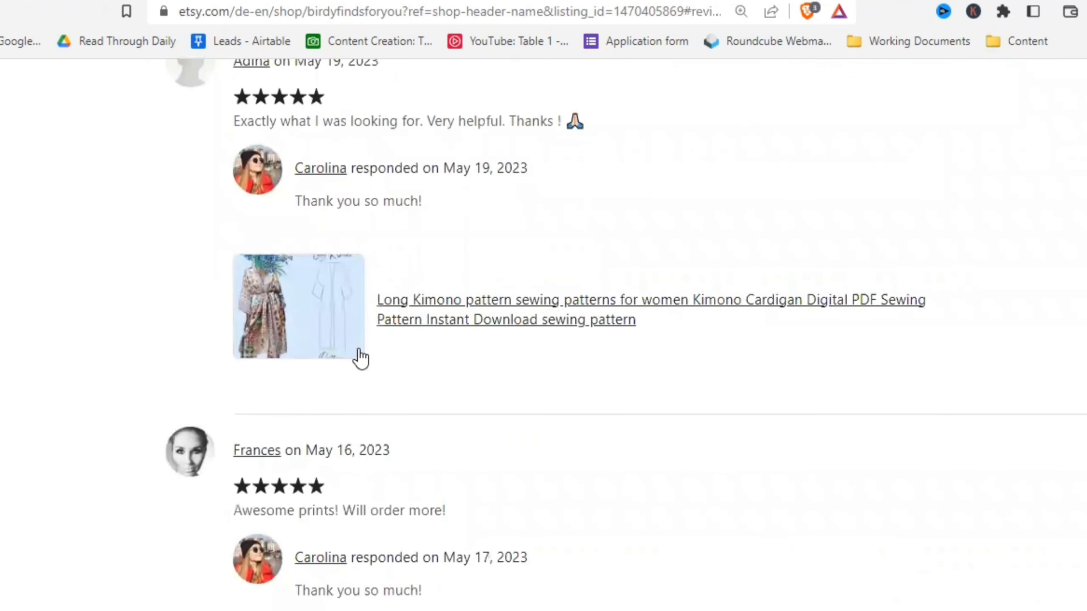
pyautogui.scroll(-12, 388, 356)
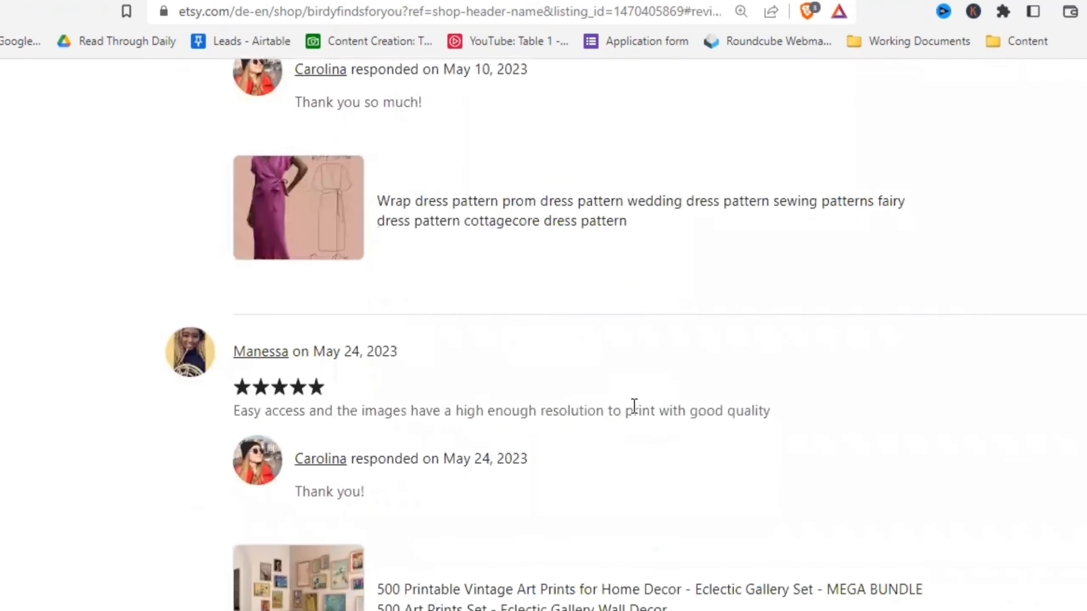
pyautogui.scroll(-6, 629, 409)
pyautogui.scroll(3, 486, 386)
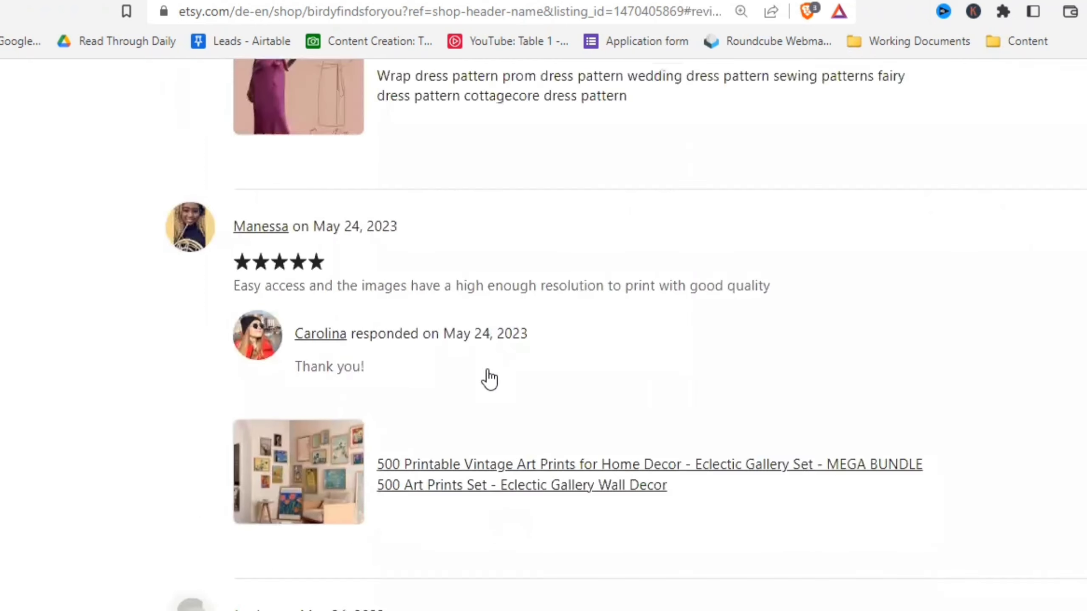
pyautogui.scroll(12, 489, 379)
pyautogui.scroll(20, 450, 342)
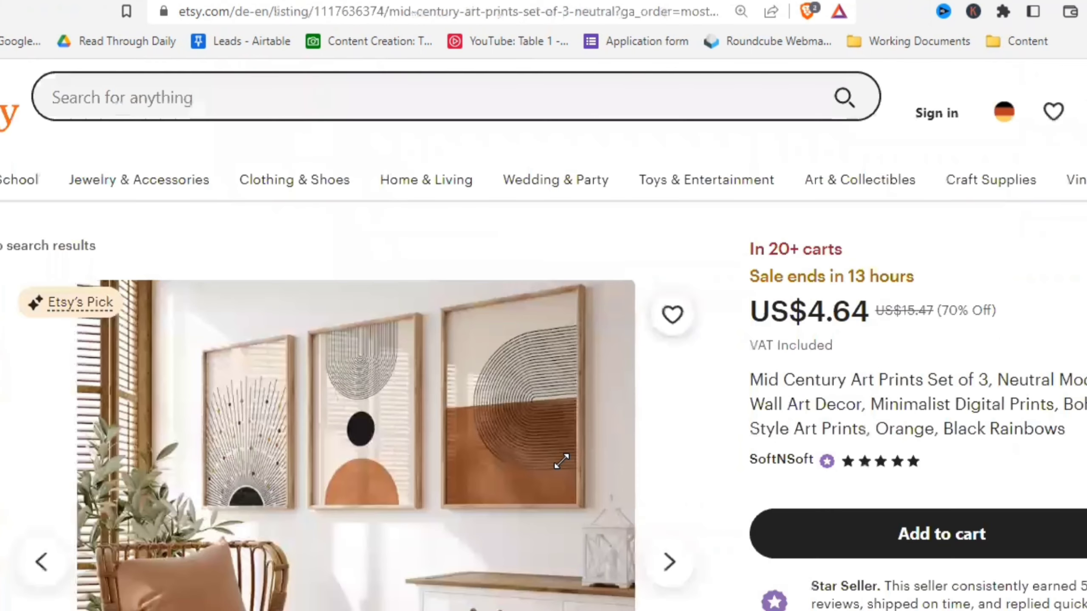
# - Review the price and highlights of the "Mid Century Art Prints Set of 3" listing and open its seller's shop, SoftNSoft
pyautogui.scroll(-3, 714, 441)
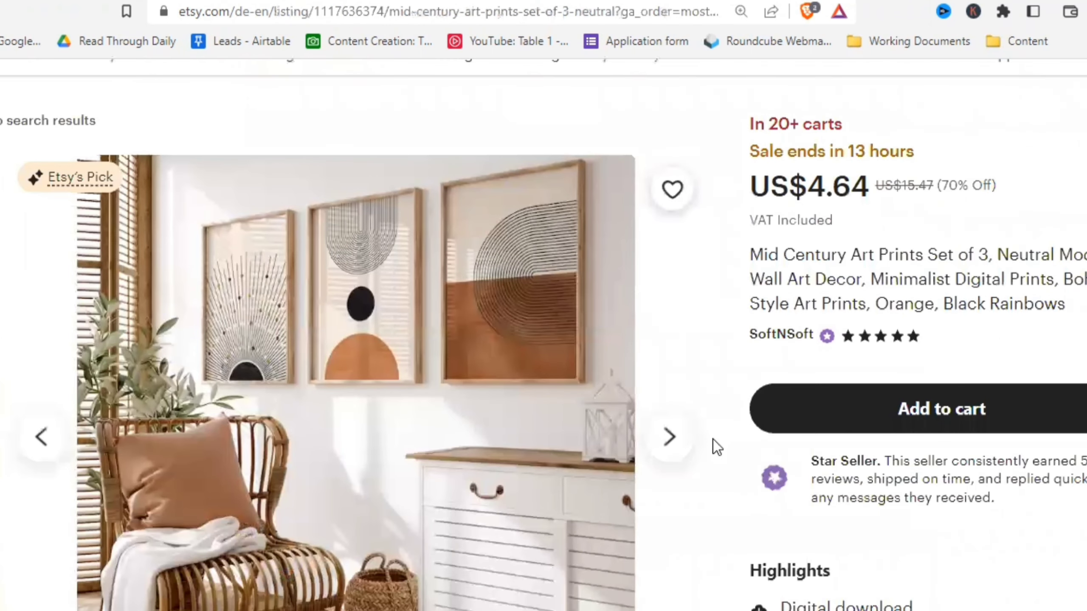
pyautogui.scroll(-3, 713, 440)
pyautogui.scroll(3, 715, 439)
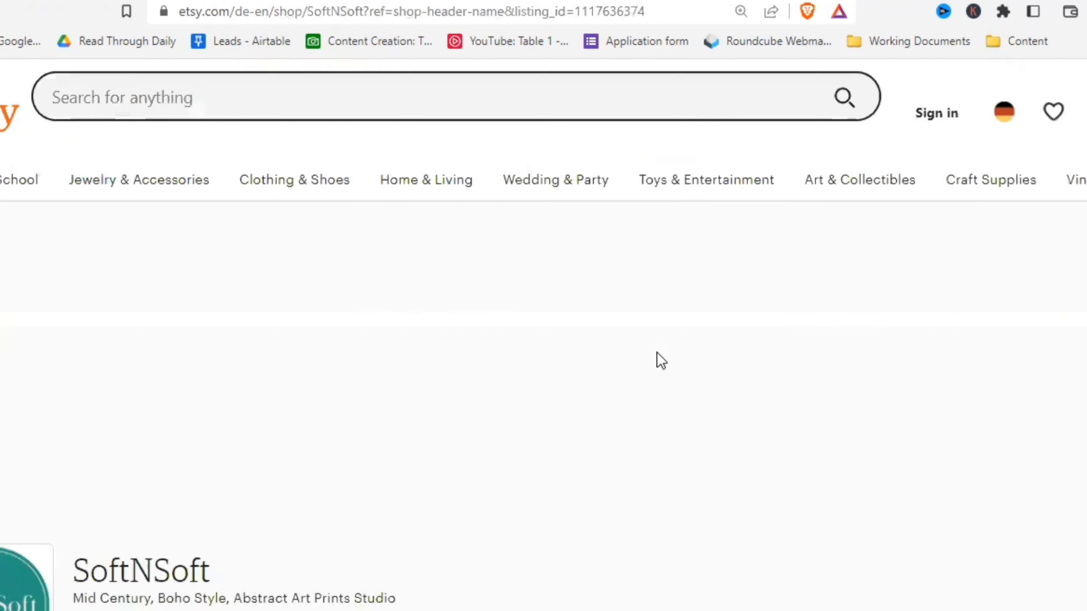
# - Examine the SoftNSoft shop's collections, item prices, sales figure, rating and Star Seller details
pyautogui.scroll(-10, 626, 393)
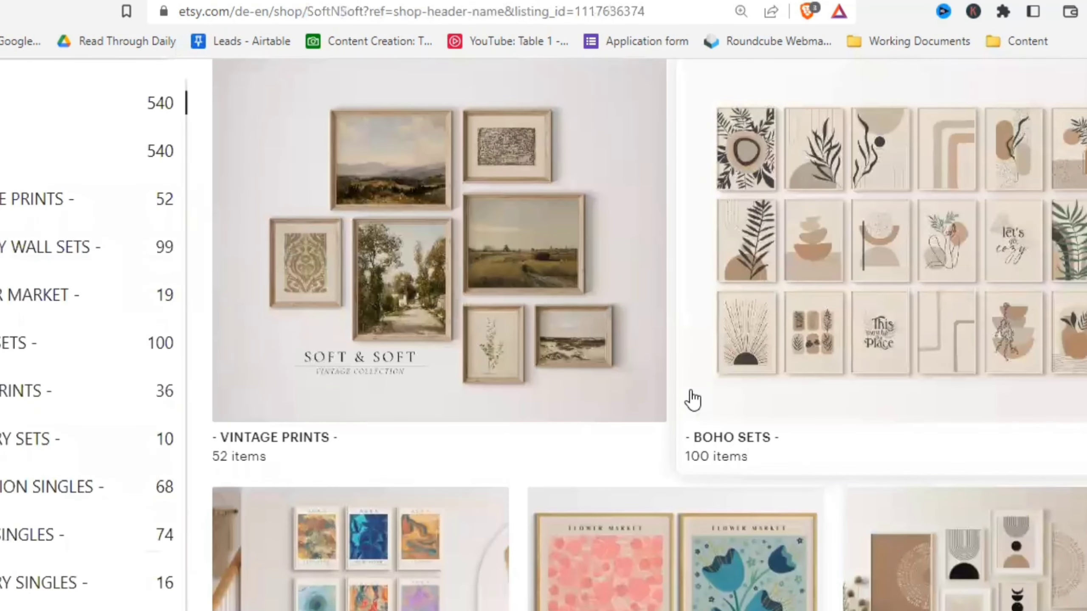
pyautogui.scroll(-8, 692, 400)
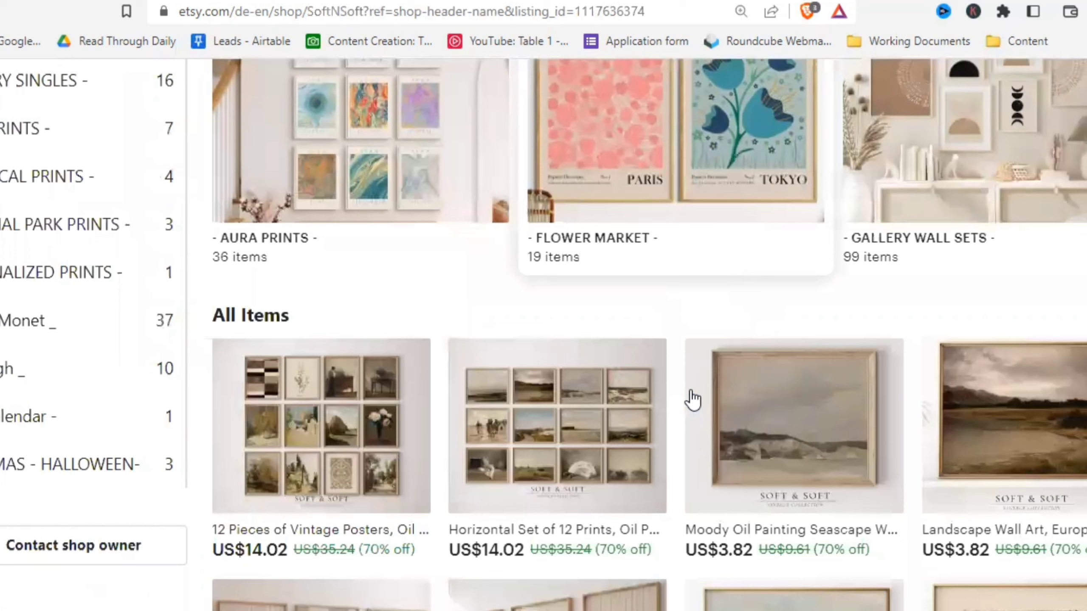
pyautogui.scroll(12, 692, 399)
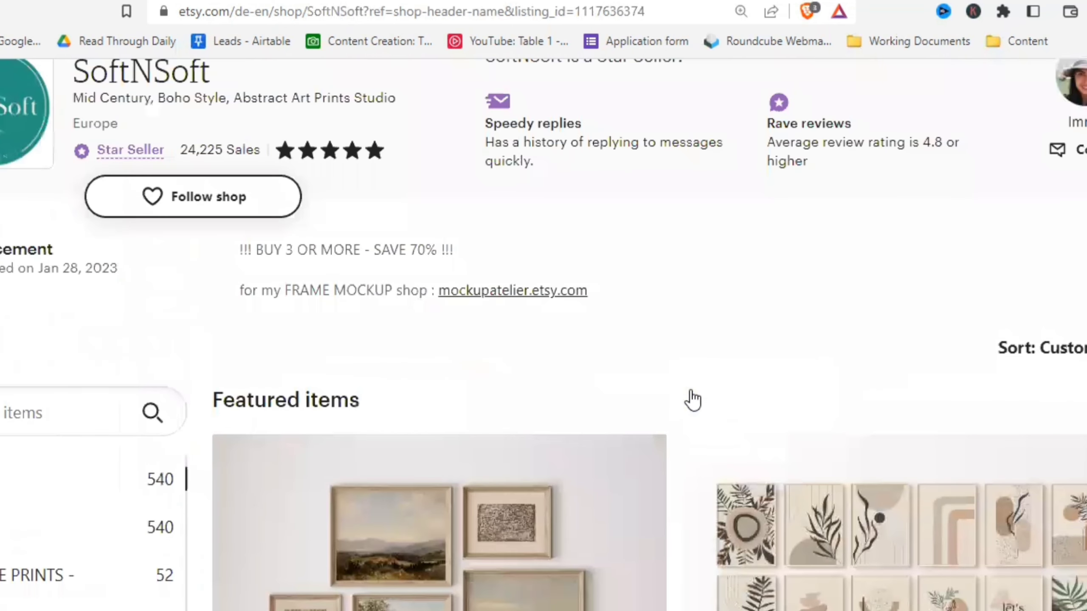
pyautogui.scroll(-5, 687, 393)
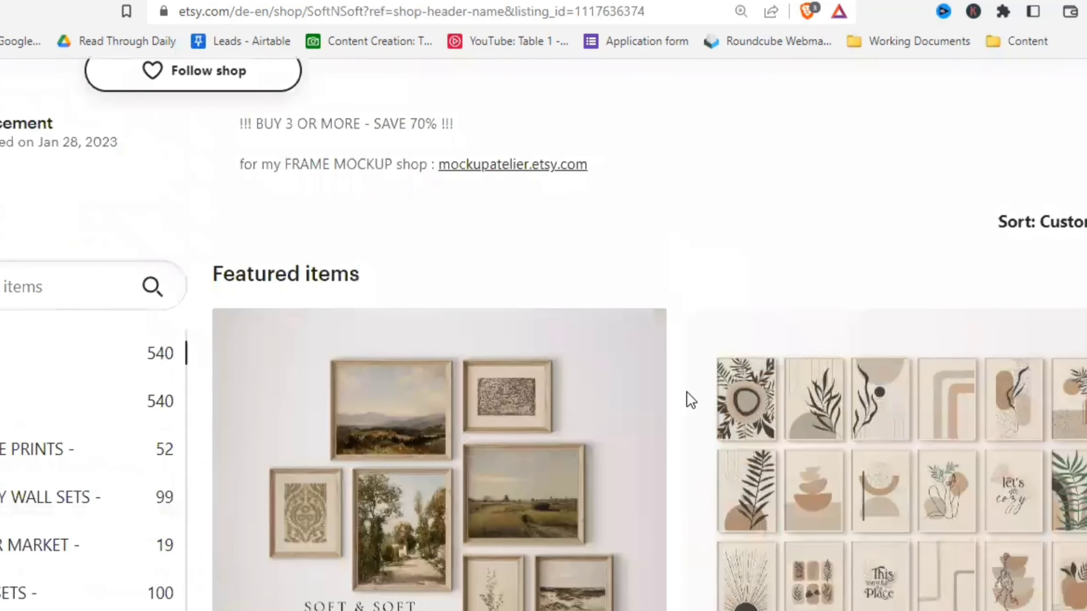
pyautogui.scroll(7, 704, 362)
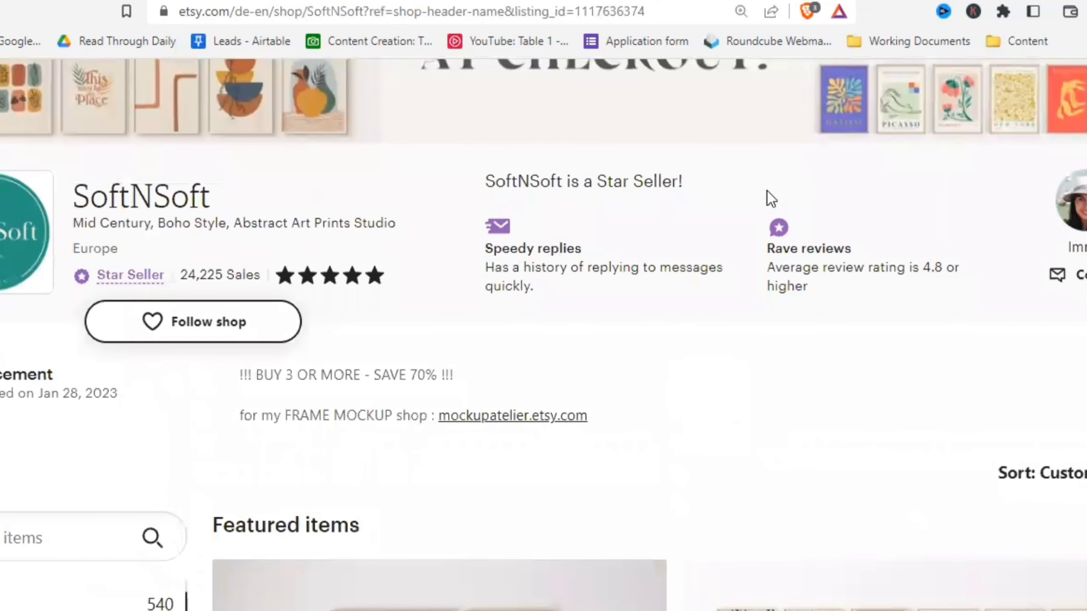
# - Leave the SoftNSoft shop and review the price, artwork and highlights of NorthPrints' "Vintage French Country Gallery Wall Art" printable set of 10
pyautogui.hotkey('alt', 'Left')
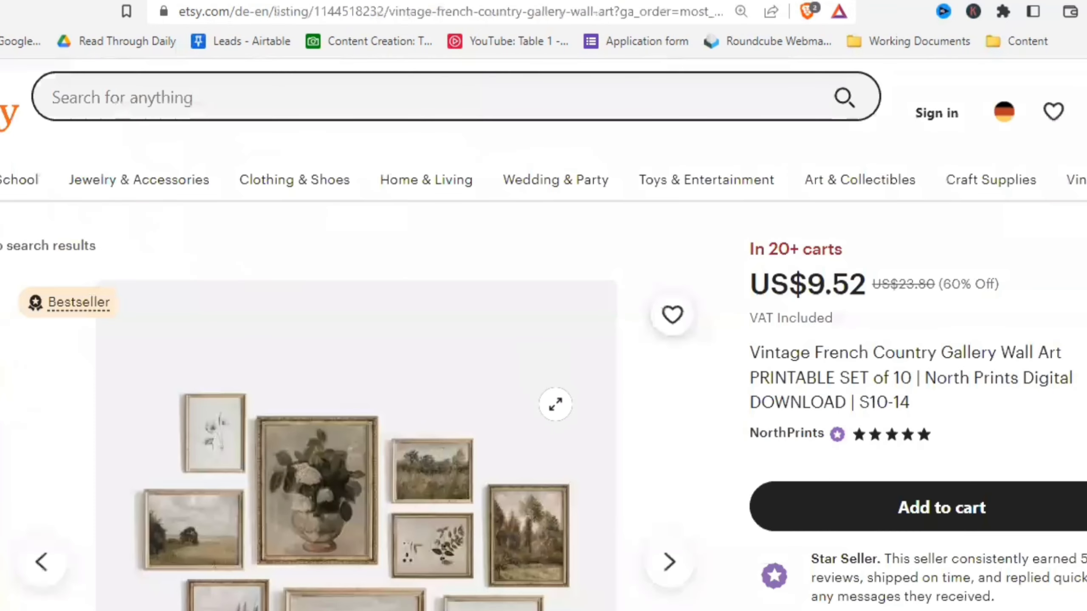
pyautogui.scroll(-3, 355, 385)
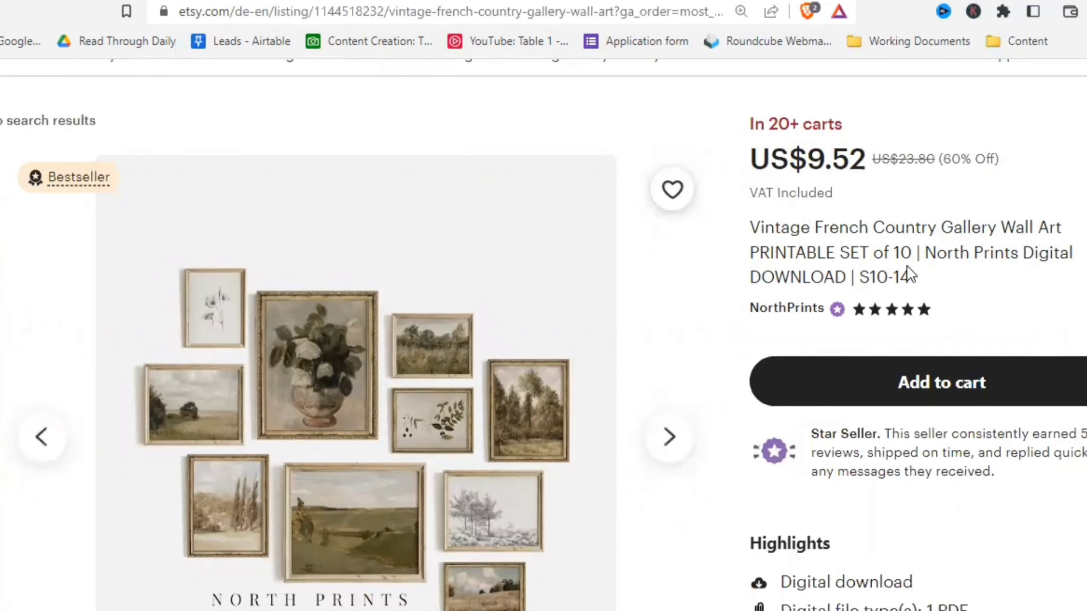
pyautogui.scroll(-3, 430, 378)
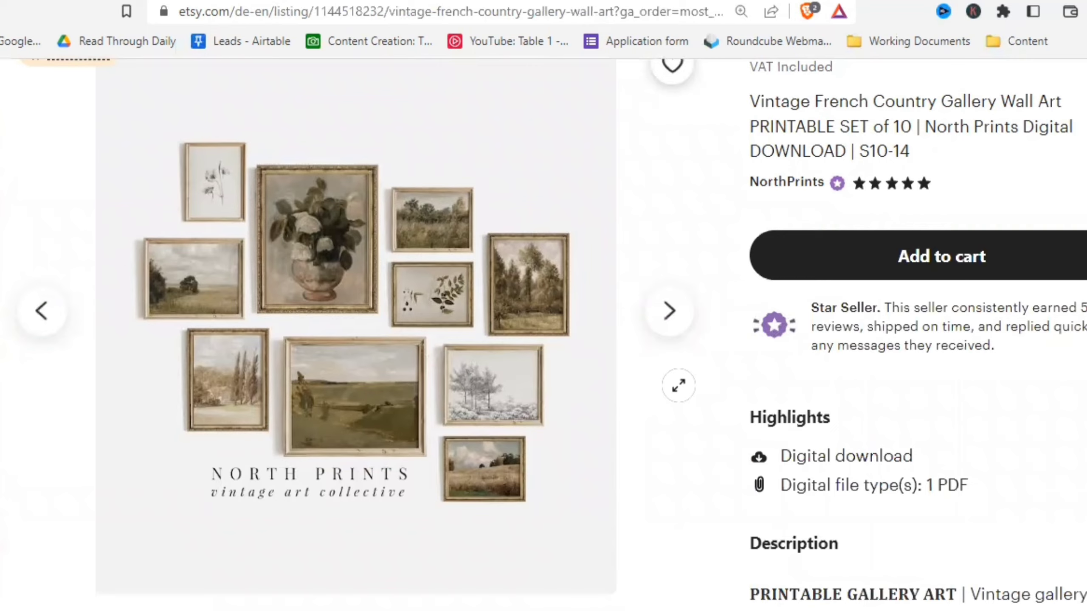
pyautogui.scroll(6, 679, 386)
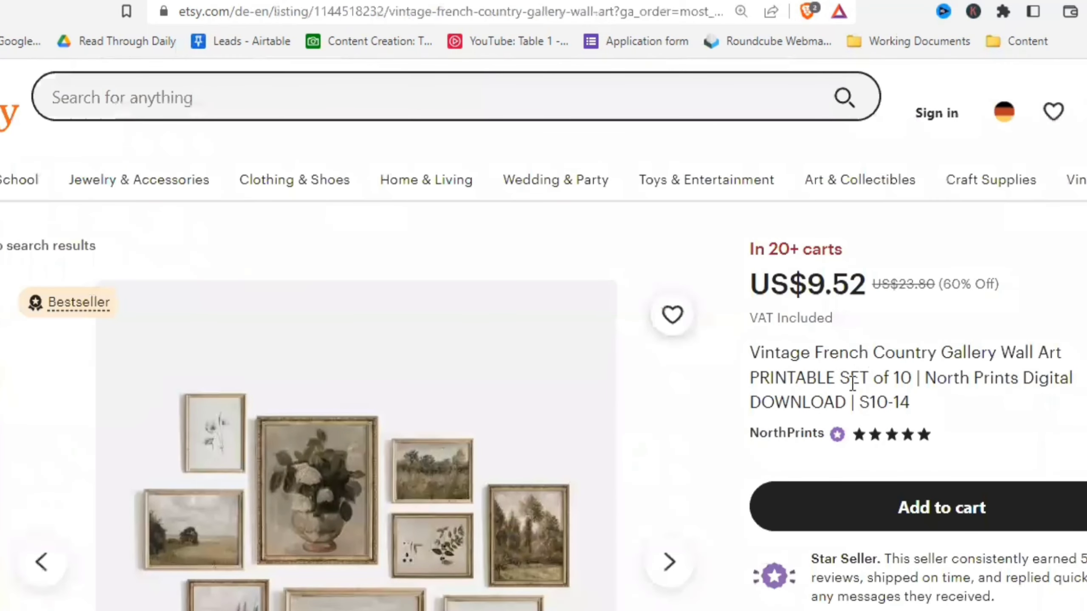
pyautogui.scroll(-6, 659, 428)
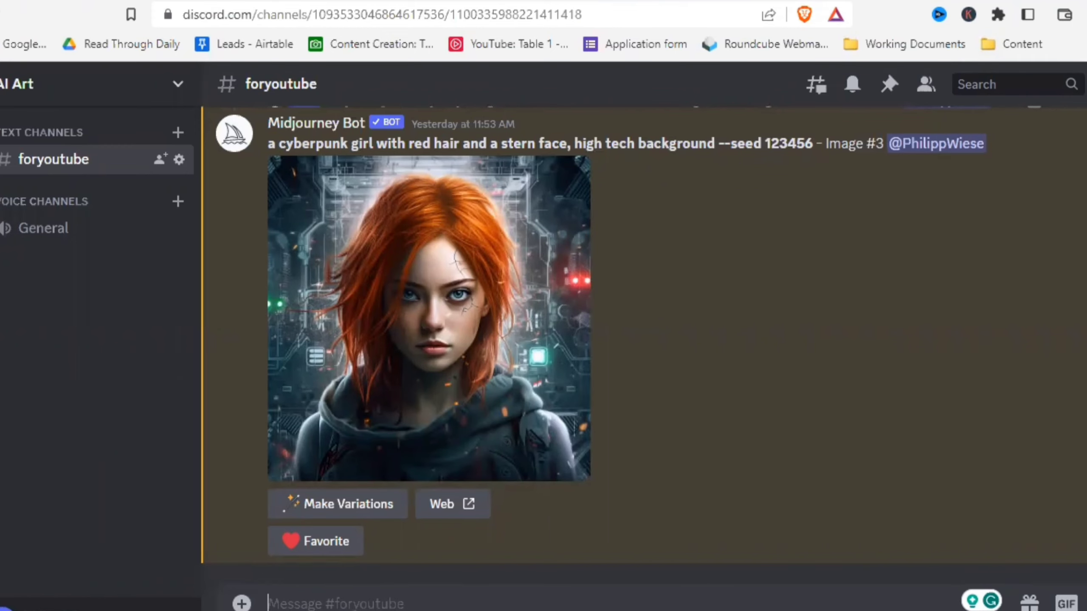
# - In Discord's foryoutube channel, start a Midjourney /imagine command with the prompt "vintage art --ar 16:9"
pyautogui.write('/ima')
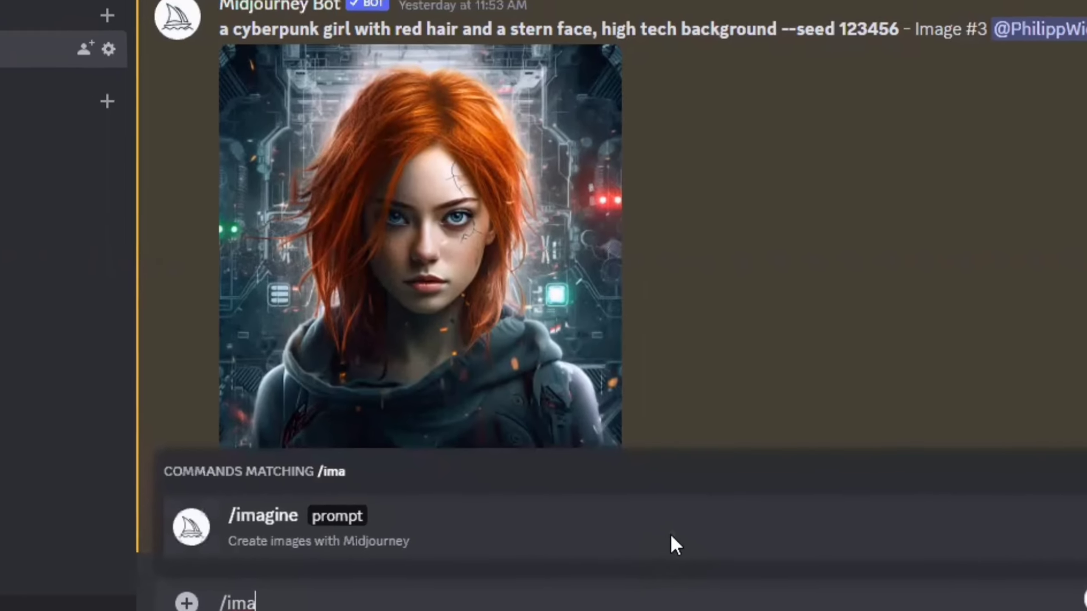
pyautogui.click(670, 534)
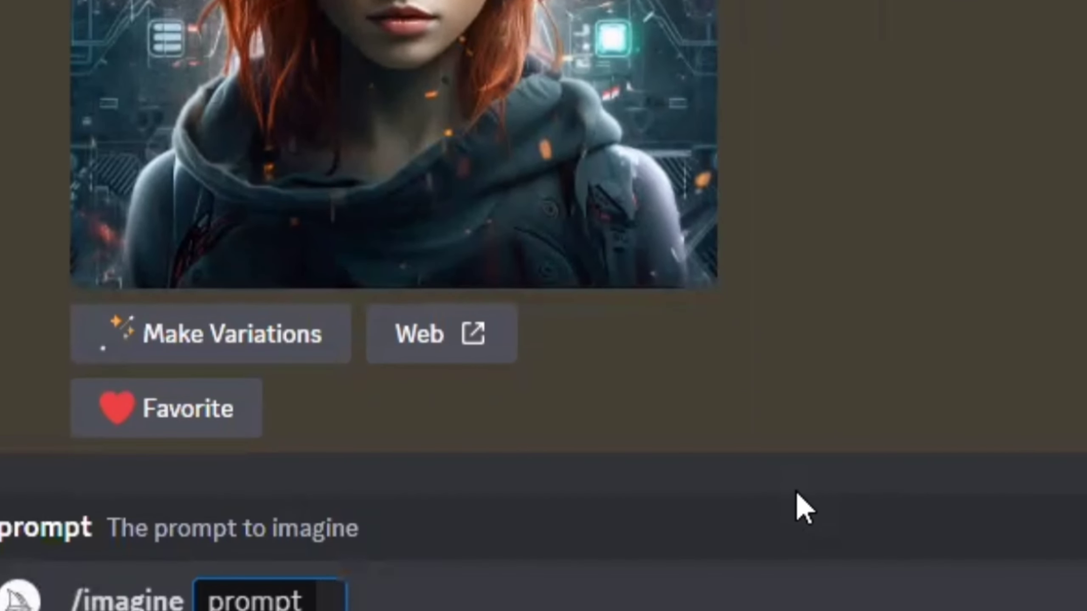
pyautogui.write('vintage a')
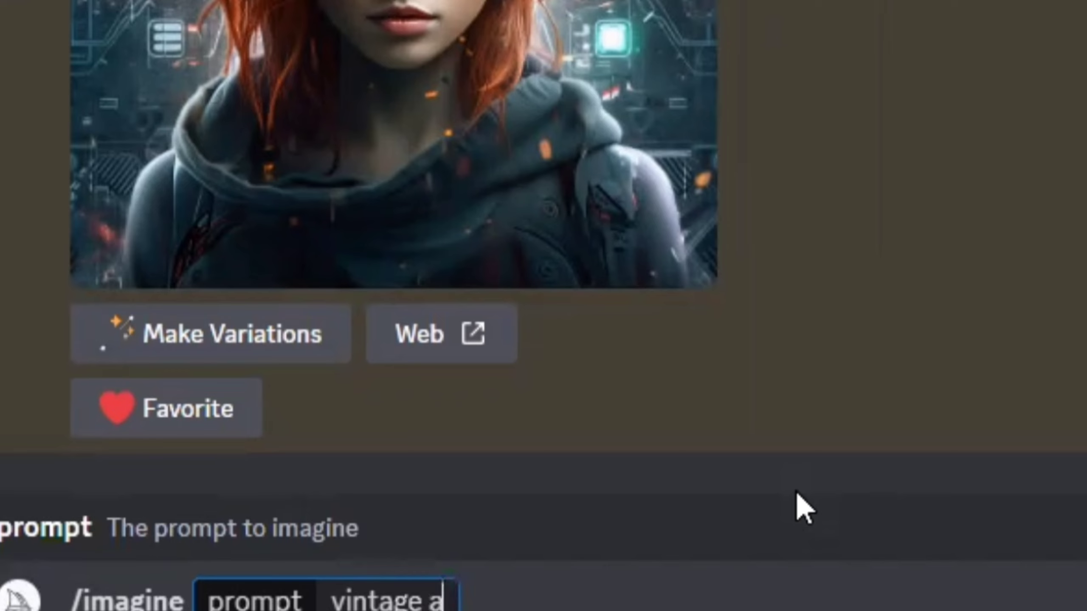
pyautogui.write('rt -')
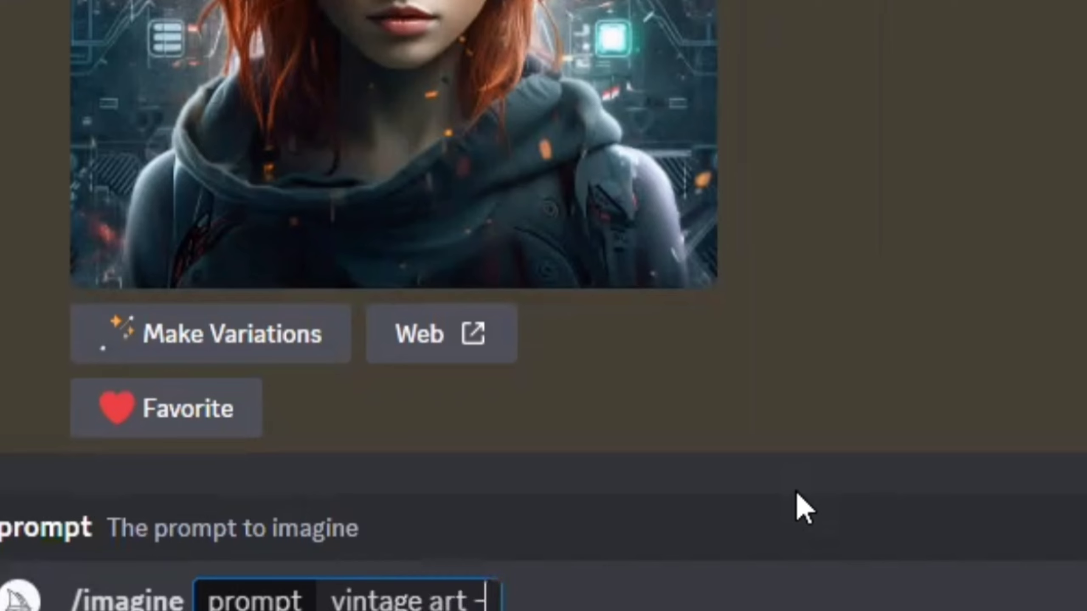
pyautogui.write('-ar 1')
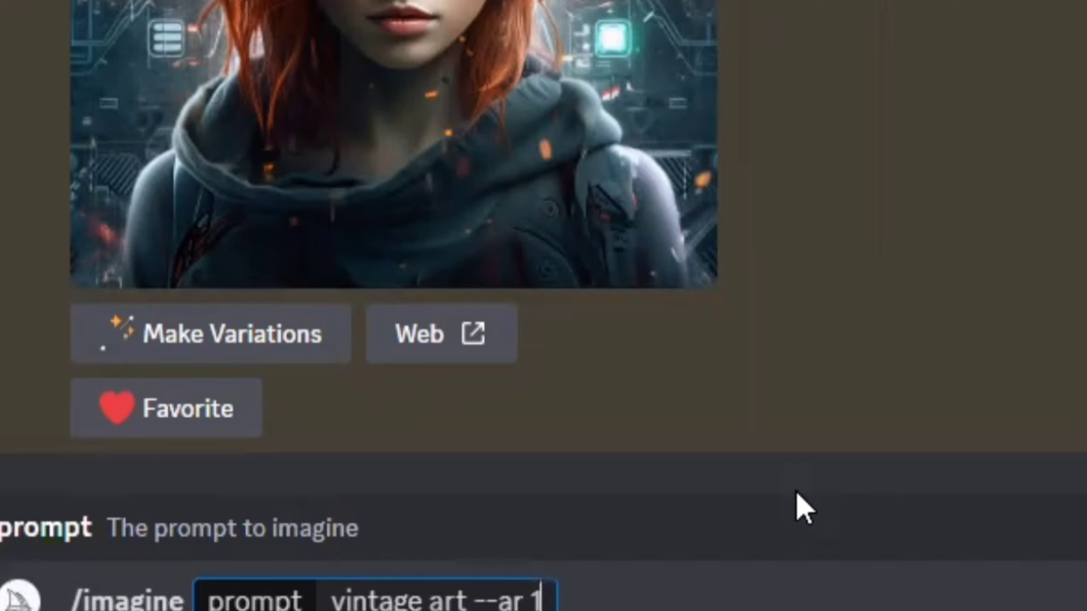
pyautogui.write('6:9')
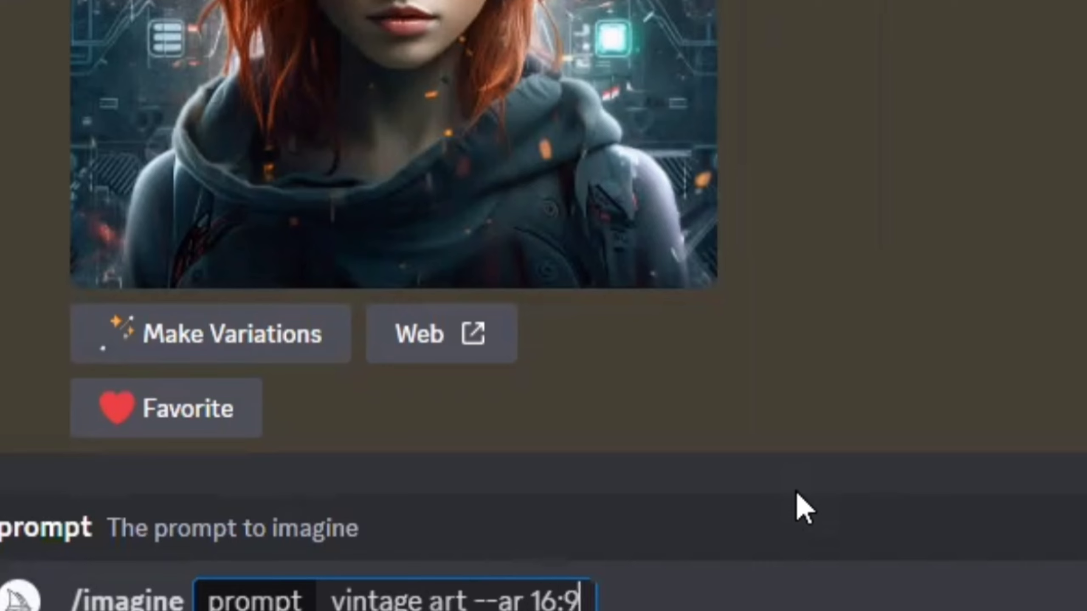
# - Extend the vintage art prompt with the version permutation "--v {5, 5.1}"
pyautogui.write(' --v')
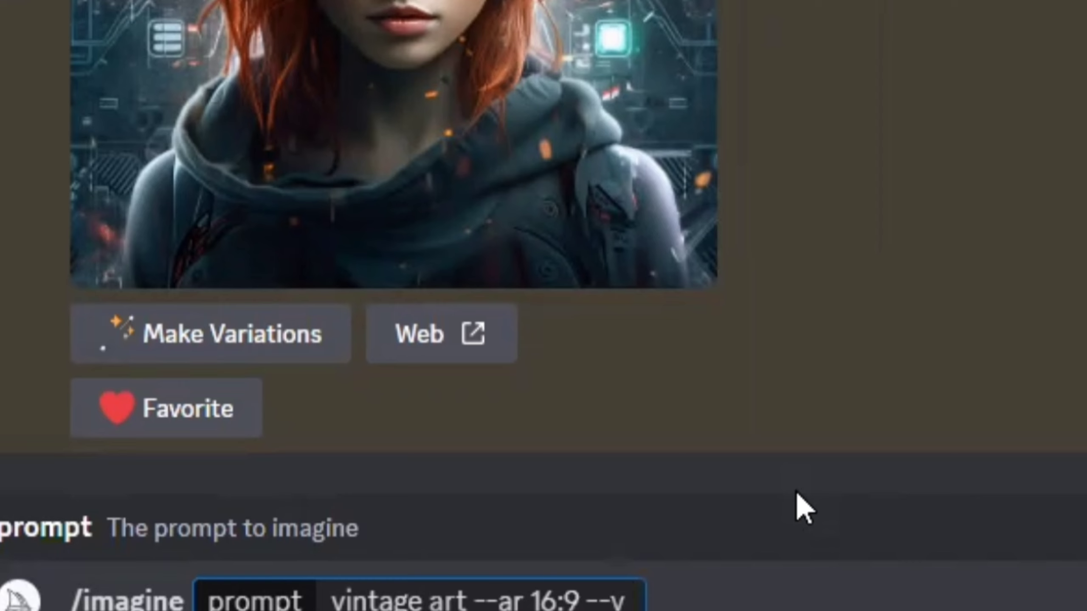
pyautogui.write(' {5')
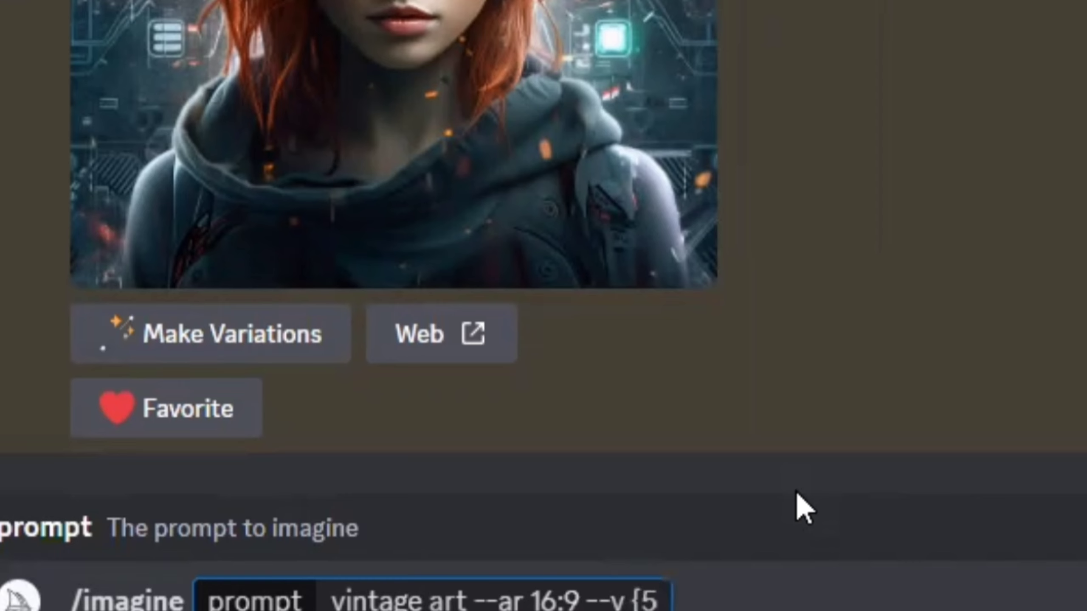
pyautogui.write(', 5.1')
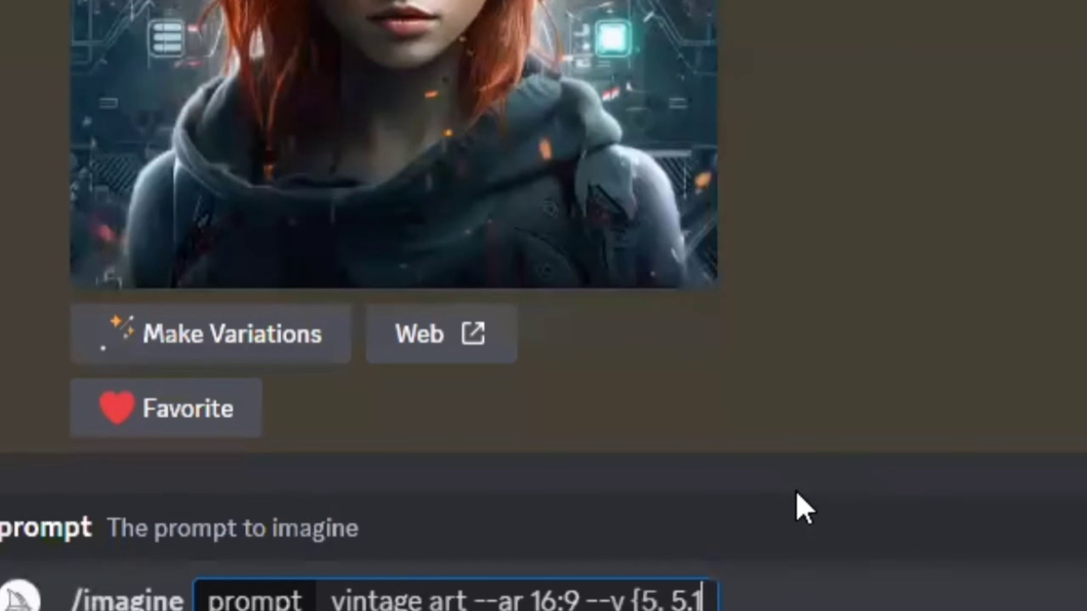
pyautogui.write('}')
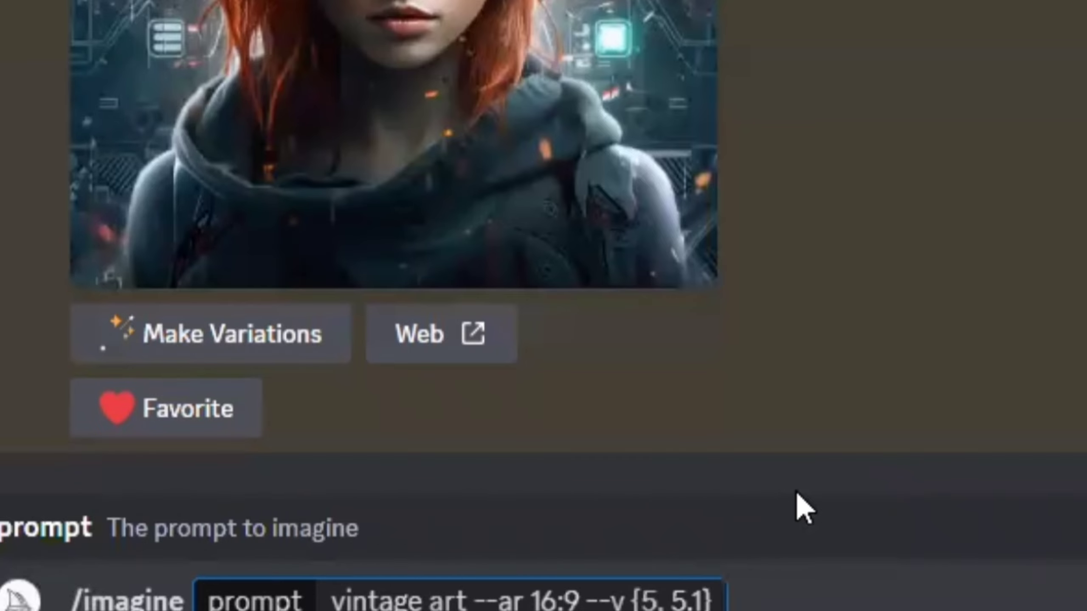
# - Submit the vintage art prompt, approve generating both version prompts, and view the version 5.1 image grid enlarged
pyautogui.press('Return')
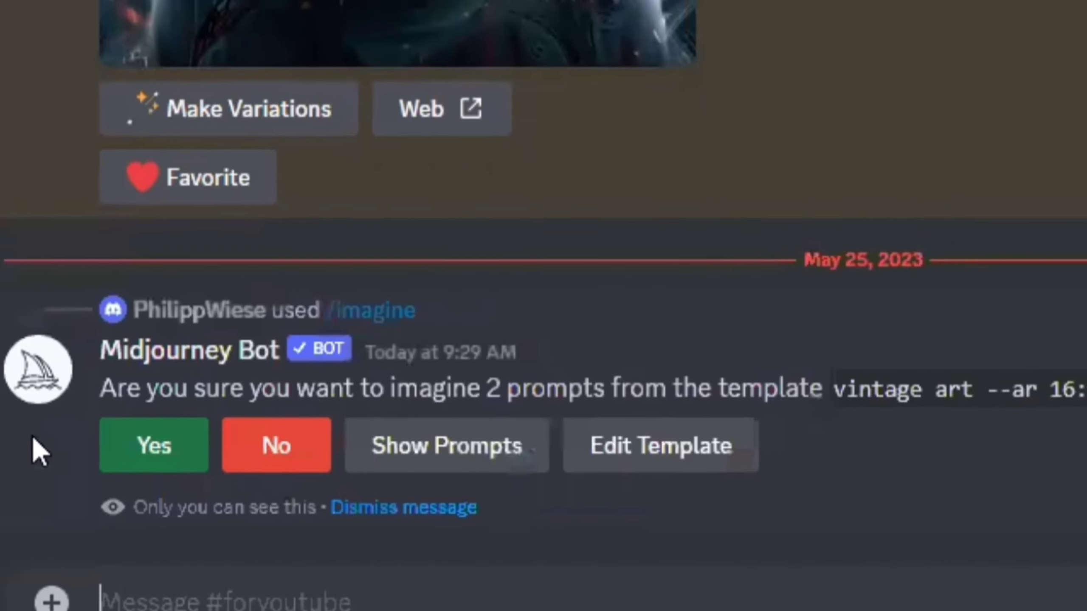
pyautogui.click(126, 450)
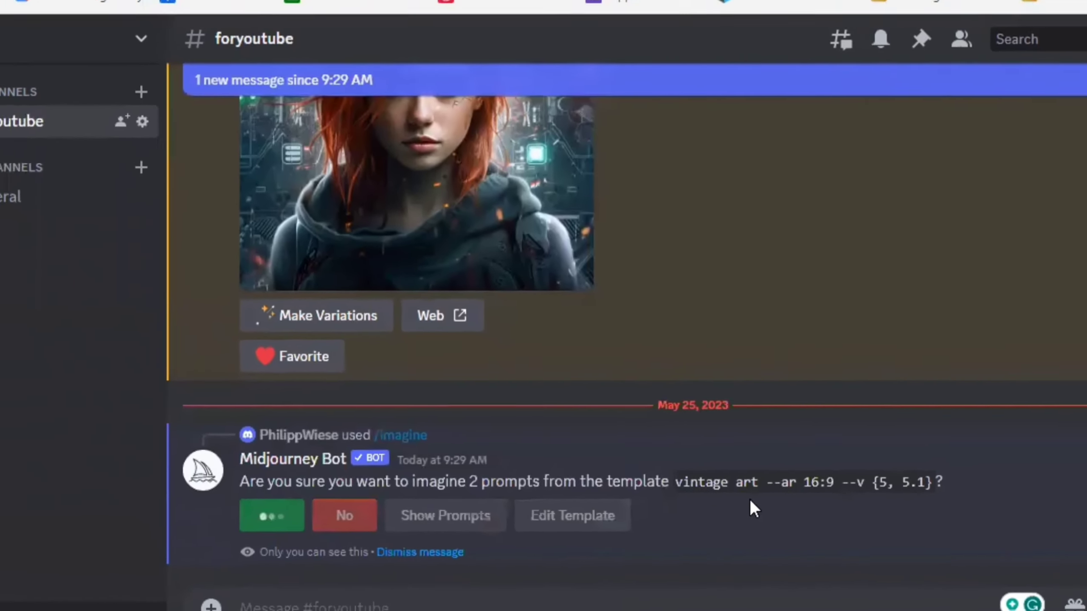
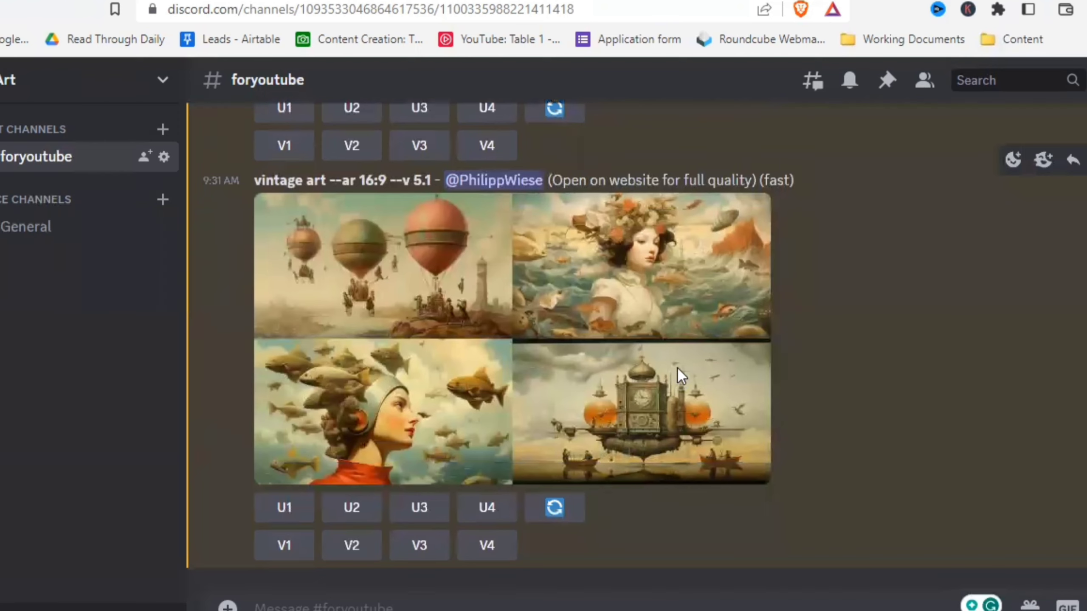
pyautogui.click(678, 369)
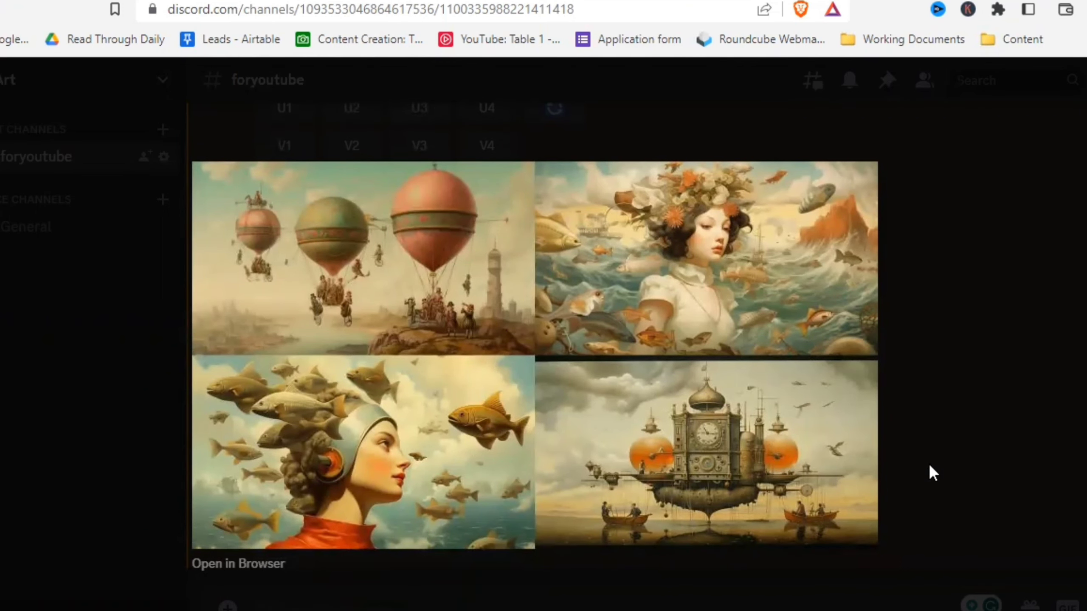
pyautogui.click(963, 496)
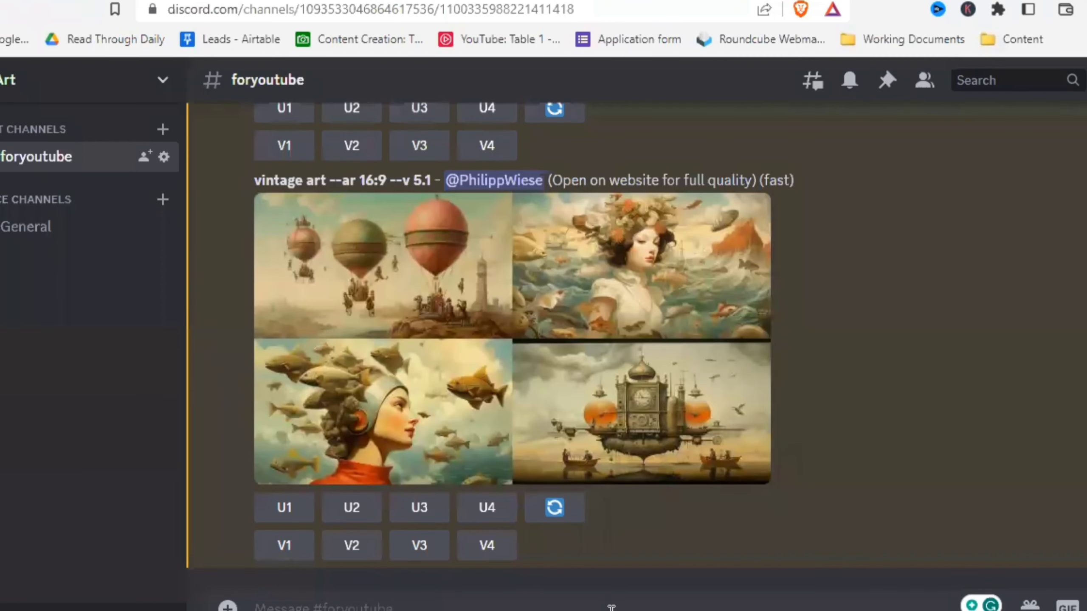
# - Generate Midjourney images with "vintage art flowers, focus on the color yellow, --ar 3:2 --v {5, 5.1}", approving both prompts
pyautogui.write('/ima')
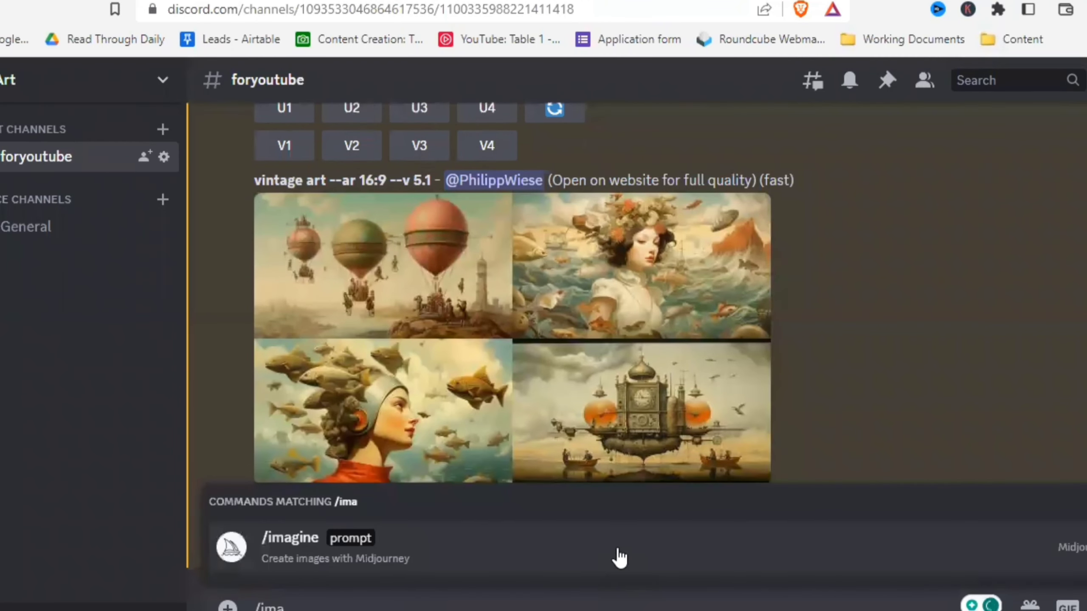
pyautogui.click(619, 557)
pyautogui.write('v')
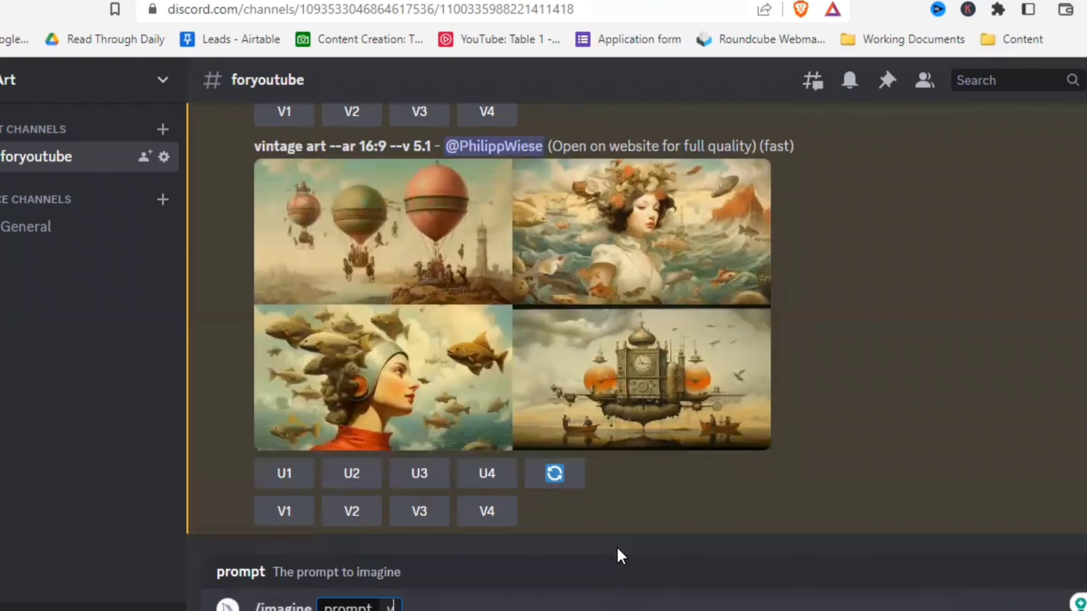
pyautogui.write('intage art flowers')
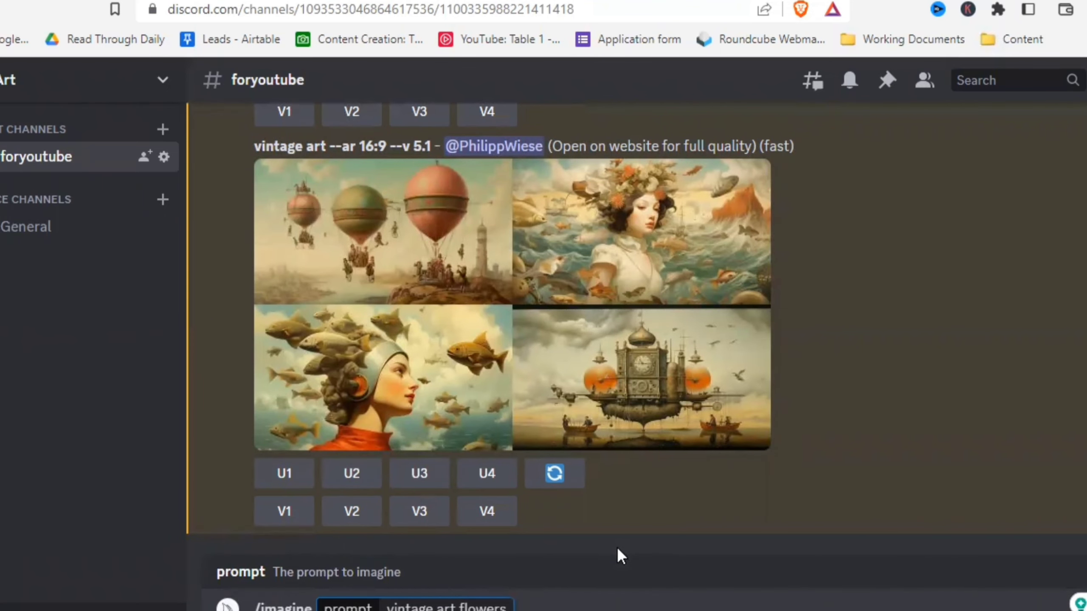
pyautogui.write(', focus on the color yellow --ar 3:2 --')
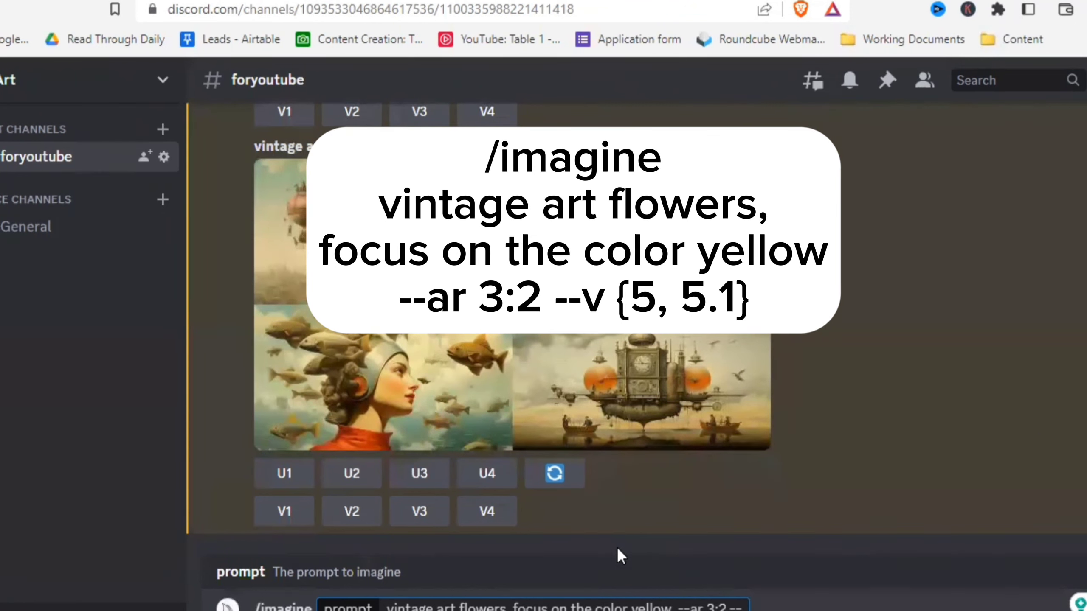
pyautogui.write('v {5, 5.1}')
pyautogui.press('Return')
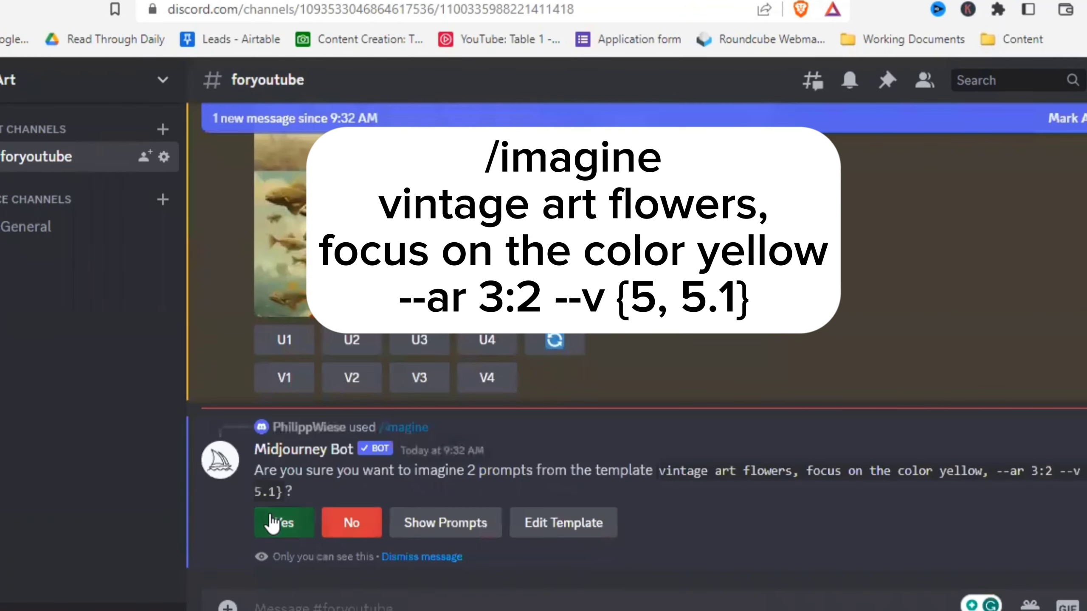
pyautogui.click(283, 522)
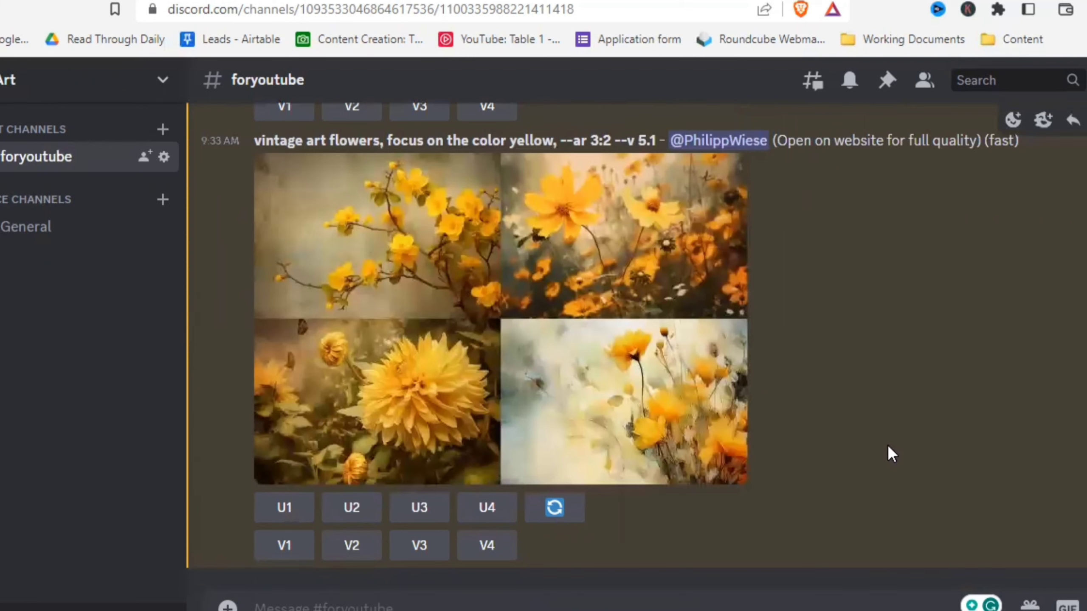
# - Compare the version 5 and 5.1 yellow flower grids, and upscale the fourth image of the version 5.1 grid
pyautogui.scroll(8, 883, 445)
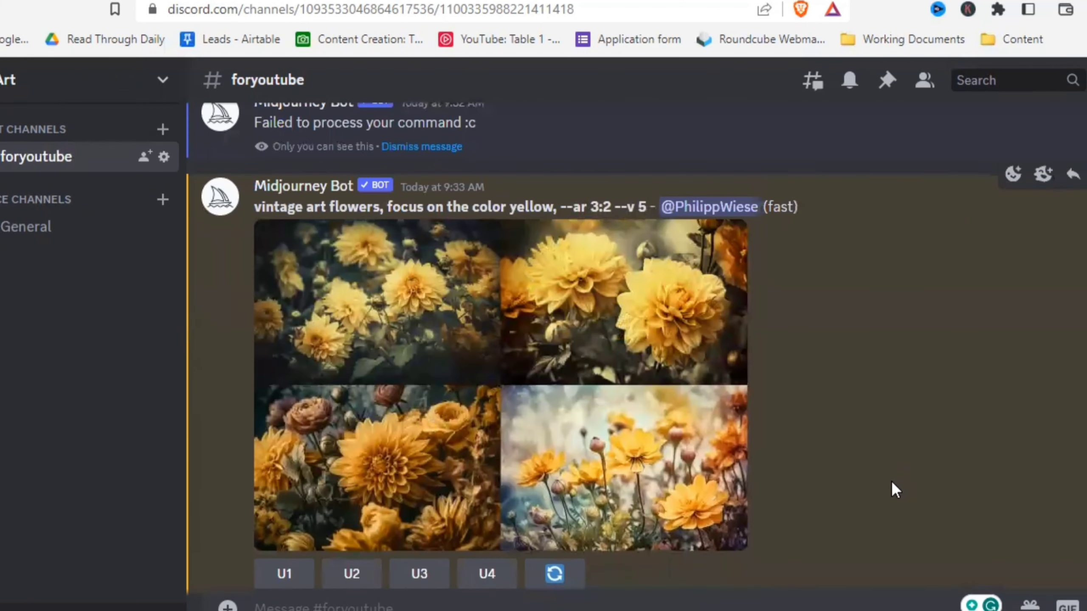
pyautogui.scroll(-8, 632, 291)
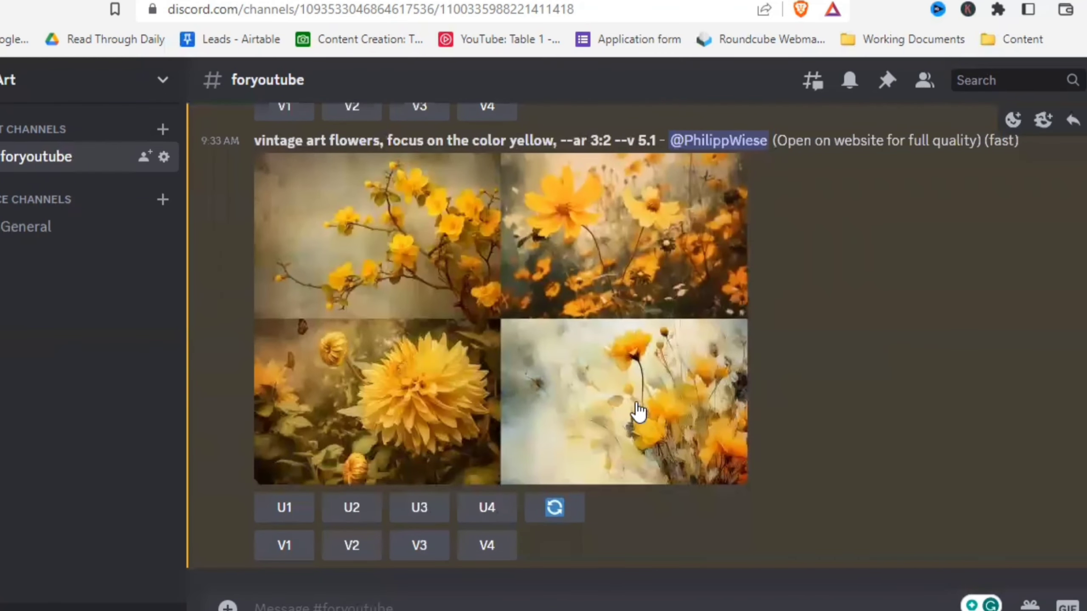
pyautogui.click(602, 391)
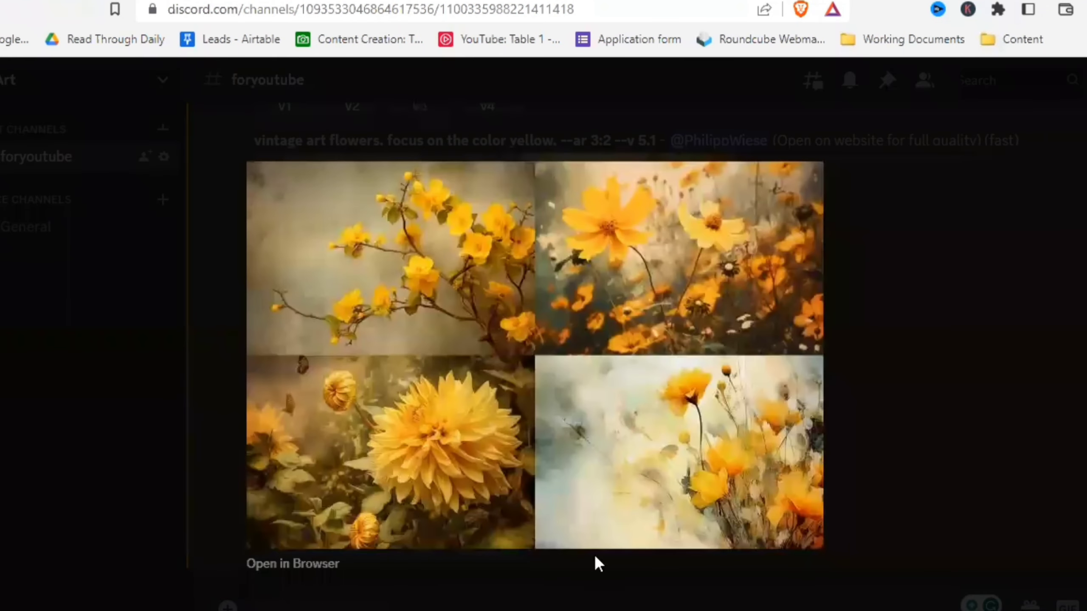
pyautogui.click(596, 557)
pyautogui.click(486, 509)
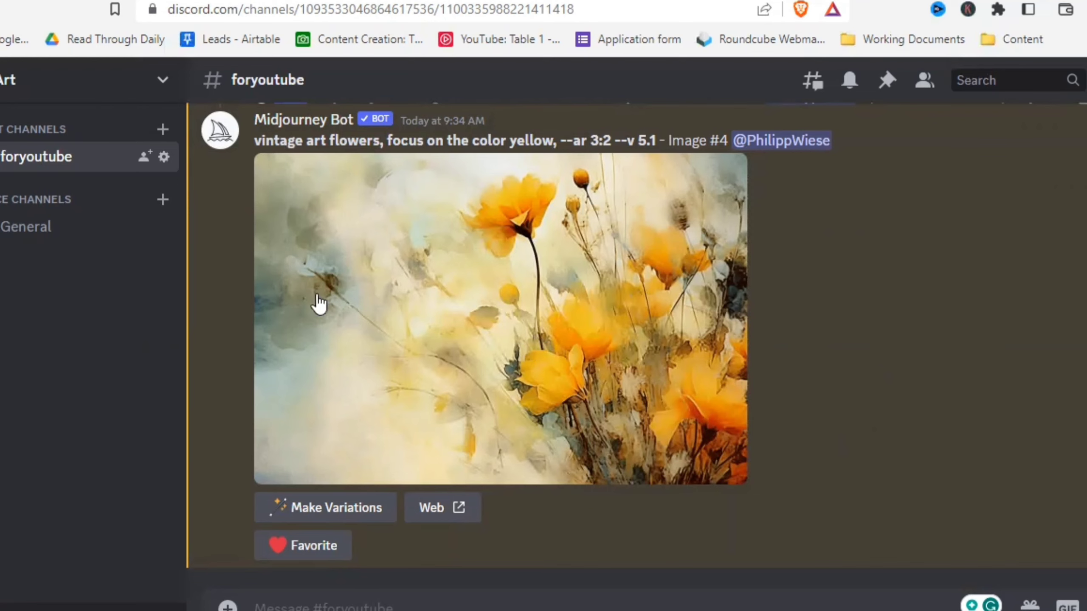
# - Open the upscaled yellow flower image on the Midjourney website and save it to the computer
pyautogui.click(437, 509)
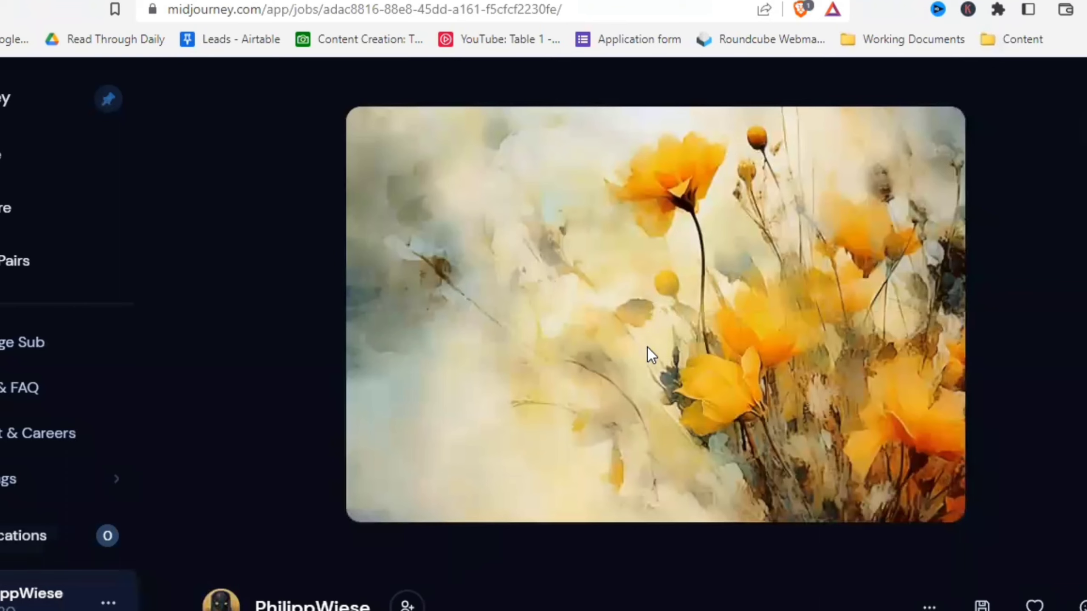
pyautogui.rightClick(605, 288)
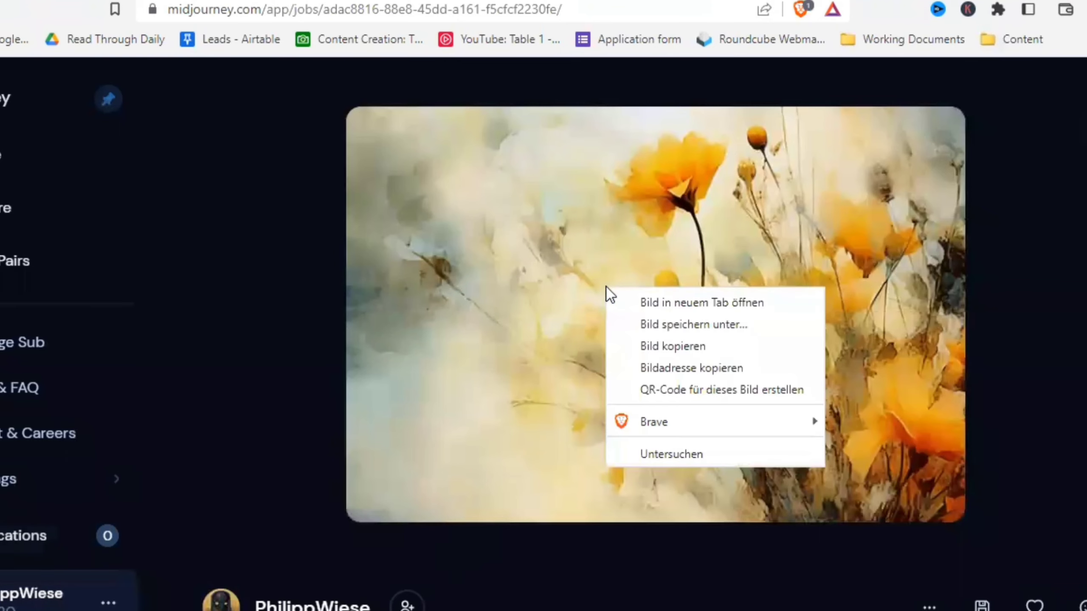
pyautogui.click(668, 327)
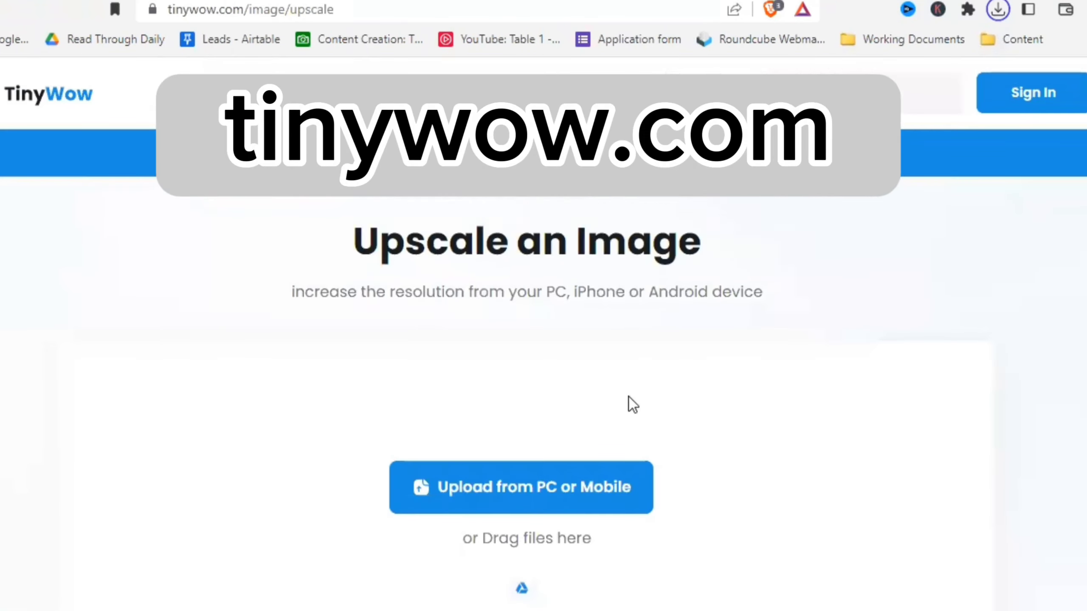
# - In TinyWow's image upscaler, upload the downloaded flower image "0_3 (4).png"
pyautogui.scroll(-3, 736, 336)
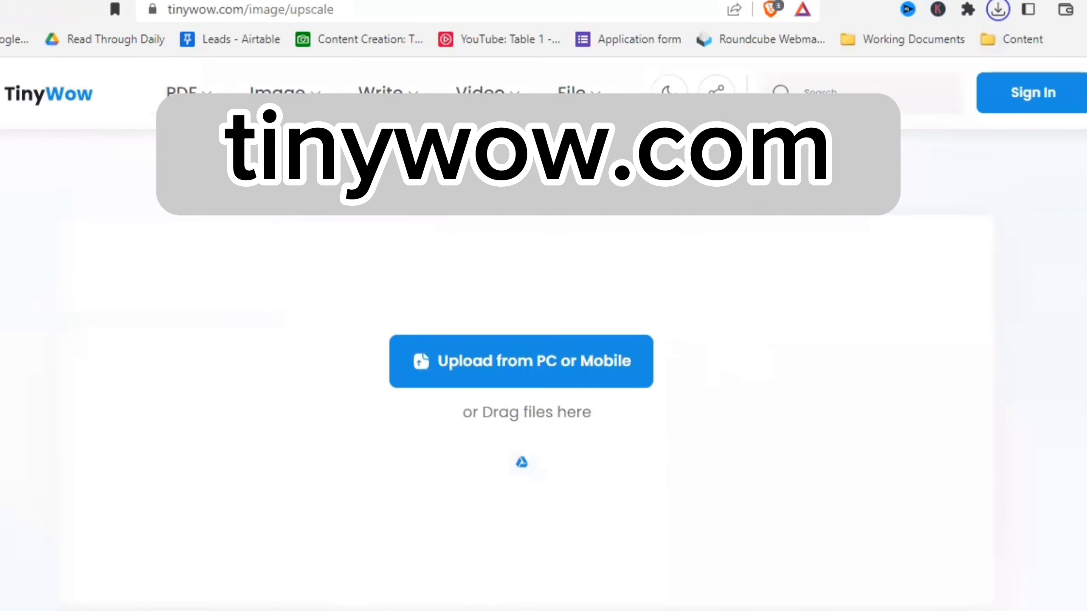
pyautogui.click(998, 9)
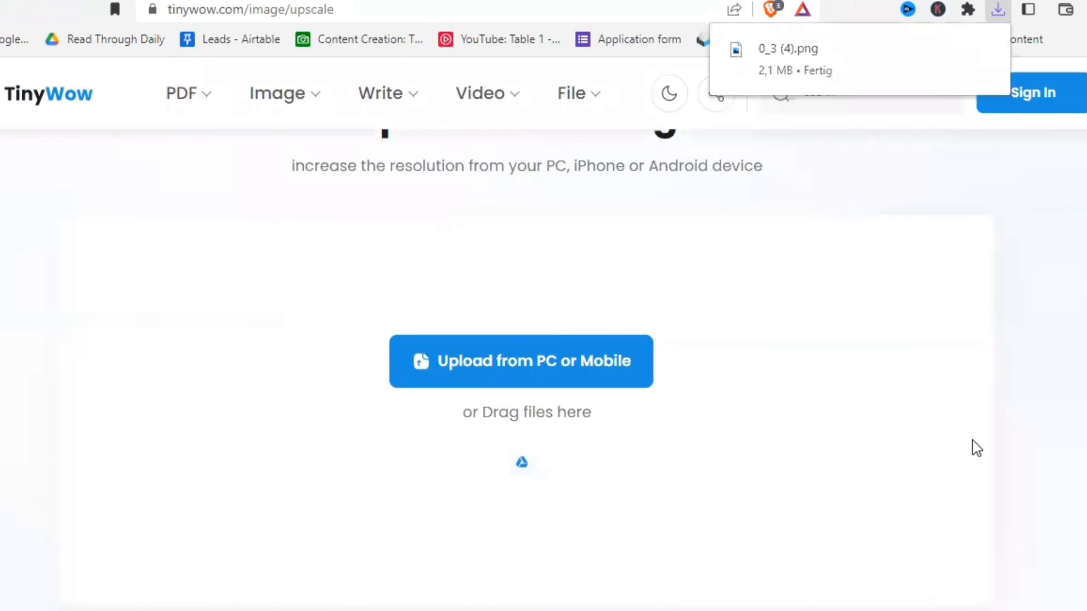
pyautogui.click(1000, 13)
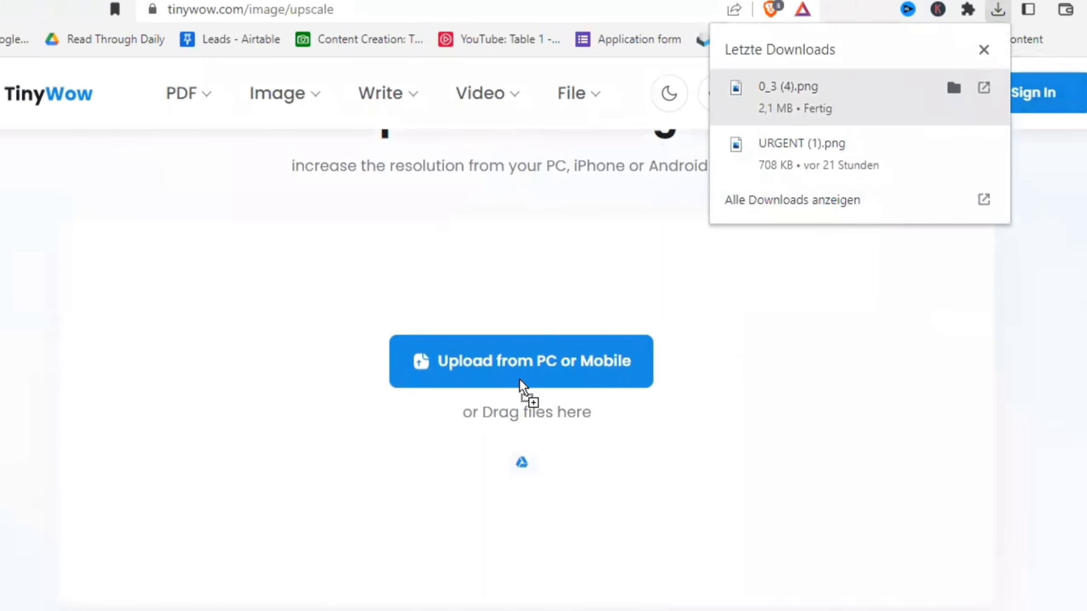
pyautogui.moveTo(520, 379); pyautogui.dragTo(528, 359)
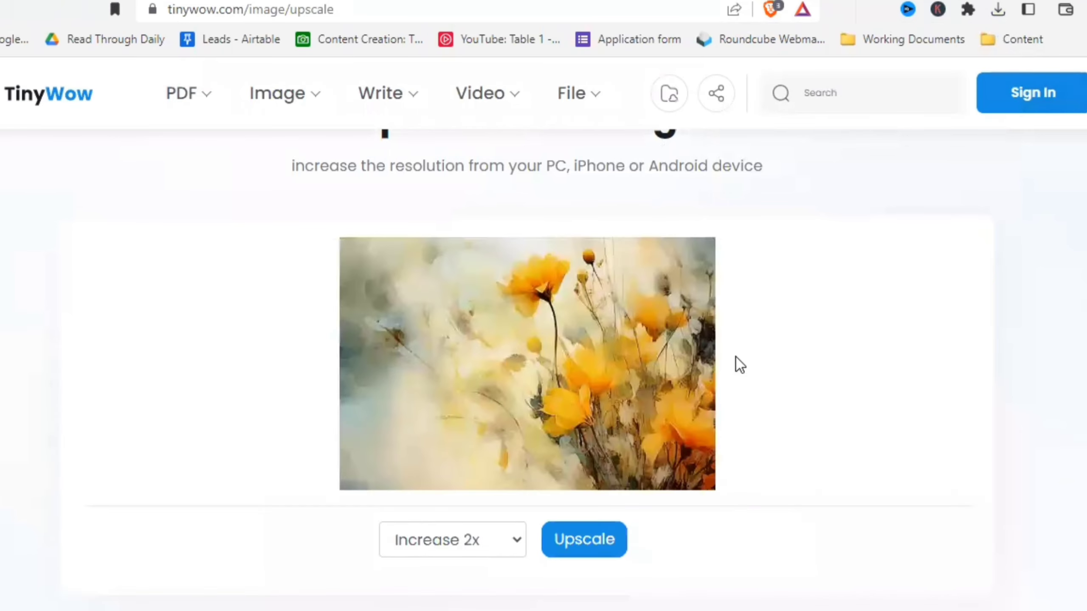
# - Set the upscaling factor for the uploaded flower image to Increase 4x
pyautogui.scroll(-3, 735, 357)
pyautogui.scroll(3, 547, 441)
pyautogui.click(514, 539)
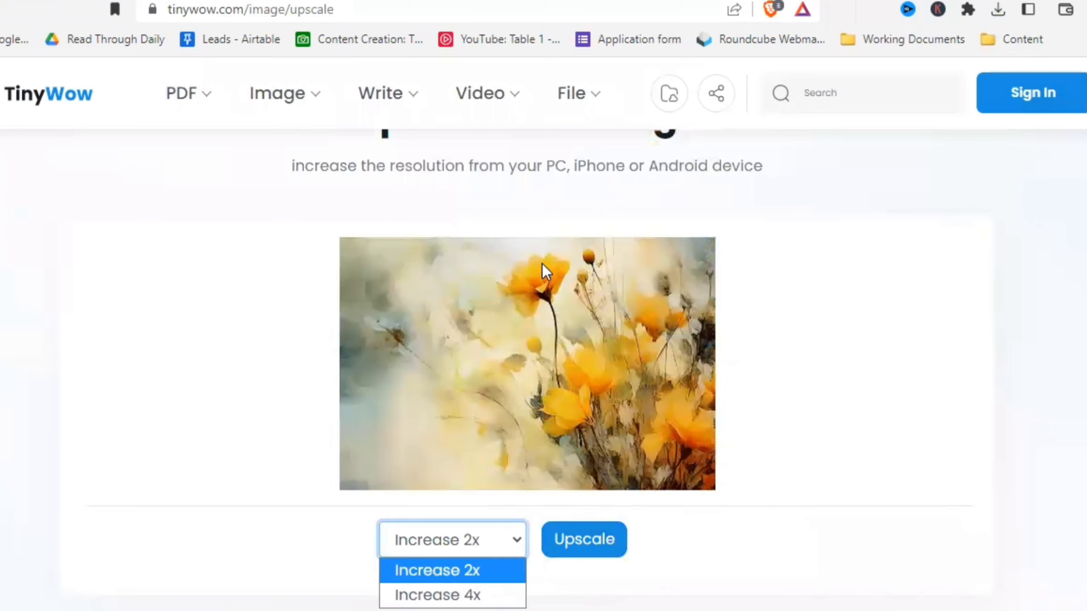
pyautogui.click(485, 598)
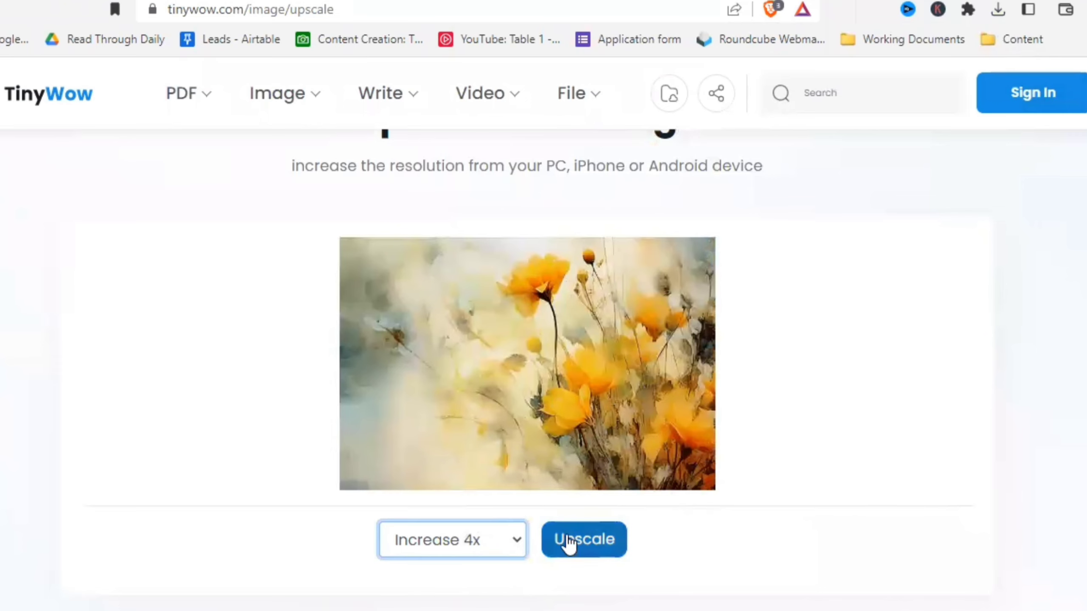
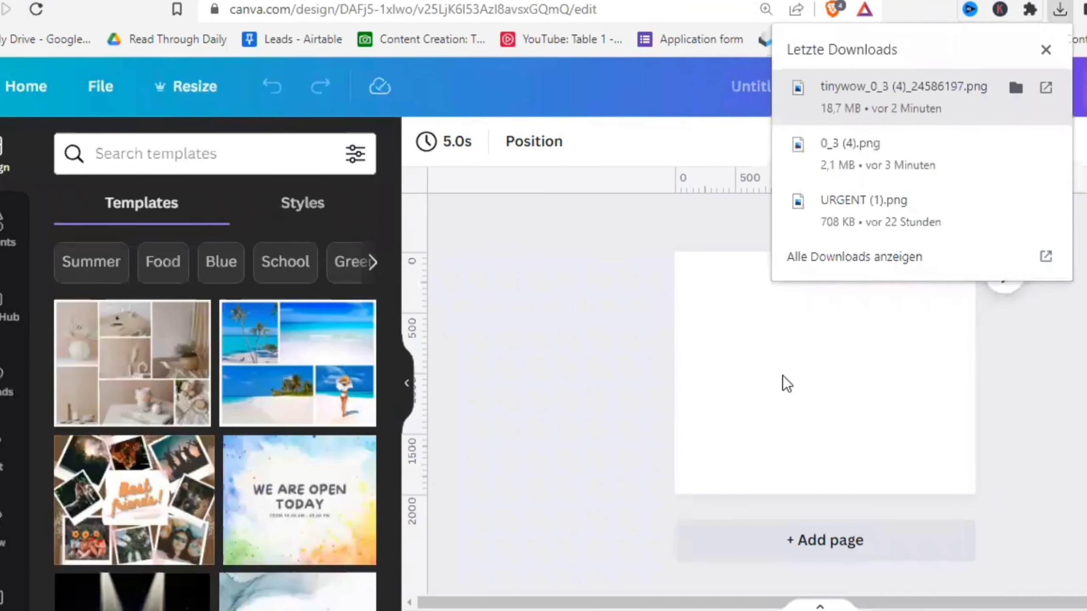
# - In Canva, place the TinyWow-upscaled flower image on the blank 2500 × 2000 px design and open its image editing options
pyautogui.click(779, 369)
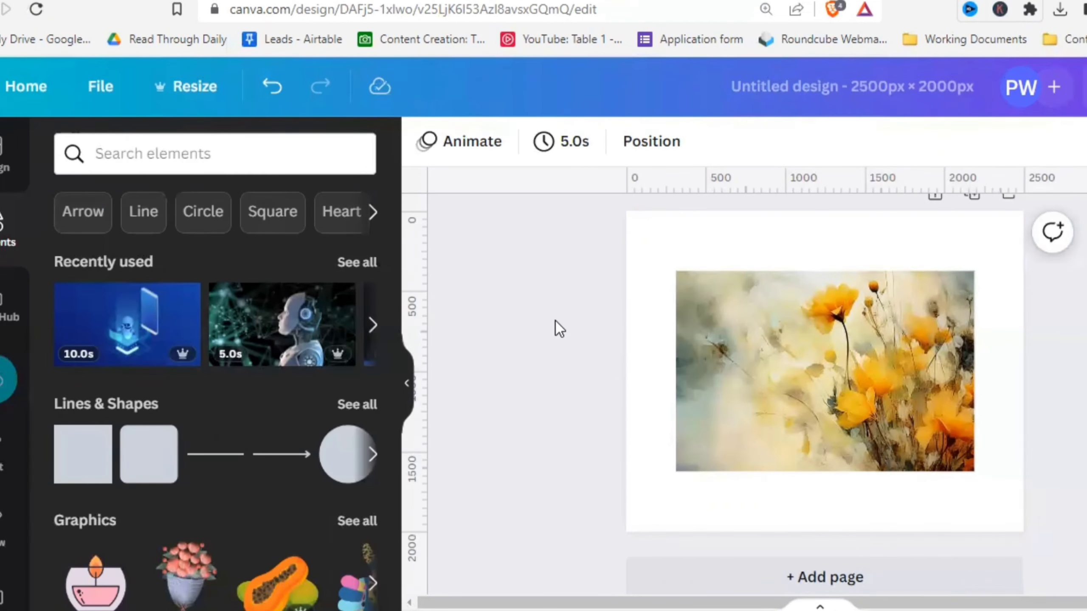
pyautogui.click(453, 142)
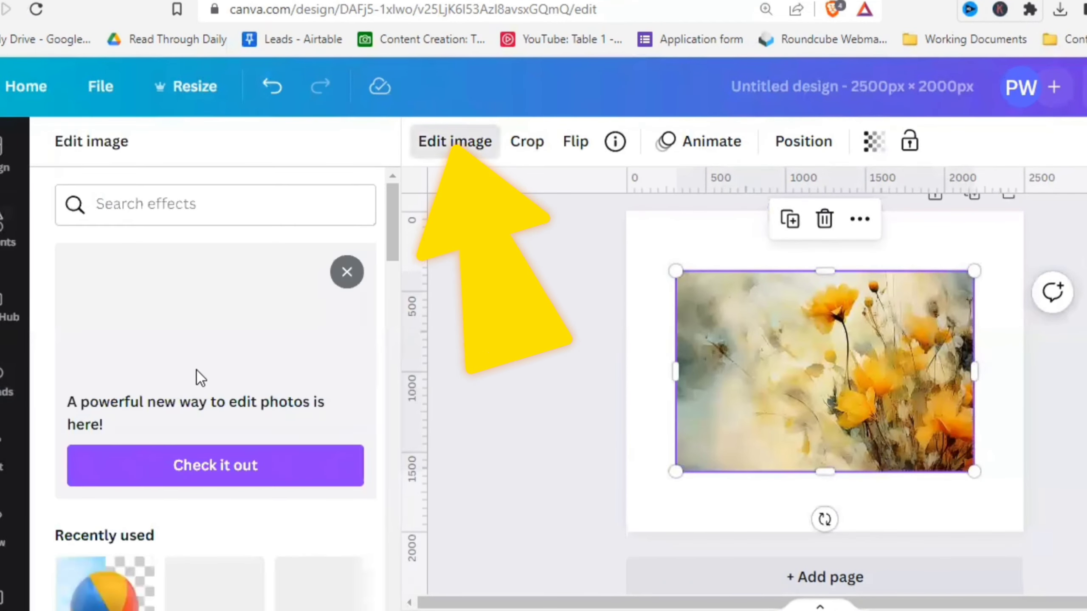
# - Look through the image editing effects and open the complete Smartmockups collection
pyautogui.scroll(-5, 199, 372)
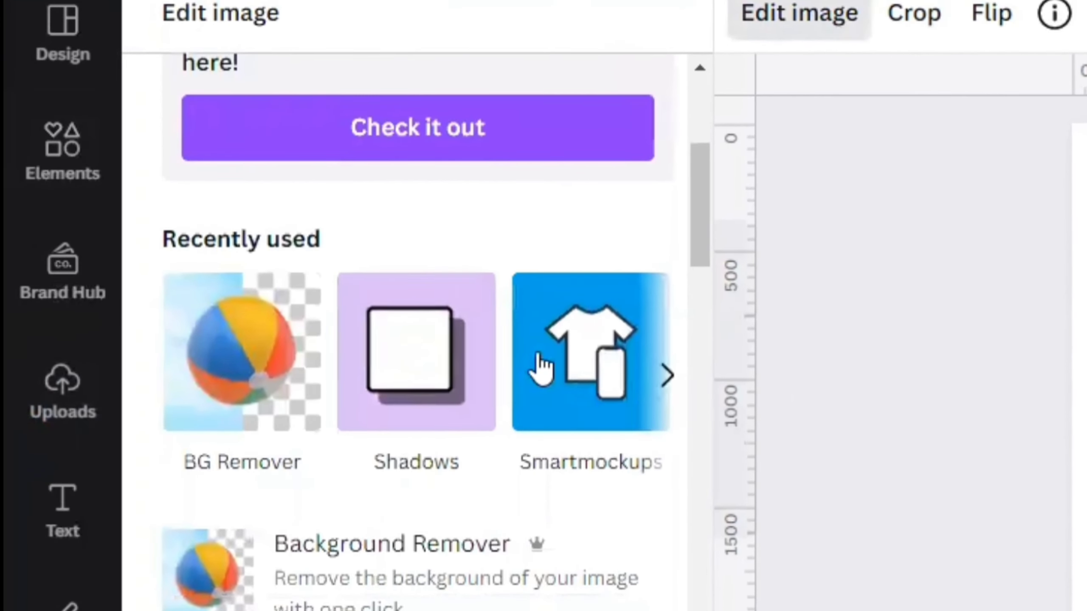
pyautogui.scroll(-15, 541, 368)
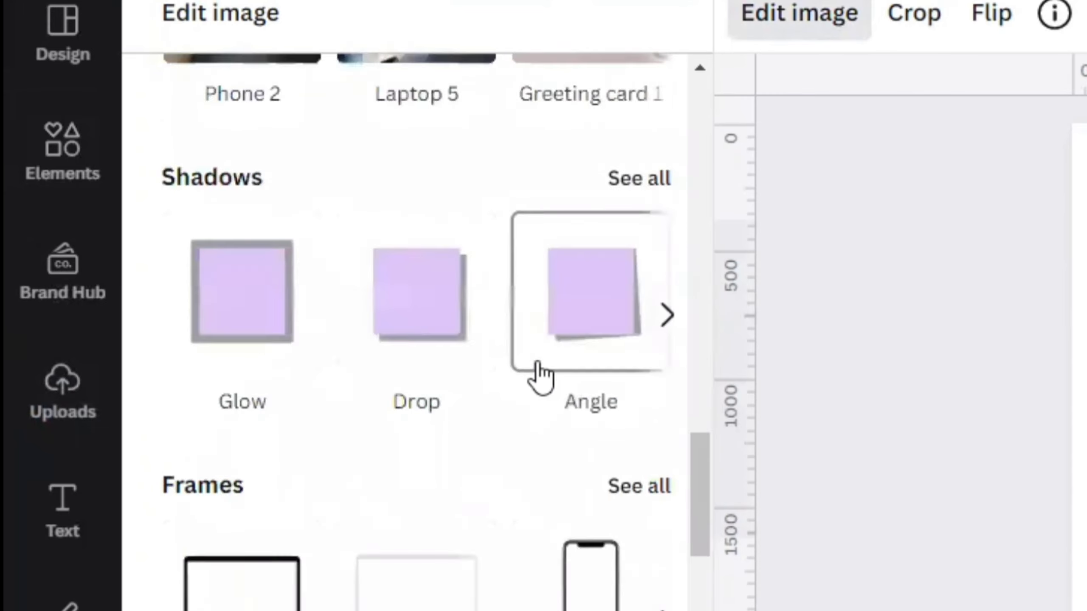
pyautogui.scroll(-15, 501, 460)
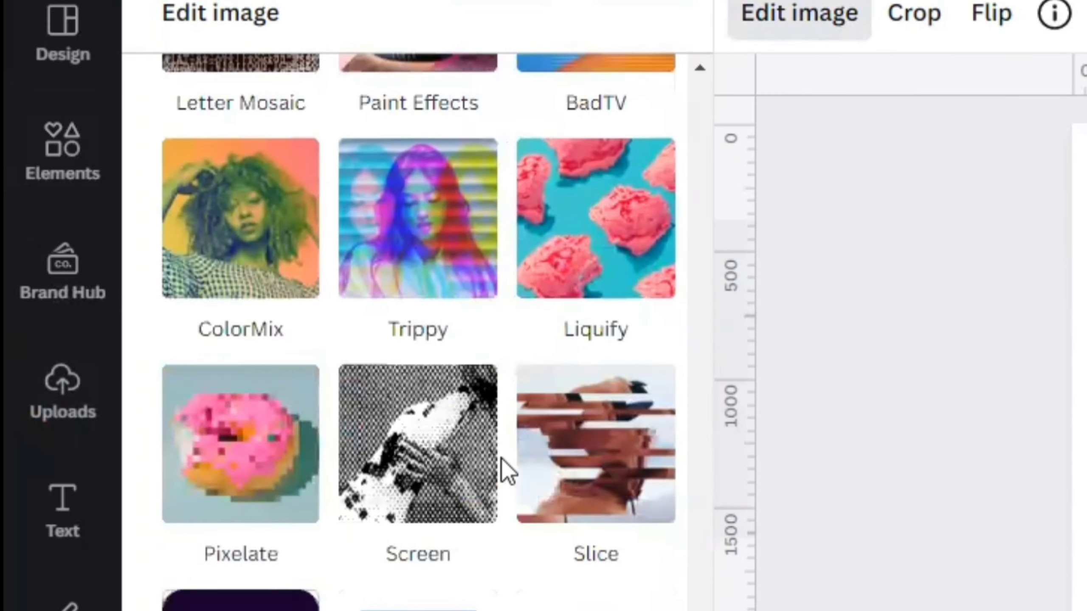
pyautogui.scroll(15, 501, 459)
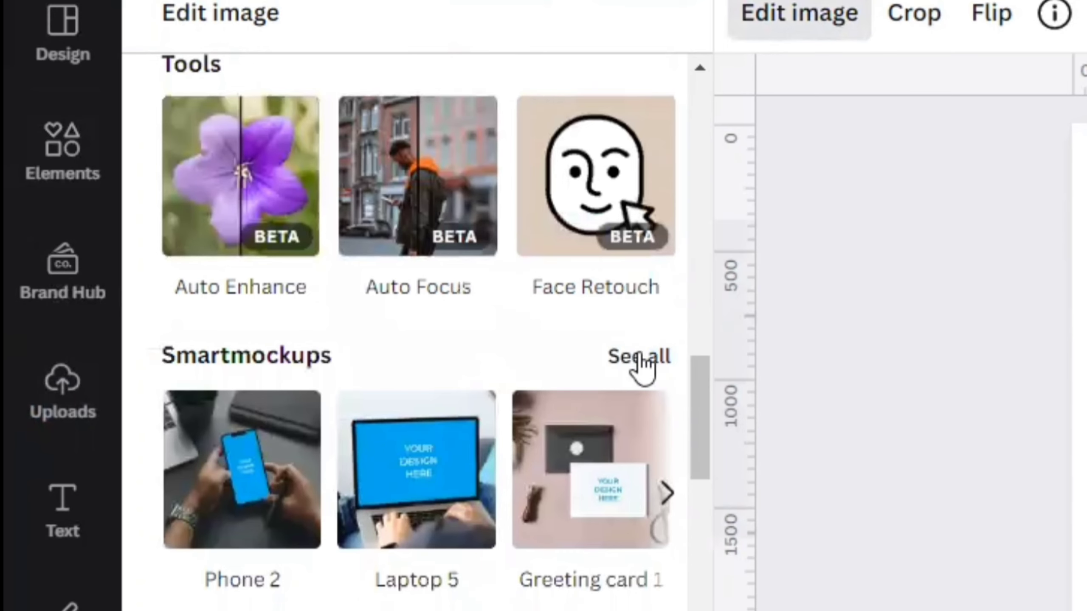
pyautogui.click(642, 360)
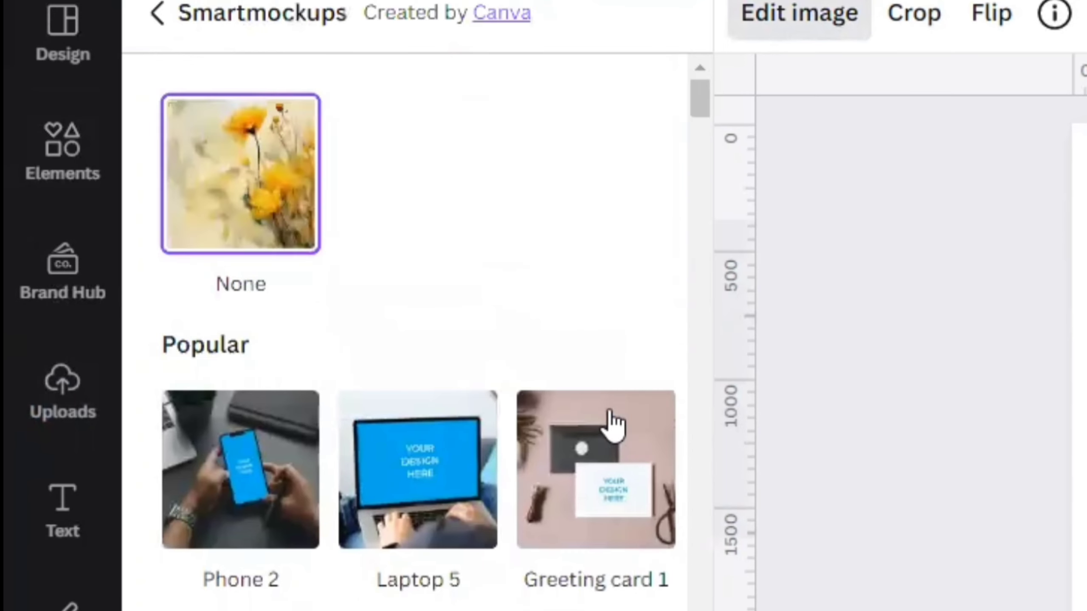
# - Find the Frames & posters mockups and apply Frame 3 to the yellow flower image
pyautogui.scroll(-8, 608, 424)
pyautogui.scroll(-20, 612, 426)
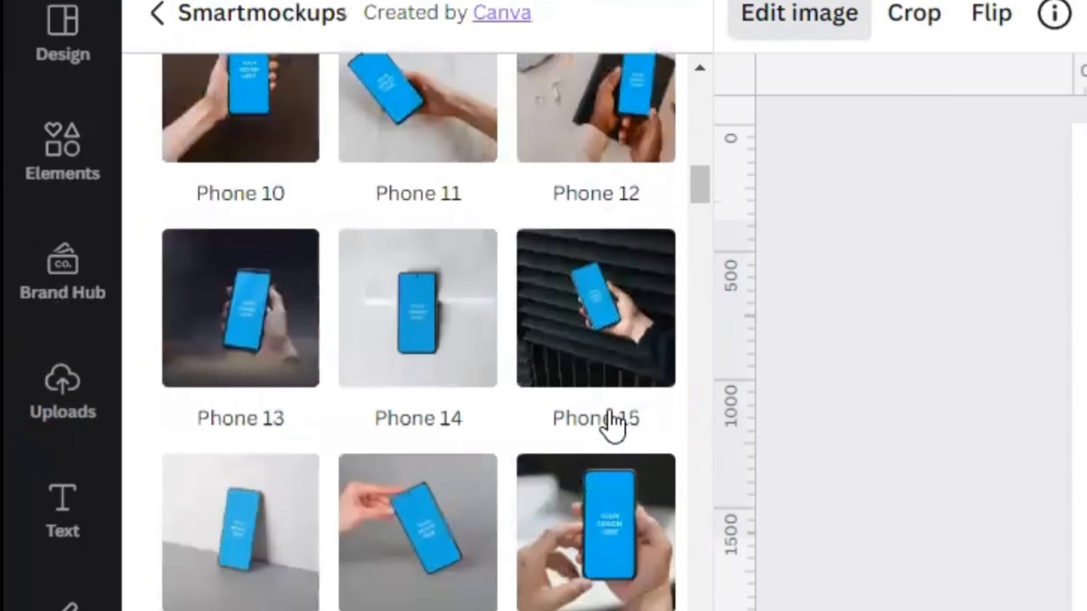
pyautogui.scroll(-20, 612, 425)
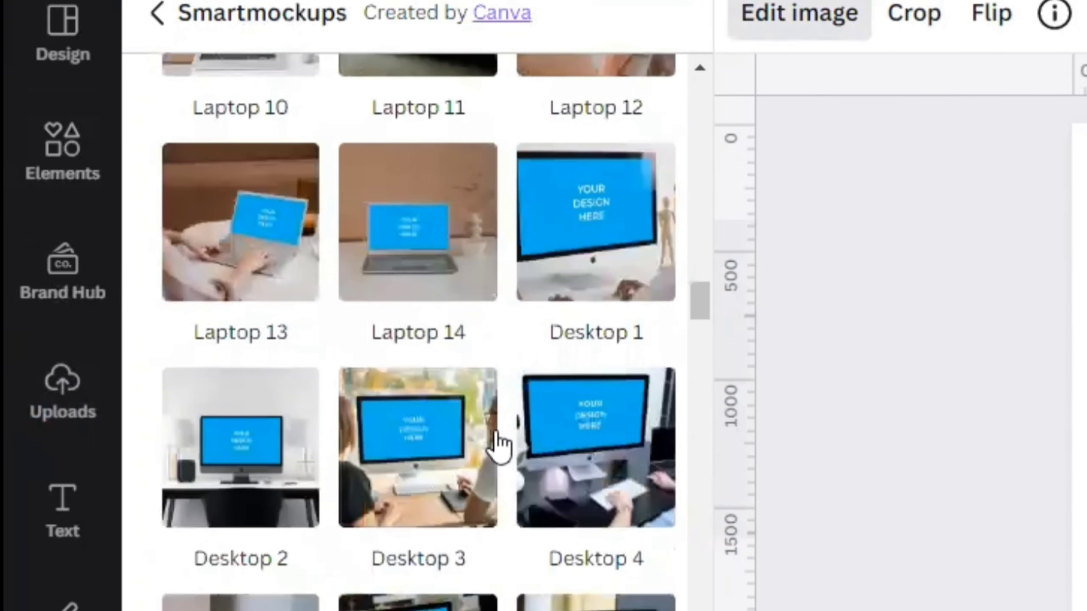
pyautogui.scroll(-20, 498, 447)
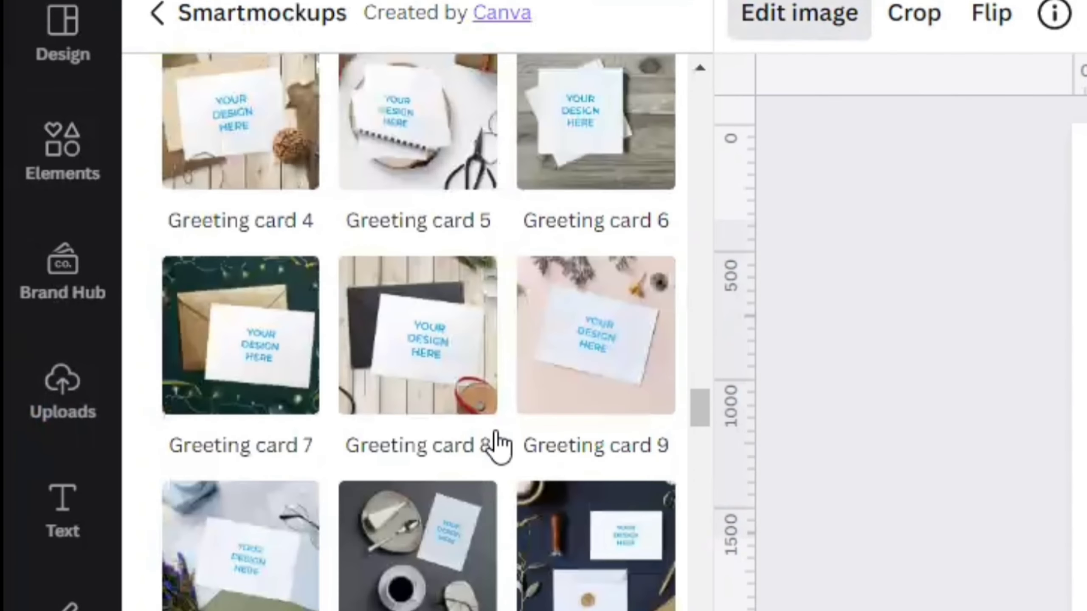
pyautogui.scroll(-10, 498, 447)
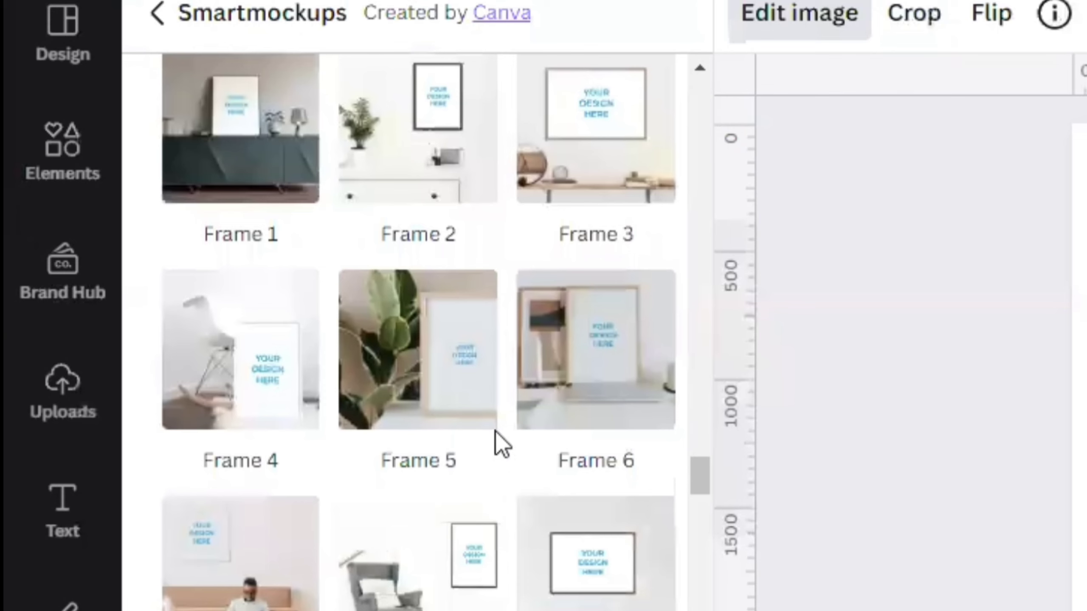
pyautogui.scroll(4, 453, 565)
pyautogui.scroll(-15, 453, 566)
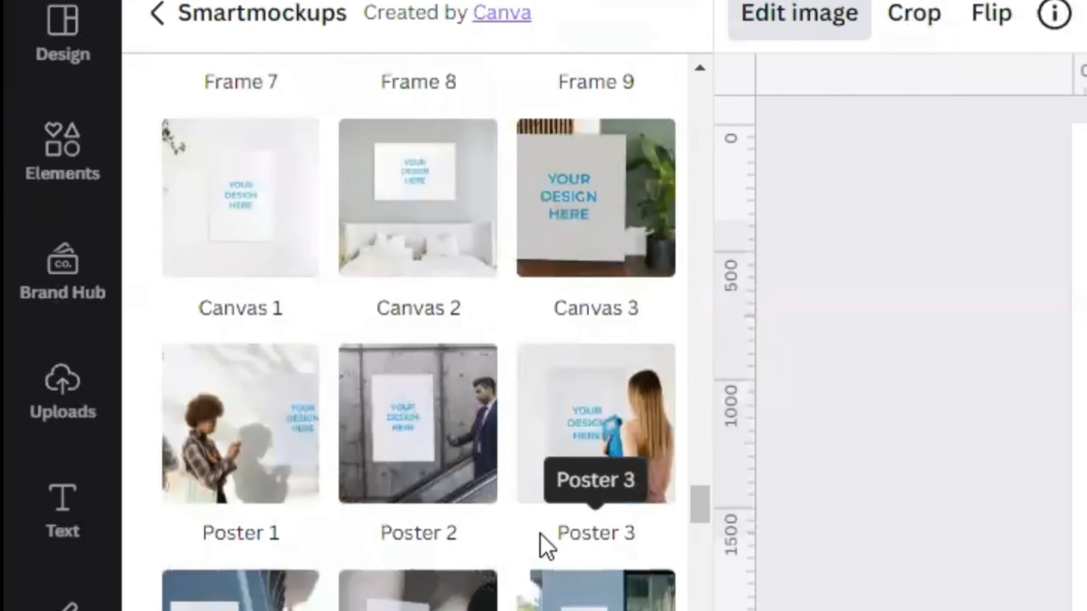
pyautogui.scroll(10, 541, 534)
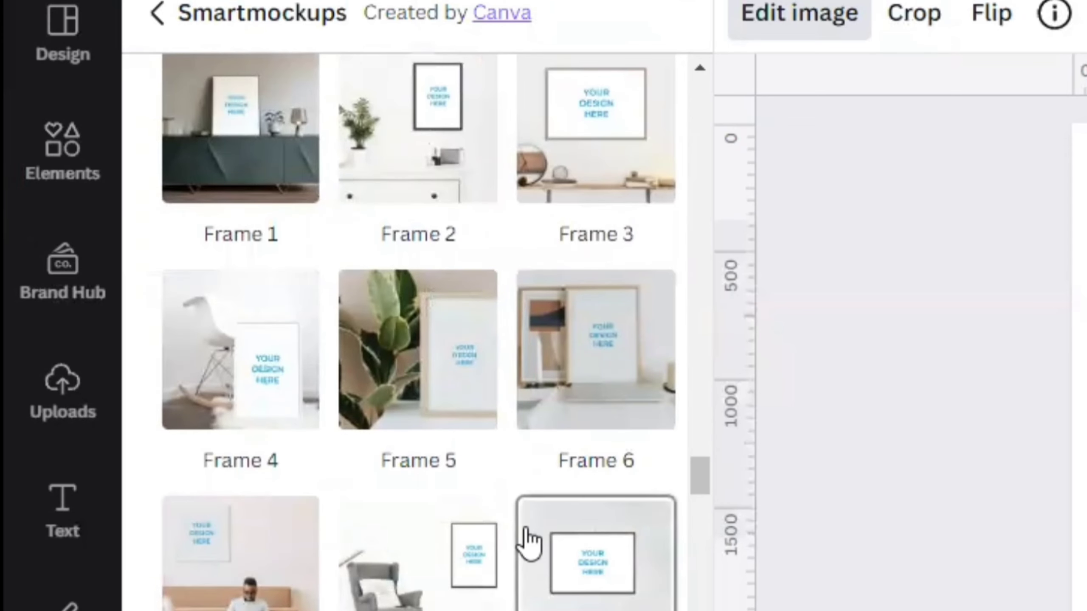
pyautogui.scroll(10, 529, 540)
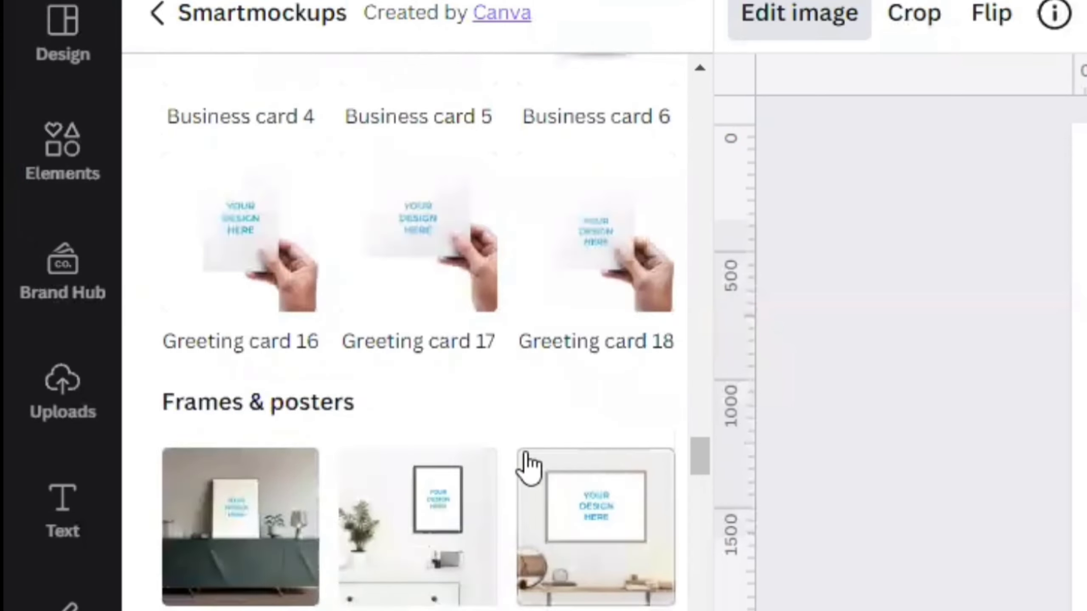
pyautogui.scroll(-8, 529, 466)
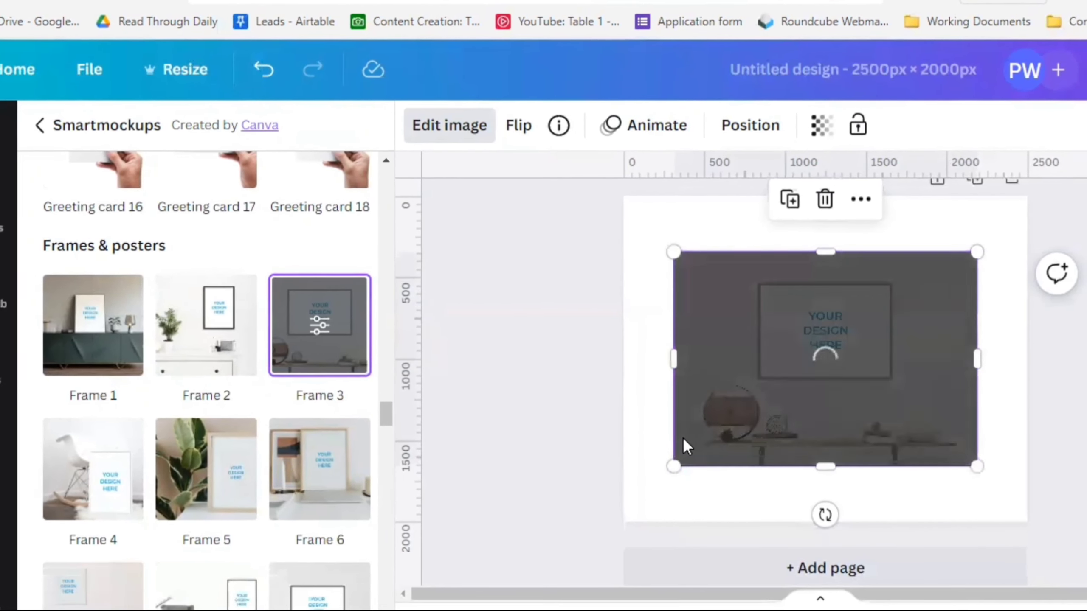
# - Move the framed mockup to the page's left edge and enlarge it to the full page width
pyautogui.click(792, 347)
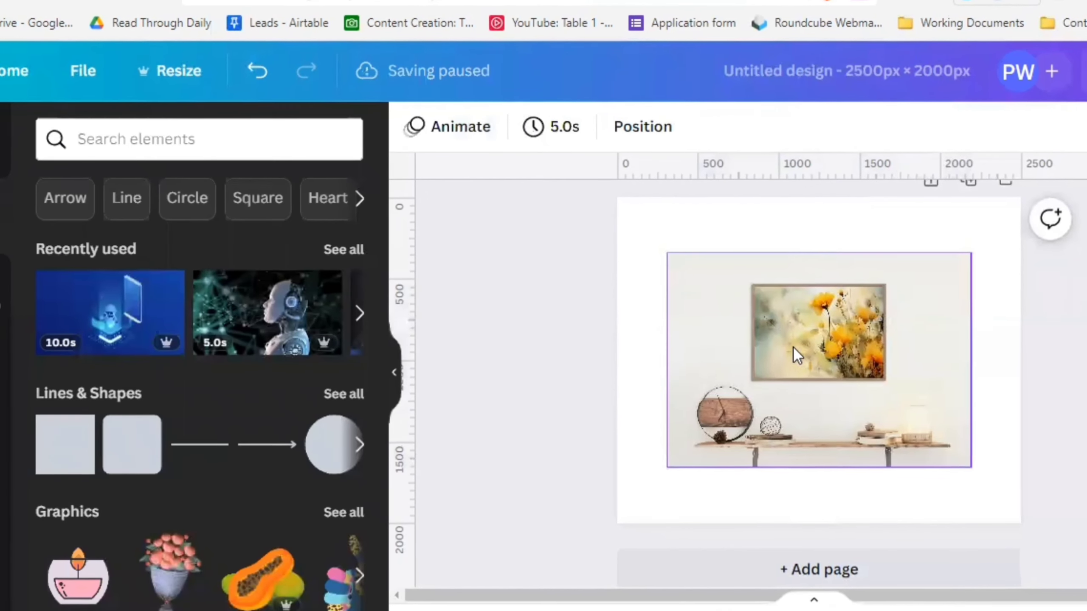
pyautogui.click(787, 343)
pyautogui.moveTo(783, 342)
pyautogui.mouseDown()
pyautogui.moveTo(798, 343)
pyautogui.moveTo(773, 312)
pyautogui.moveTo(766, 339)
pyautogui.moveTo(775, 346)
pyautogui.mouseUp()
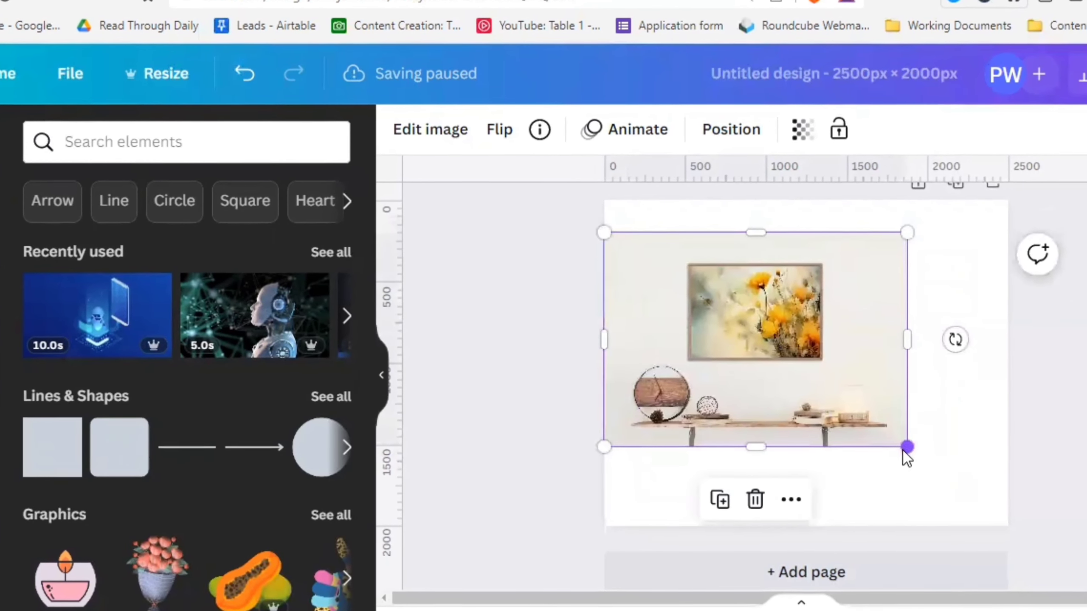
pyautogui.moveTo(906, 451); pyautogui.dragTo(994, 519)
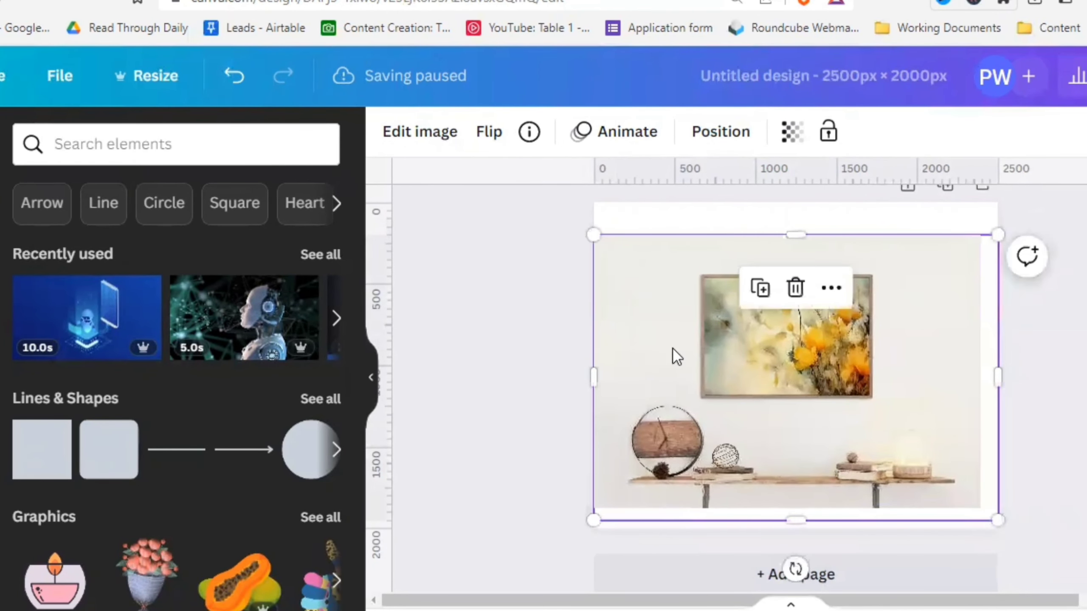
# - Set the framed flower mockup as the page background so that it fills the entire 2500 × 2000 px page
pyautogui.moveTo(672, 348); pyautogui.dragTo(1039, 202)
pyautogui.moveTo(573, 202); pyautogui.dragTo(538, 192)
pyautogui.click(483, 303)
pyautogui.scroll(1, 547, 376)
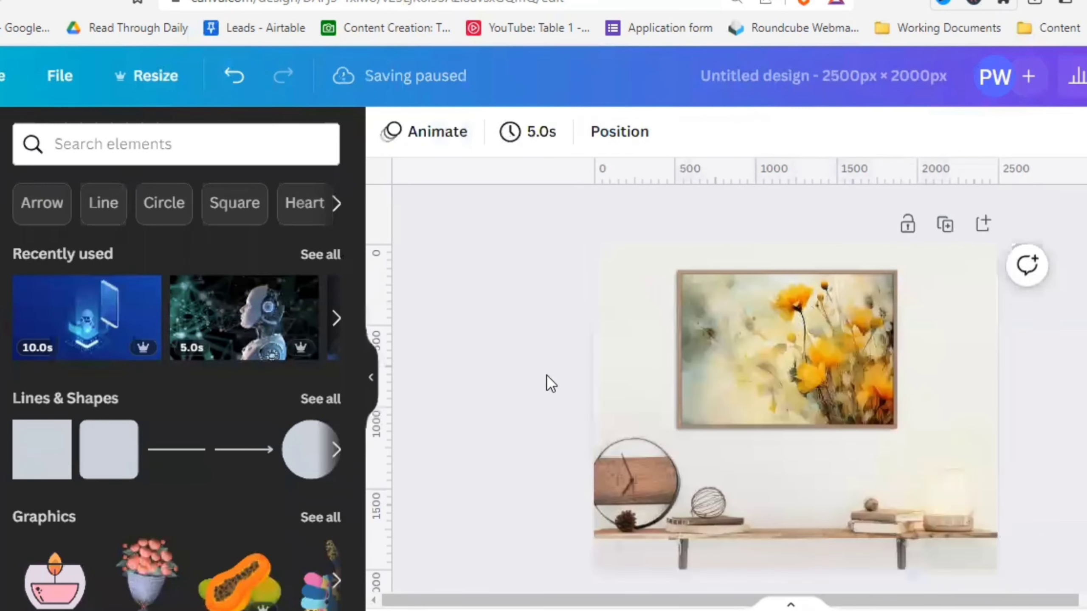
pyautogui.click(662, 406)
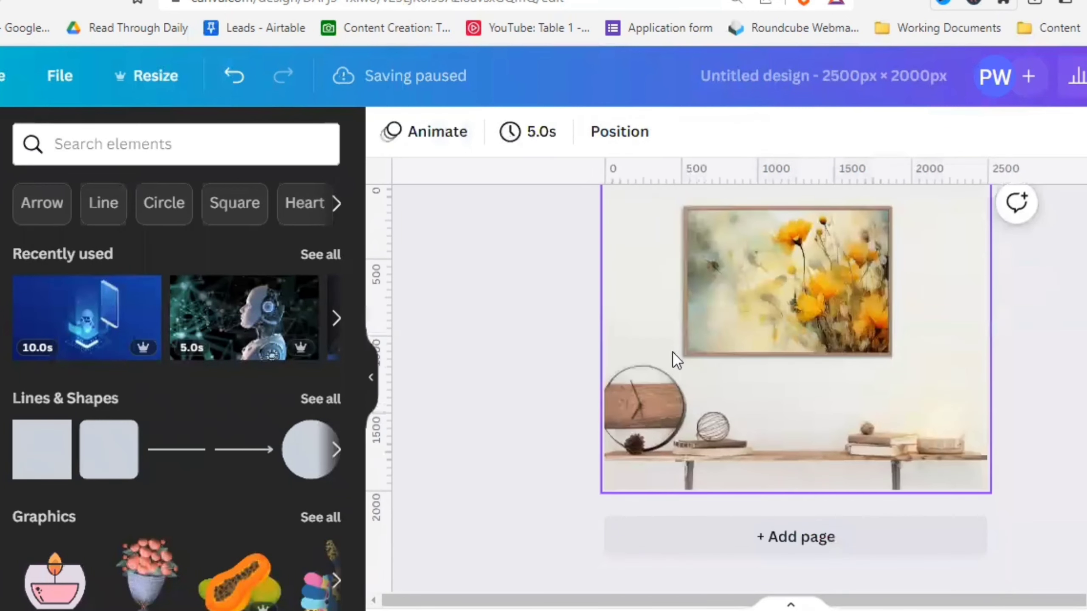
pyautogui.click(542, 326)
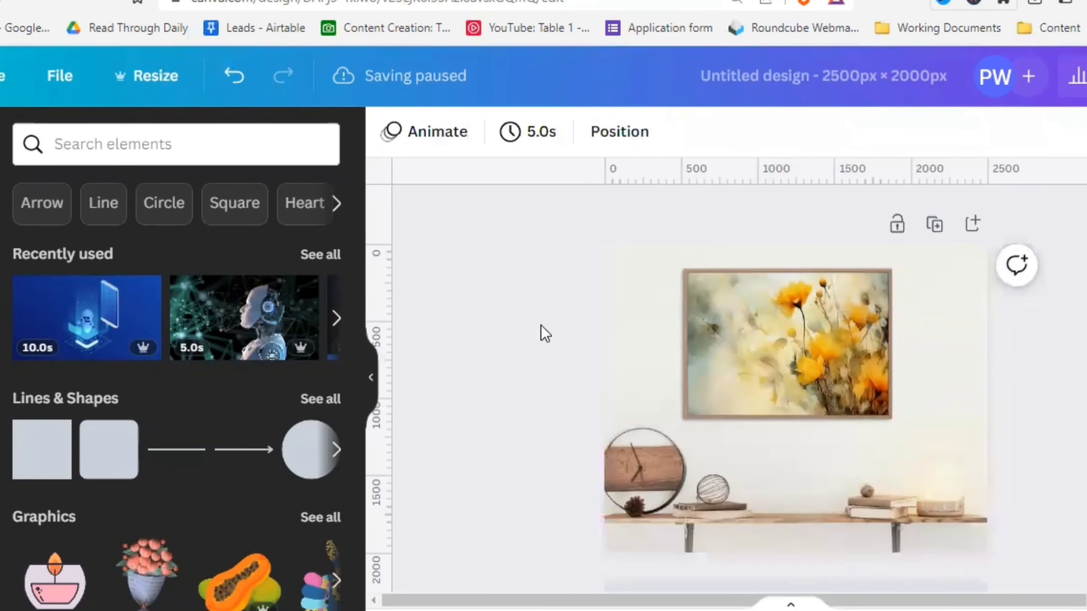
# - Enlarge and reposition the background mockup within its crop so the framed flower print takes up more of the page
pyautogui.click(623, 362)
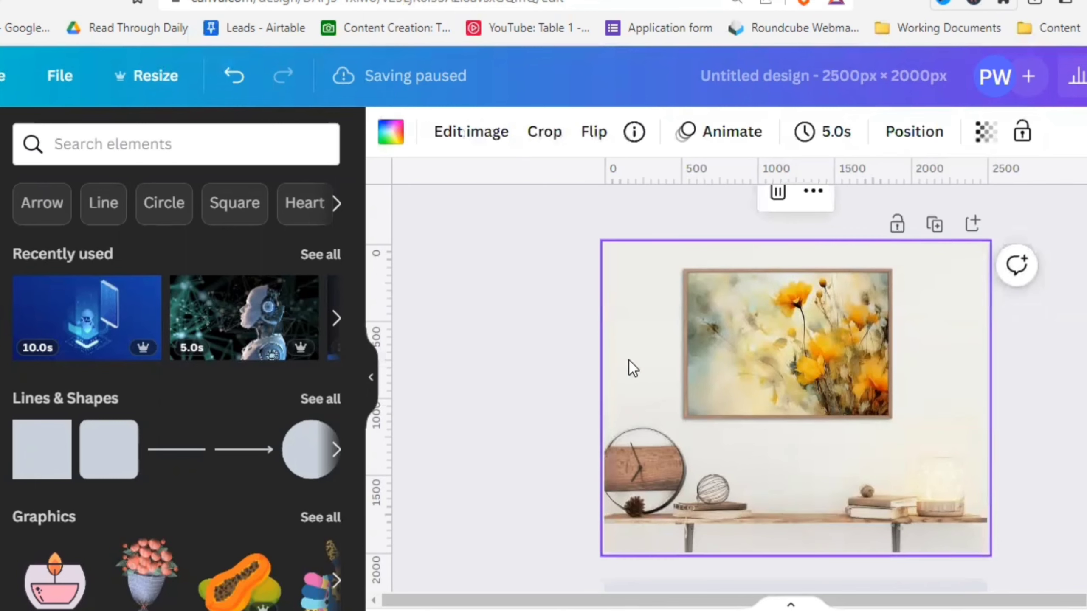
pyautogui.doubleClick(655, 393)
pyautogui.moveTo(552, 223); pyautogui.dragTo(536, 211)
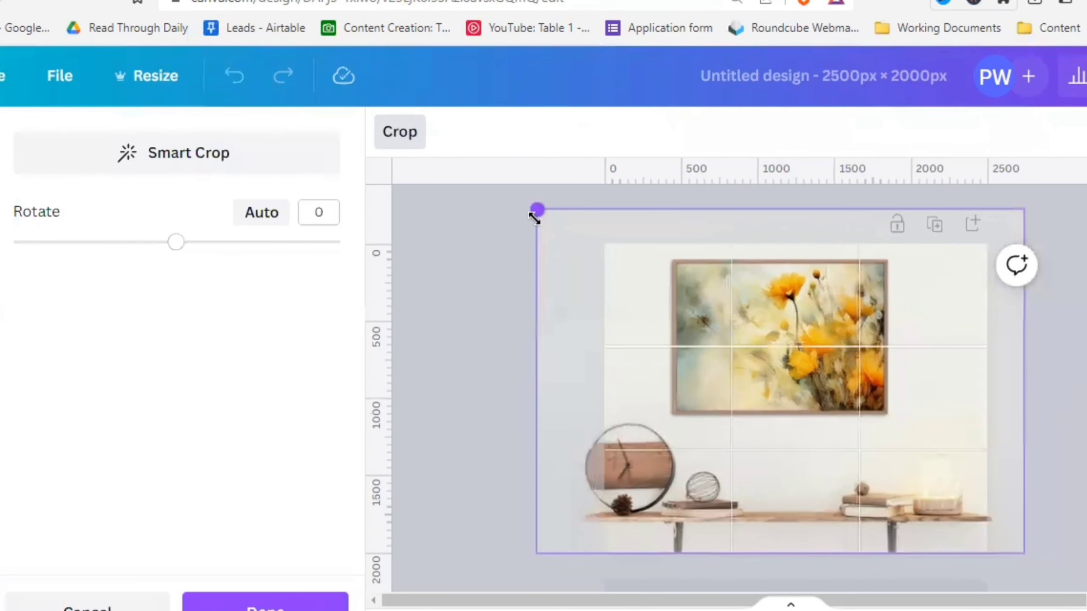
pyautogui.moveTo(1029, 556); pyautogui.dragTo(1083, 593)
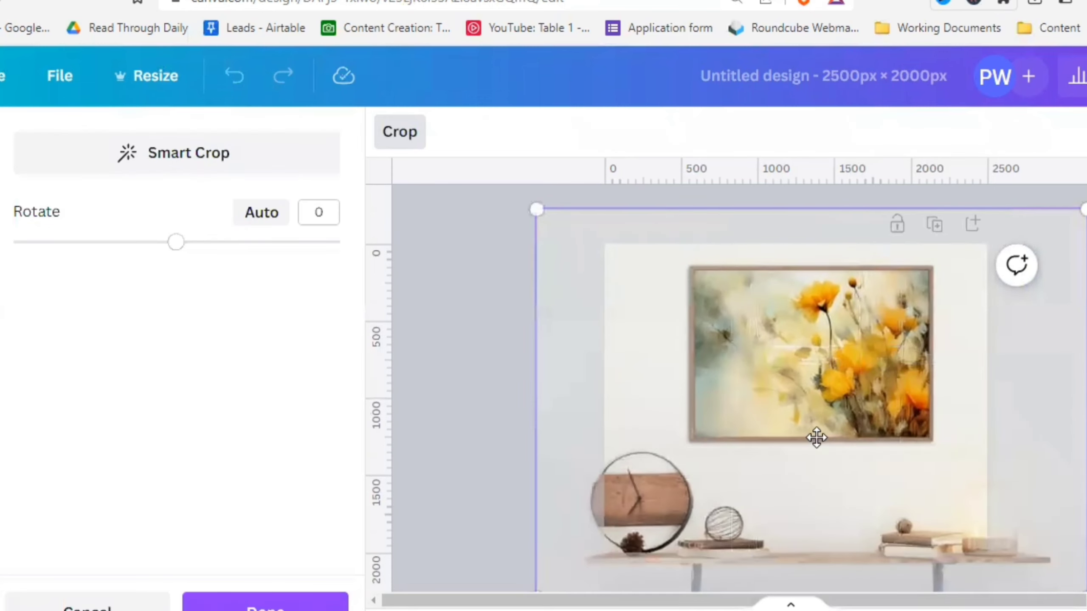
pyautogui.moveTo(811, 431)
pyautogui.mouseDown()
pyautogui.moveTo(808, 395)
pyautogui.moveTo(803, 410)
pyautogui.mouseUp()
pyautogui.click(476, 333)
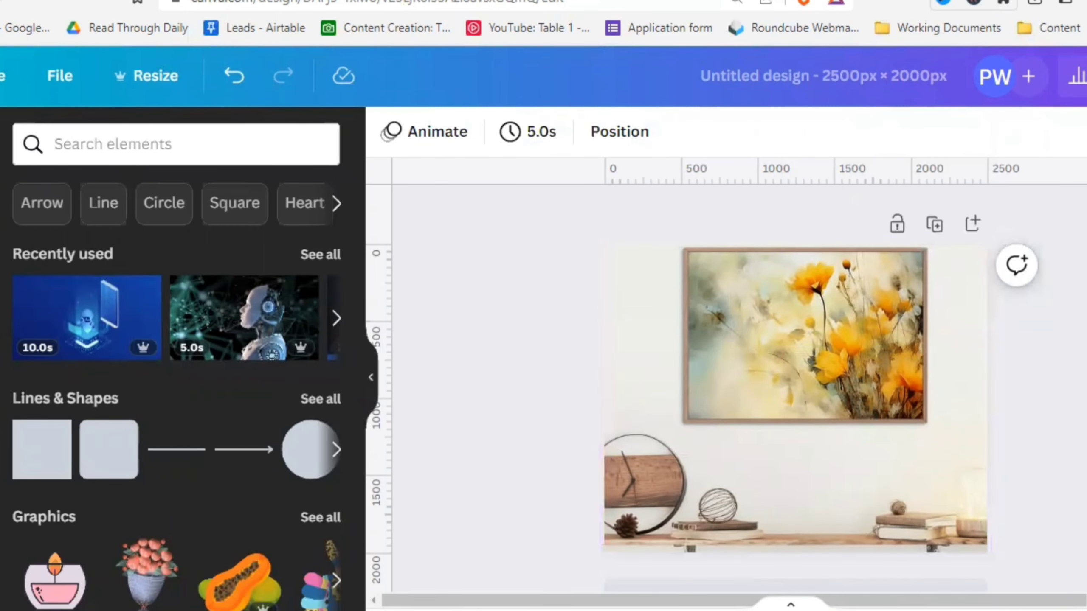
# - Switch to Etsy's shop invitation page and examine the offer for free listings when opening a shop
pyautogui.click(1085, 76)
pyautogui.scroll(-3, 924, 342)
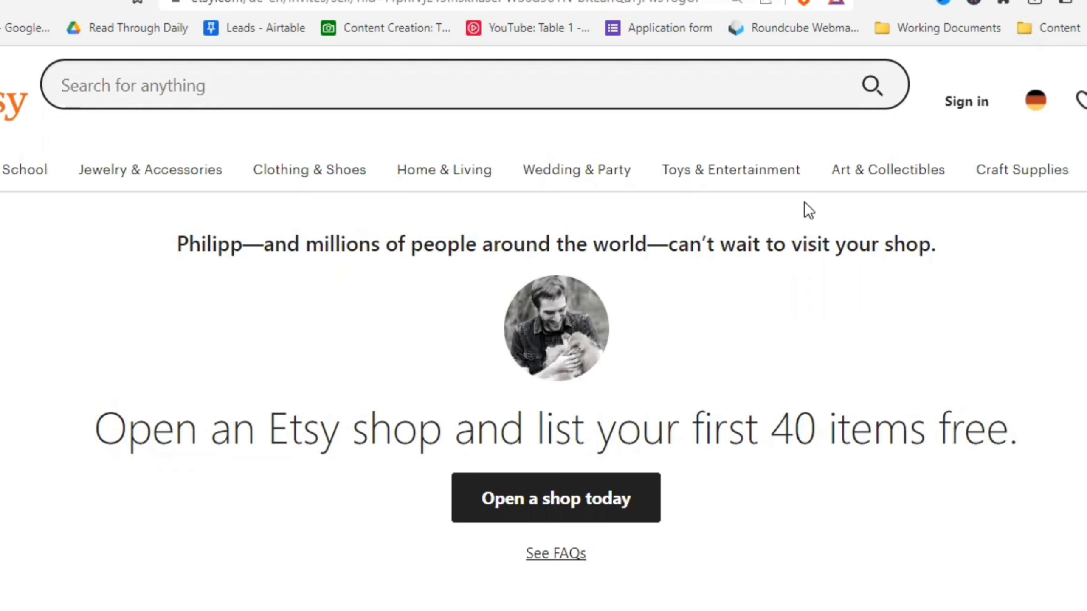
pyautogui.scroll(-3, 574, 354)
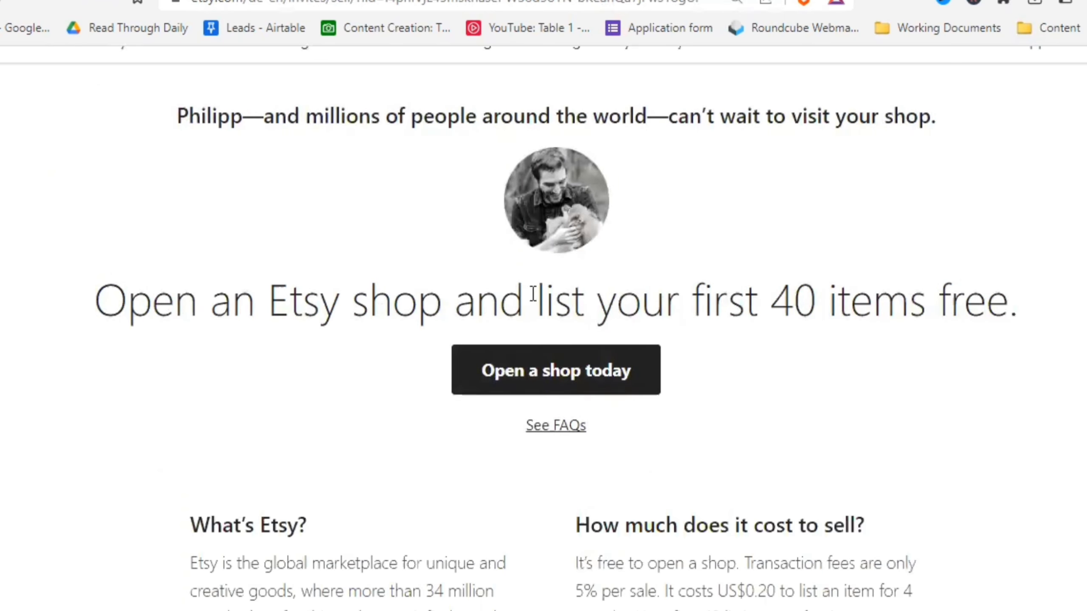
pyautogui.moveTo(765, 295); pyautogui.dragTo(1014, 314)
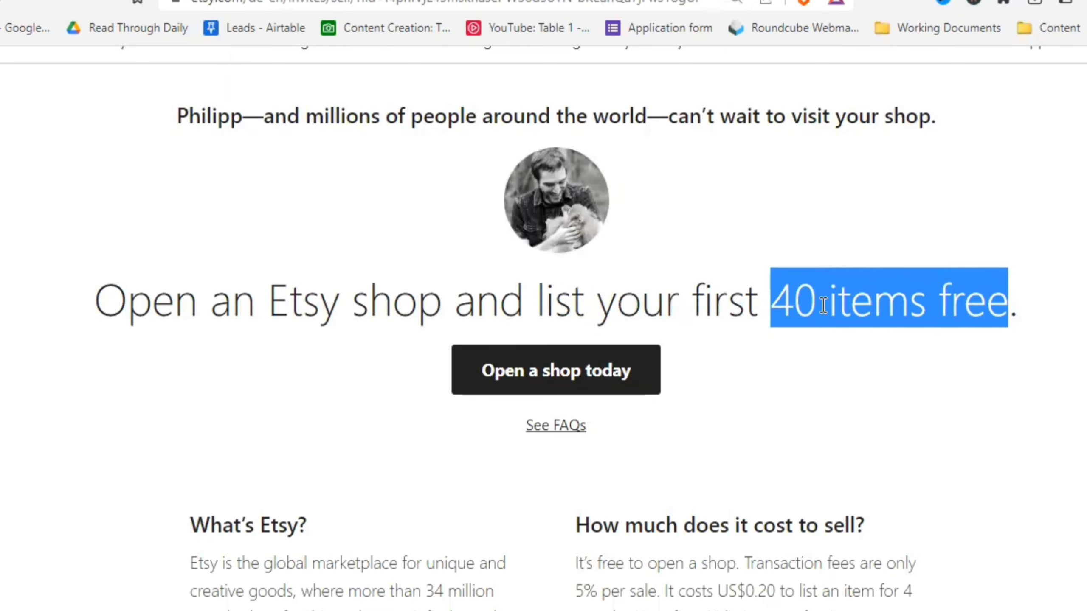
pyautogui.scroll(3, 870, 329)
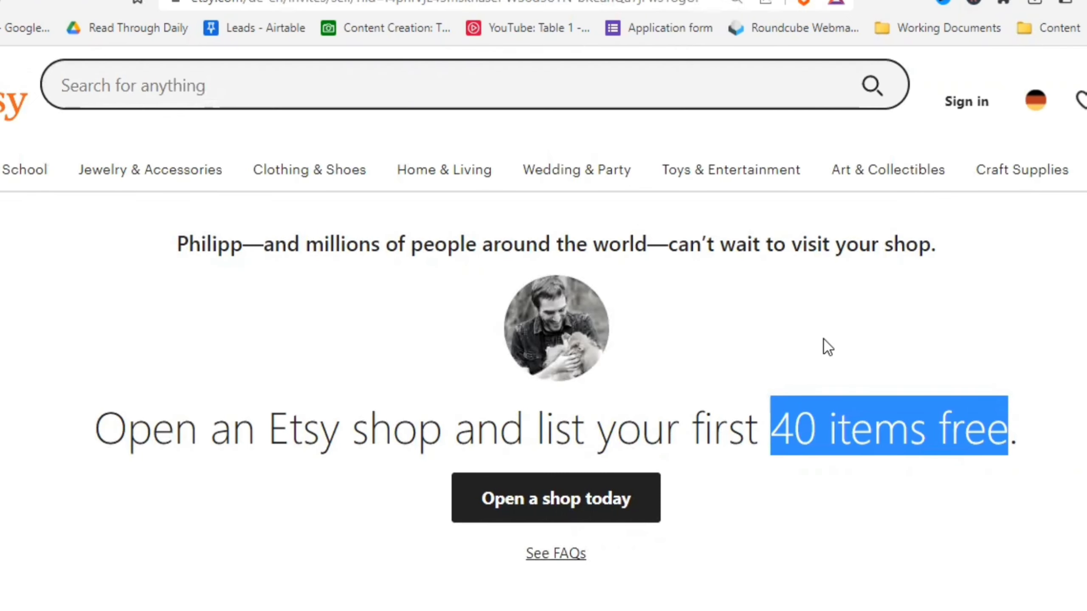
pyautogui.scroll(-3, 824, 340)
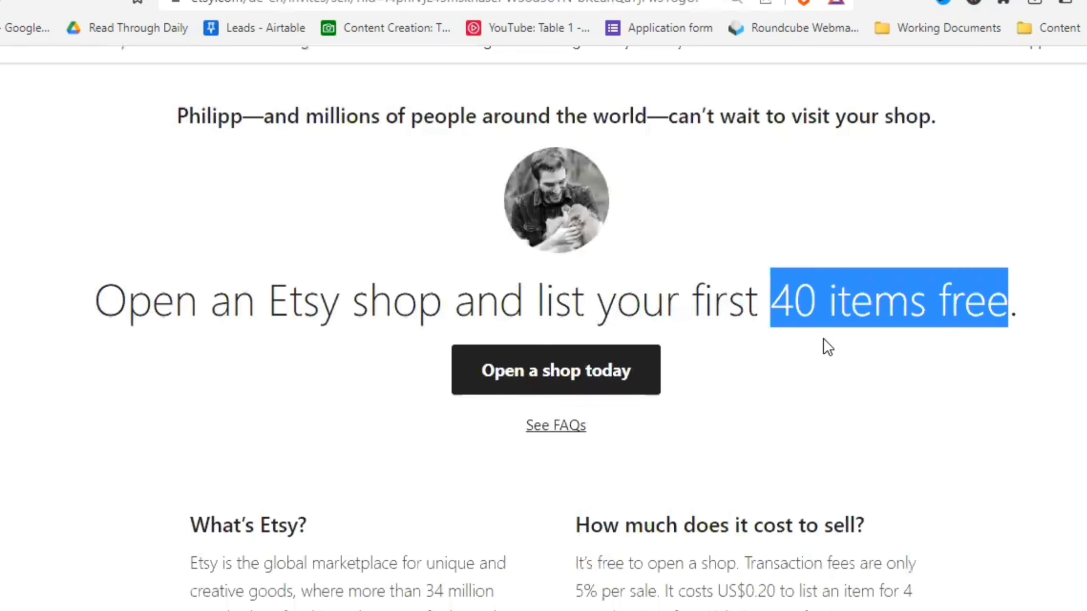
pyautogui.click(822, 340)
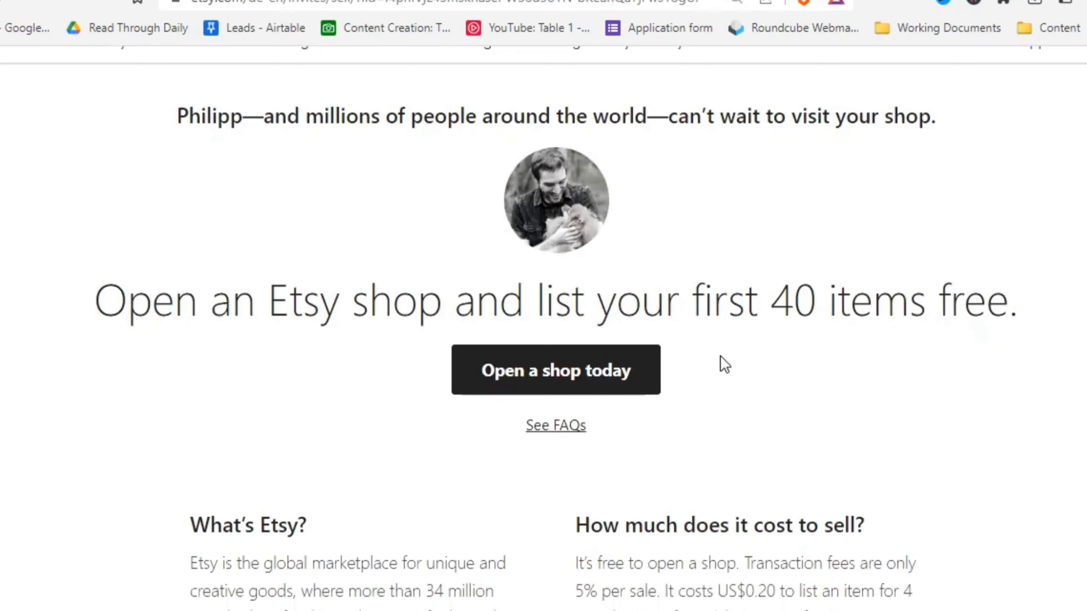
# - Start opening an Etsy shop and sign in with a Google account
pyautogui.click(575, 383)
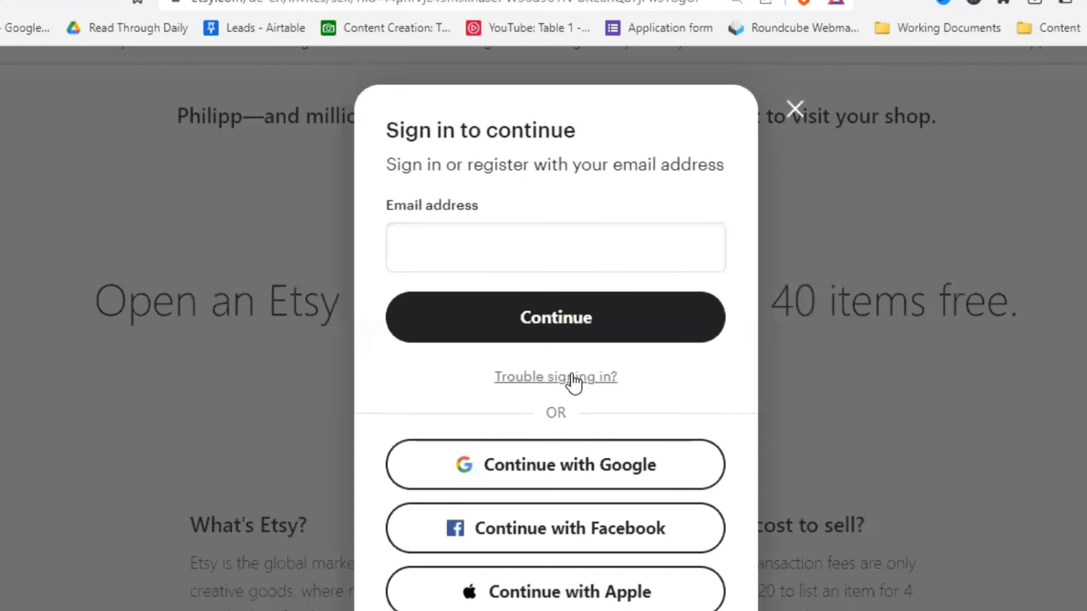
pyautogui.scroll(-3, 679, 390)
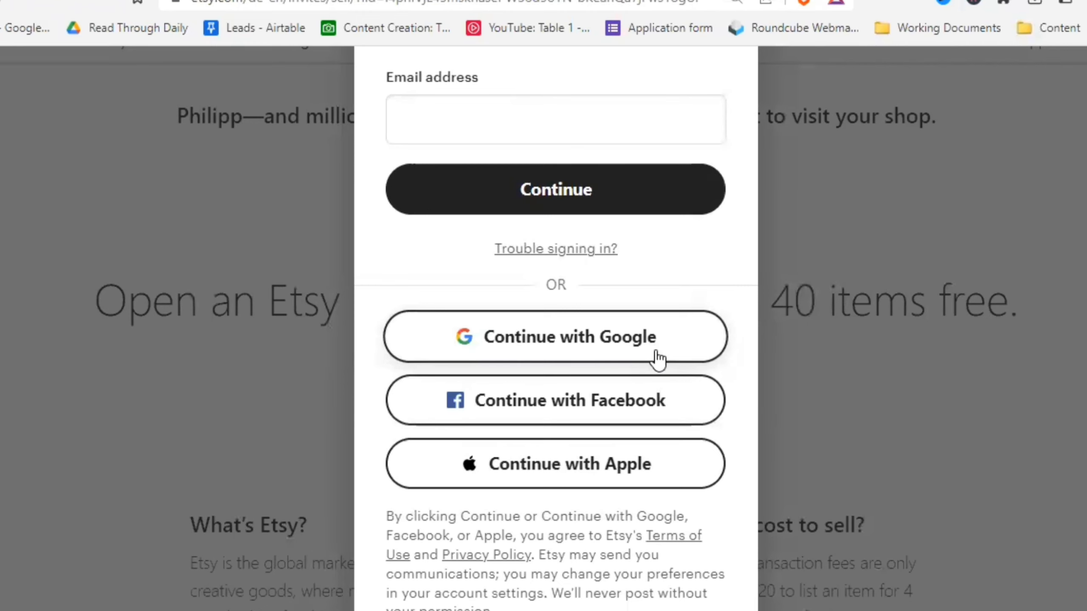
pyautogui.scroll(3, 640, 403)
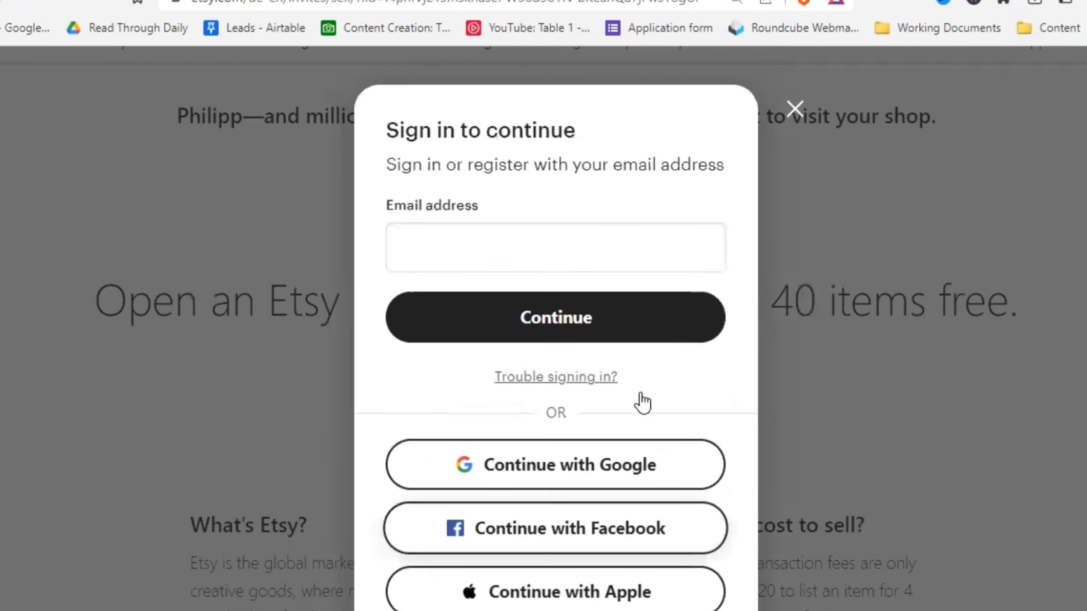
pyautogui.click(526, 255)
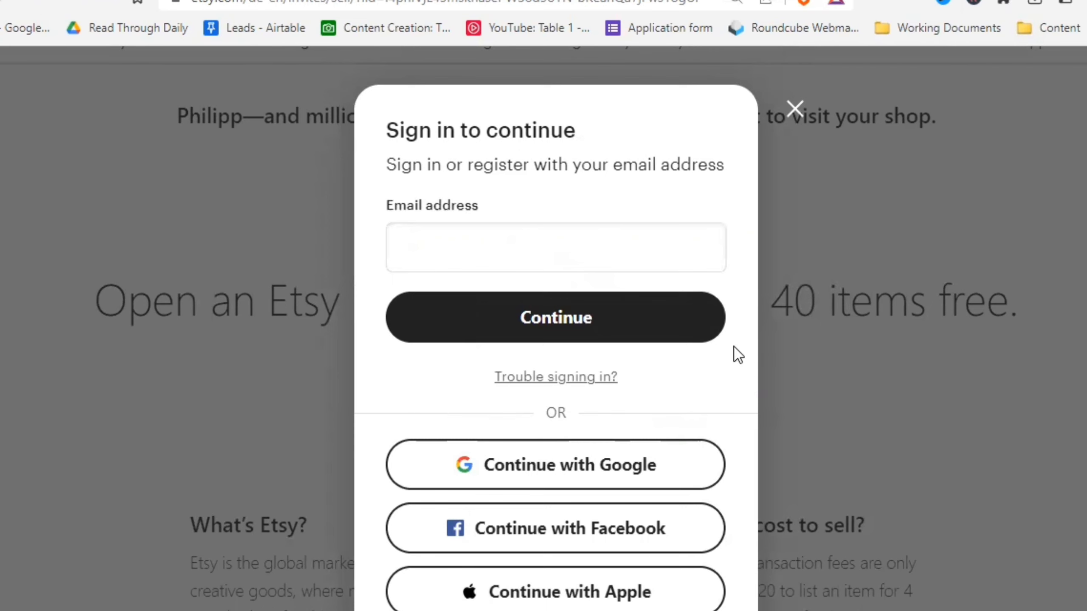
pyautogui.scroll(-3, 738, 354)
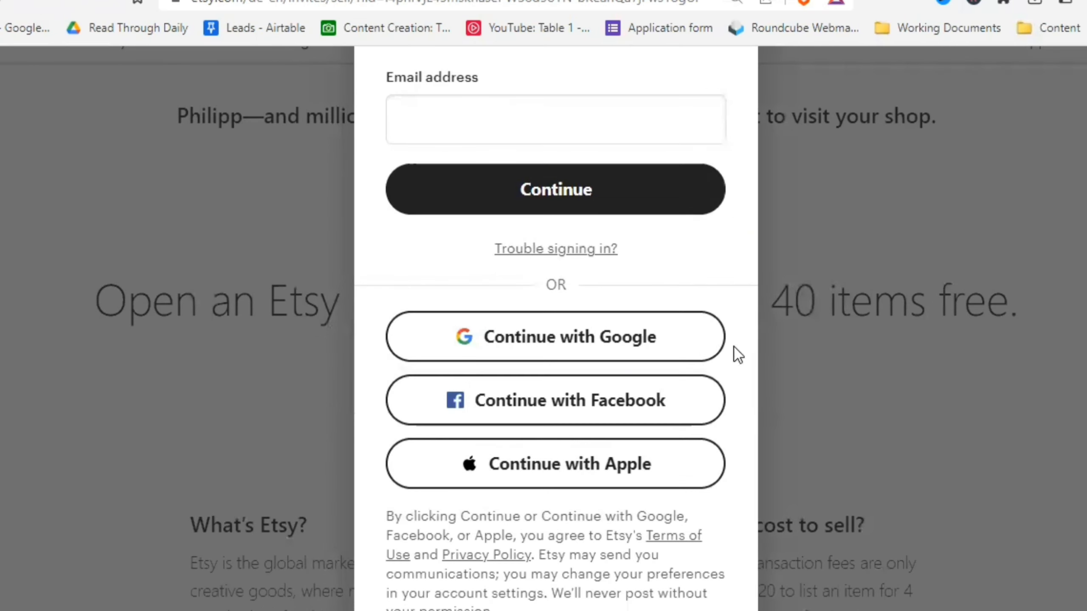
pyautogui.click(628, 341)
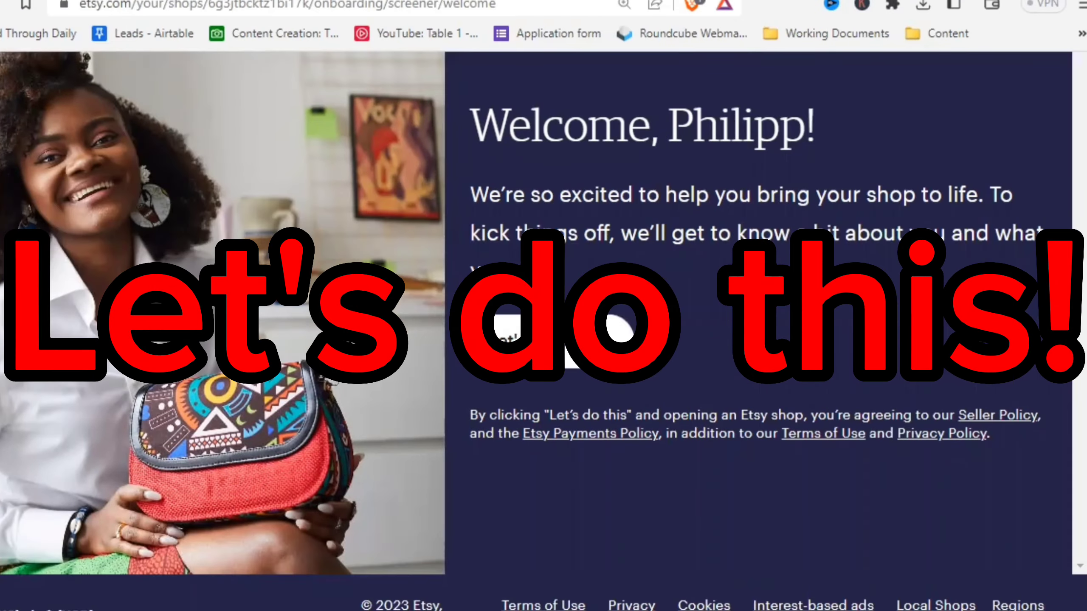
# - Begin the Etsy onboarding questions, mark "I'm just starting to sell for the first time ever", and move past that question
pyautogui.click(662, 419)
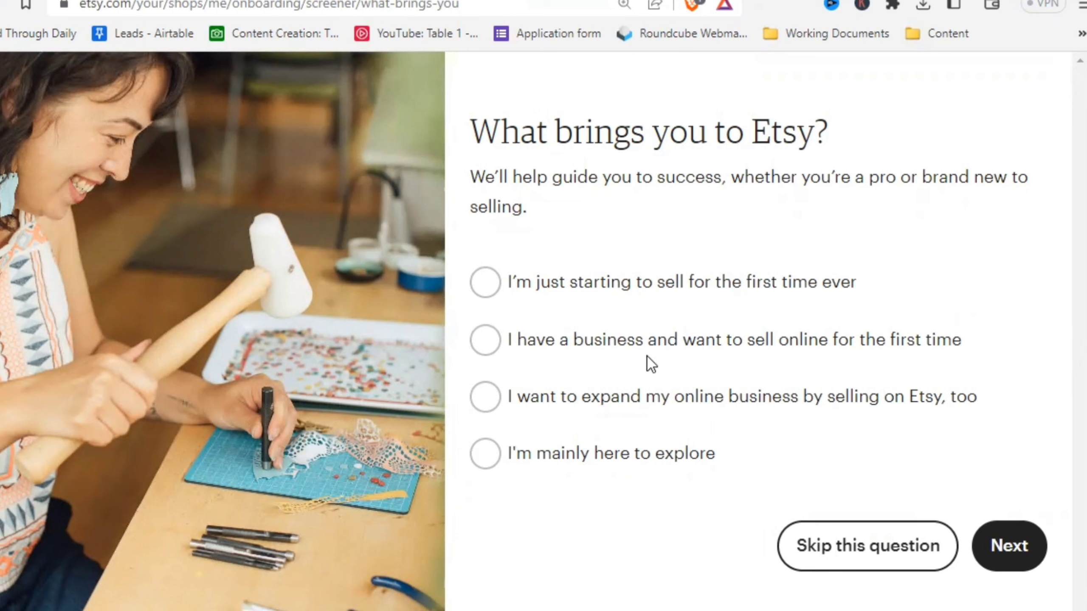
pyautogui.click(661, 283)
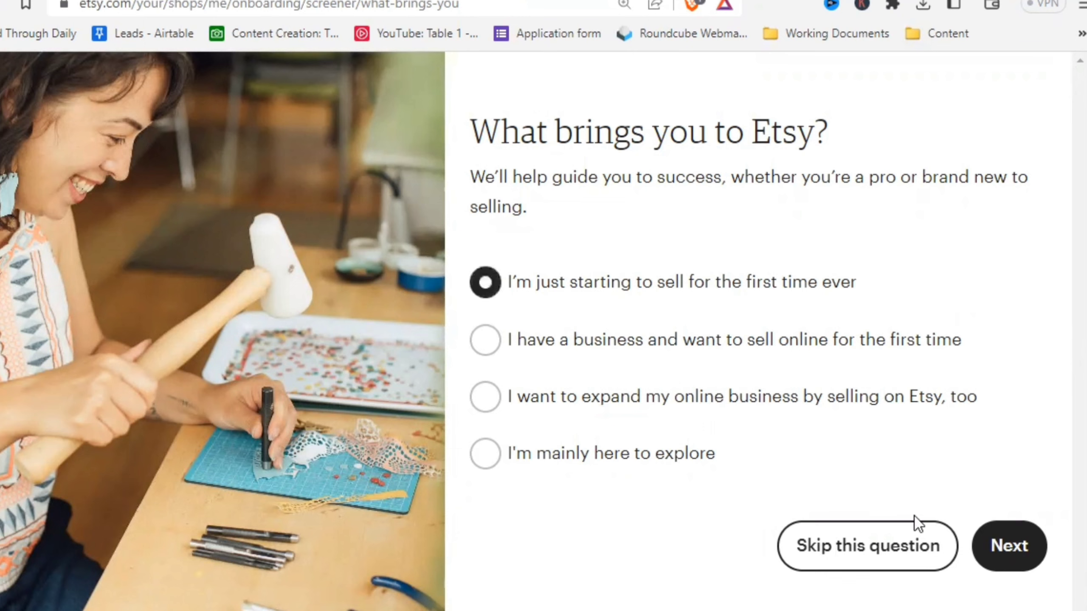
pyautogui.click(873, 553)
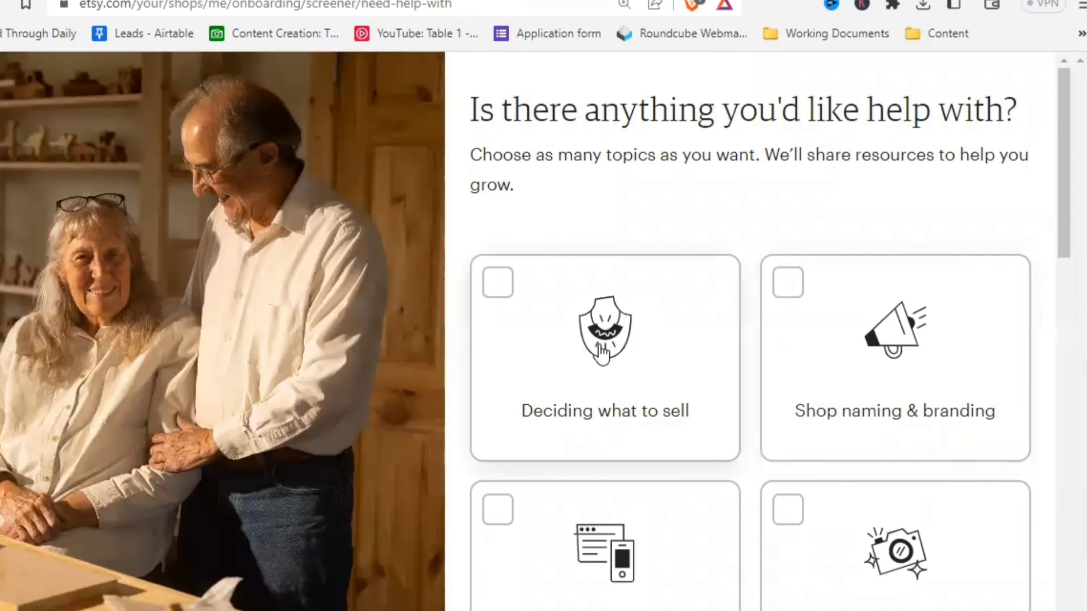
# - Look through the offered help topics, skip the question without choosing any, and start the shop setup
pyautogui.scroll(-3, 761, 382)
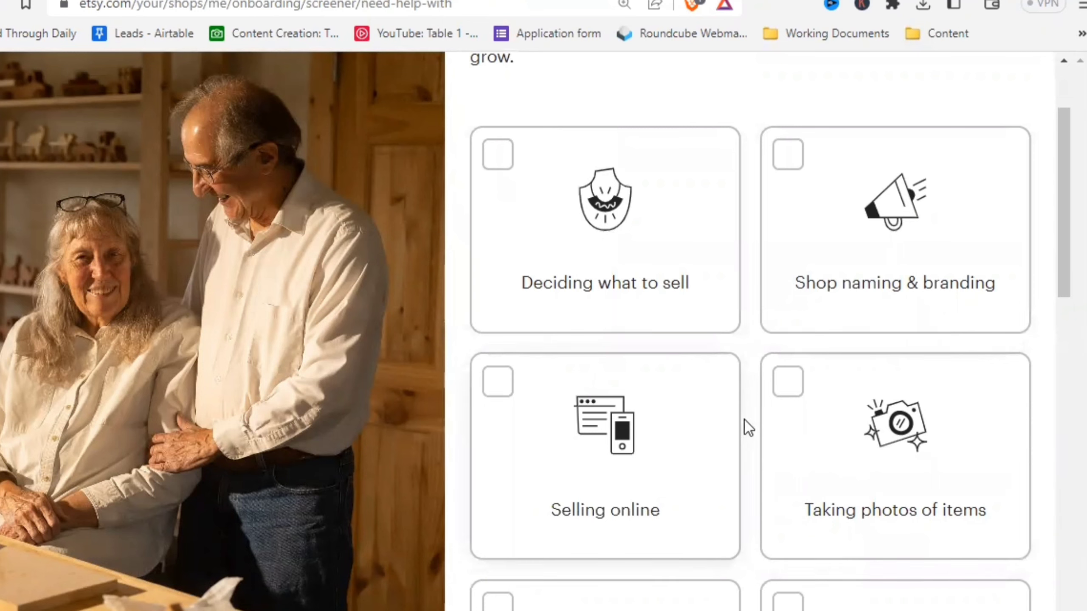
pyautogui.scroll(-6, 745, 420)
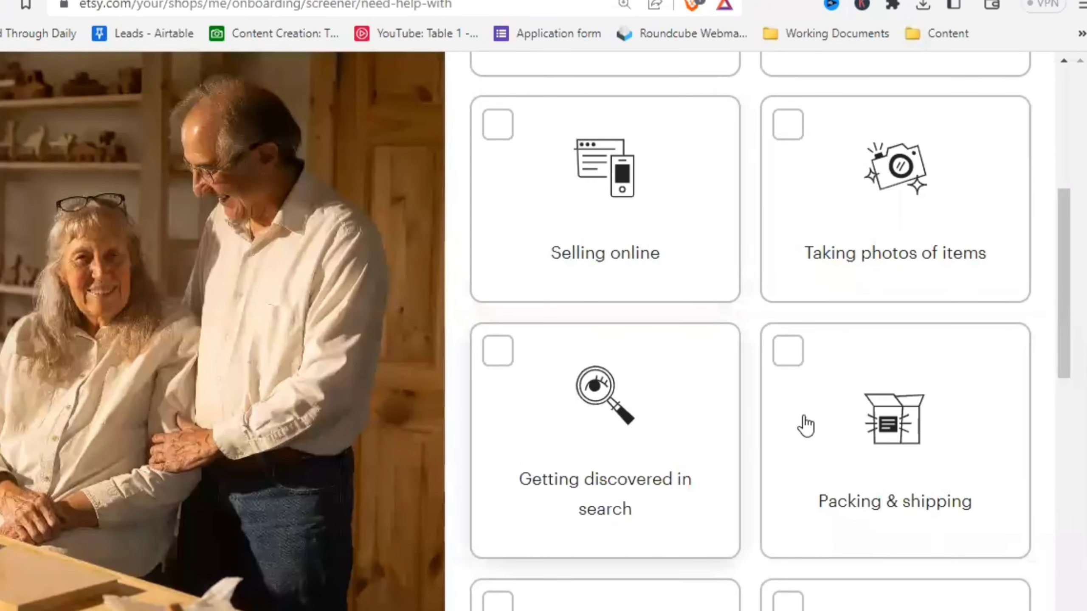
pyautogui.scroll(-3, 752, 400)
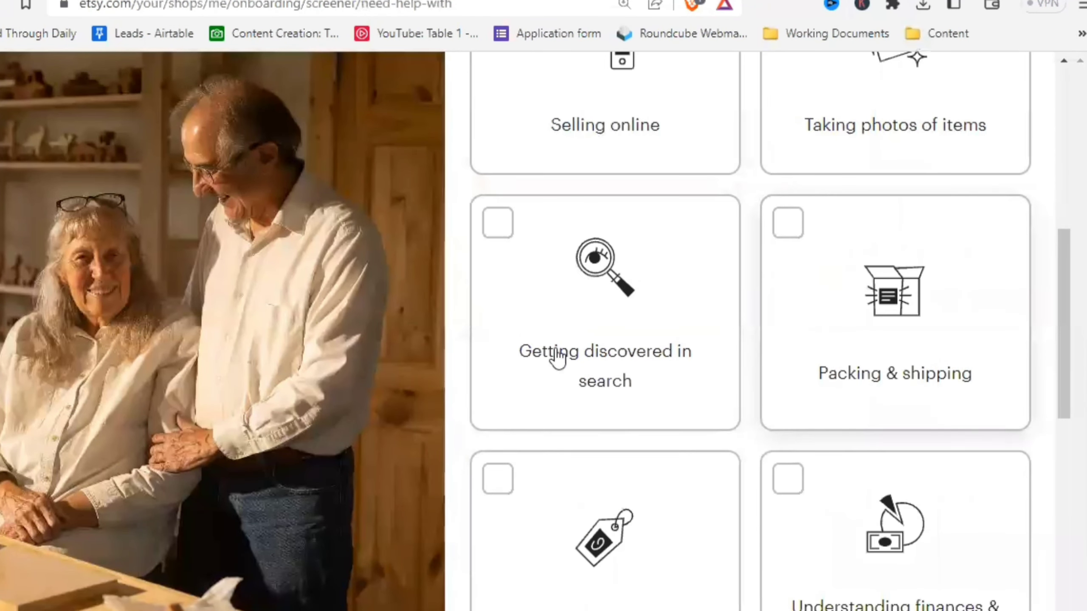
pyautogui.scroll(-3, 745, 373)
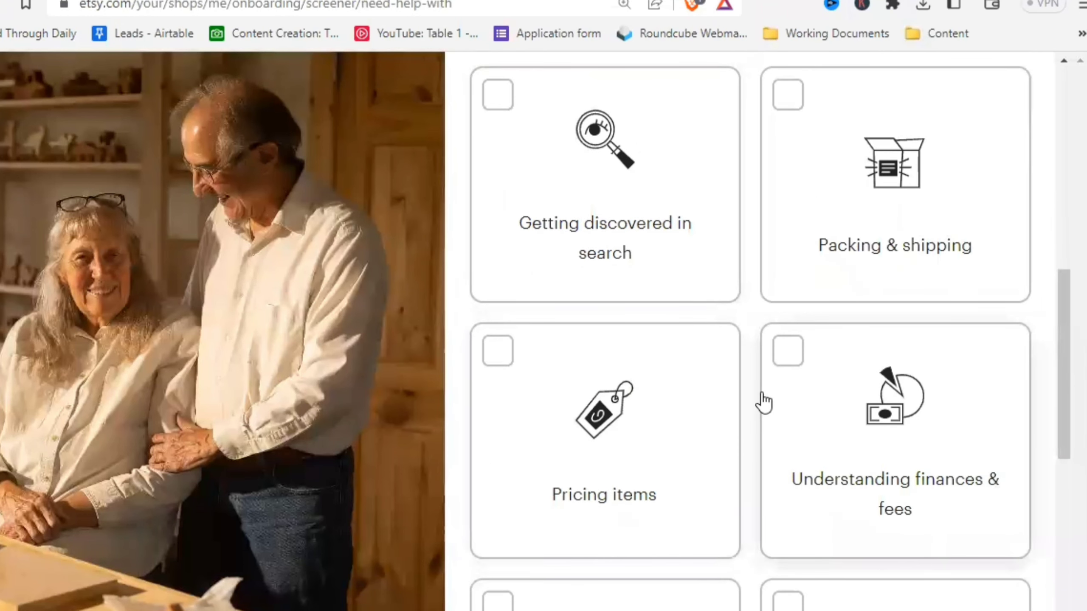
pyautogui.scroll(-6, 806, 395)
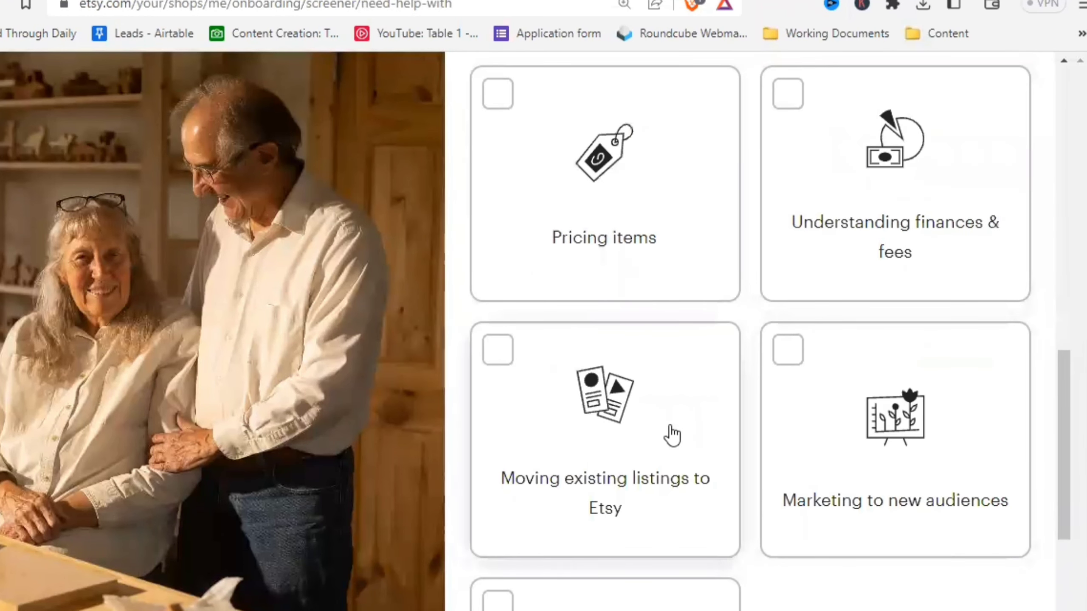
pyautogui.scroll(-3, 672, 434)
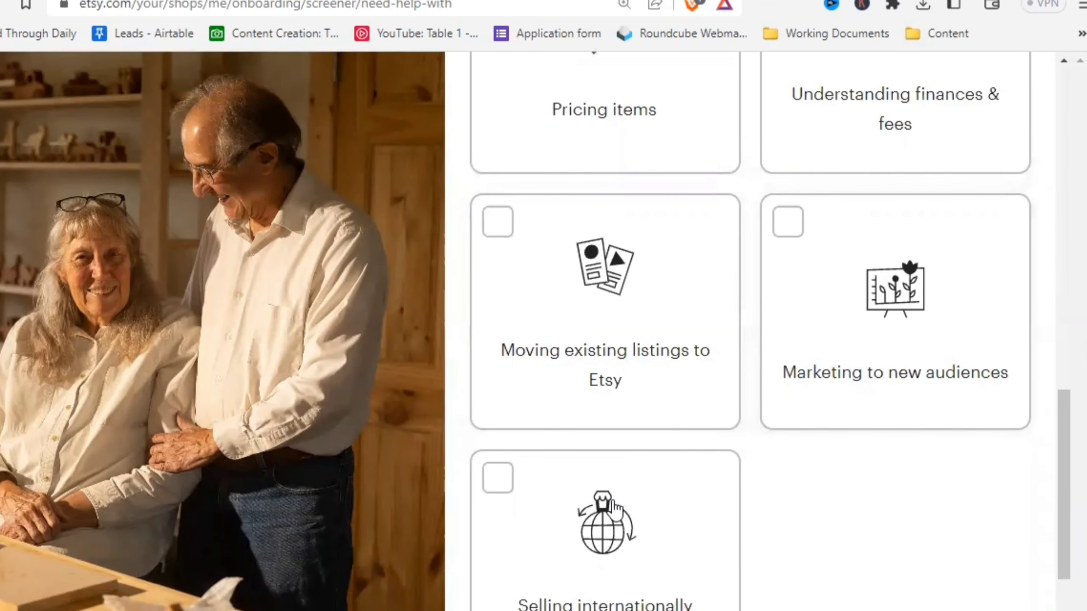
pyautogui.scroll(-5, 825, 424)
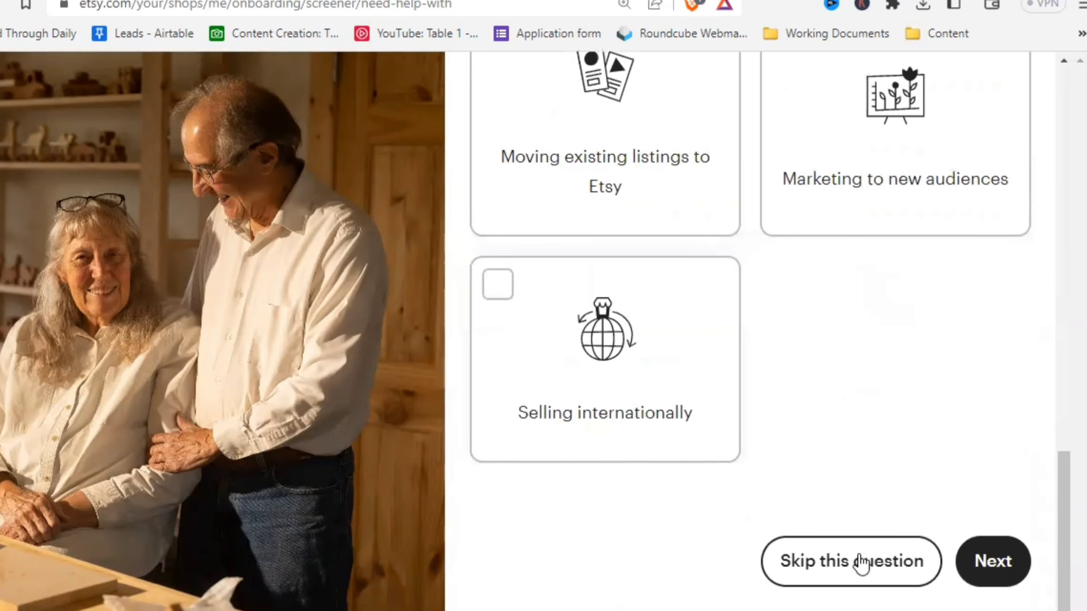
pyautogui.click(862, 563)
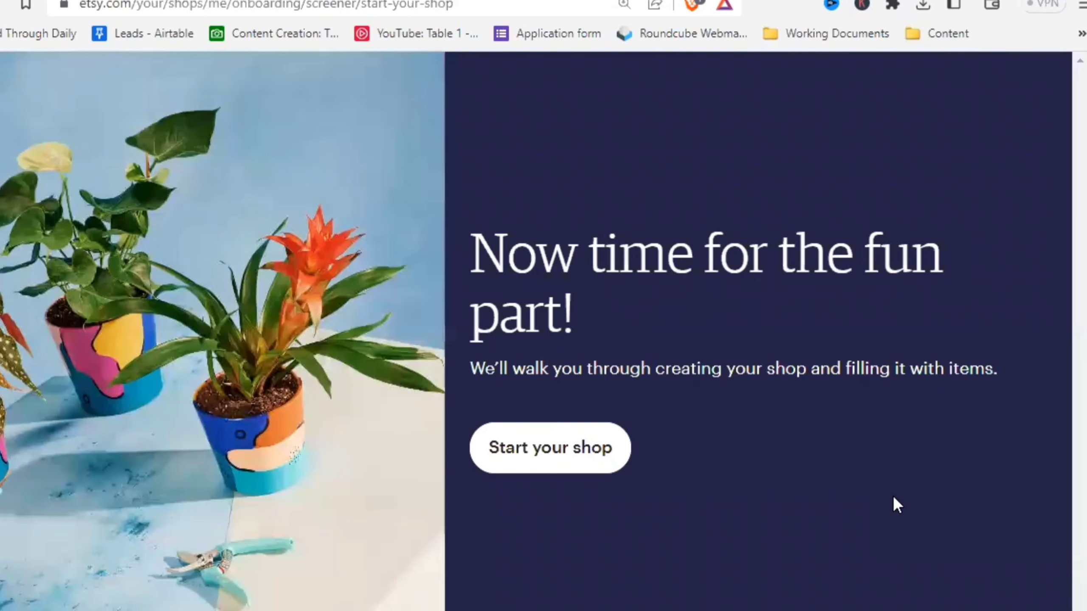
pyautogui.scroll(-2, 787, 471)
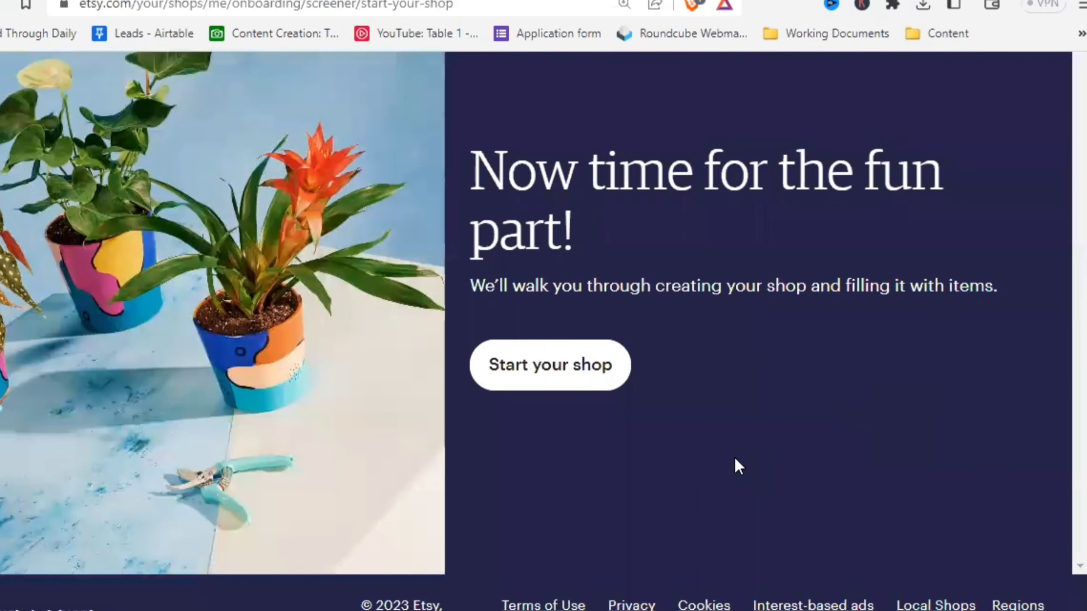
pyautogui.click(538, 377)
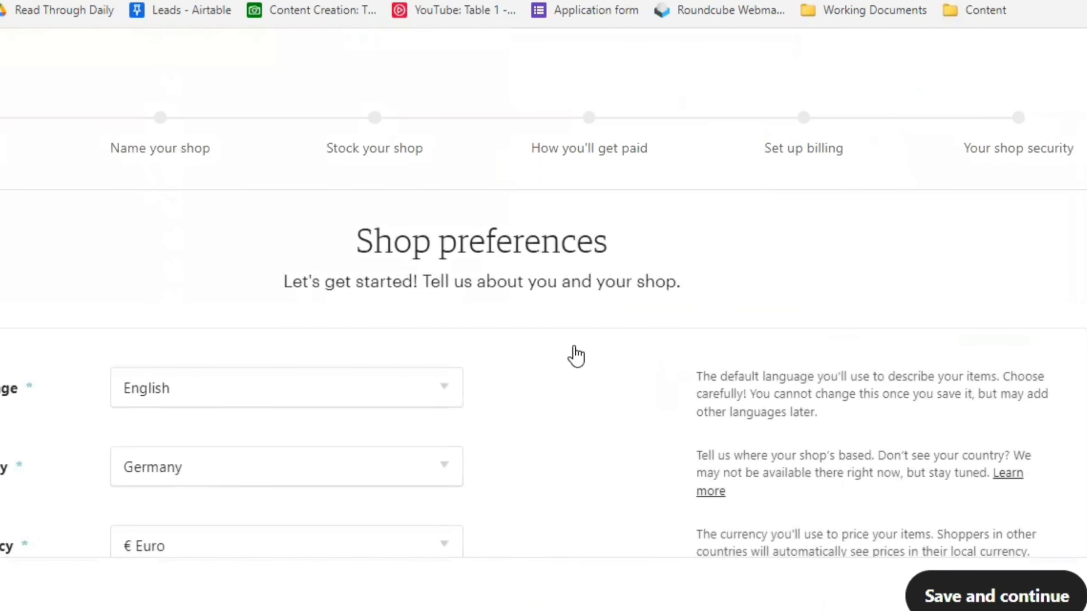
# - Check the shop preferences and save them with English as language, Germany as country and Euro as currency
pyautogui.scroll(-3, 574, 348)
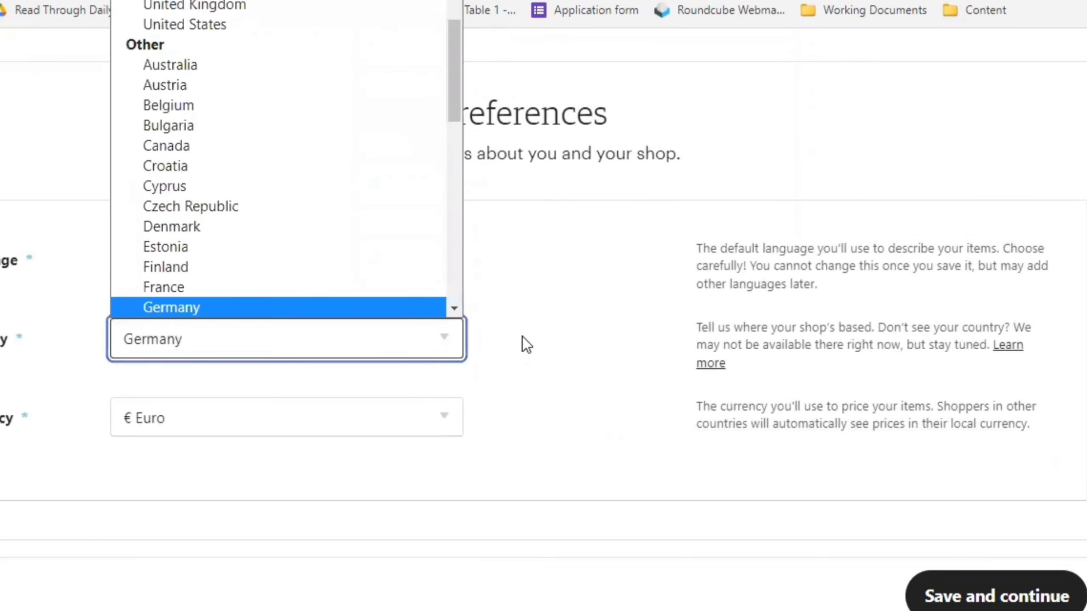
pyautogui.scroll(-1, 280, 404)
pyautogui.scroll(4, 467, 403)
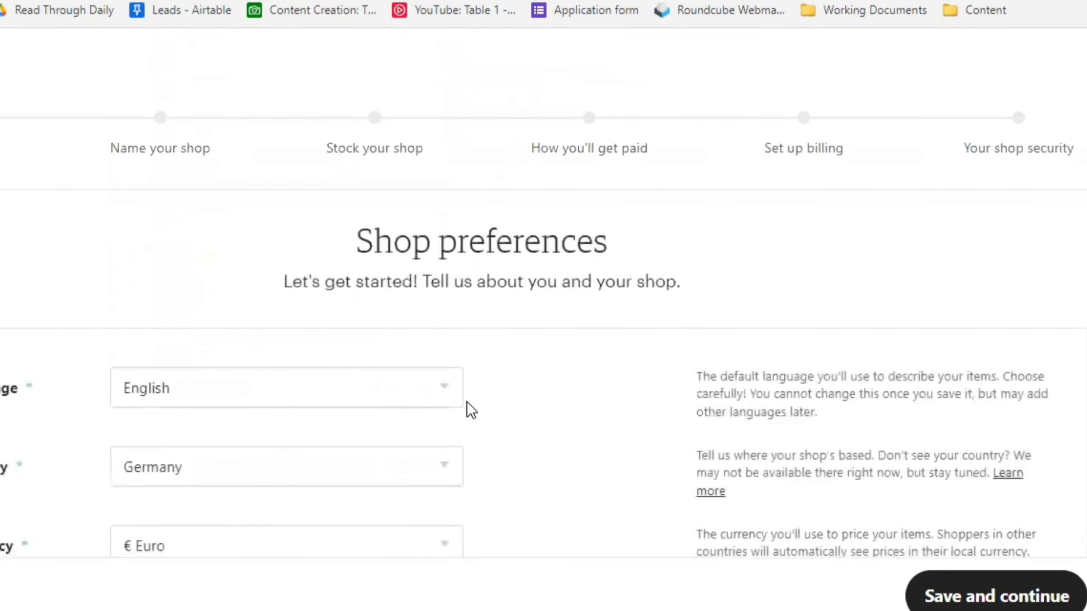
pyautogui.scroll(-3, 467, 403)
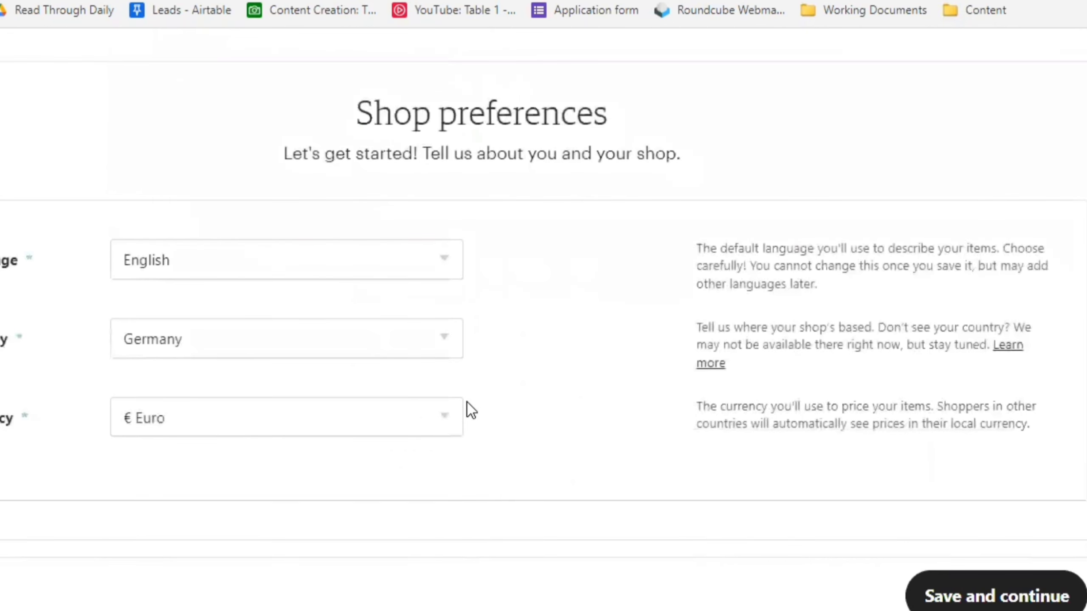
pyautogui.click(992, 600)
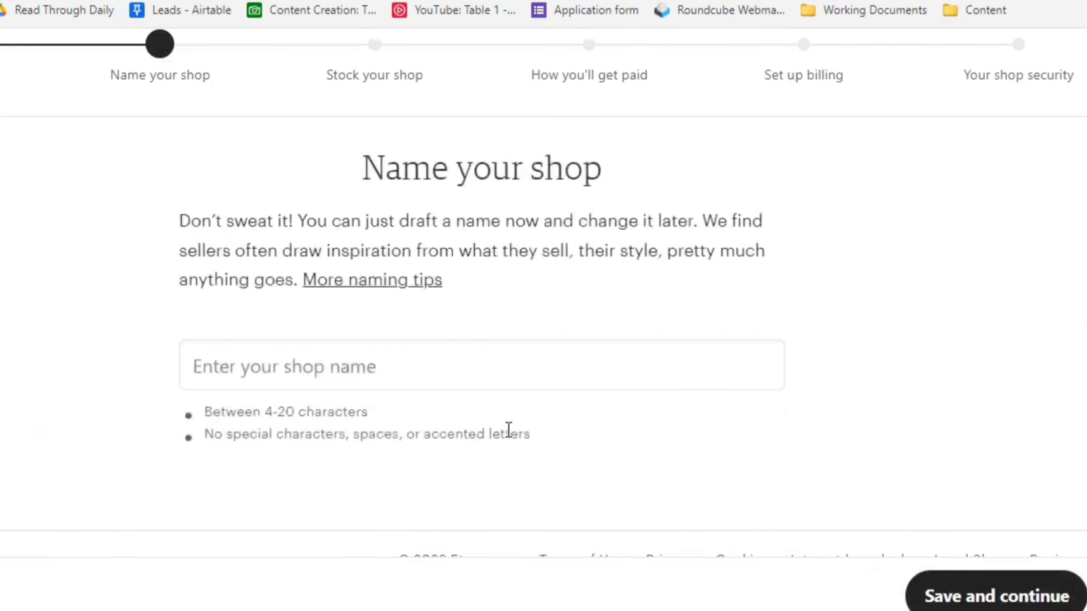
# - Name the shop Testshopx12345 and save the name to continue to stocking the shop
pyautogui.click(432, 367)
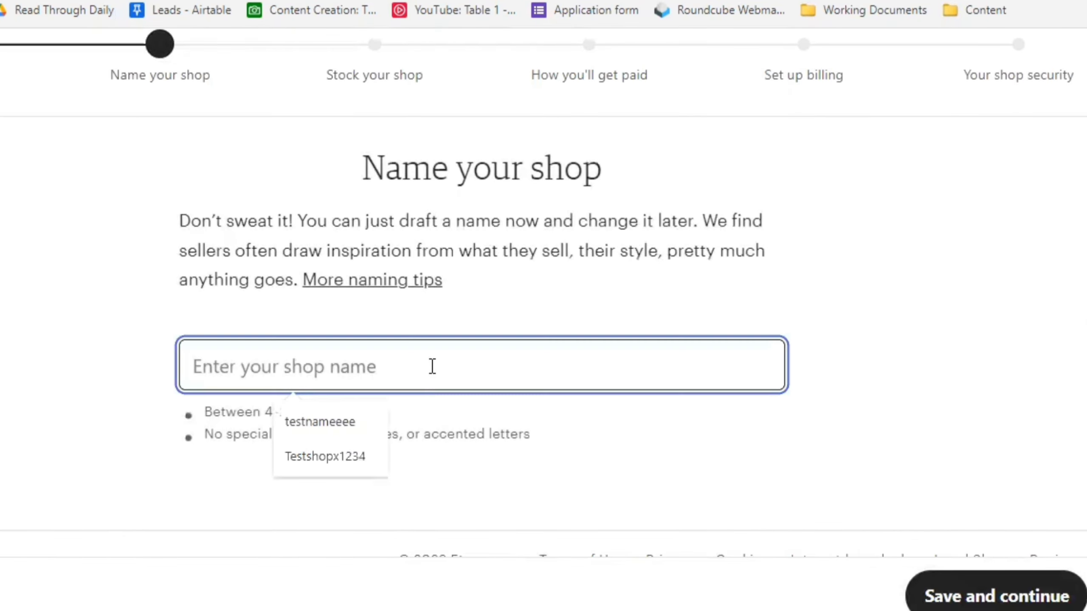
pyautogui.write('T')
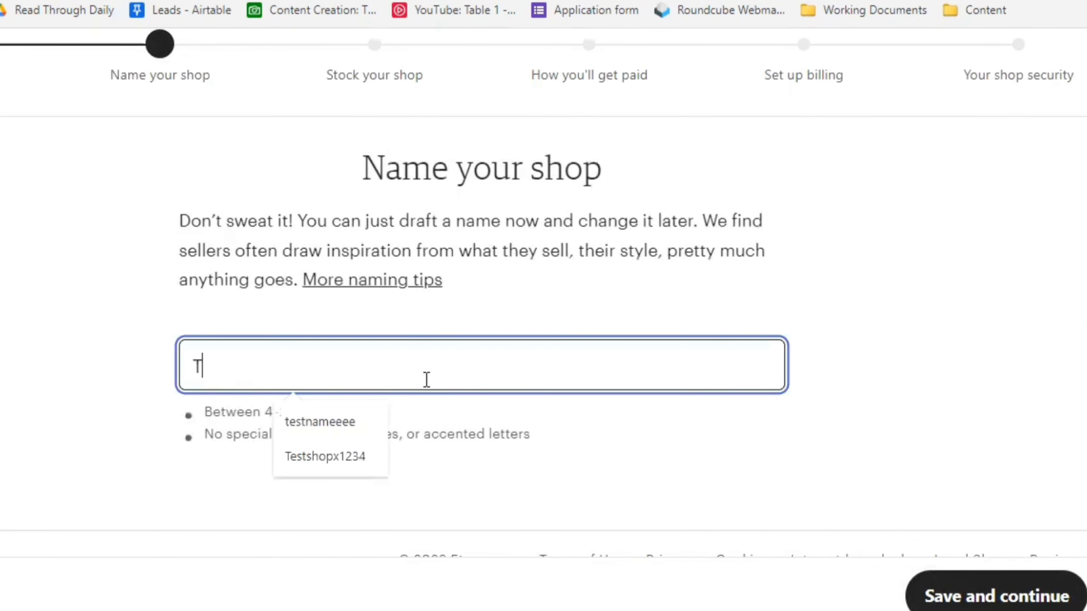
pyautogui.write('estshopx1234')
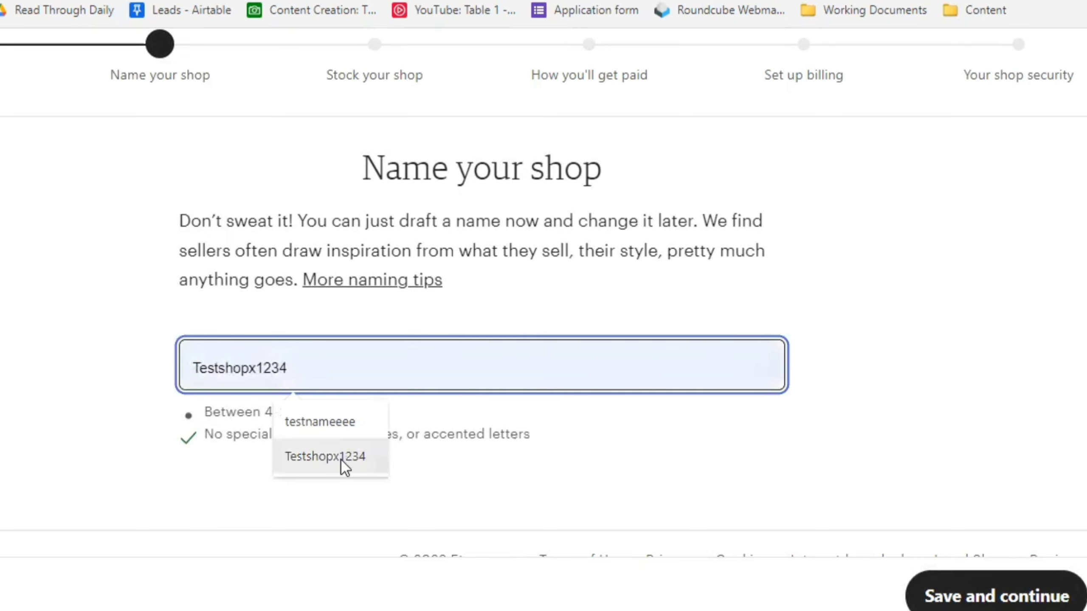
pyautogui.click(341, 458)
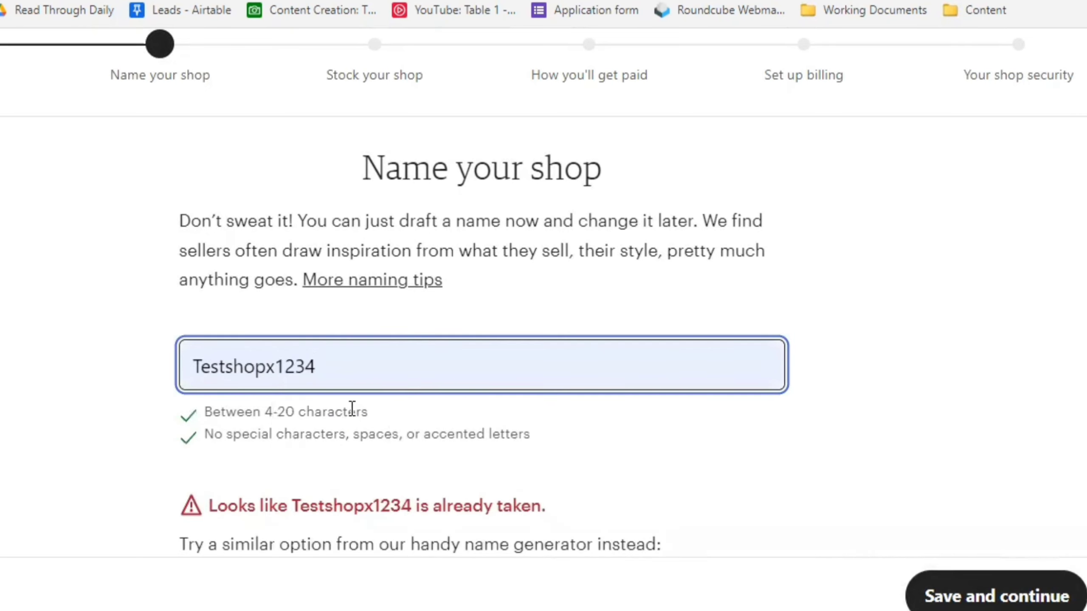
pyautogui.write('5')
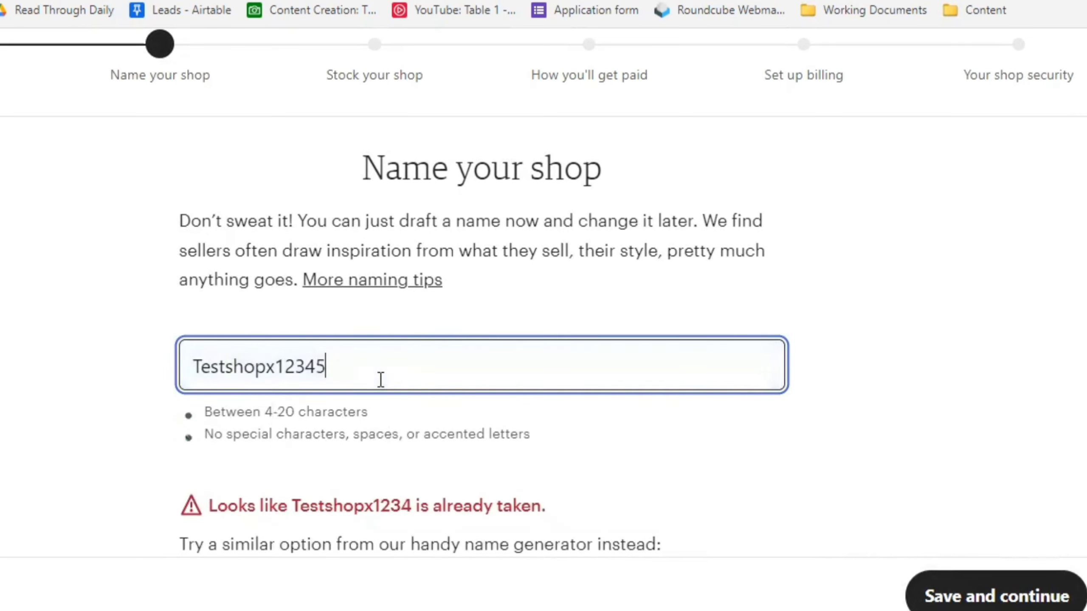
pyautogui.scroll(-1, 396, 360)
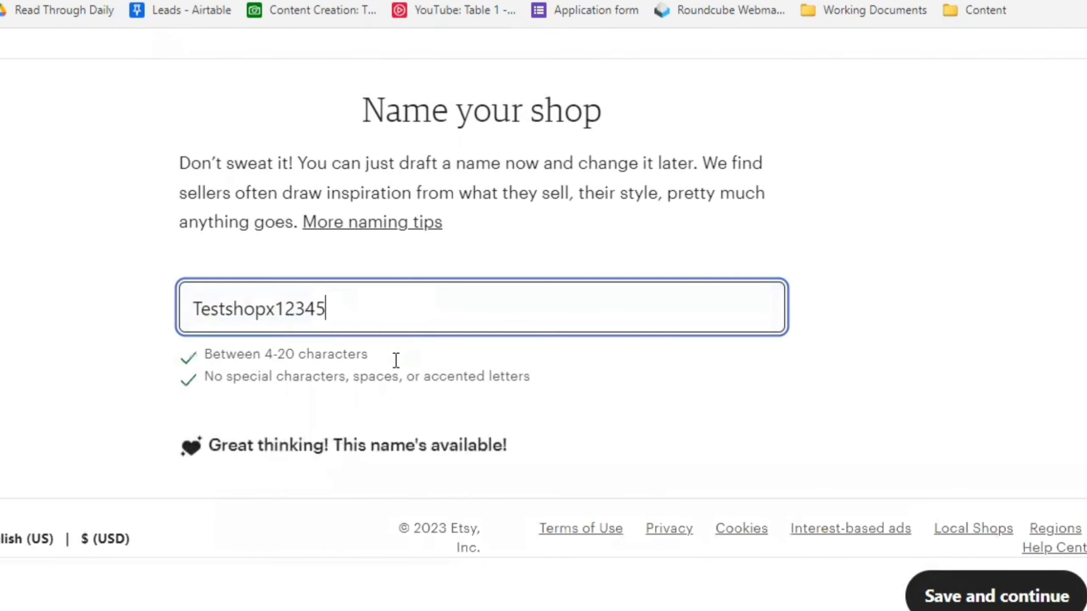
pyautogui.scroll(2, 427, 388)
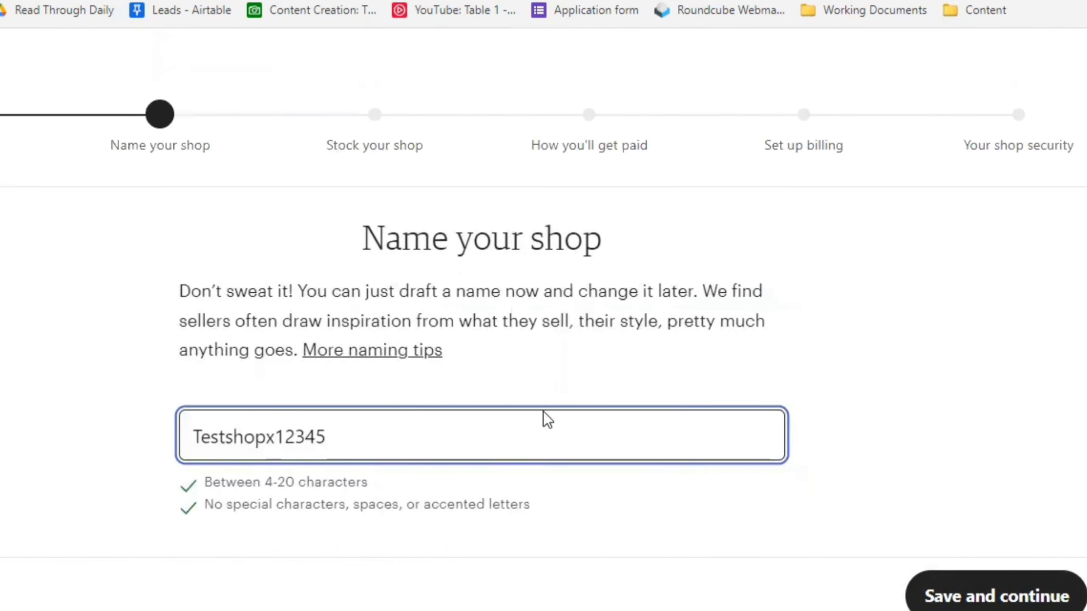
pyautogui.click(975, 582)
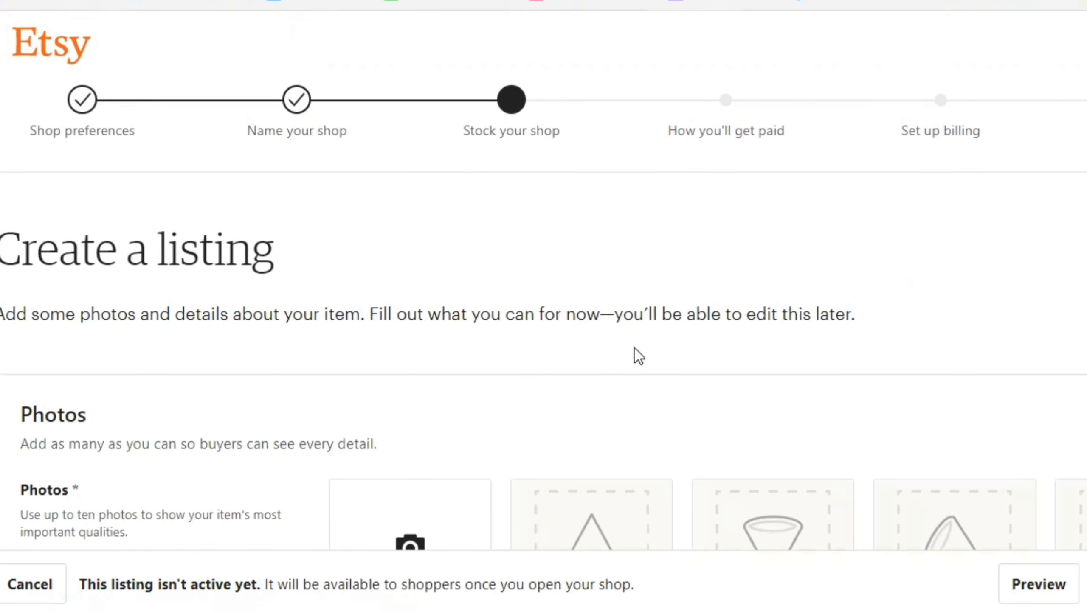
# - Upload the framed flower mockup, "Untitled design - 2023-05-25T094354", from Downloads as the listing's first photo
pyautogui.scroll(-5, 473, 290)
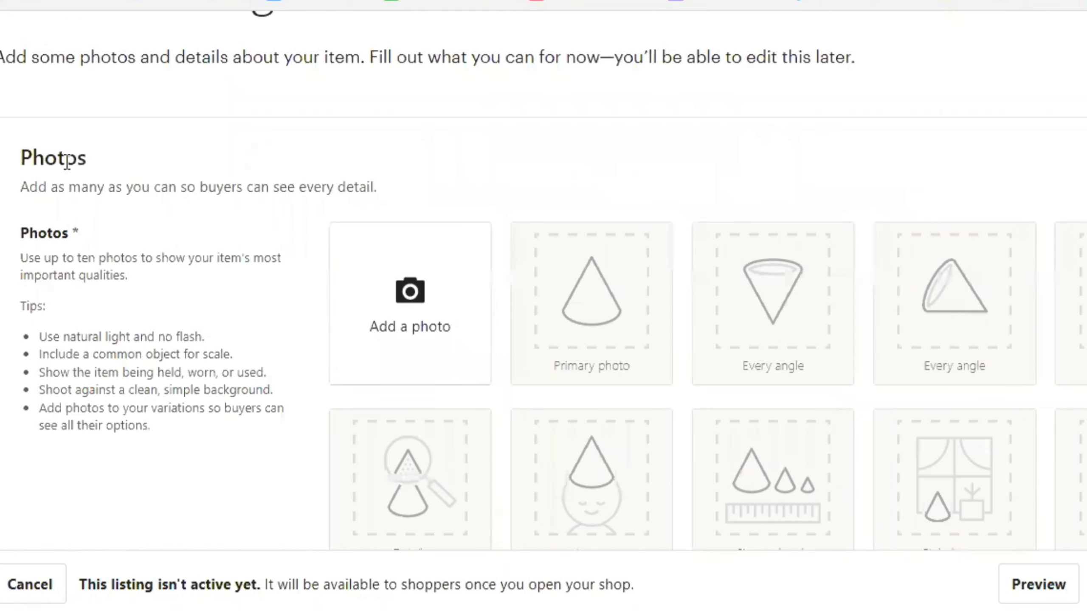
pyautogui.scroll(-3, 251, 260)
pyautogui.scroll(3, 251, 260)
pyautogui.click(428, 316)
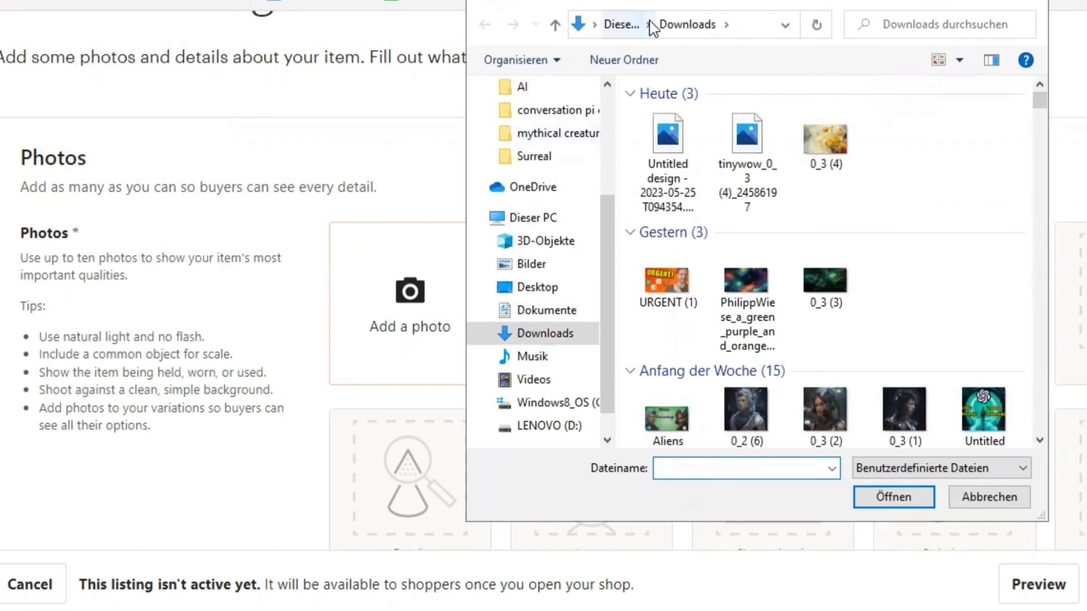
pyautogui.moveTo(647, 6); pyautogui.dragTo(791, 11)
pyautogui.click(821, 159)
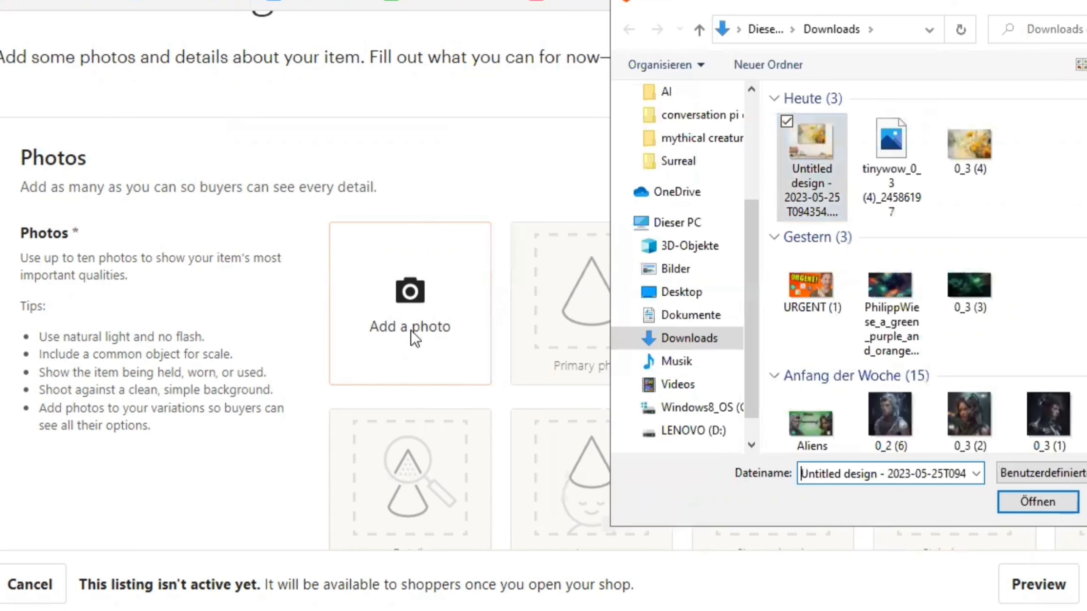
pyautogui.press('Return')
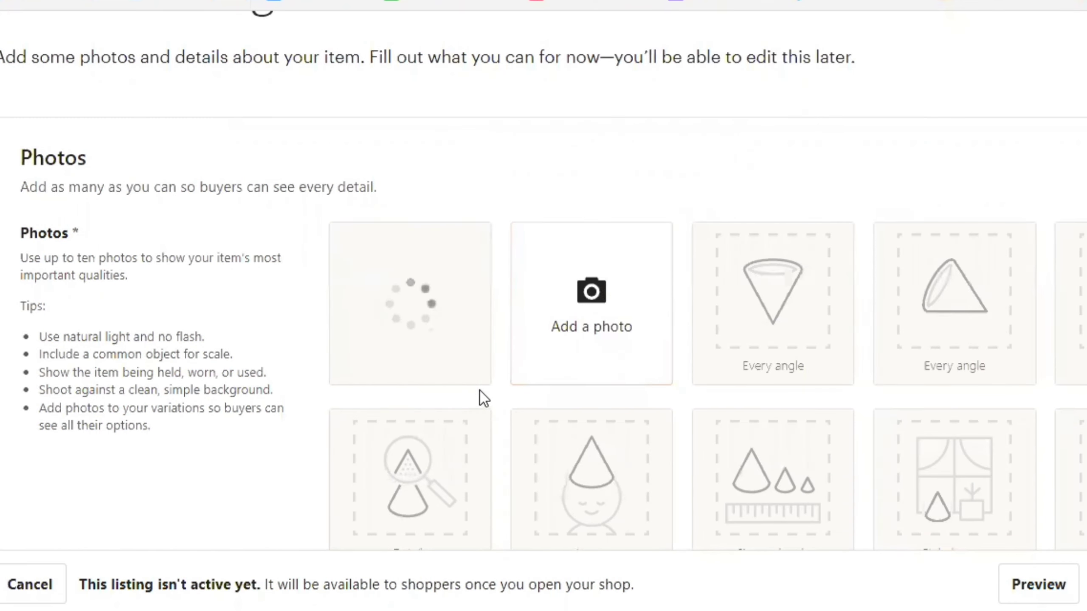
# - Examine the new listing's photo, thumbnail and video sections and the listing details fields, including title, category, renewal options and type
pyautogui.scroll(-3, 785, 208)
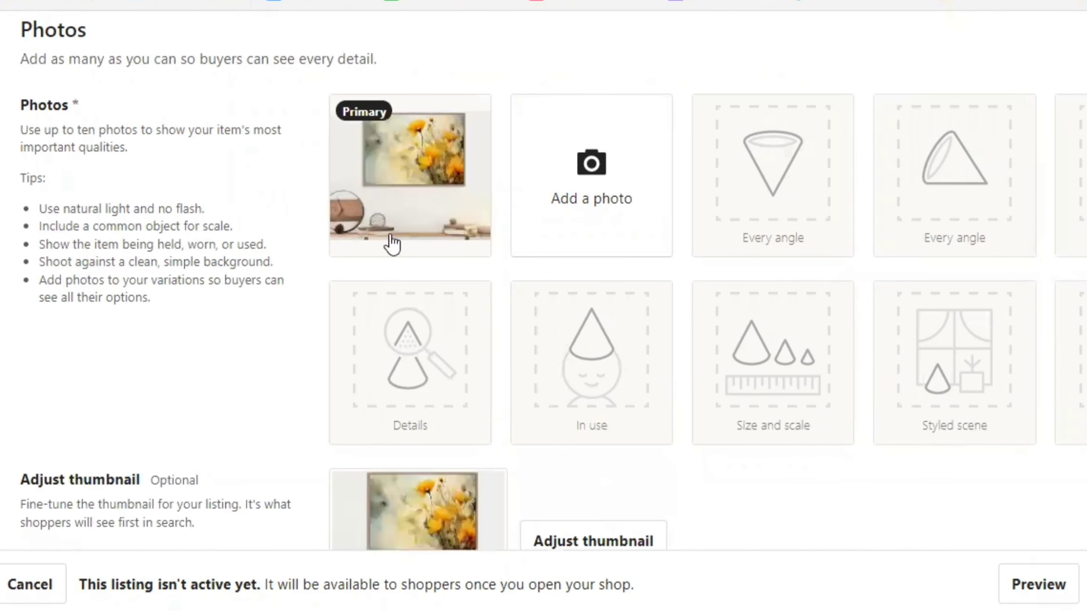
pyautogui.scroll(3, 424, 317)
pyautogui.scroll(-9, 304, 428)
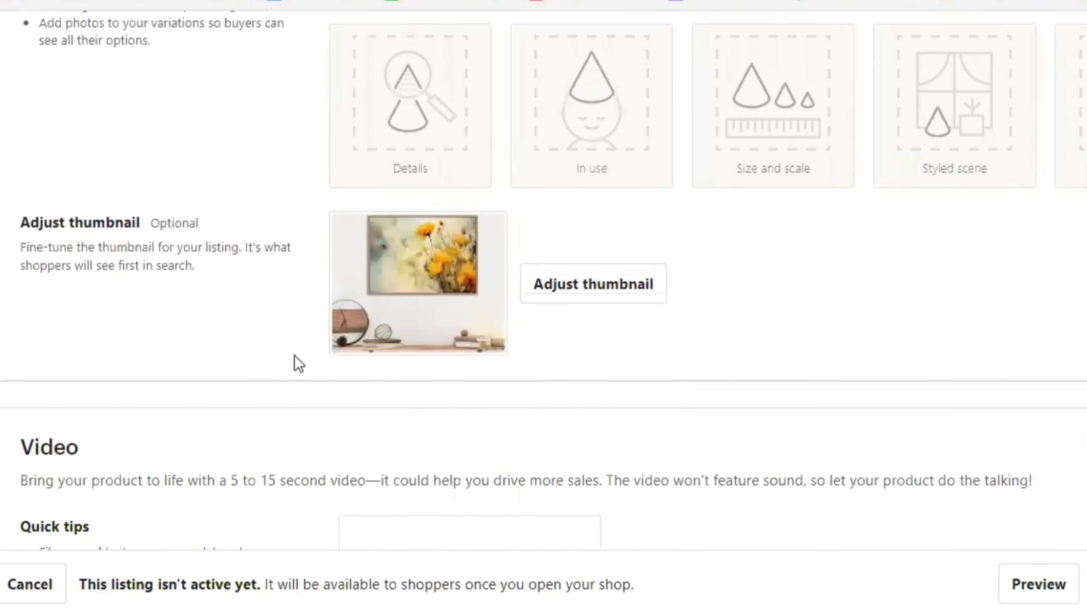
pyautogui.scroll(-3, 294, 360)
pyautogui.scroll(-3, 294, 357)
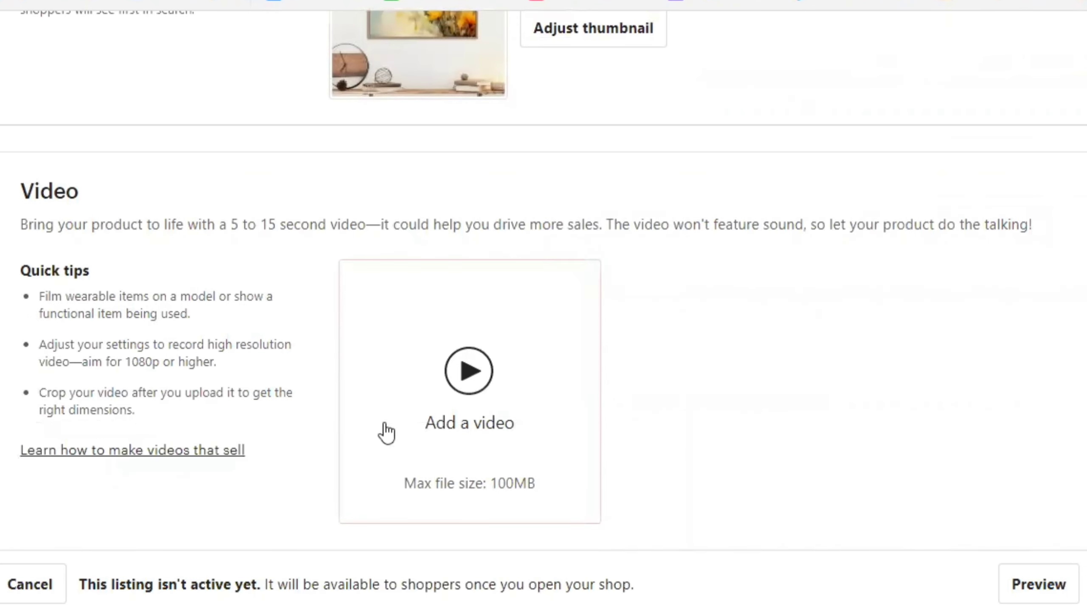
pyautogui.scroll(-6, 304, 318)
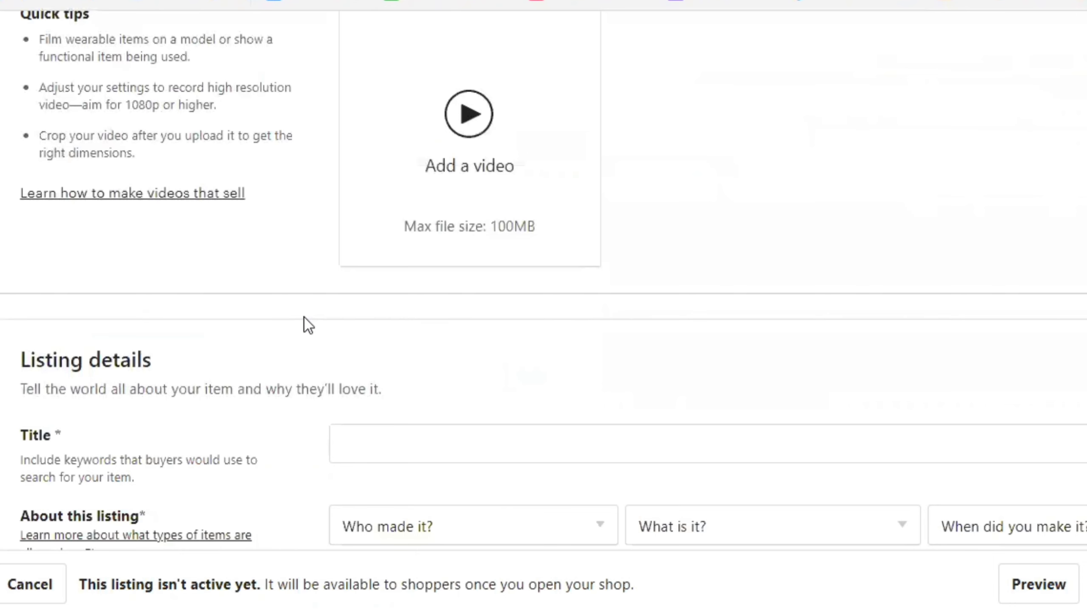
pyautogui.scroll(-3, 309, 325)
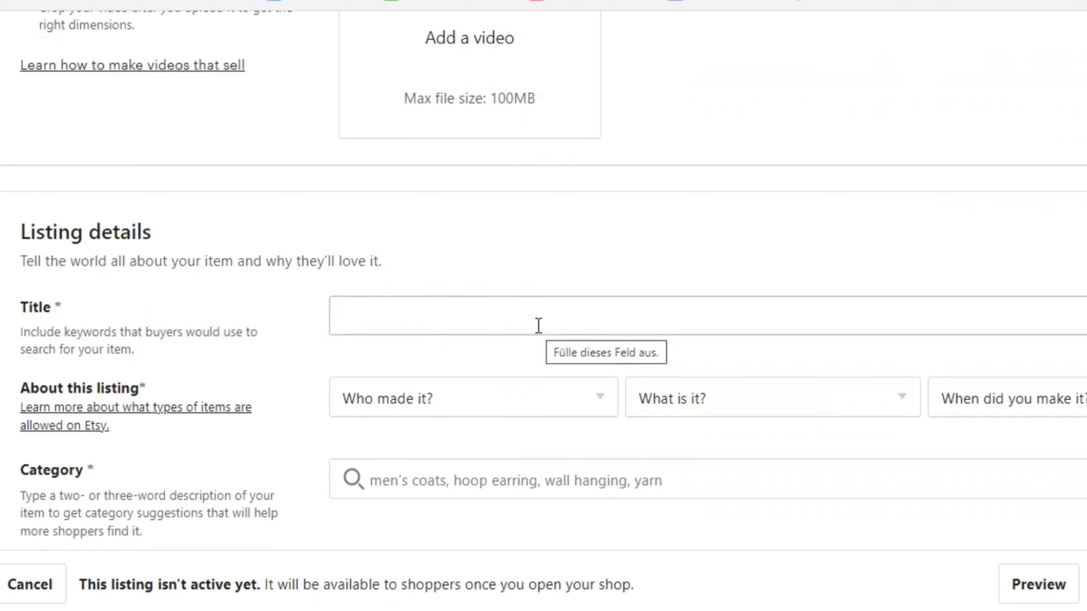
pyautogui.scroll(-3, 536, 333)
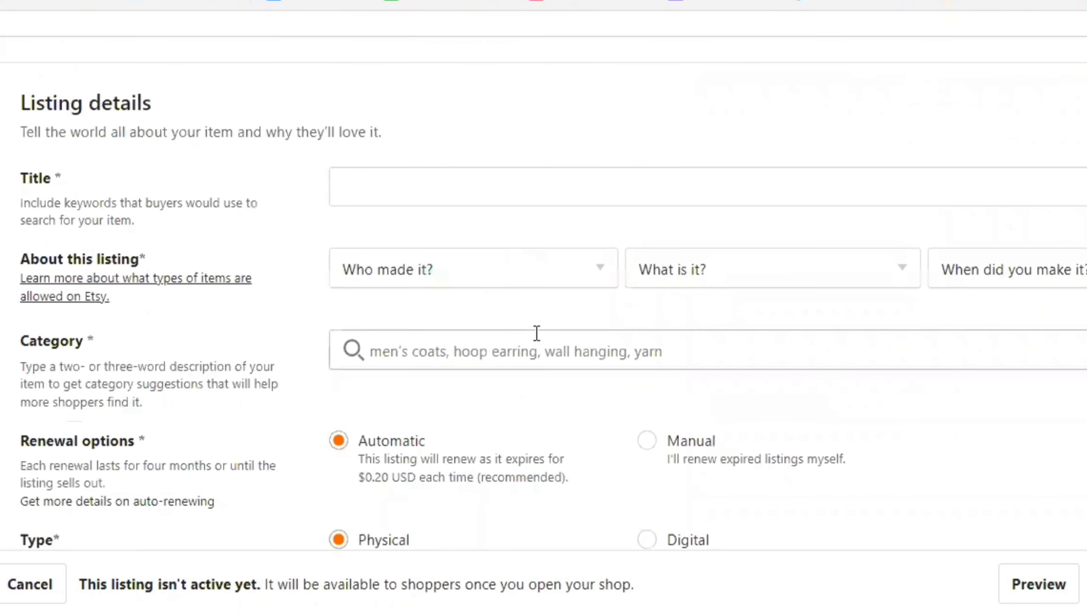
# - Describe the listing as made by "I did", a finished product, made in 2020 - 2023
pyautogui.click(561, 282)
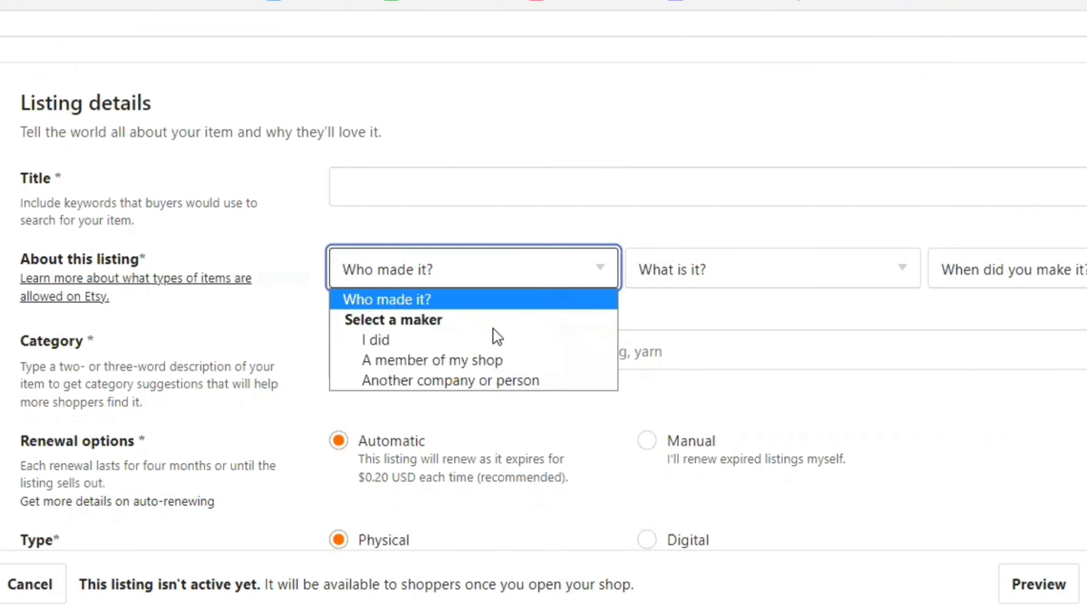
pyautogui.click(764, 270)
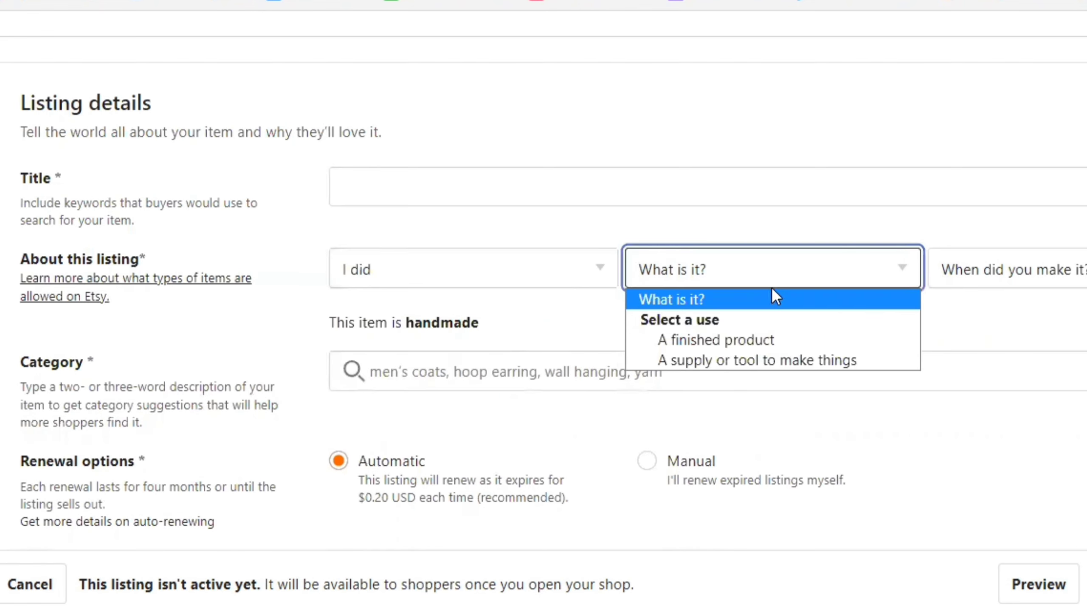
pyautogui.click(761, 340)
pyautogui.click(1032, 284)
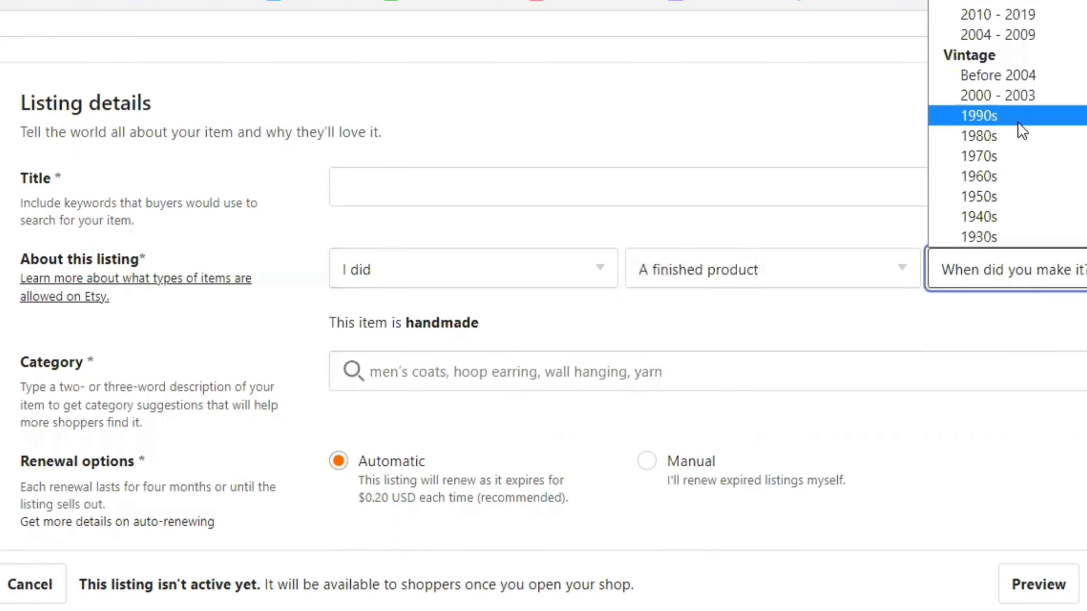
pyautogui.click(1032, 2)
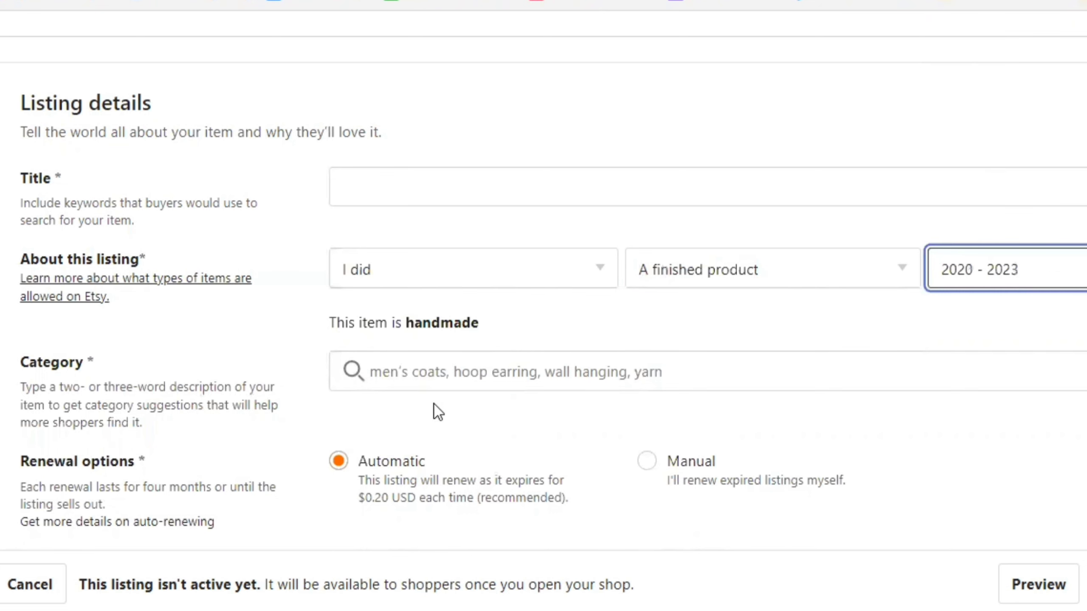
# - Search the listing categories for "digital download" and choose Digital Prints under Art & Collectibles
pyautogui.scroll(-3, 436, 413)
pyautogui.click(484, 242)
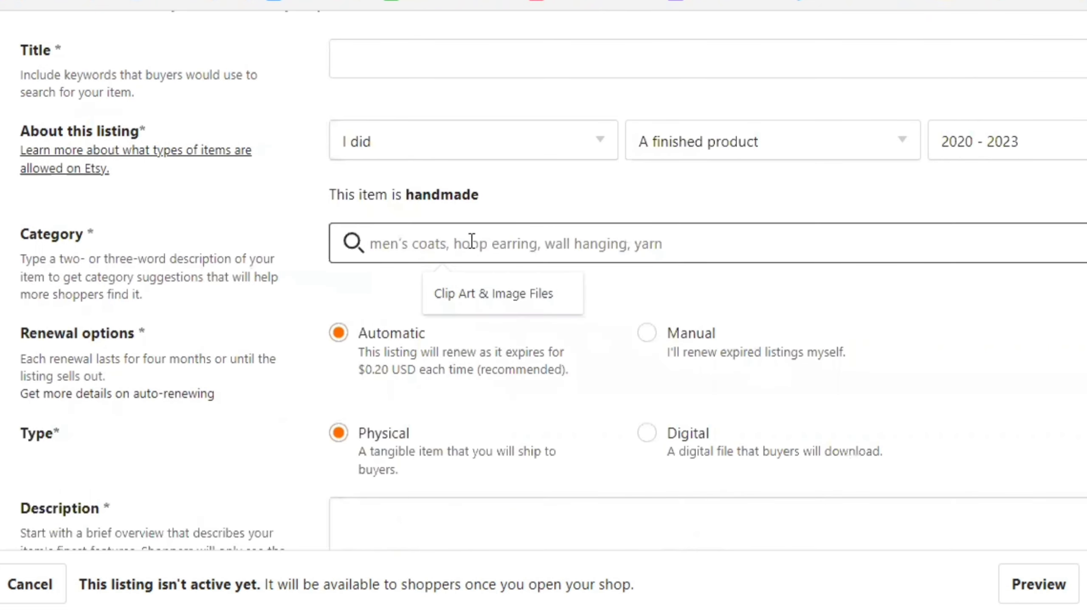
pyautogui.write('dig')
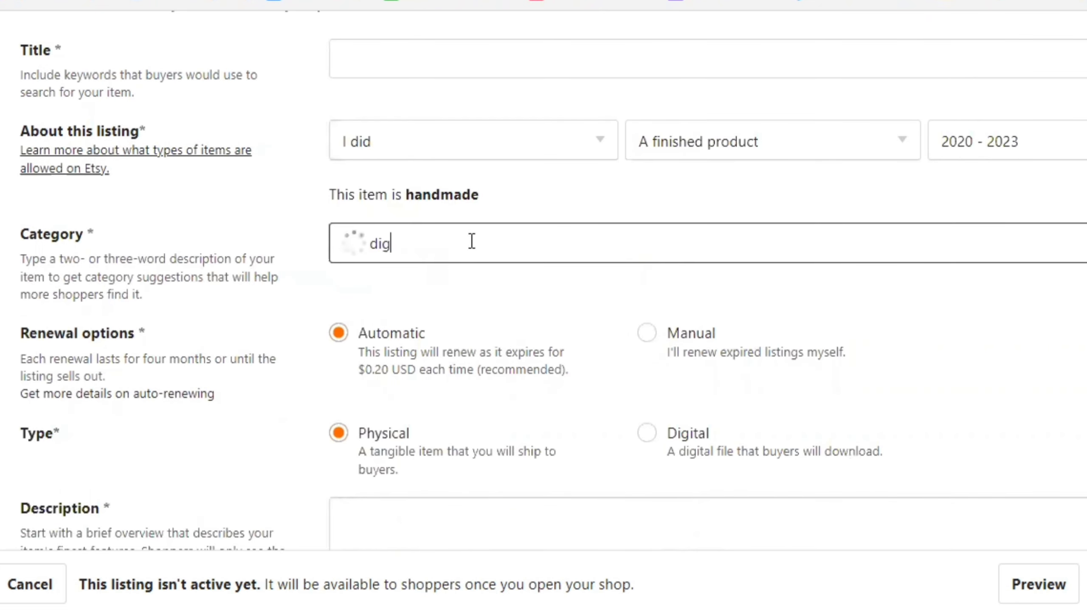
pyautogui.write('ital download')
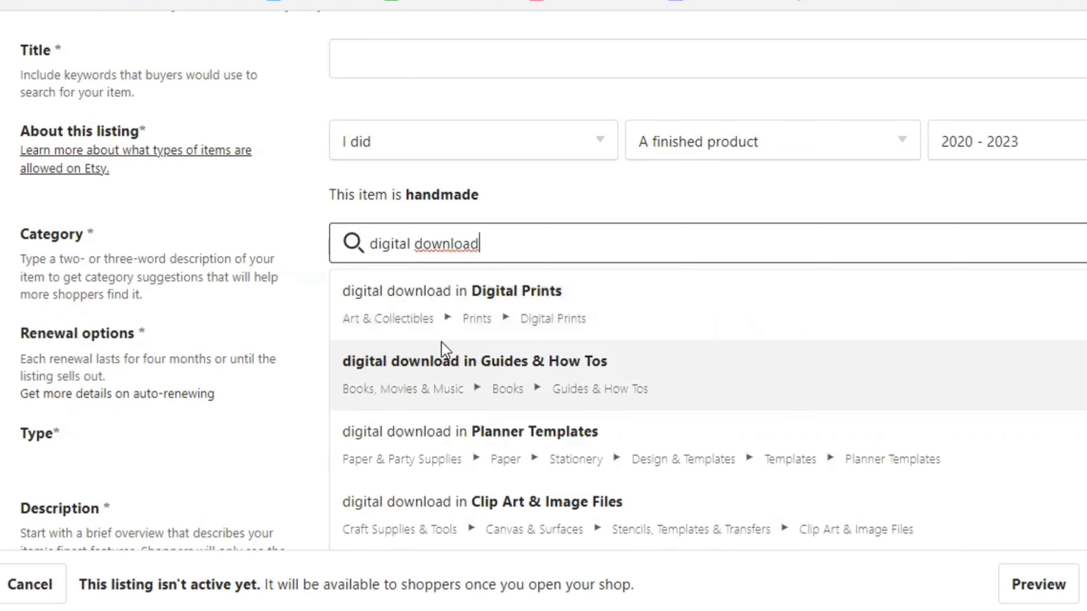
pyautogui.click(620, 314)
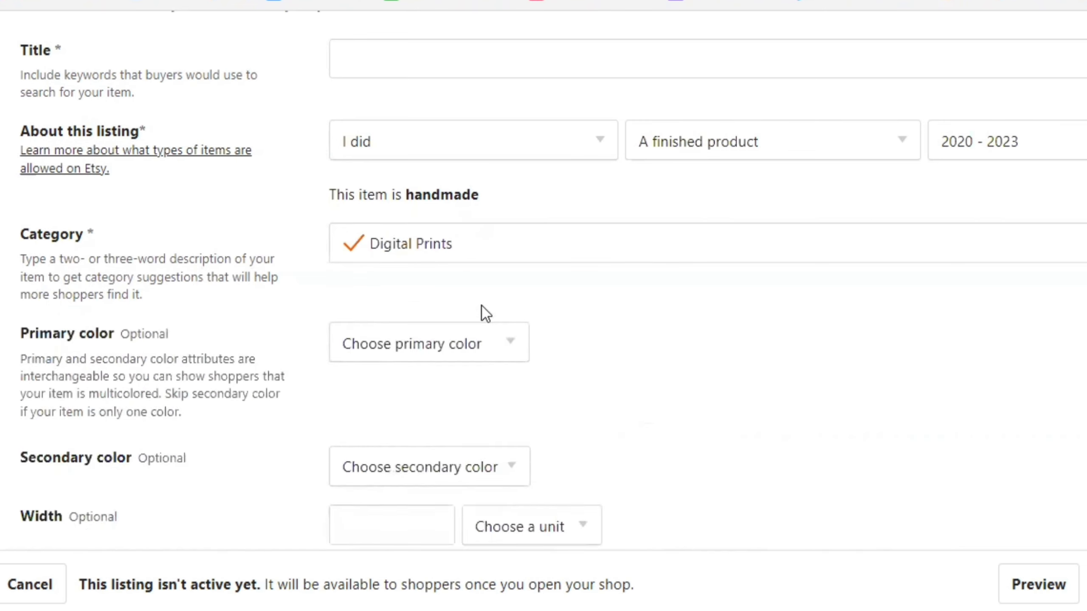
pyautogui.scroll(-3, 501, 285)
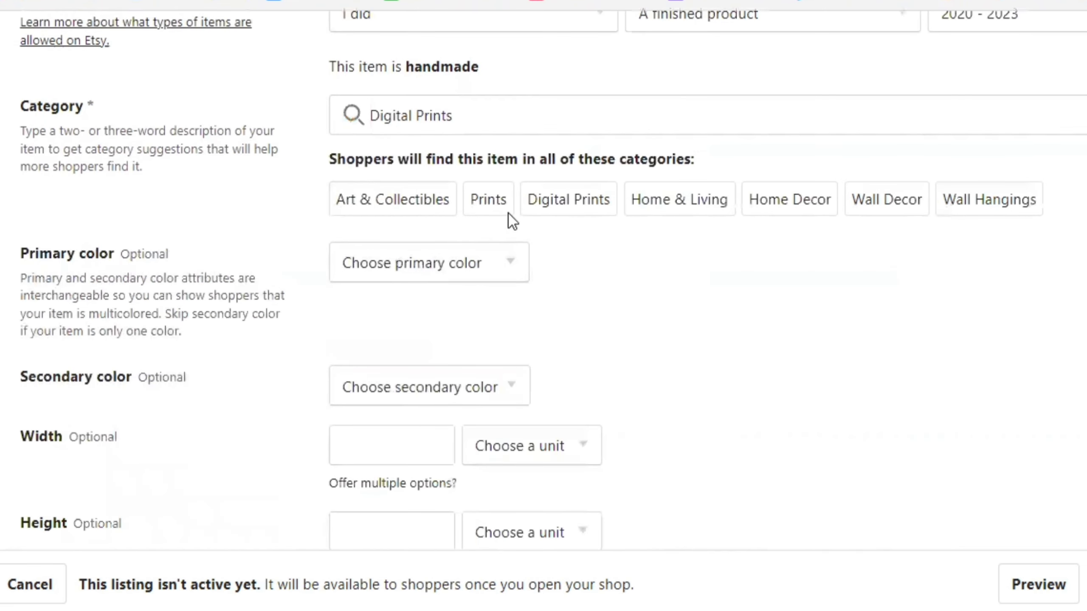
pyautogui.scroll(3, 507, 266)
pyautogui.scroll(-3, 378, 317)
# - Set the listing's primary color to Yellow
pyautogui.click(463, 273)
pyautogui.scroll(-3, 440, 418)
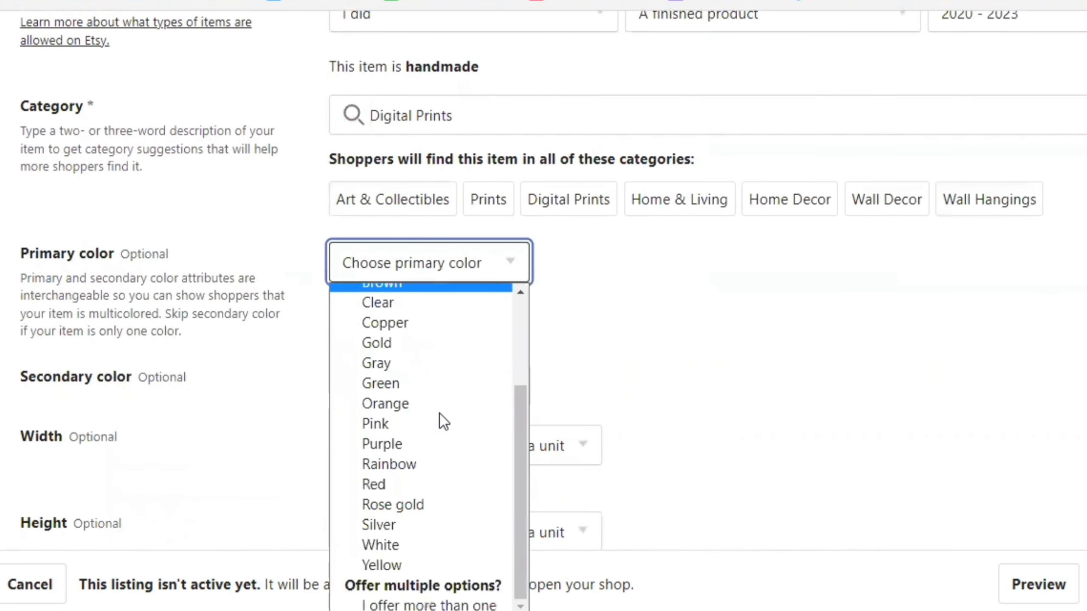
pyautogui.click(399, 565)
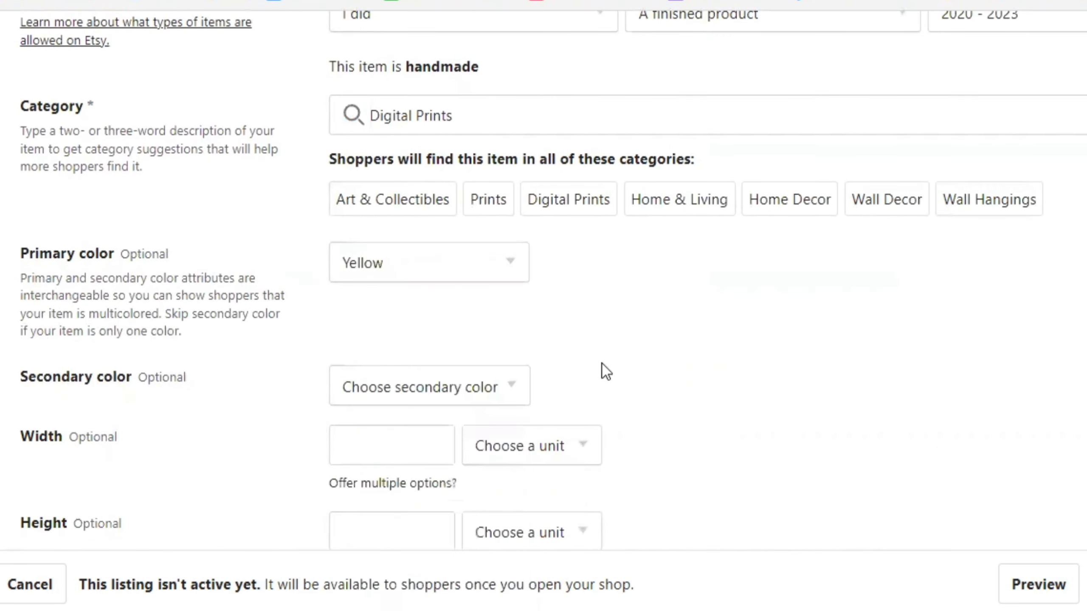
# - Examine the optional attributes, including secondary color, dimensions, orientation, framing, home style, occasion, holiday, room and subject
pyautogui.scroll(-6, 603, 365)
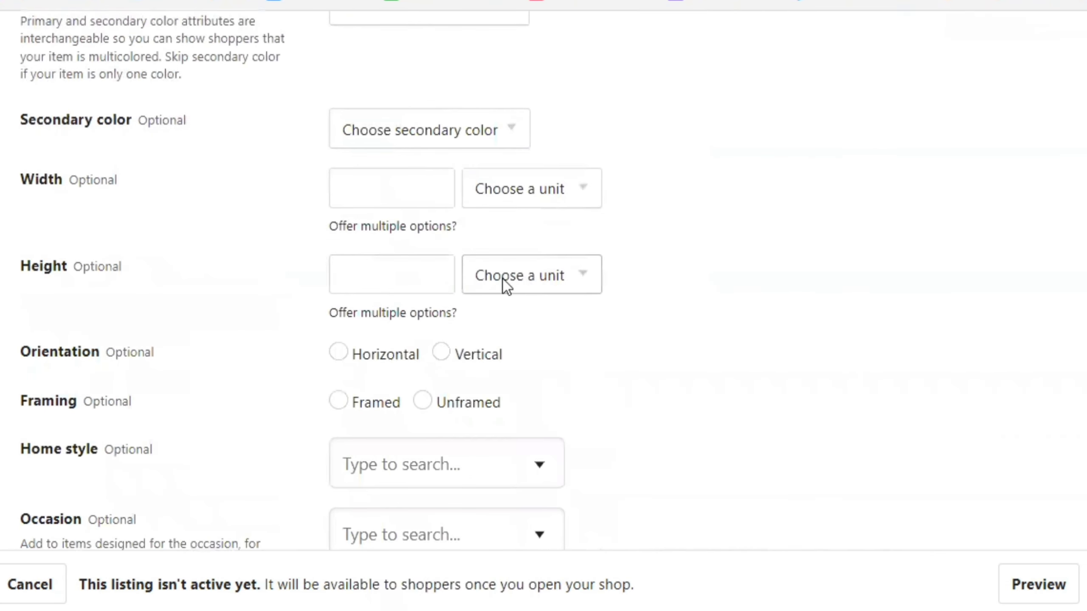
pyautogui.scroll(-3, 503, 278)
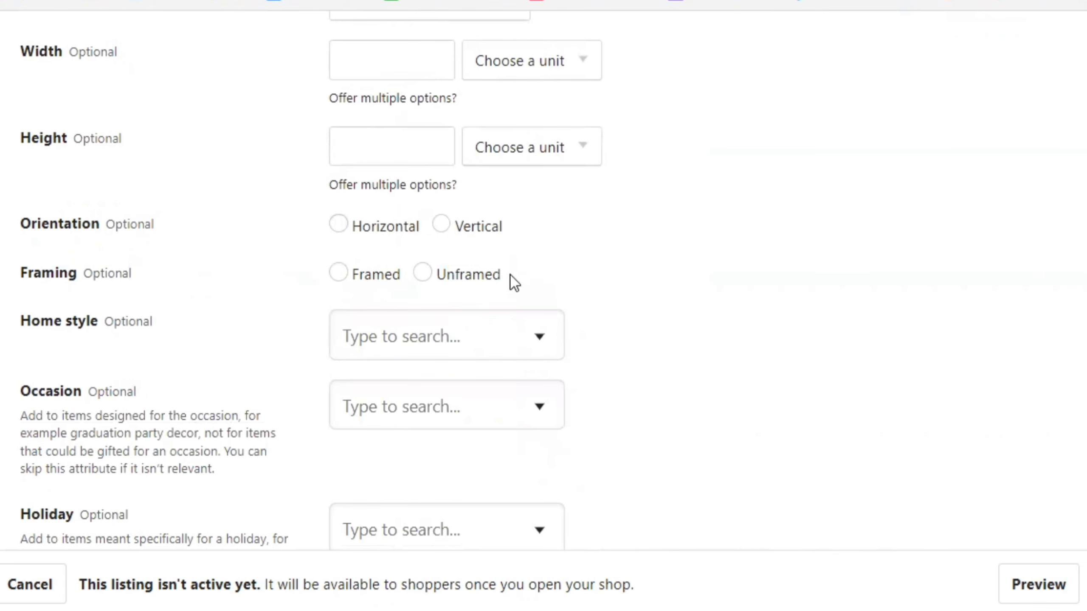
pyautogui.scroll(-3, 504, 300)
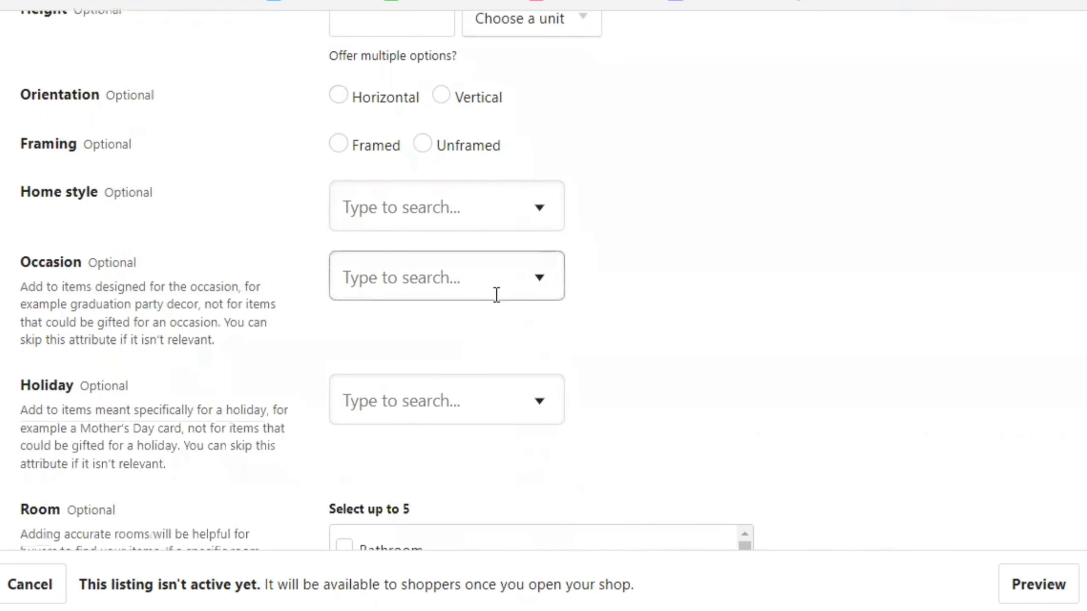
pyautogui.scroll(-6, 496, 295)
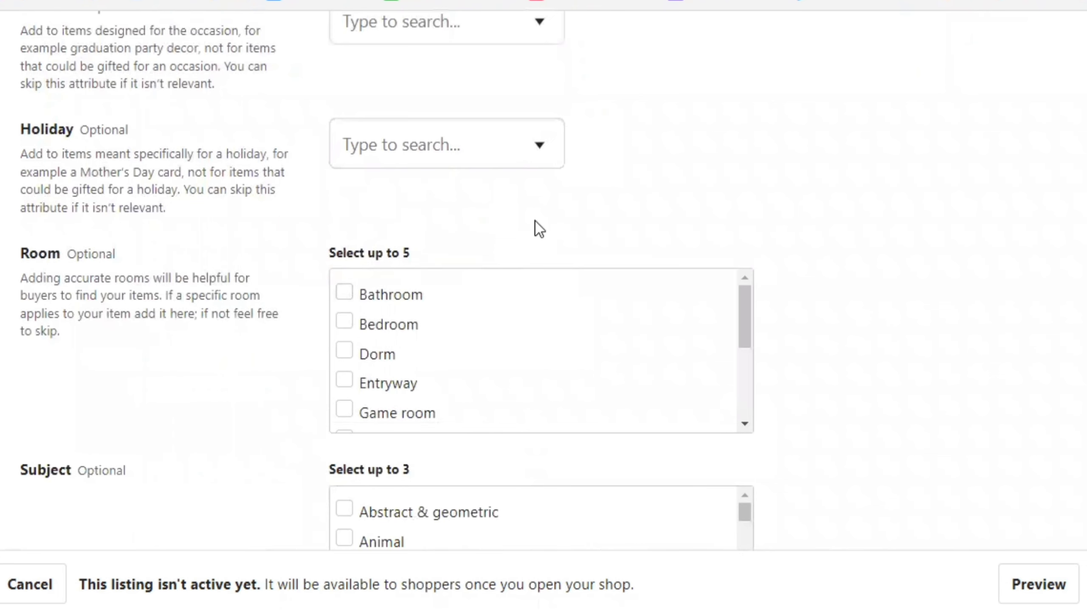
pyautogui.scroll(-3, 534, 223)
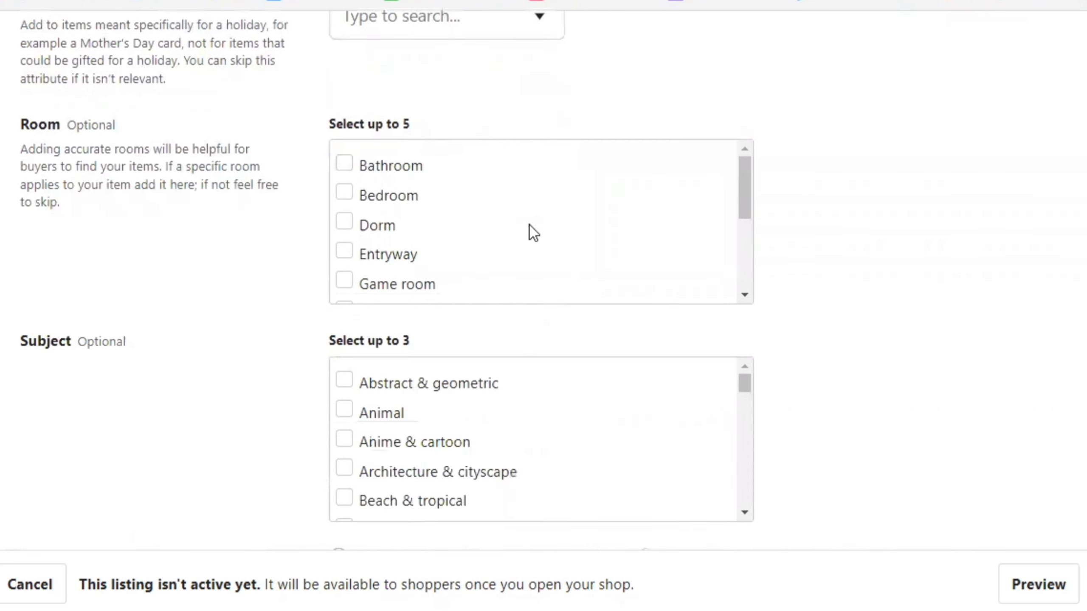
pyautogui.scroll(-3, 533, 233)
pyautogui.scroll(-6, 558, 338)
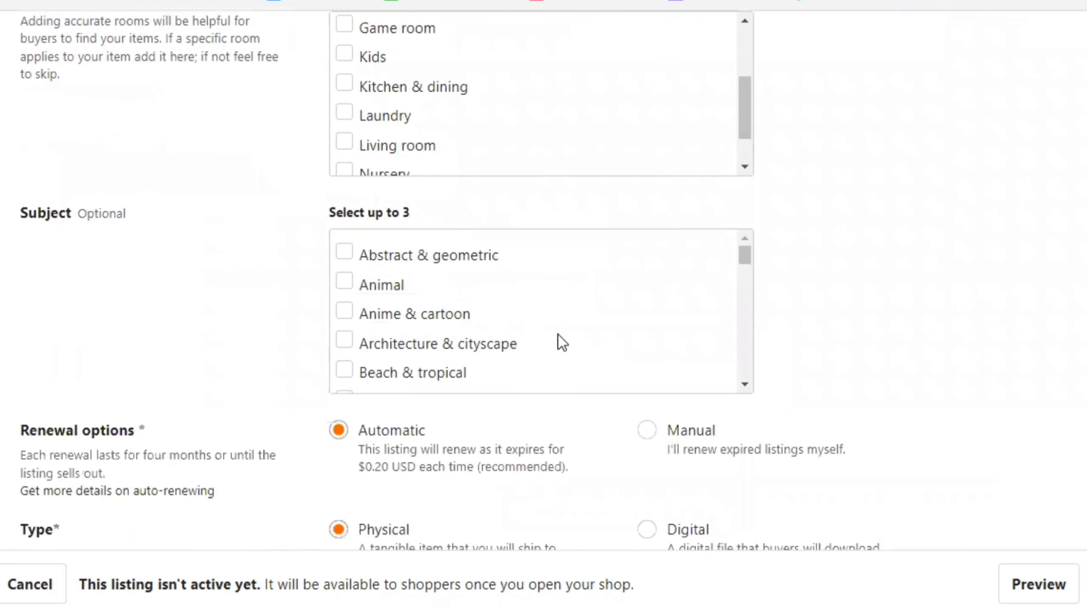
pyautogui.scroll(-3, 573, 297)
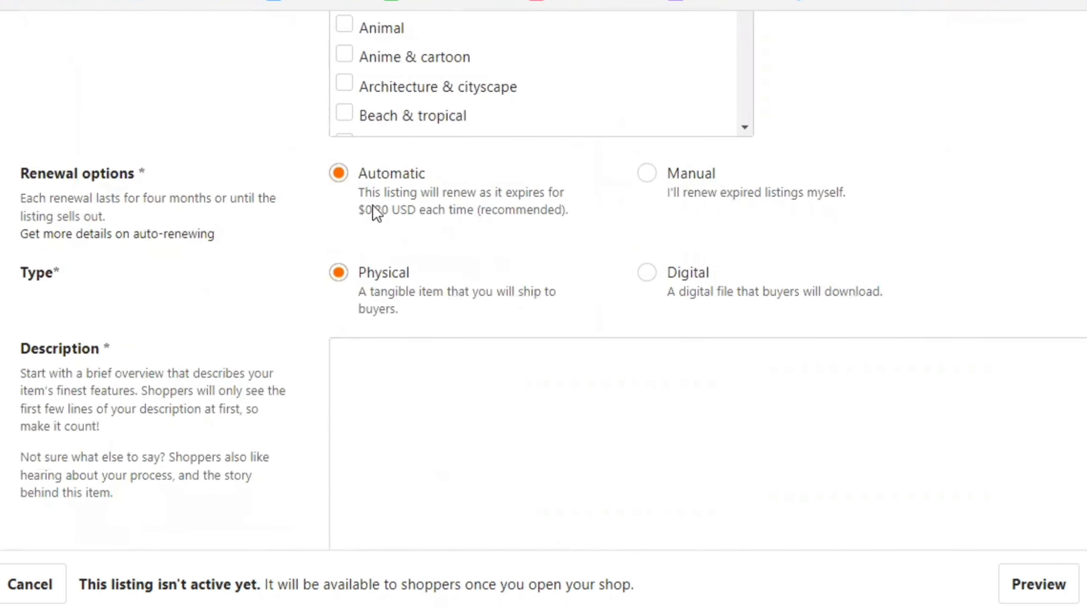
# - Choose automatic renewal for the listing and set its type to Digital
pyautogui.moveTo(364, 195); pyautogui.dragTo(413, 200)
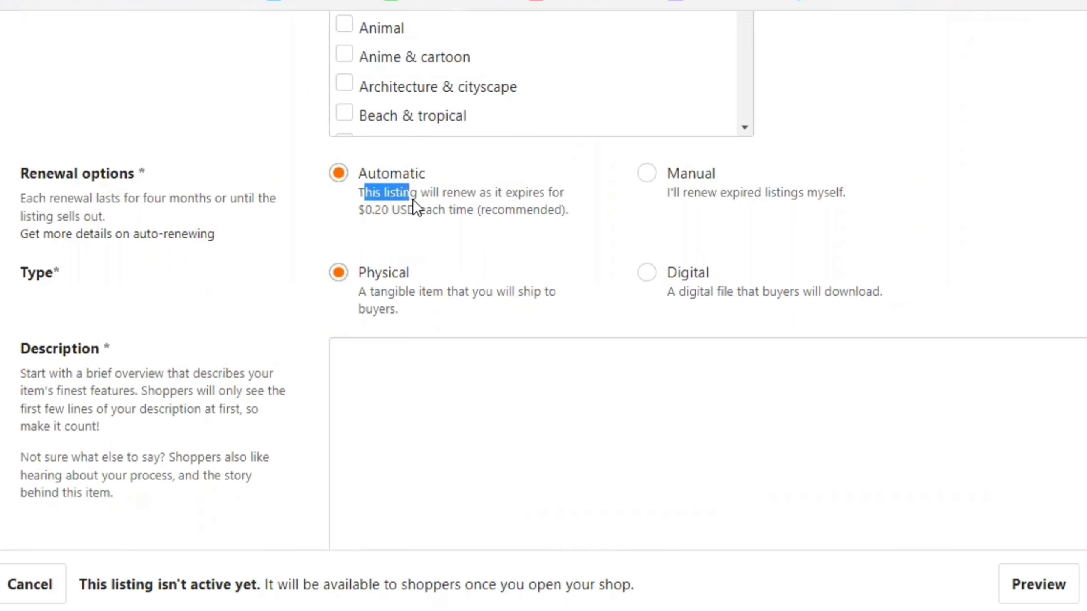
pyautogui.click(444, 202)
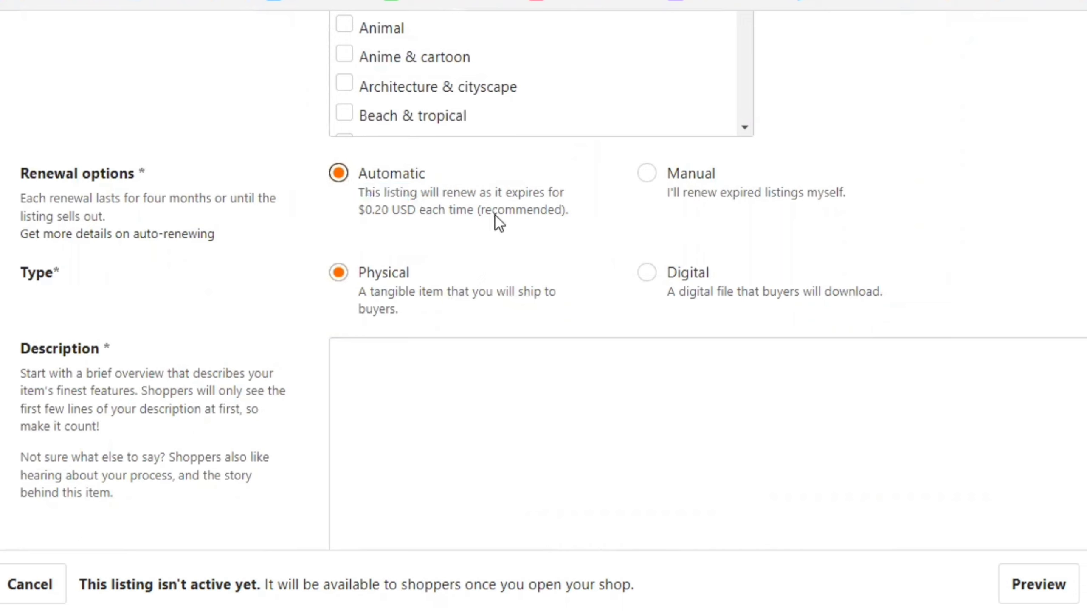
pyautogui.click(648, 274)
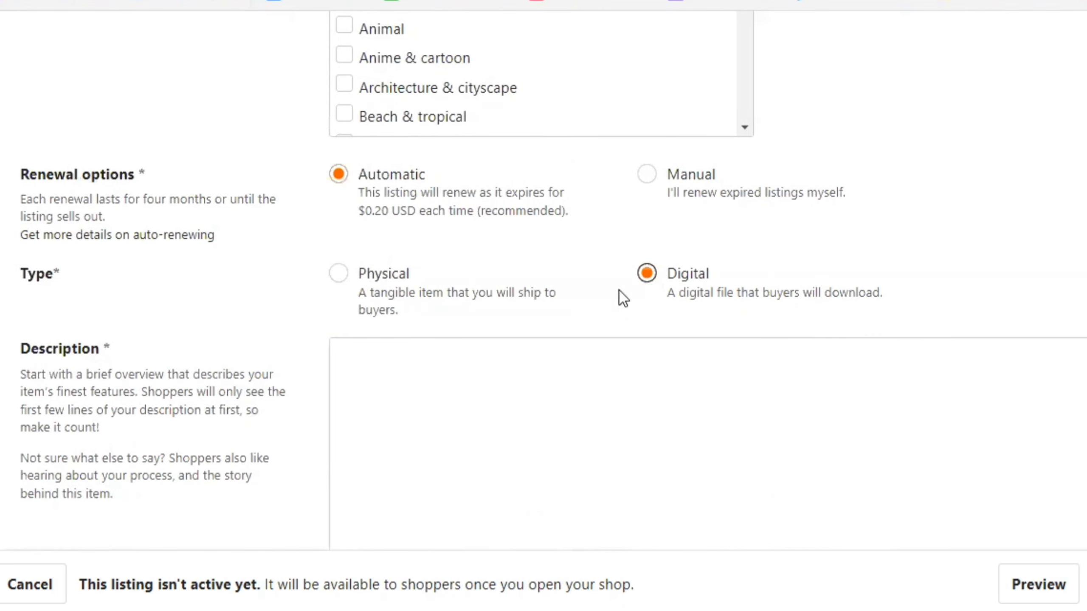
pyautogui.scroll(-3, 549, 285)
# - Examine the description, shopping cart summary, production partners, section, tags and materials fields of the listing
pyautogui.click(548, 284)
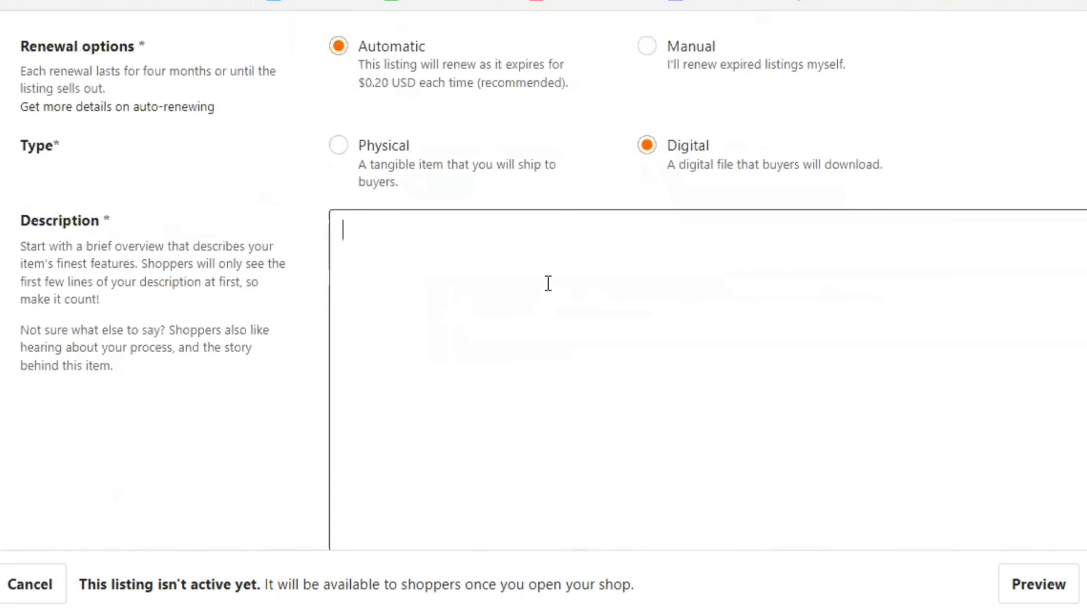
pyautogui.scroll(-6, 548, 284)
pyautogui.scroll(6, 548, 284)
pyautogui.scroll(-9, 548, 284)
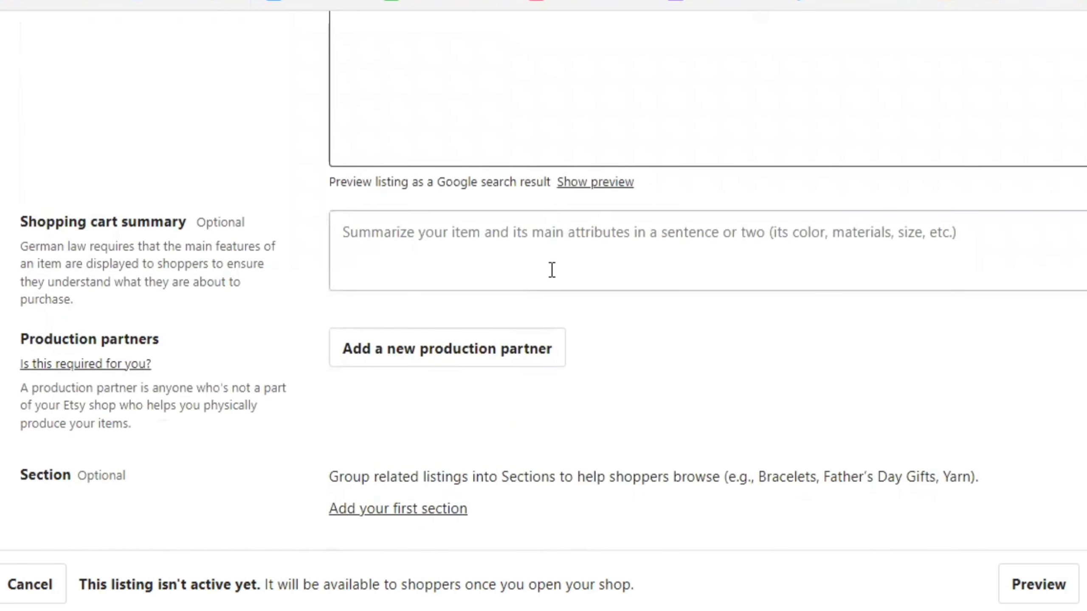
pyautogui.scroll(-3, 553, 278)
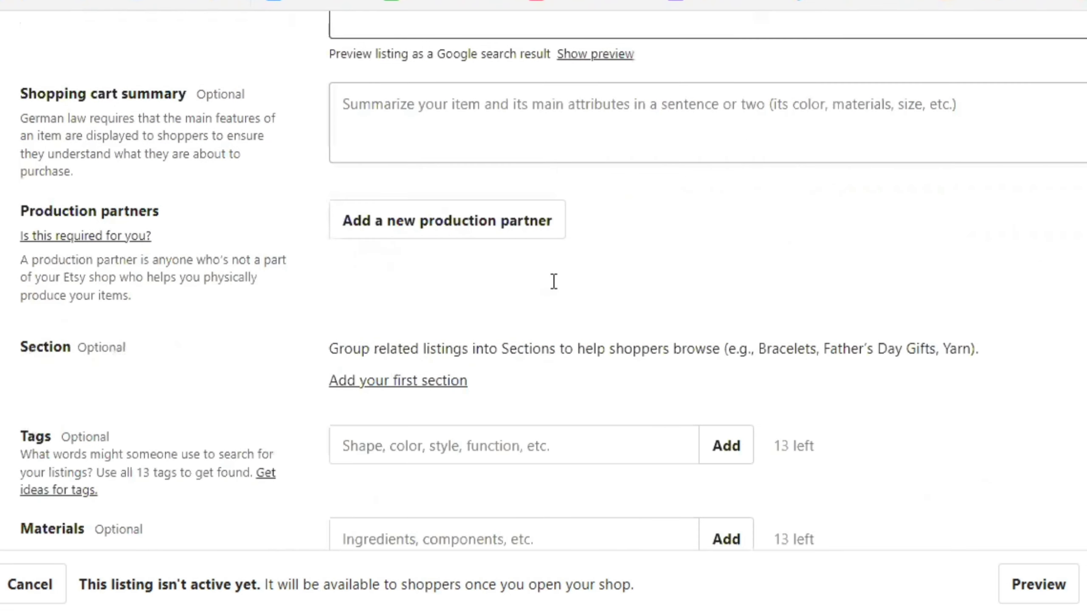
pyautogui.scroll(-6, 552, 278)
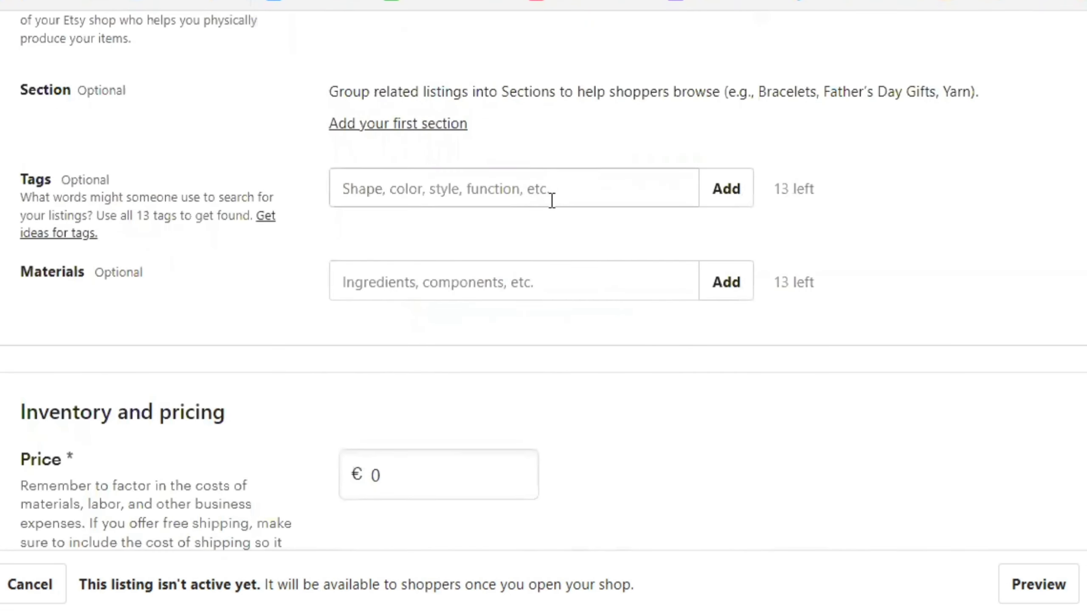
pyautogui.scroll(-6, 552, 202)
pyautogui.click(510, 229)
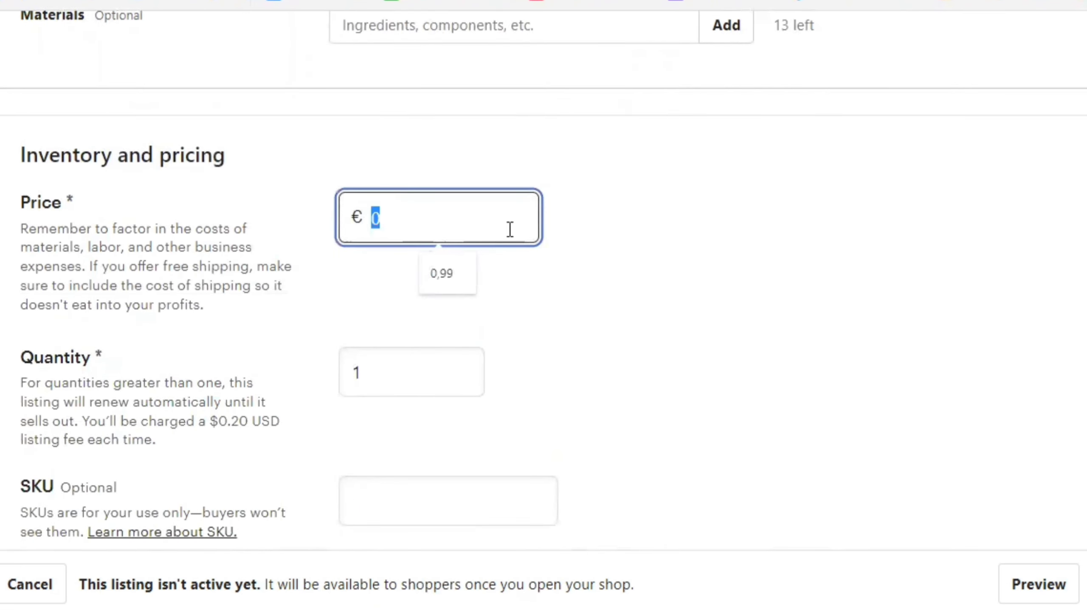
pyautogui.write('4.97')
pyautogui.click(598, 244)
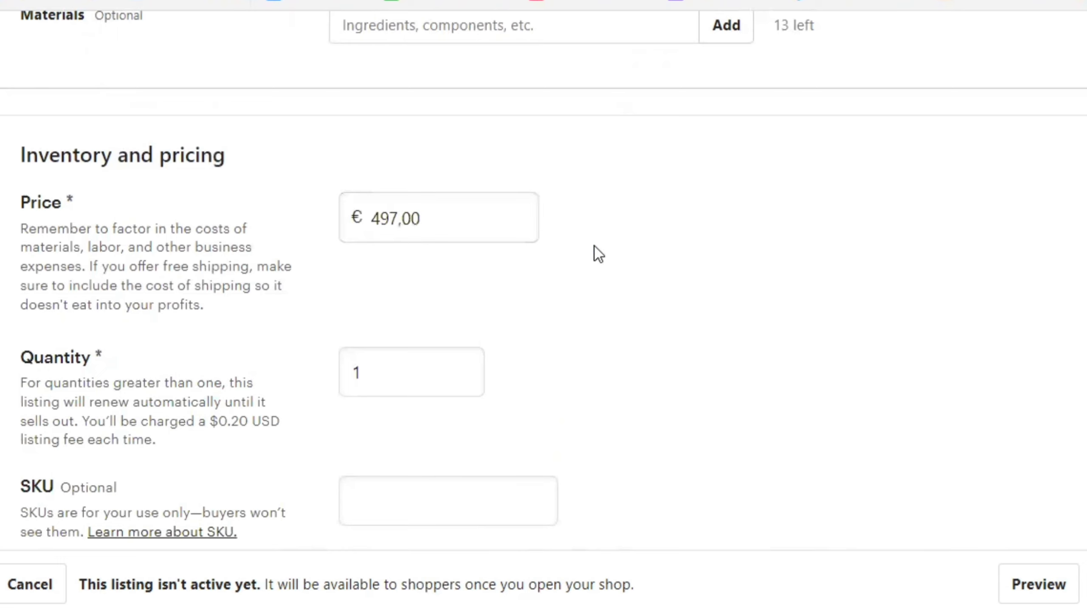
# - Set the listing's price to 4,97 euros
pyautogui.click(451, 221)
pyautogui.write('4,87')
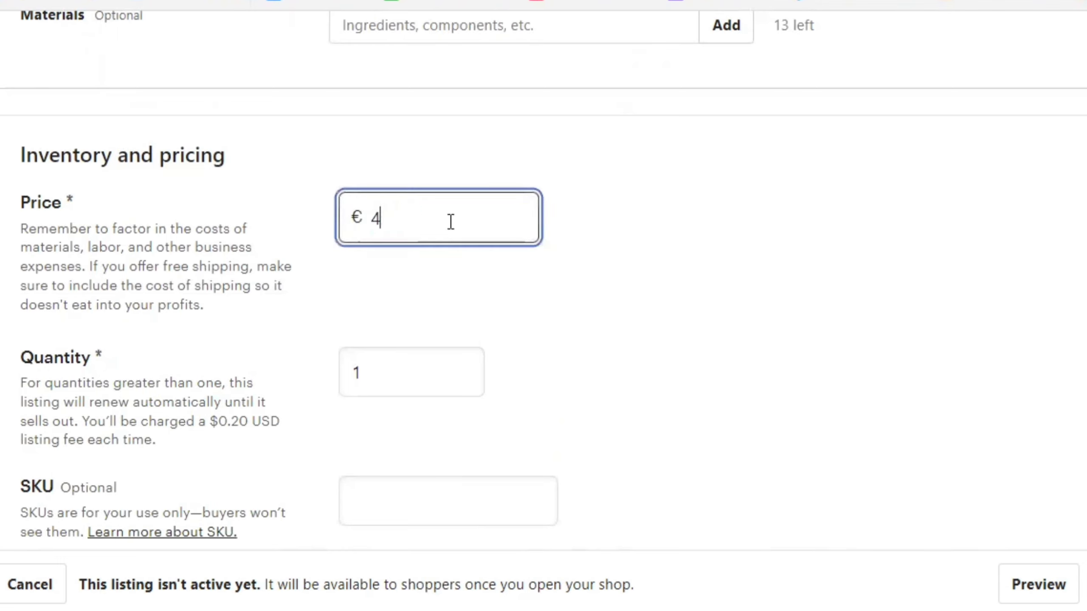
pyautogui.press('BackSpace')
pyautogui.press('BackSpace')
pyautogui.write('97')
pyautogui.click(631, 265)
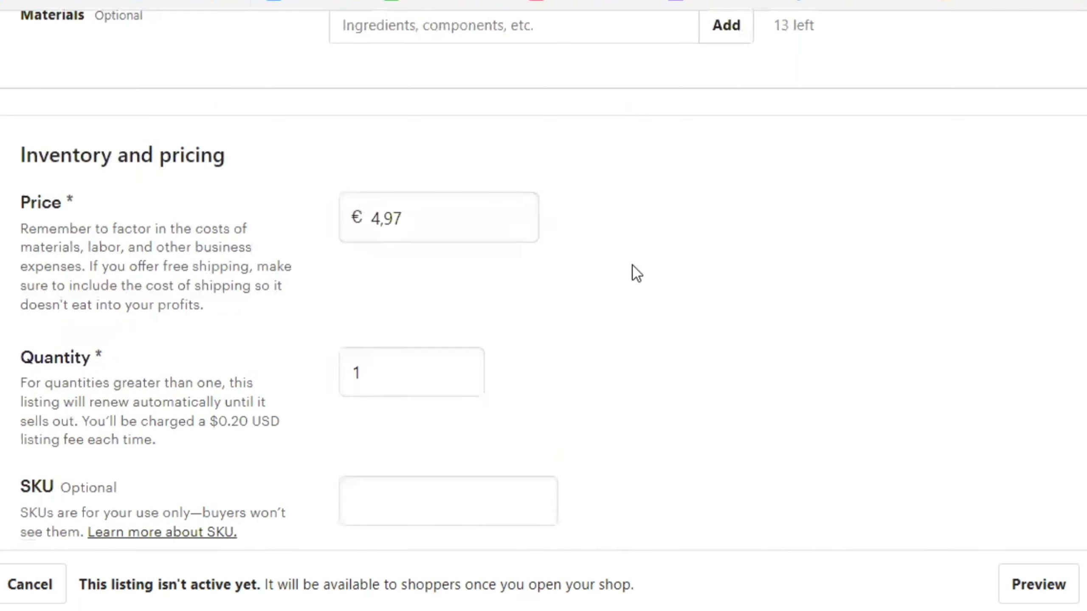
# - Upload the "Yellow vintage flowers" image from Downloads as the listing's digital file for buyers
pyautogui.scroll(-3, 583, 268)
pyautogui.scroll(-6, 583, 268)
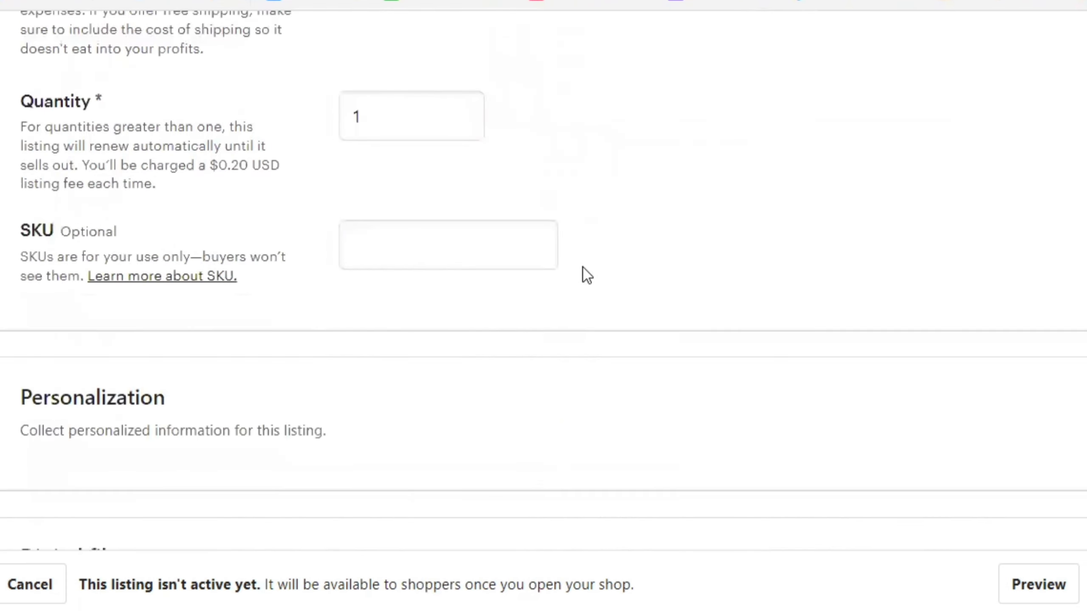
pyautogui.scroll(-3, 583, 268)
pyautogui.scroll(-3, 507, 274)
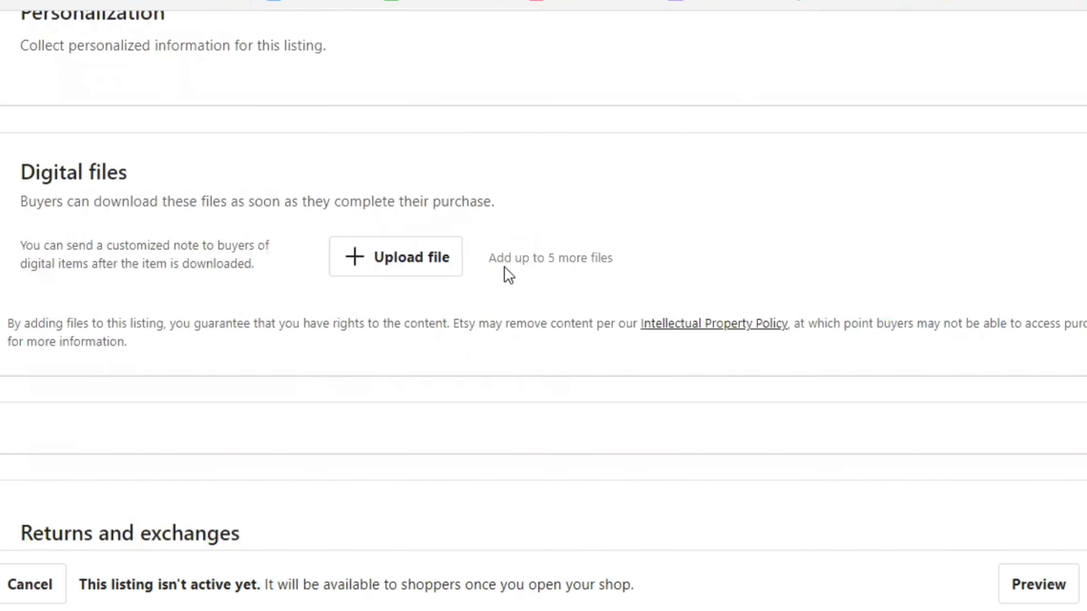
pyautogui.click(386, 271)
pyautogui.click(905, 161)
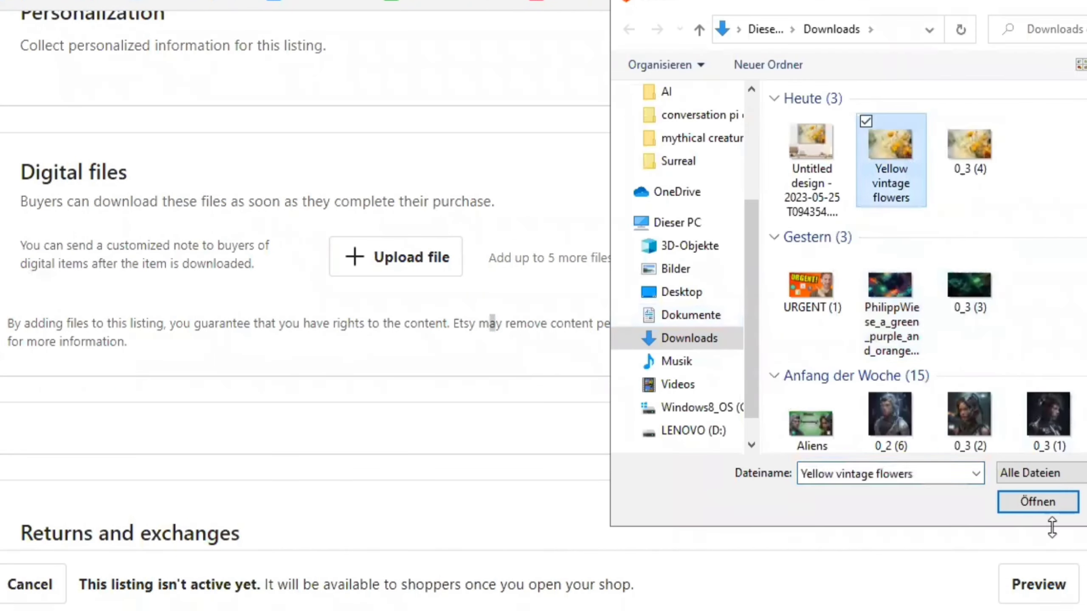
pyautogui.click(1037, 502)
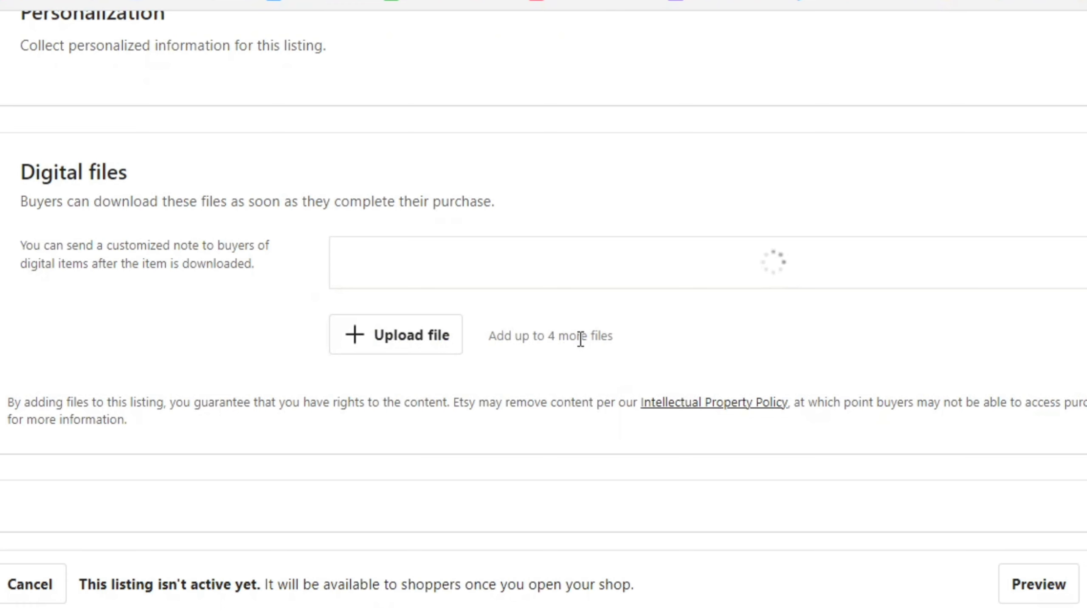
pyautogui.scroll(-3, 580, 339)
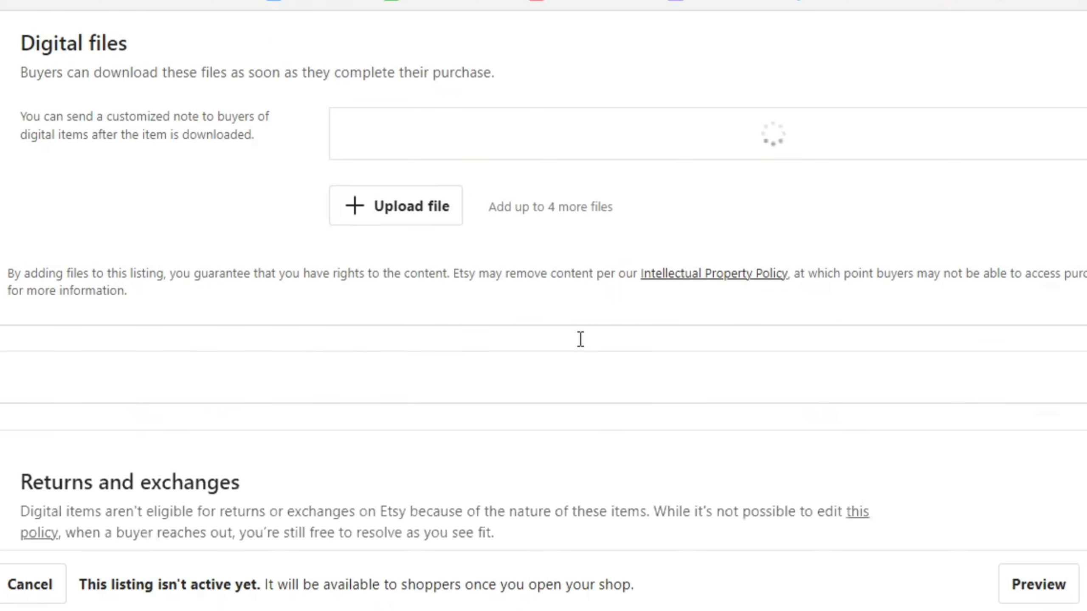
pyautogui.scroll(-6, 579, 339)
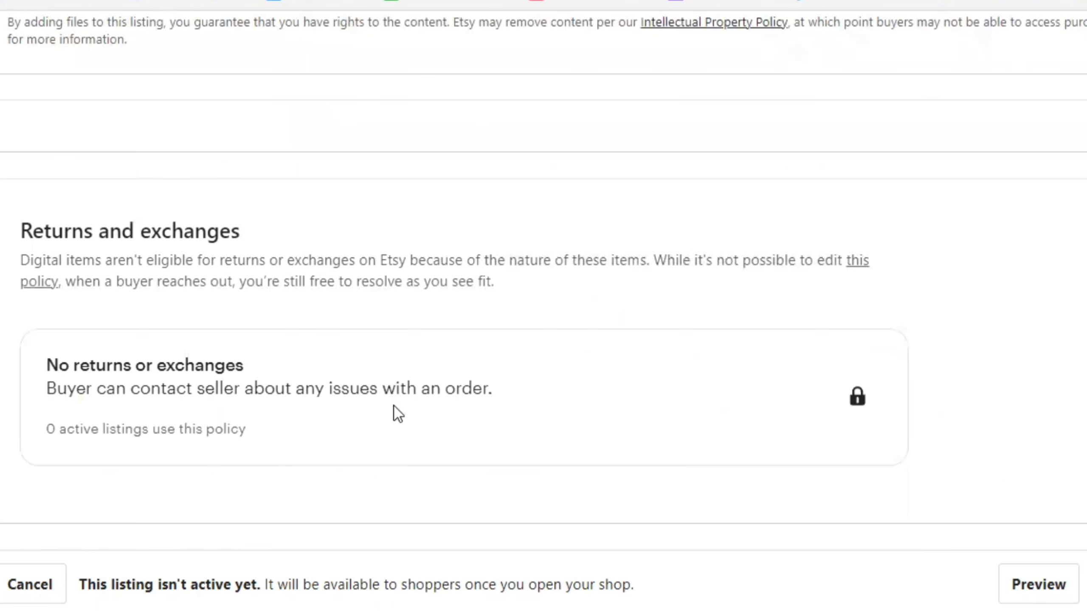
# - Examine the digital files, inventory and pricing, tags and title fields of the listing form
pyautogui.scroll(6, 624, 421)
pyautogui.scroll(3, 624, 420)
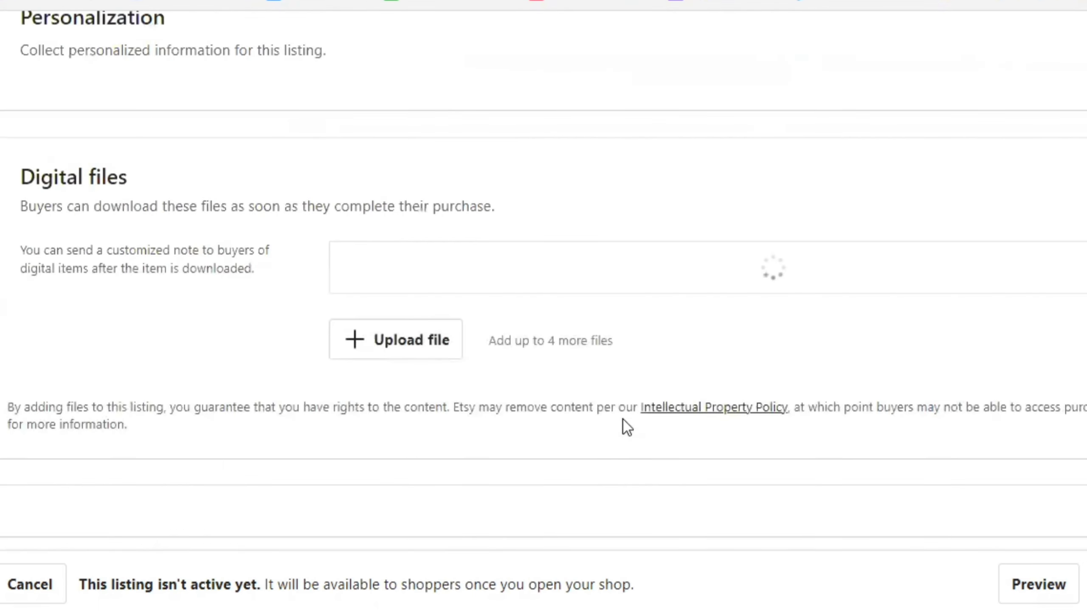
pyautogui.scroll(9, 623, 420)
pyautogui.scroll(18, 623, 419)
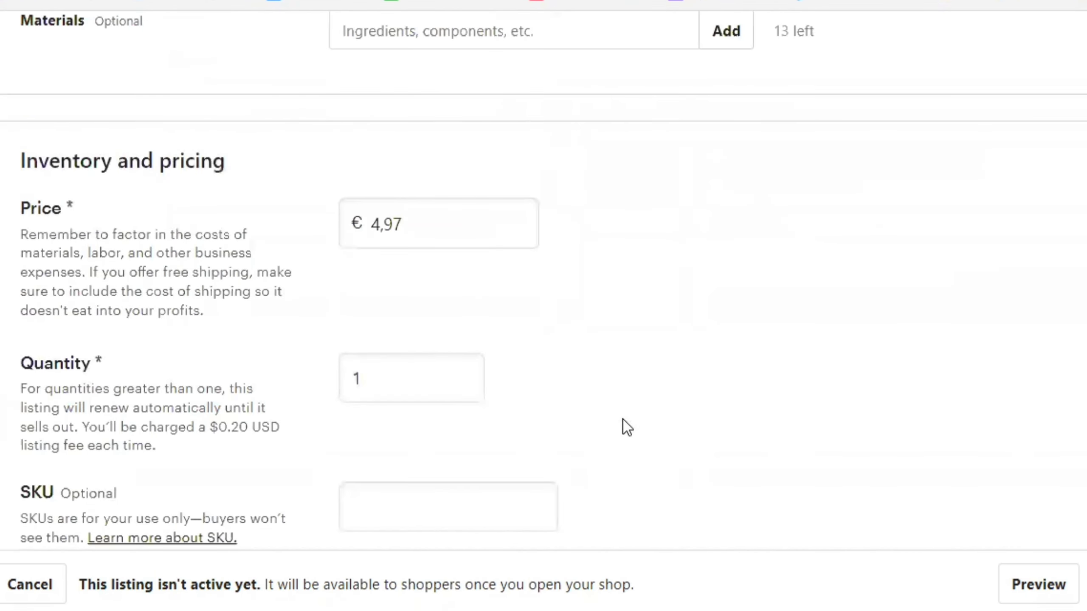
pyautogui.scroll(-3, 623, 420)
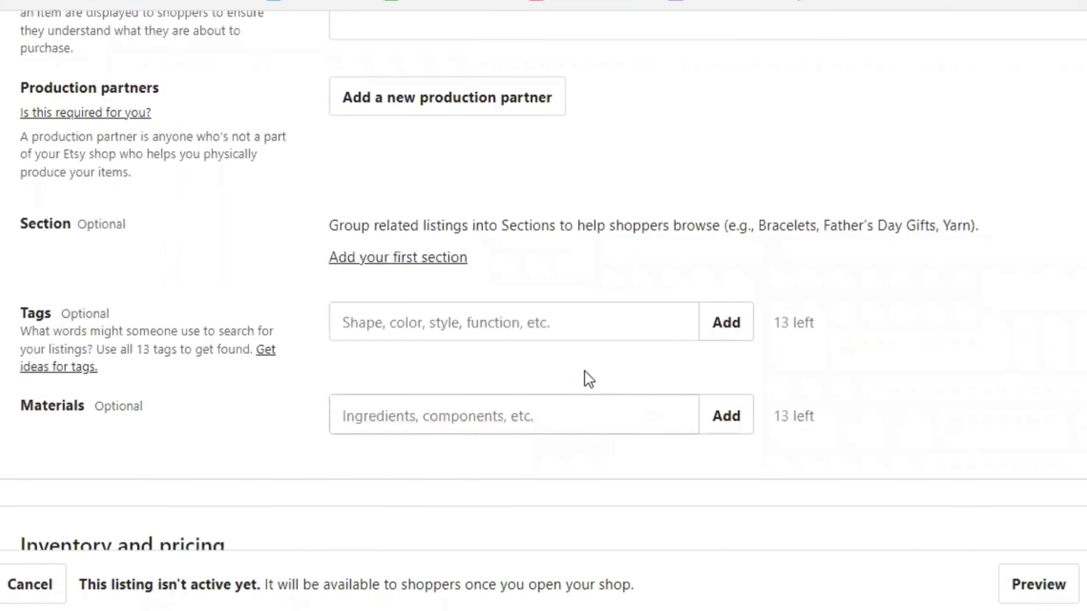
pyautogui.click(555, 326)
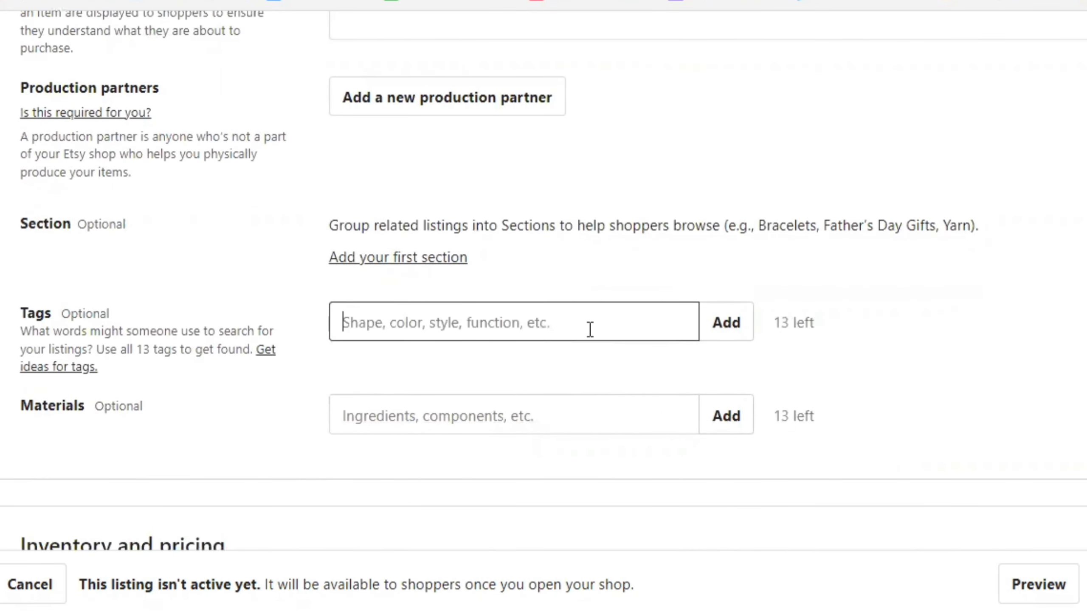
pyautogui.scroll(20, 589, 330)
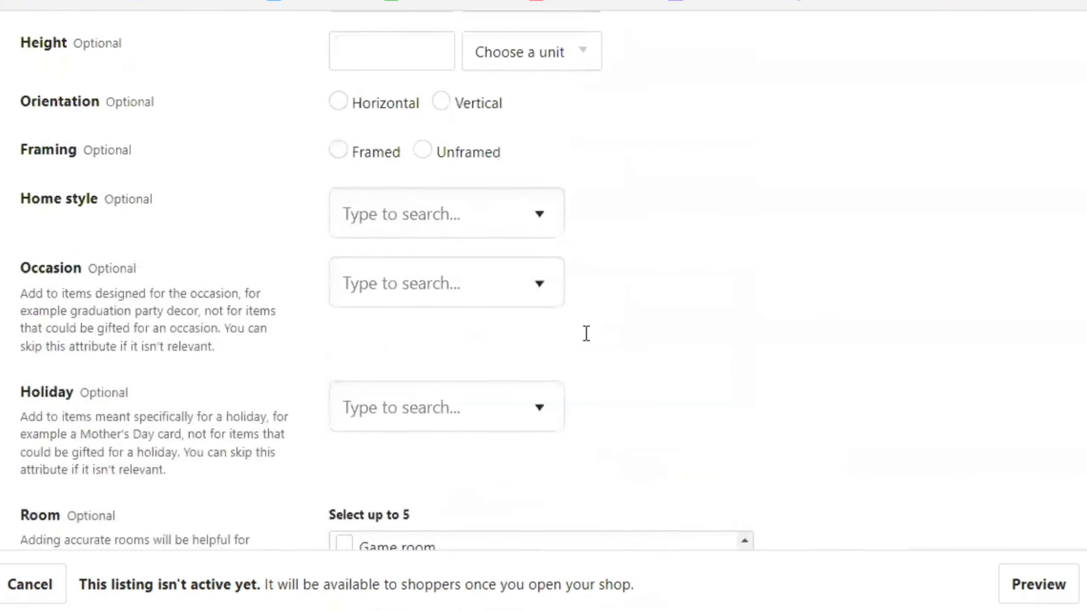
pyautogui.scroll(20, 586, 334)
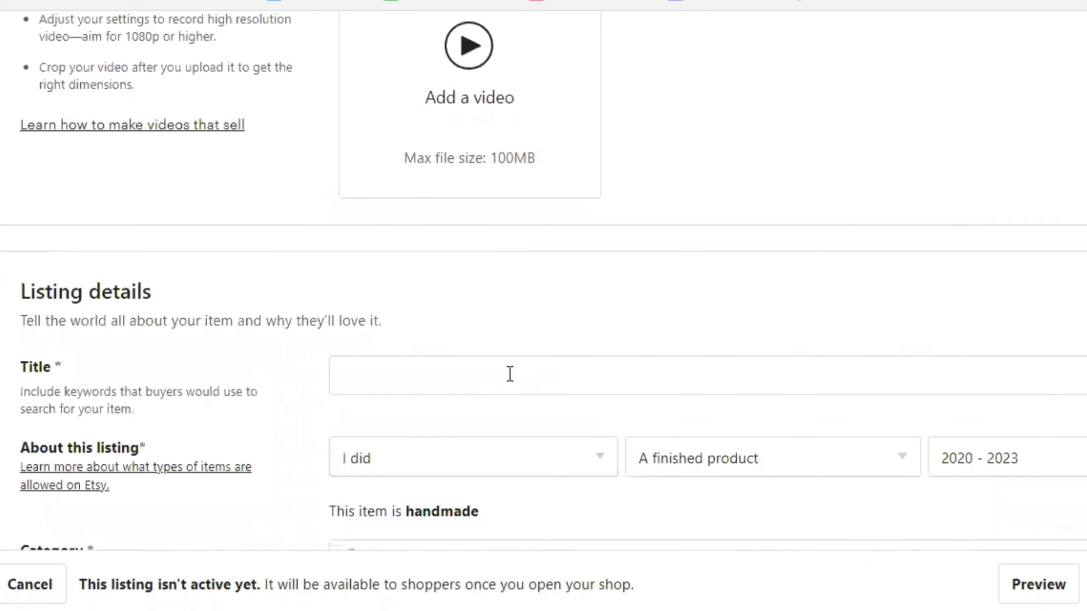
pyautogui.click(468, 375)
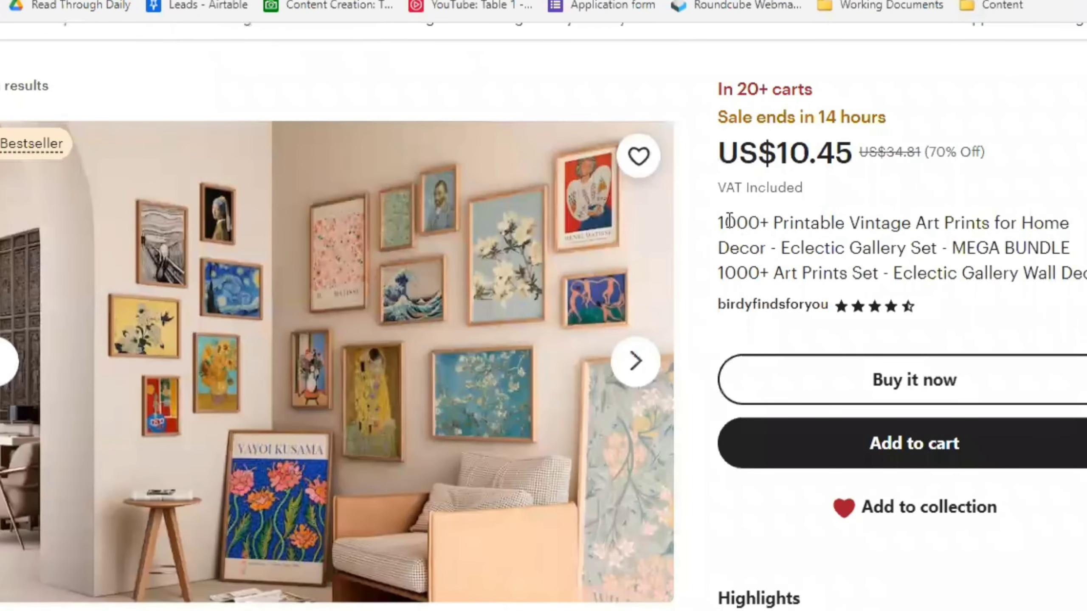
# - Copy "Printable Vintage Art Prints for Home Decor" from the competitor's listing title into the Google Docs keywords document, followed by blank lines
pyautogui.moveTo(777, 219); pyautogui.dragTo(953, 226)
pyautogui.moveTo(1033, 222); pyautogui.dragTo(776, 252)
pyautogui.hotkey('ctrl', 'c')
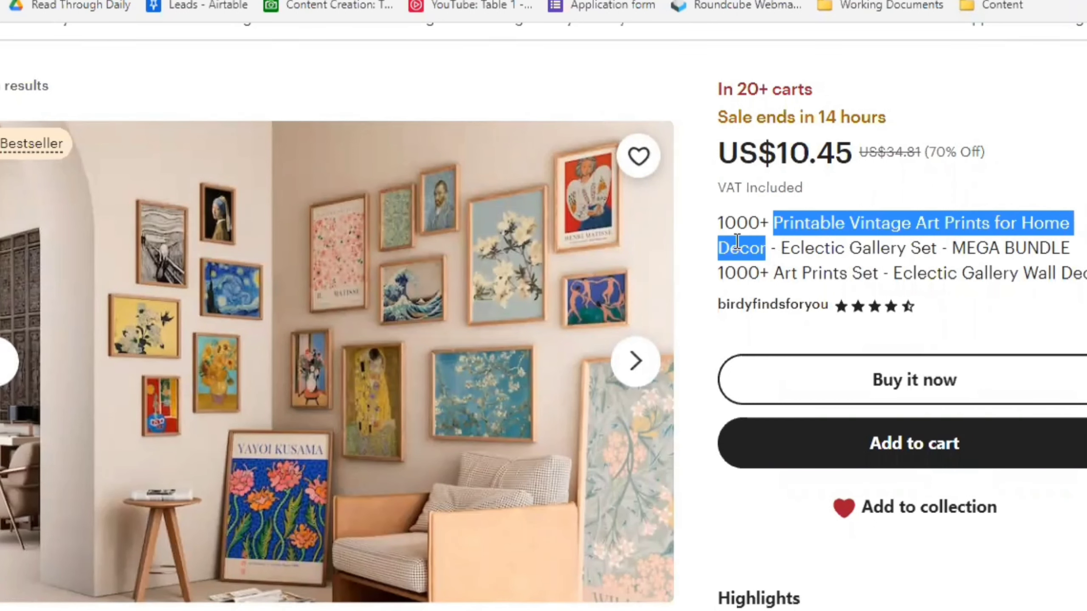
pyautogui.hotkey('ctrl', 'Tab')
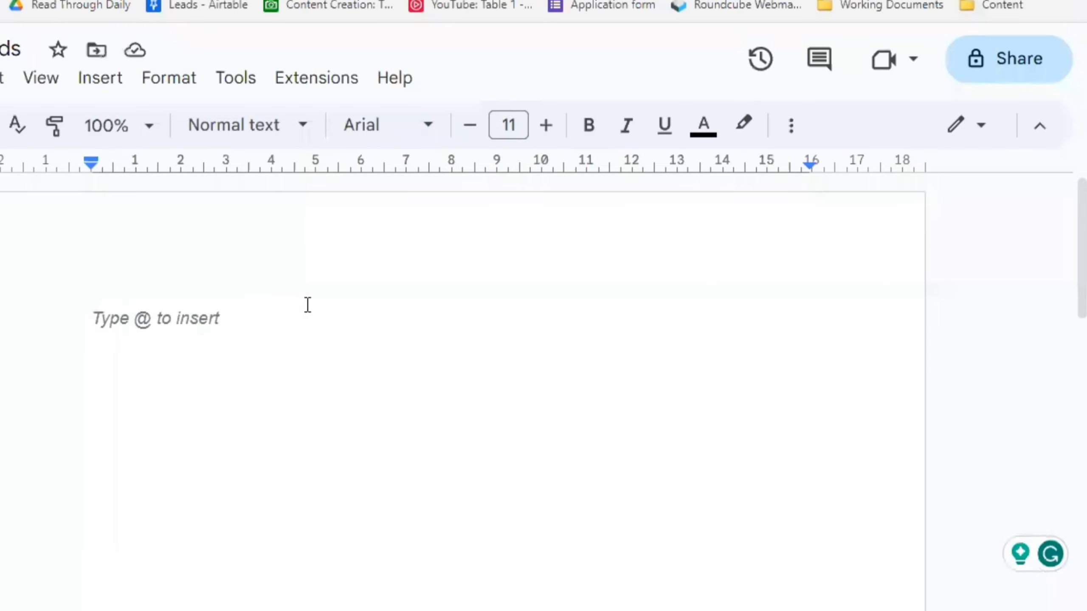
pyautogui.hotkey('ctrl', 'v')
pyautogui.press('Return')
pyautogui.press('Return')
pyautogui.press('Return')
pyautogui.press('Return')
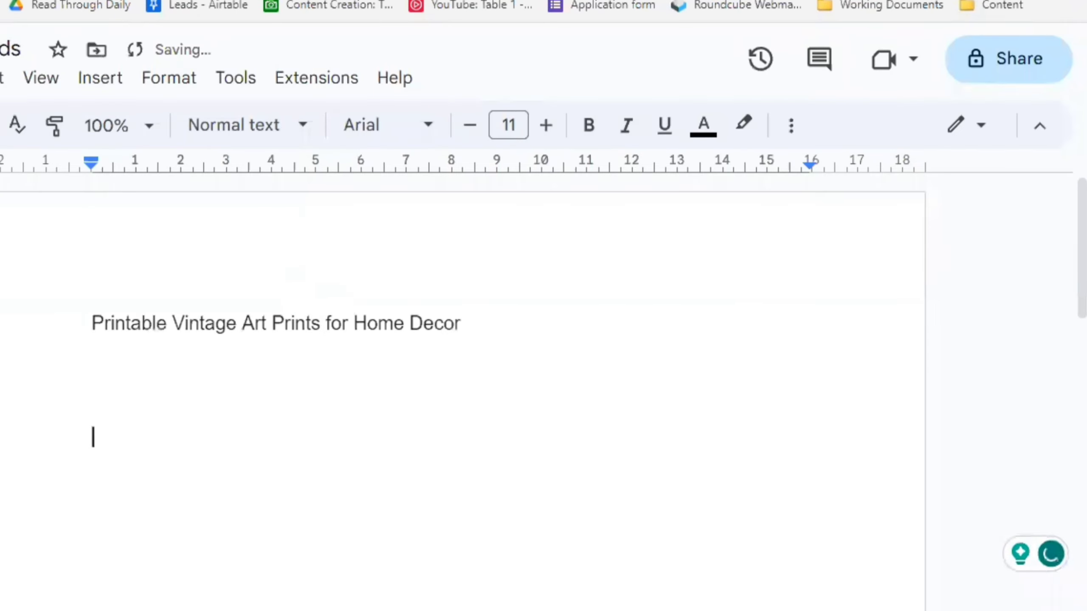
# - Copy "Wall Decor" from the end of the competitor's Etsy listing title into the keywords document
pyautogui.hotkey('ctrl', 'shift', 'Tab')
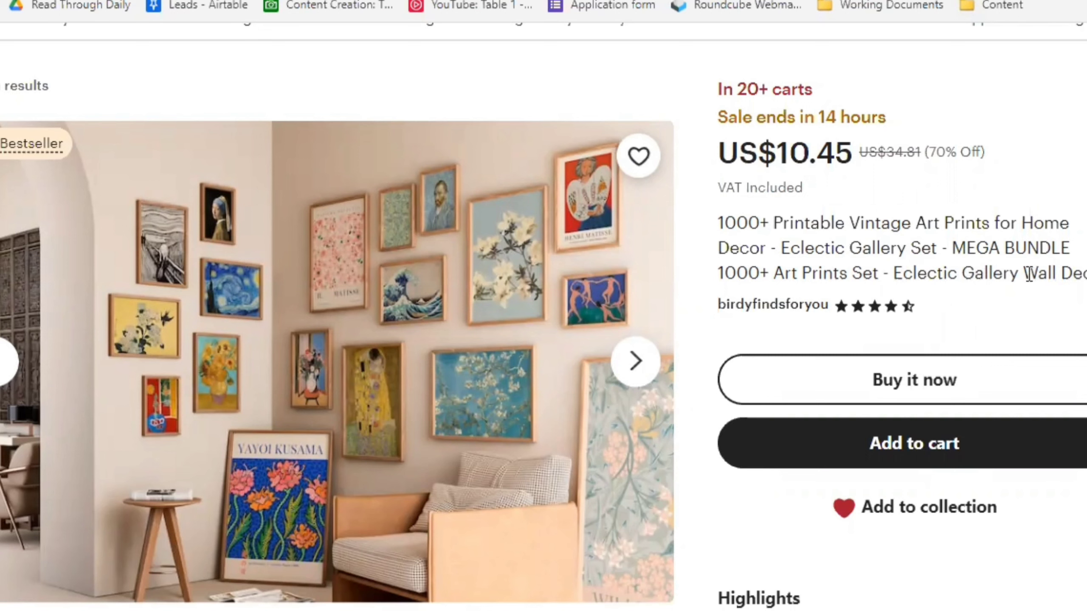
pyautogui.moveTo(1027, 274); pyautogui.dragTo(1084, 274)
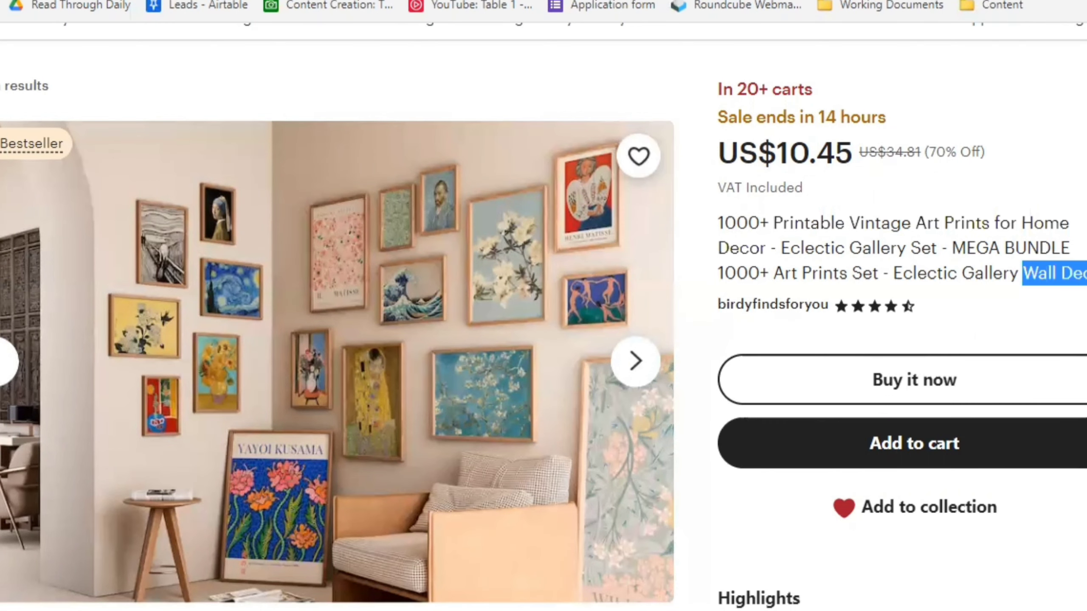
pyautogui.hotkey('ctrl', 'c')
pyautogui.hotkey('ctrl', 'Tab')
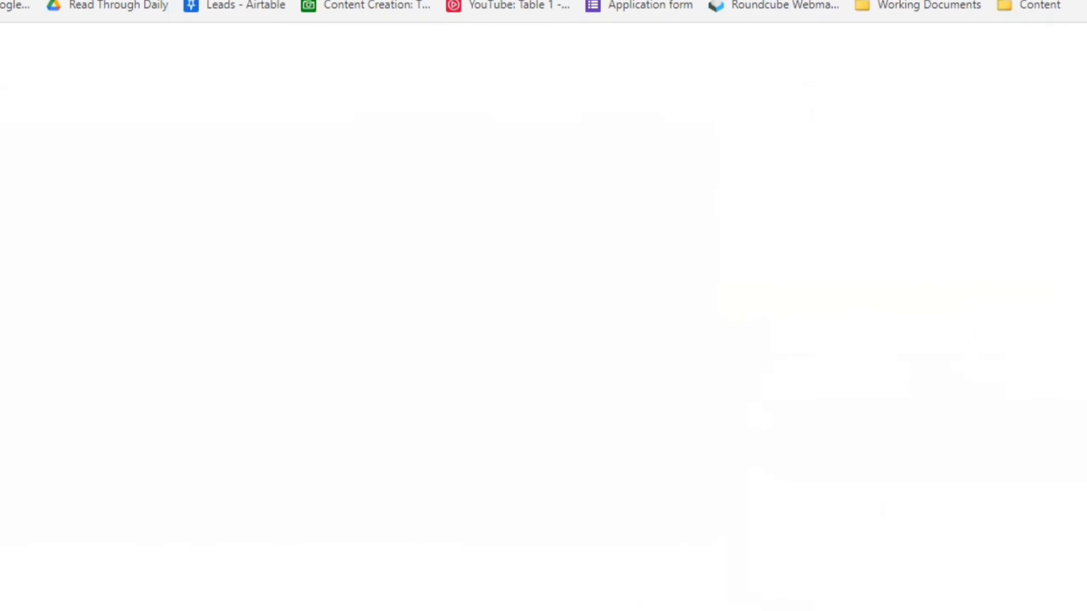
pyautogui.hotkey('ctrl', 'v')
# - Check the related searches at the end of the competitor's Etsy listing and add "Vintage art" to the keywords document
pyautogui.hotkey('ctrl', 'shift', 'Tab')
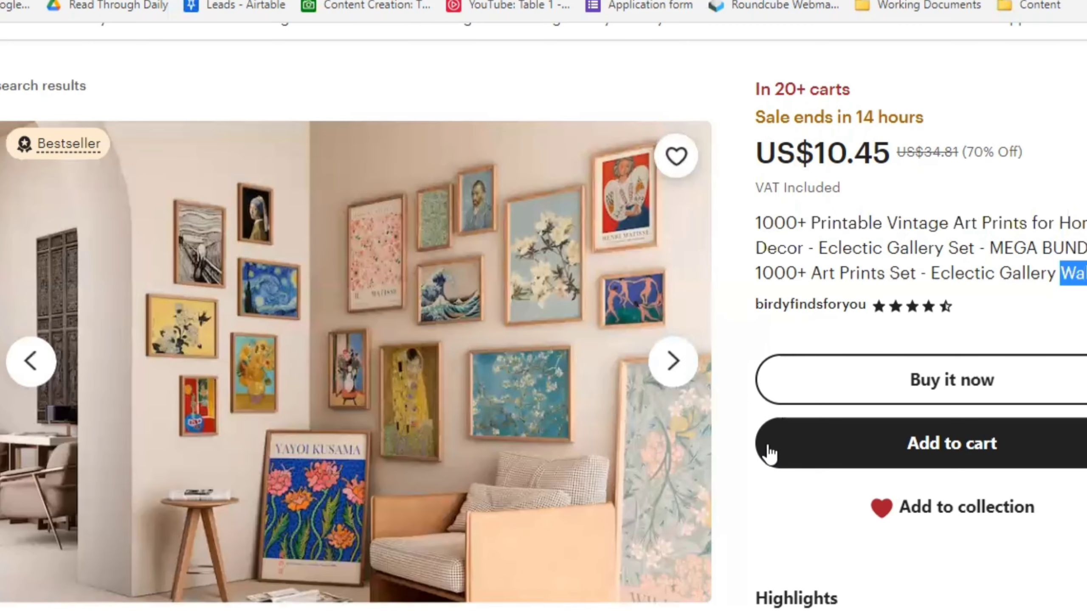
pyautogui.scroll(-5, 727, 447)
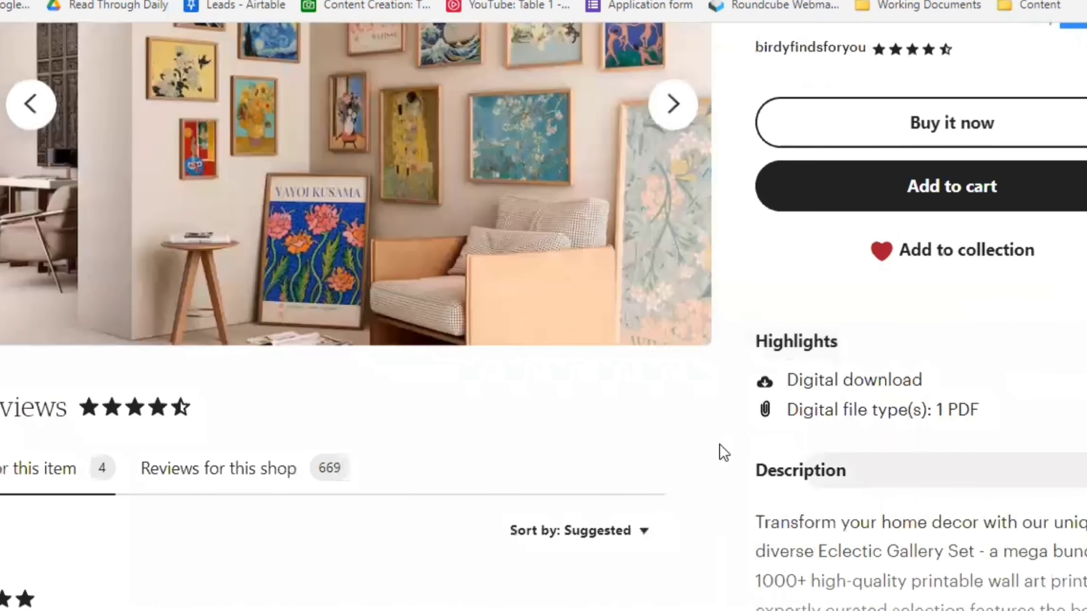
pyautogui.scroll(-5, 720, 446)
pyautogui.scroll(-5, 550, 414)
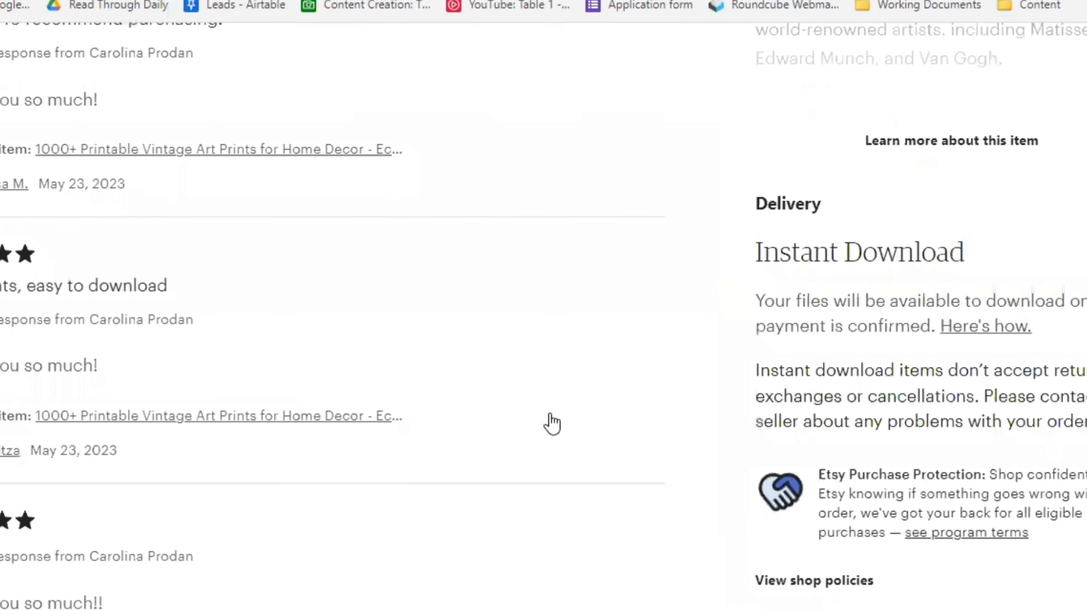
pyautogui.scroll(-10, 551, 420)
pyautogui.scroll(-10, 543, 423)
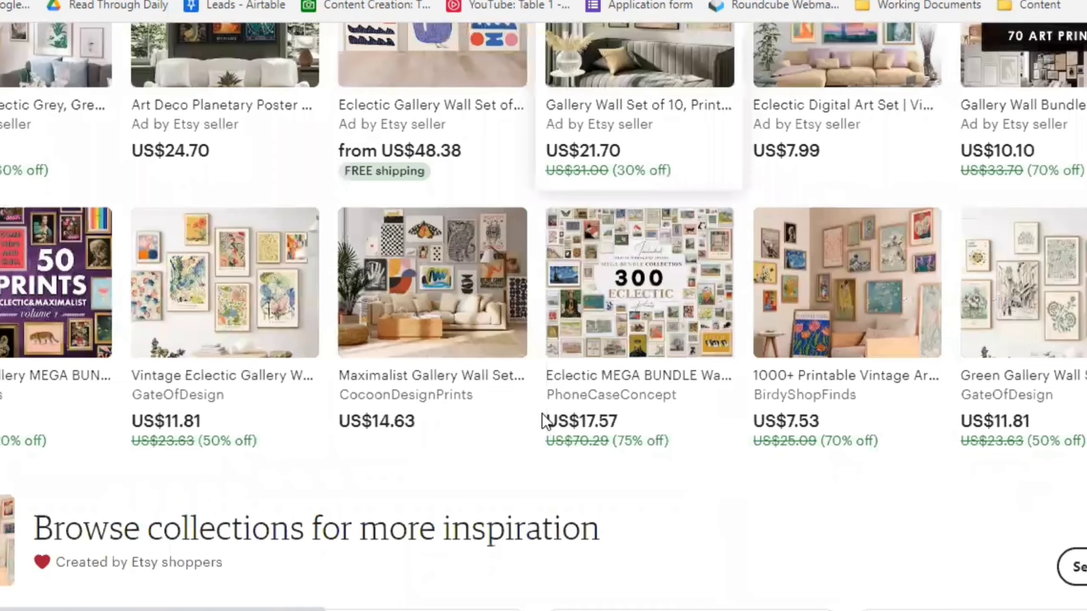
pyautogui.scroll(-5, 544, 423)
pyautogui.scroll(-10, 543, 424)
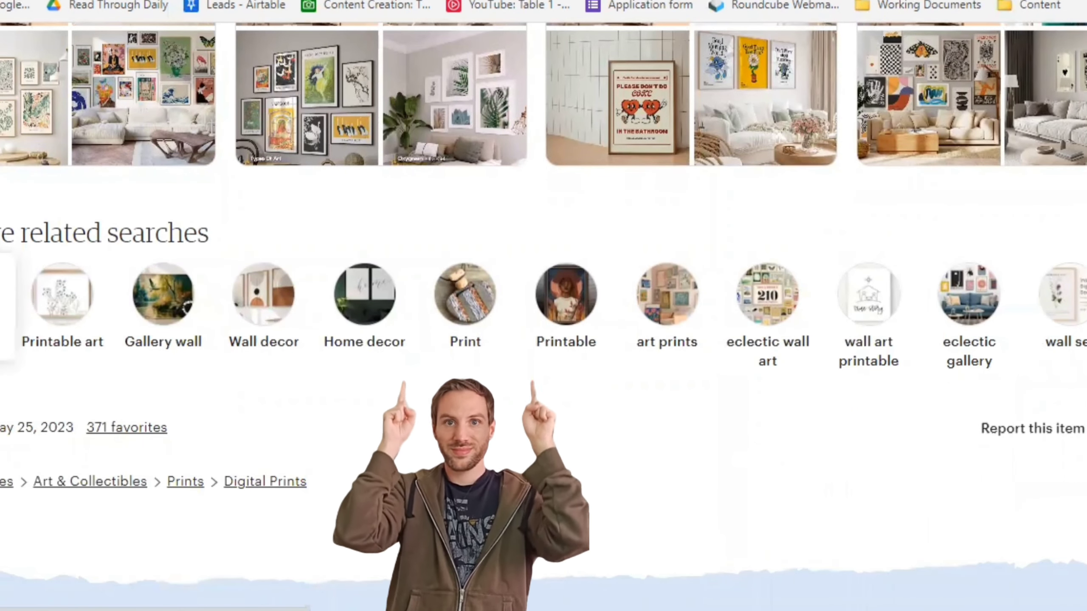
pyautogui.hotkey('ctrl', 'Tab')
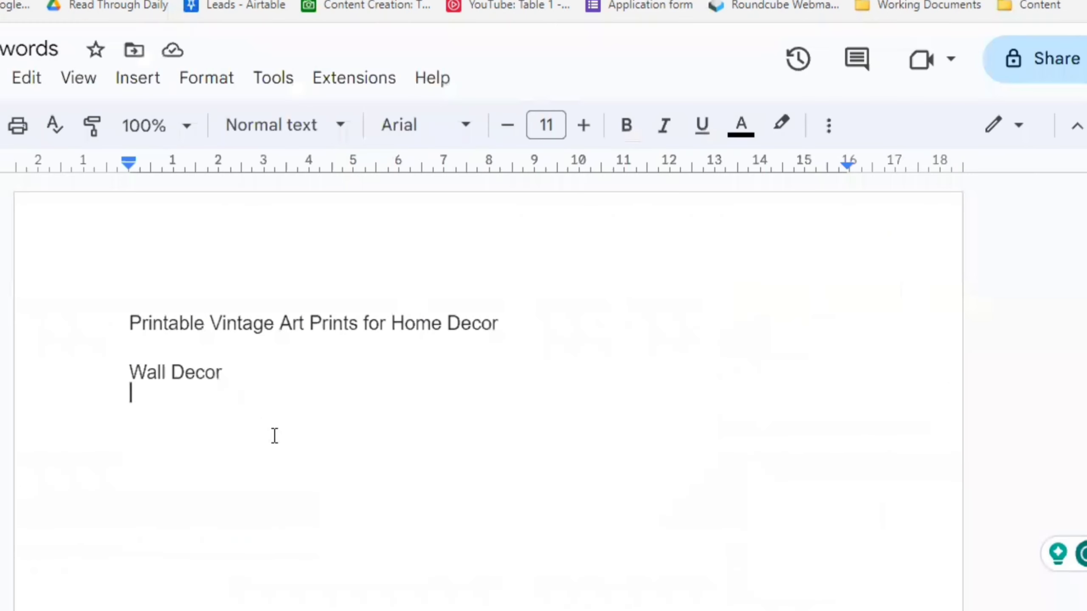
pyautogui.write('vin')
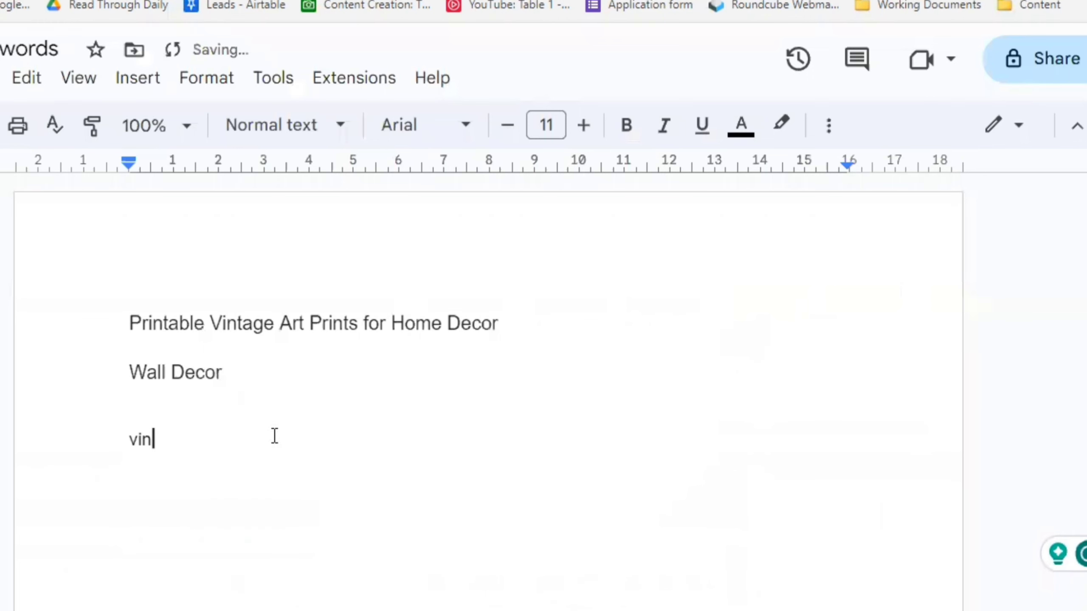
pyautogui.write('tage art')
pyautogui.press('Return')
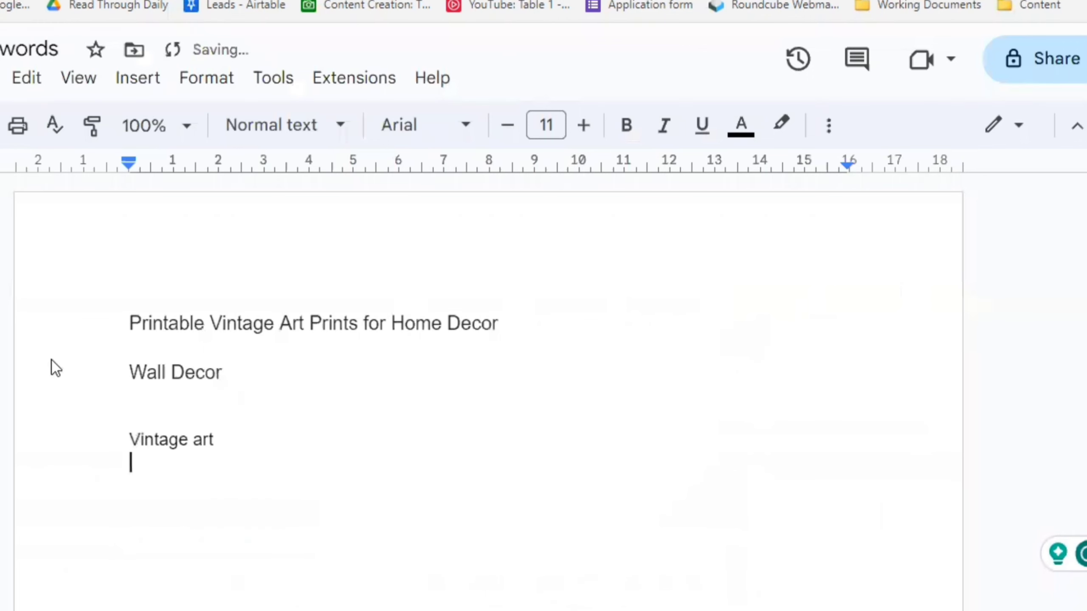
# - Add the related searches "Printable art" and "Gallery wall" on separate lines of the keywords document
pyautogui.hotkey('ctrl', 'shift', 'Tab')
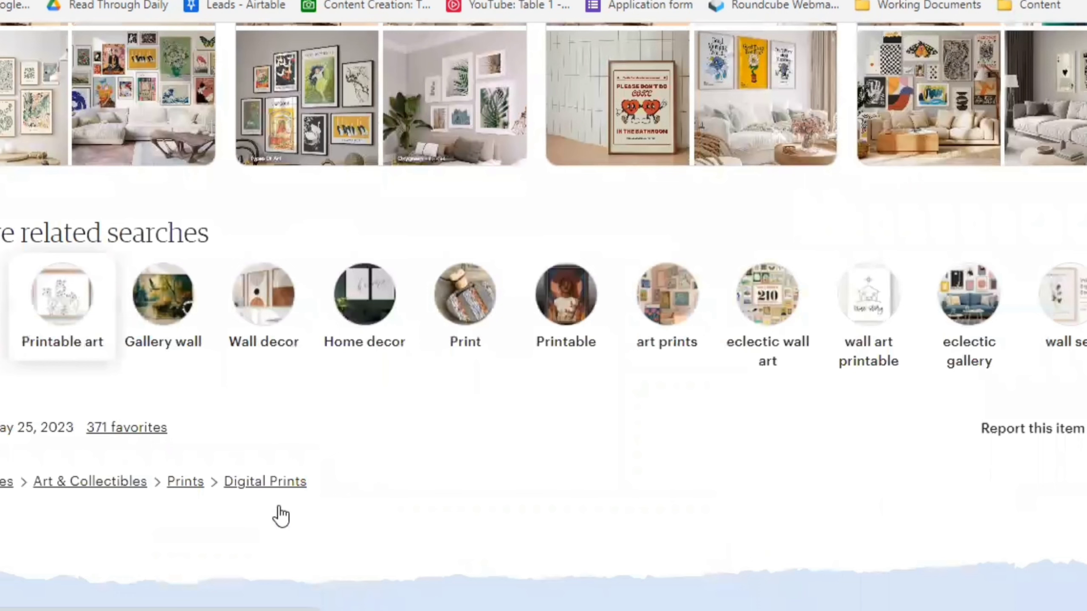
pyautogui.hotkey('ctrl', 'Tab')
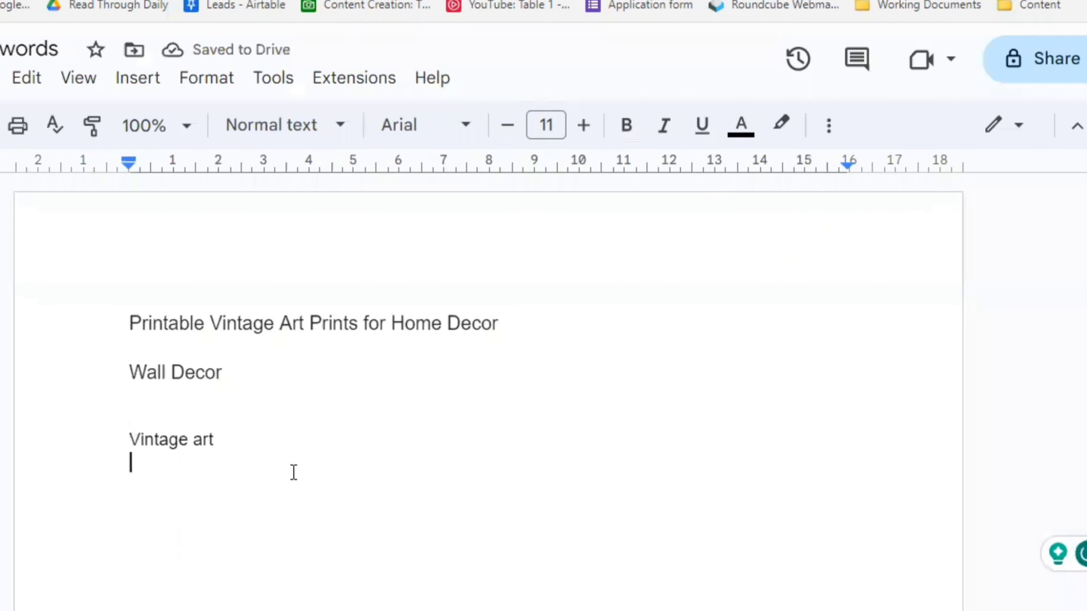
pyautogui.write('printable art')
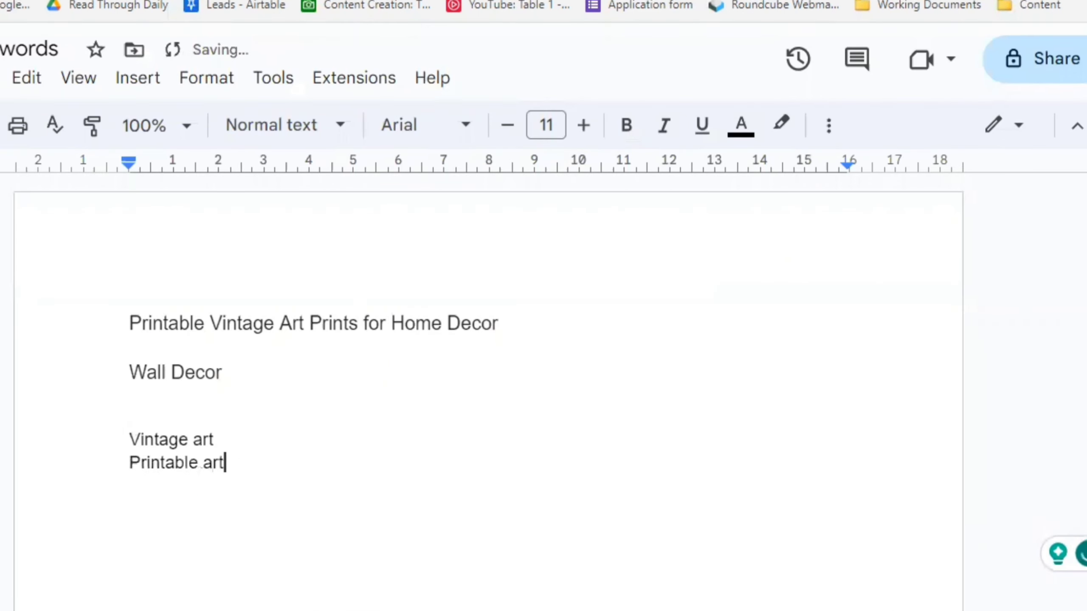
pyautogui.hotkey('ctrl', 'shift', 'Tab')
pyautogui.hotkey('ctrl', 'Tab')
pyautogui.press('Return')
pyautogui.write('gallery wall')
# - Add the related searches "Home decor" and "Print" as the next lines of the keywords document
pyautogui.hotkey('ctrl', 'shift', 'Tab')
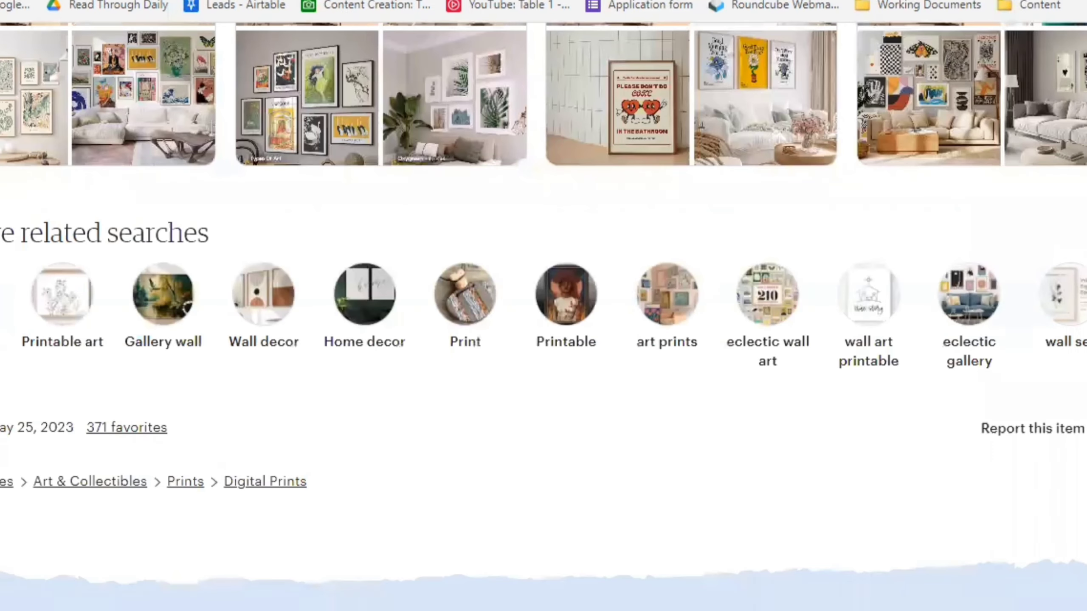
pyautogui.hotkey('ctrl', 'Tab')
pyautogui.press('Return')
pyautogui.write('Home decor')
pyautogui.press('Return')
pyautogui.hotkey('ctrl', 'shift', 'Tab')
pyautogui.hotkey('ctrl', 'Tab')
pyautogui.write('print')
# - Add the related searches "Printable" and "Art prints" below "Print" in the keywords document
pyautogui.hotkey('ctrl', 'shift', 'Tab')
pyautogui.hotkey('ctrl', 'Tab')
pyautogui.press('Return')
pyautogui.write('printable')
pyautogui.hotkey('ctrl', 'shift', 'Tab')
pyautogui.hotkey('ctrl', 'Tab')
pyautogui.press('Return')
pyautogui.write('art prints')
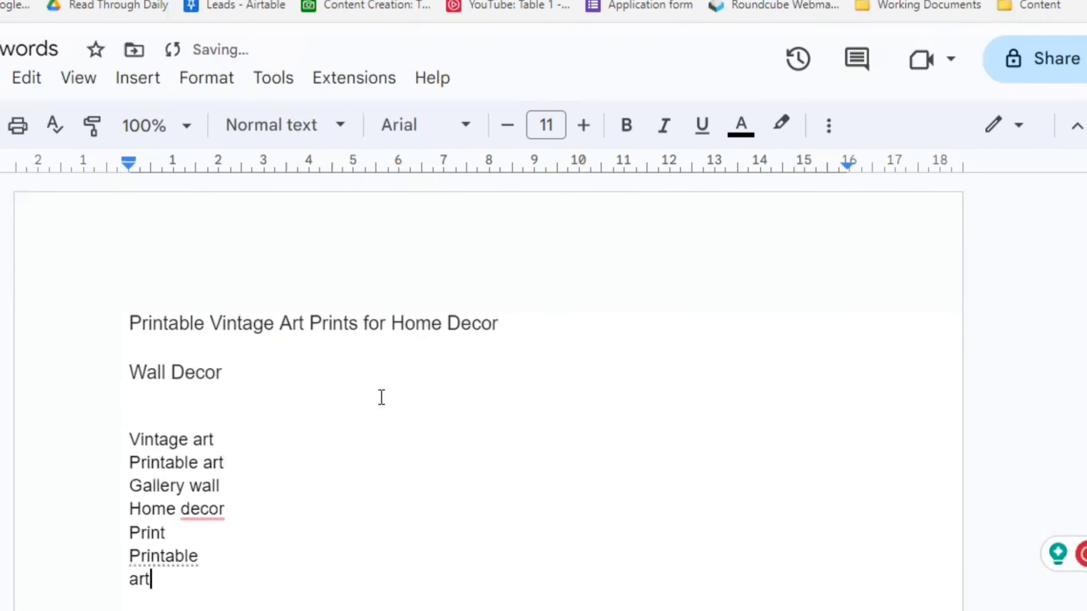
# - Add the related search "Wall art printable" below "Art prints" in the keywords document
pyautogui.hotkey('ctrl', 'shift', 'Tab')
pyautogui.hotkey('ctrl', 'Tab')
pyautogui.press('Return')
pyautogui.write('wall art printable')
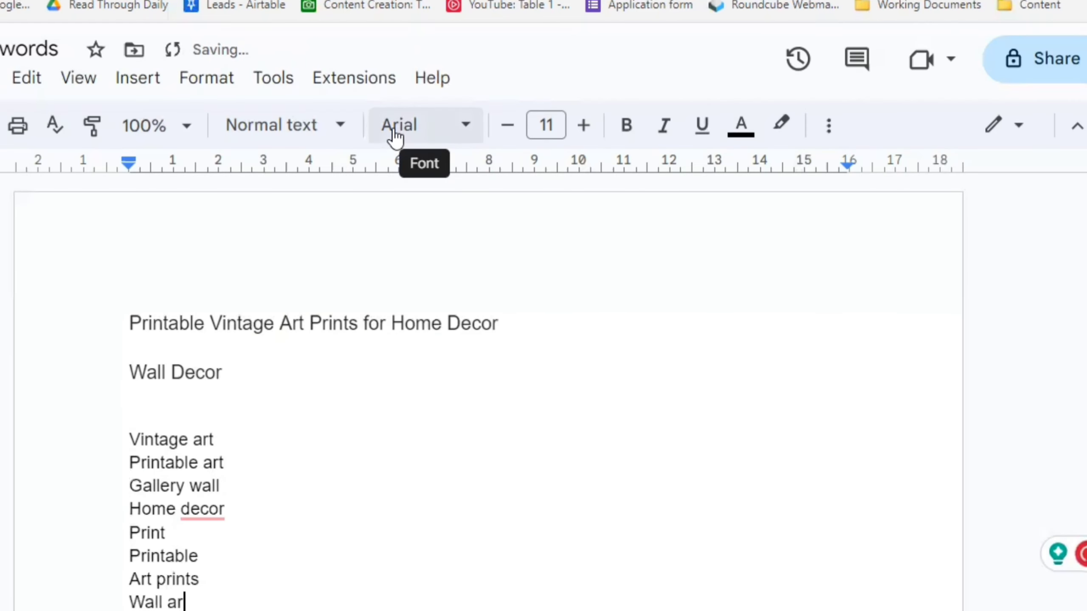
# - Switch to the Etsy listing and search for "vintage yellow flowers digital download"
pyautogui.hotkey('ctrl', 'shift', 'Tab')
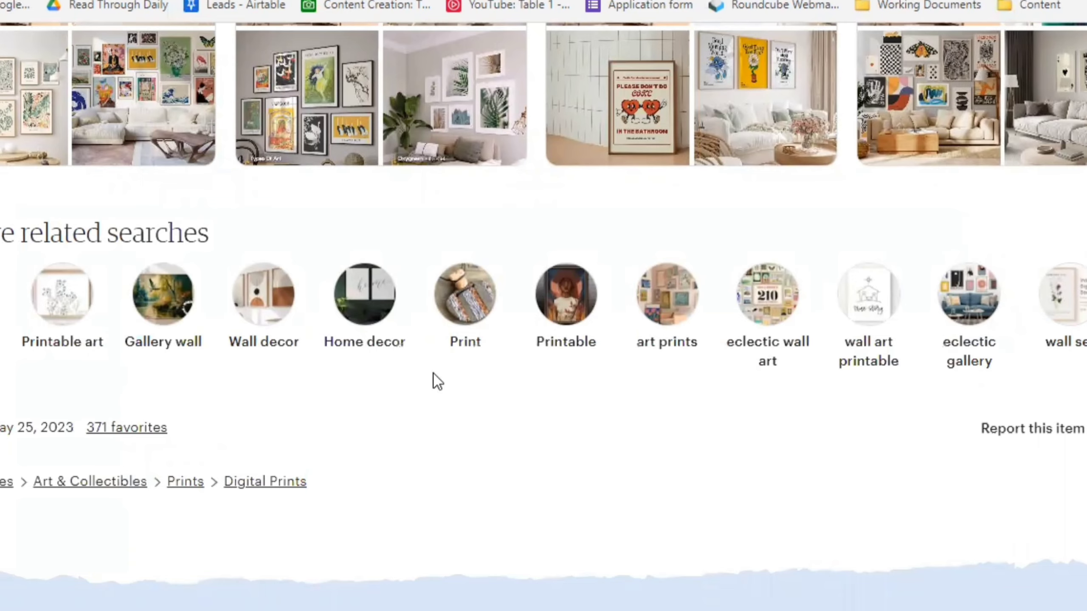
pyautogui.scroll(5, 433, 374)
pyautogui.scroll(10, 433, 374)
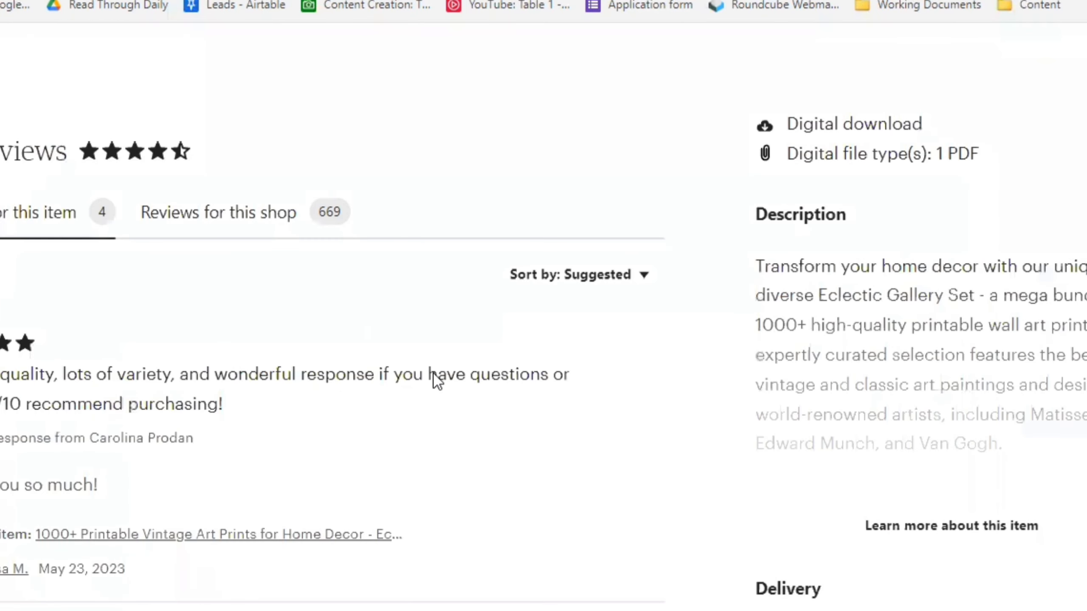
pyautogui.scroll(10, 433, 374)
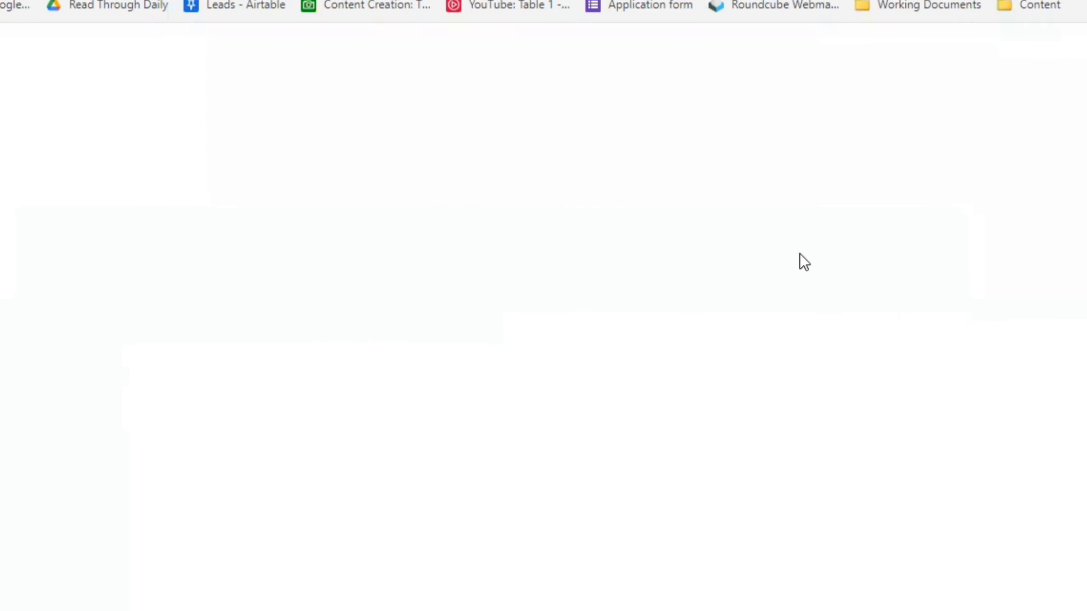
pyautogui.scroll(-3, 820, 300)
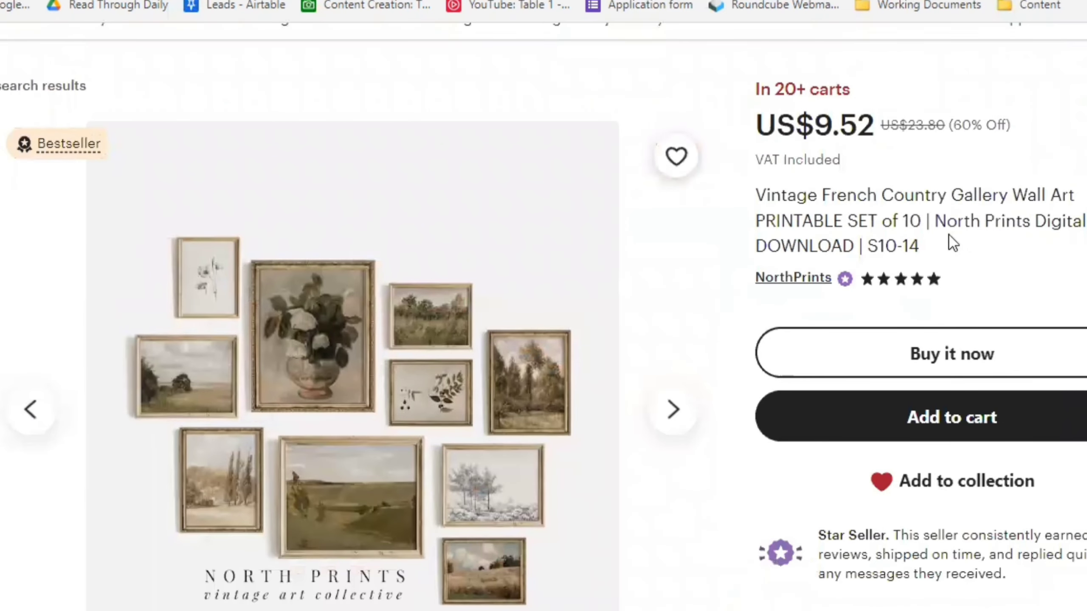
pyautogui.scroll(3, 569, 155)
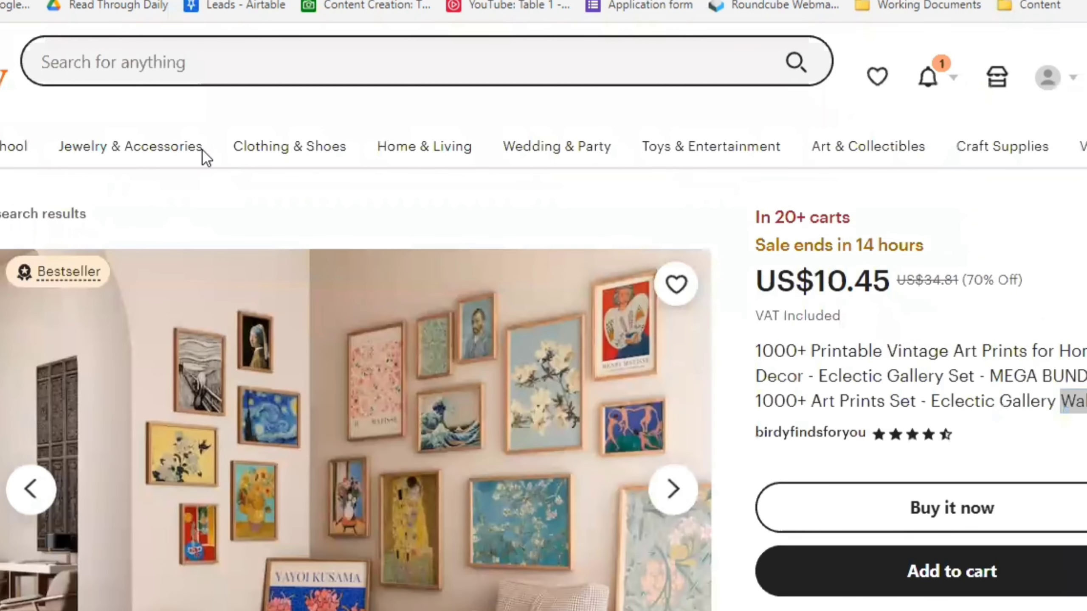
pyautogui.click(235, 60)
pyautogui.write('vin')
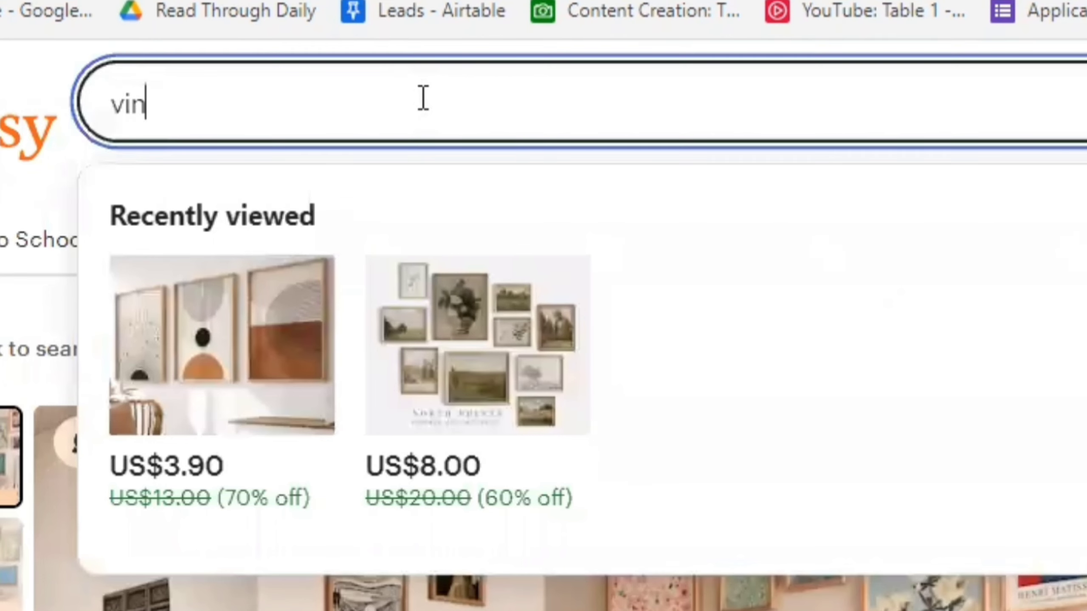
pyautogui.write('tage yellow')
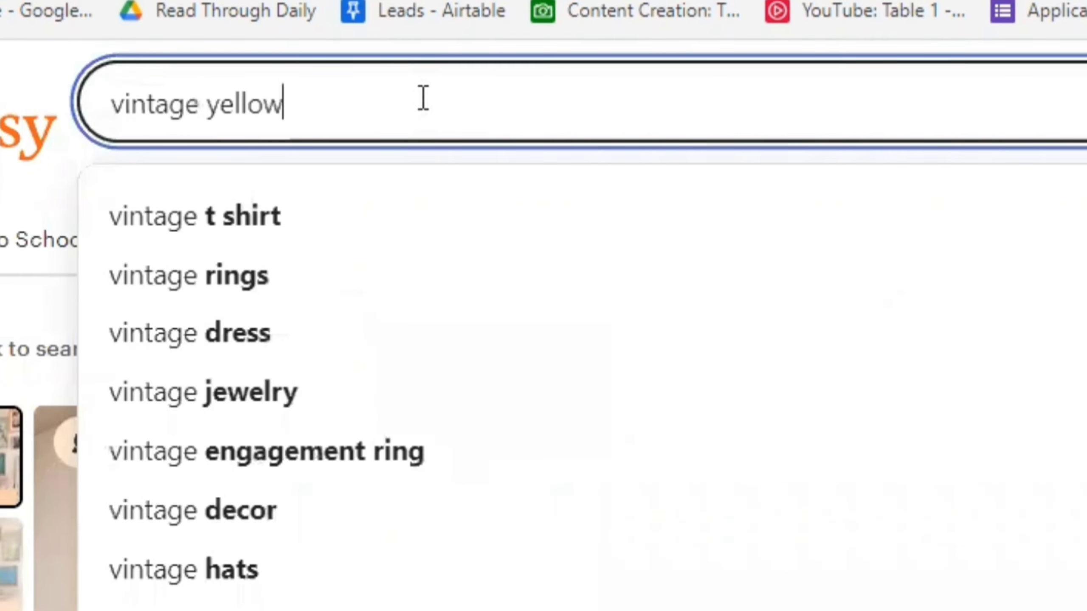
pyautogui.write(' flowers digital download')
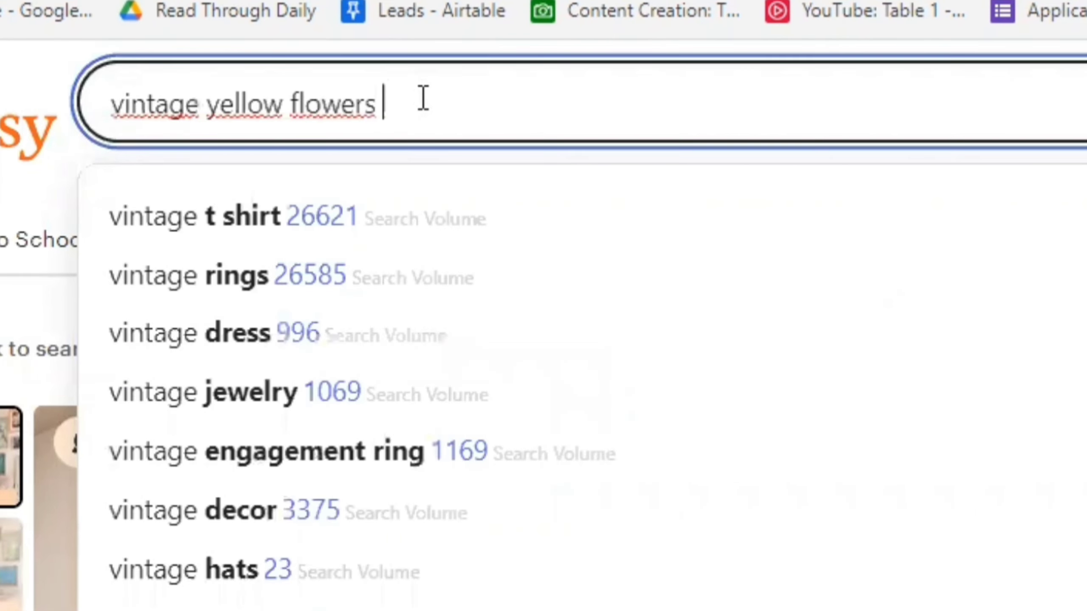
pyautogui.press('Return')
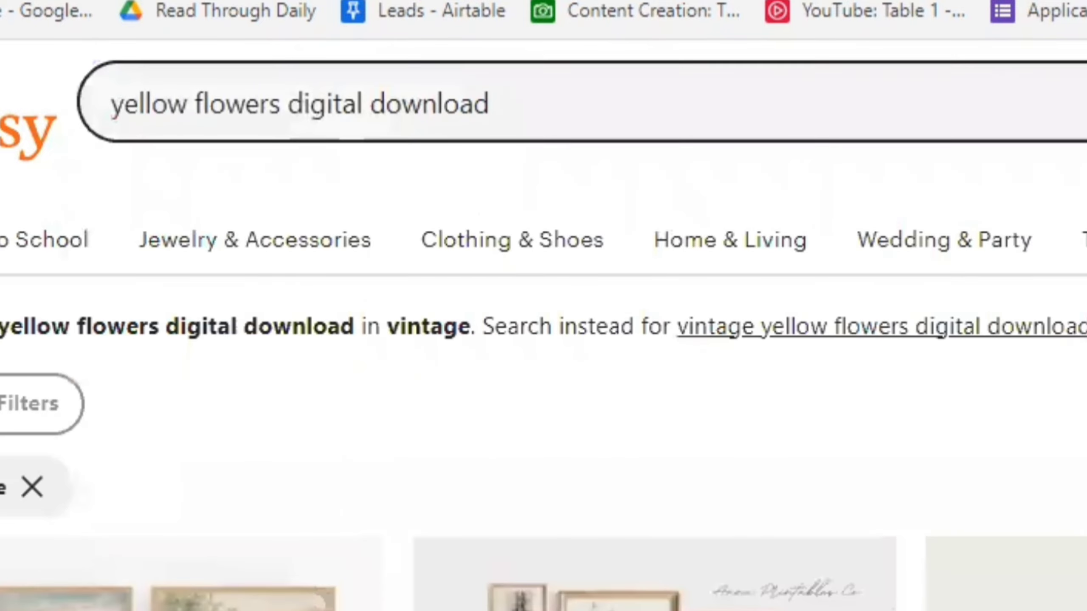
# - Examine the search results, comparing the advertised listings in the first row with the organic flower print listings below
pyautogui.scroll(-10, 569, 450)
pyautogui.scroll(-3, 569, 450)
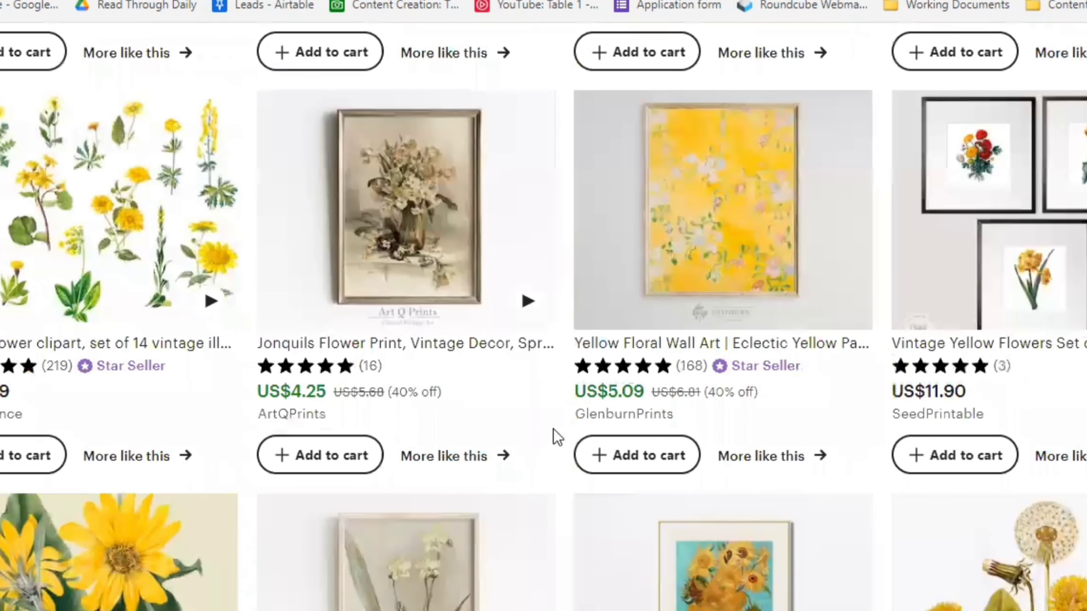
pyautogui.scroll(3, 573, 393)
pyautogui.scroll(-3, 555, 356)
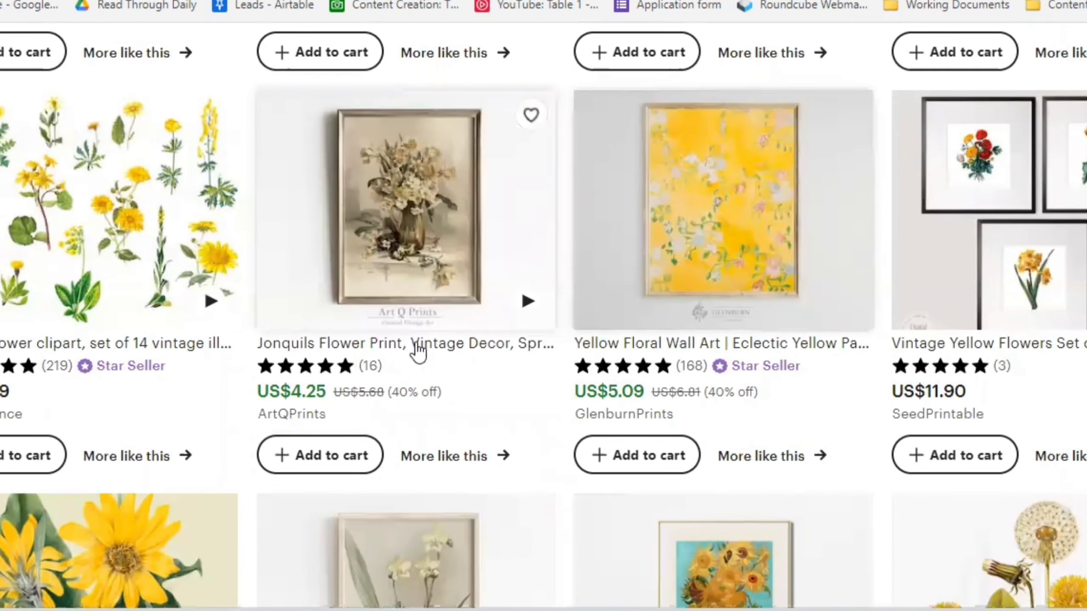
pyautogui.scroll(10, 505, 381)
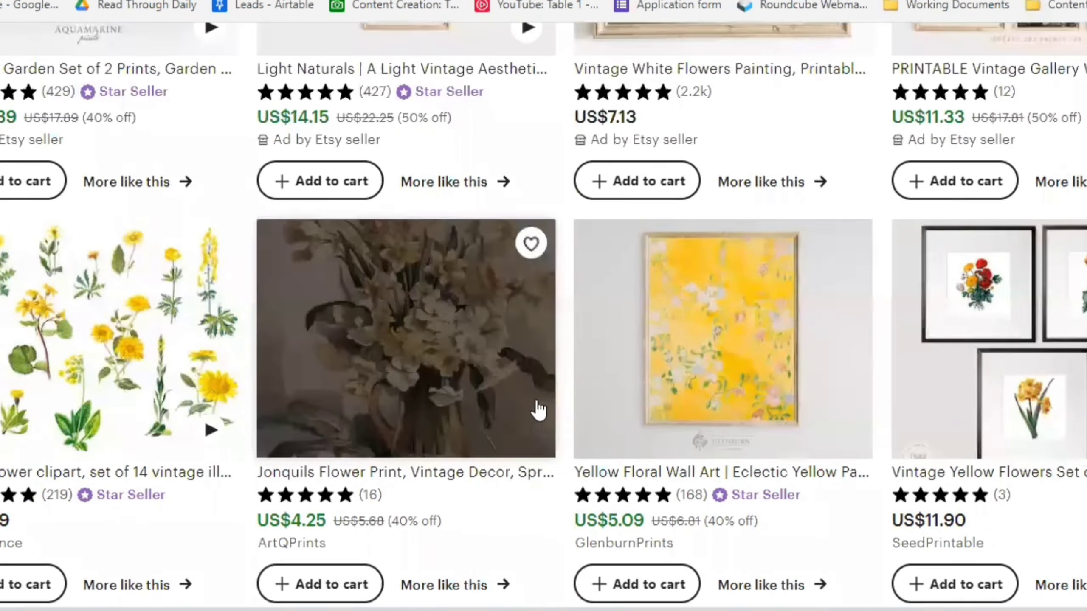
pyautogui.scroll(-6, 97, 339)
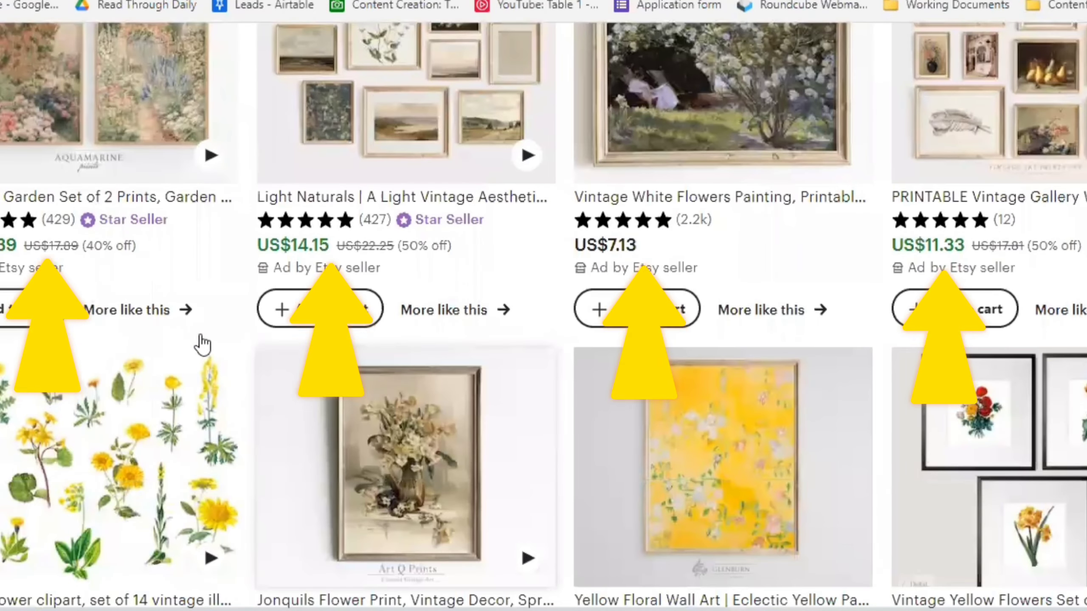
pyautogui.scroll(3, 383, 385)
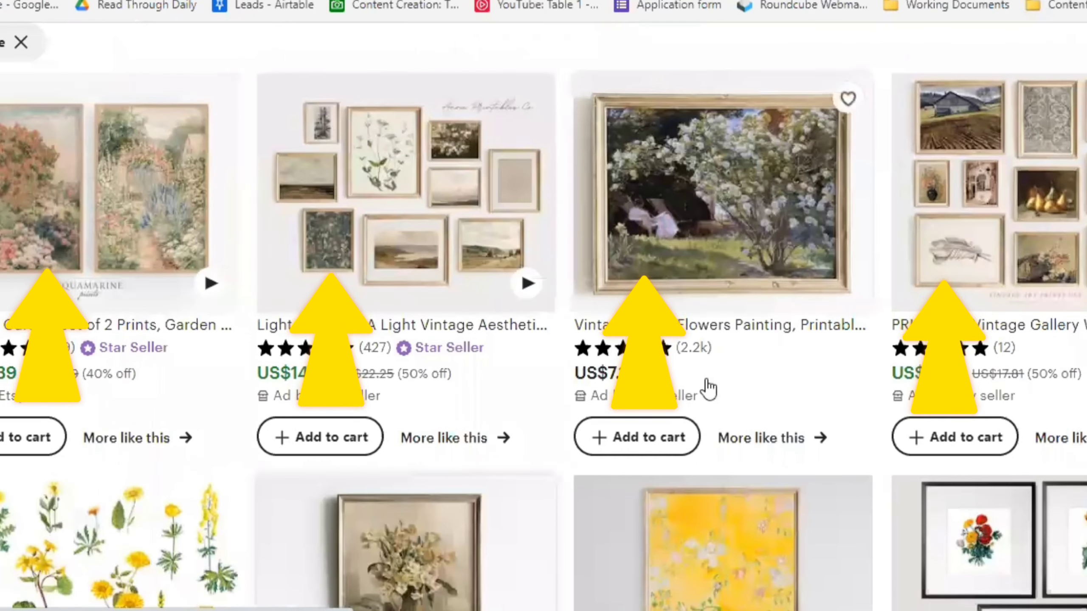
pyautogui.scroll(-9, 385, 381)
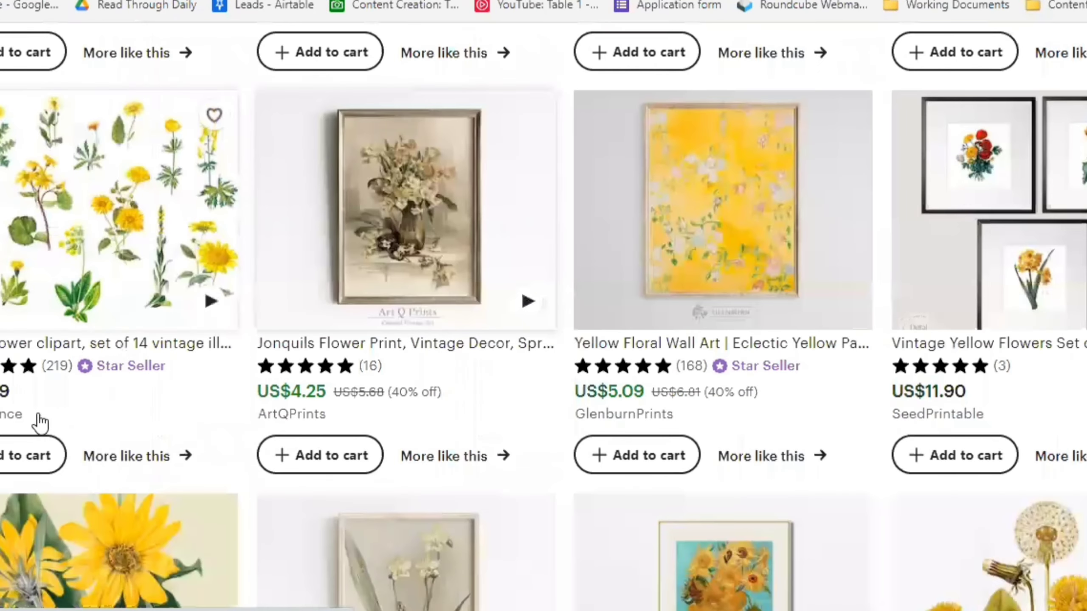
pyautogui.scroll(3, 520, 400)
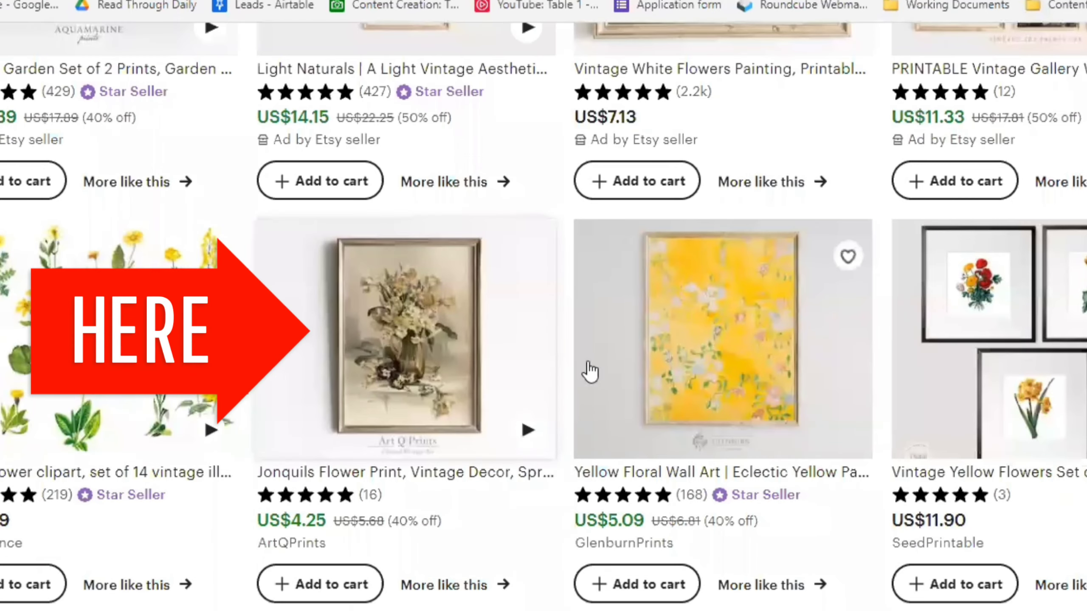
pyautogui.scroll(-9, 533, 444)
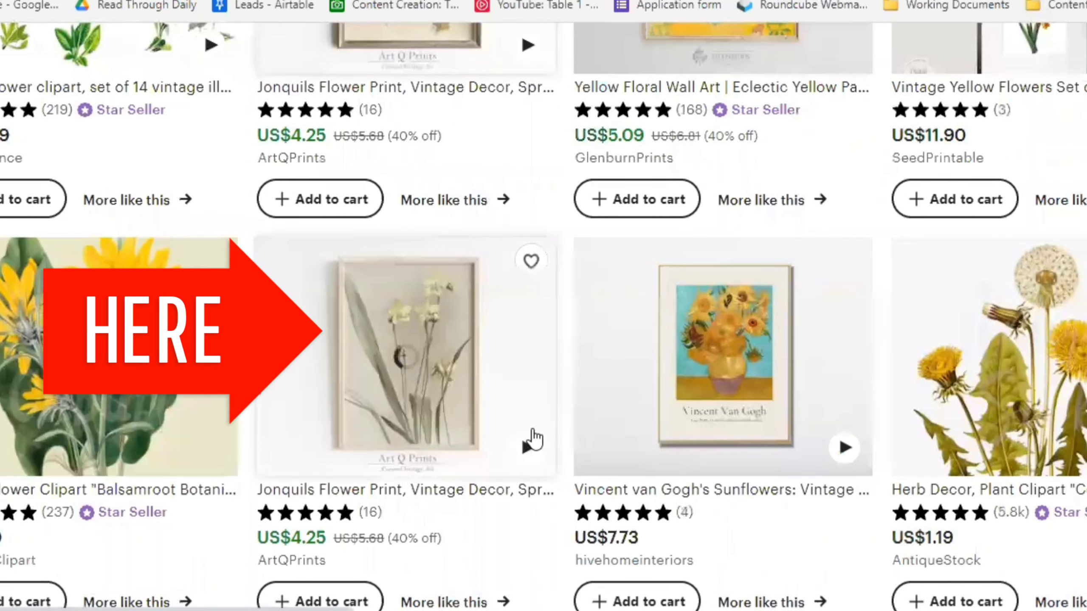
pyautogui.scroll(9, 567, 188)
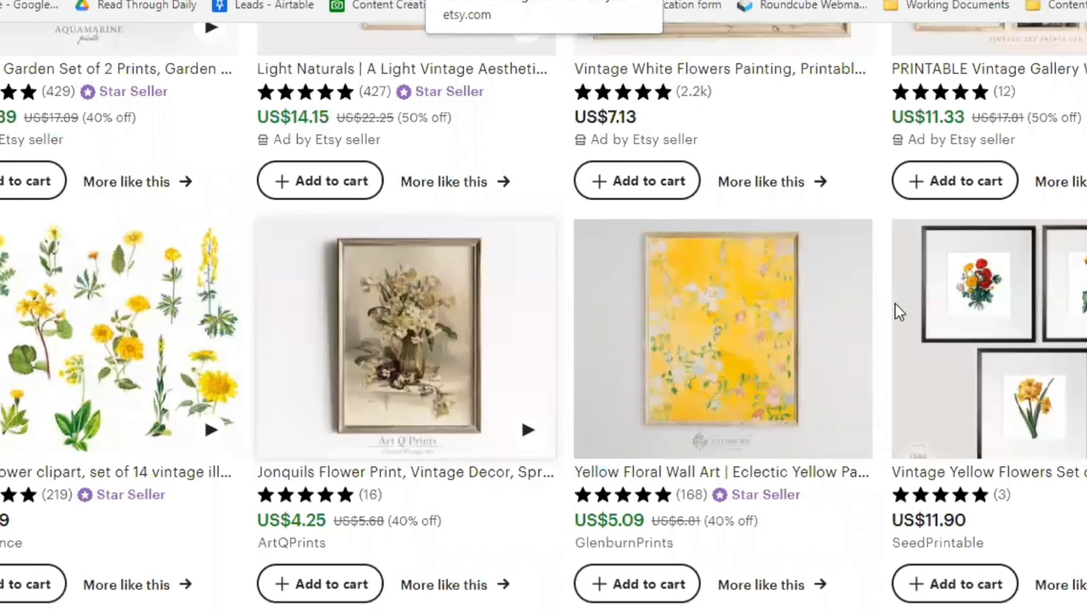
# - Open the yellow floral listing and copy its title "Yellow Floral Wall Art | Eclectic Yellow Painting | DIGITAL PRINT" to the start of the keywords document
pyautogui.click(807, 302)
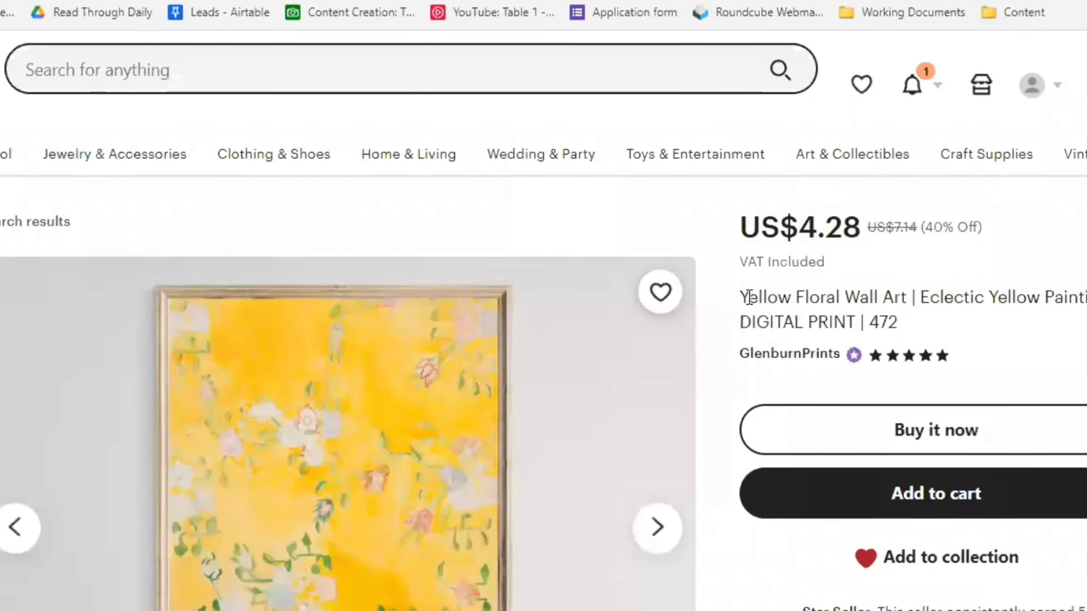
pyautogui.moveTo(746, 297); pyautogui.dragTo(855, 325)
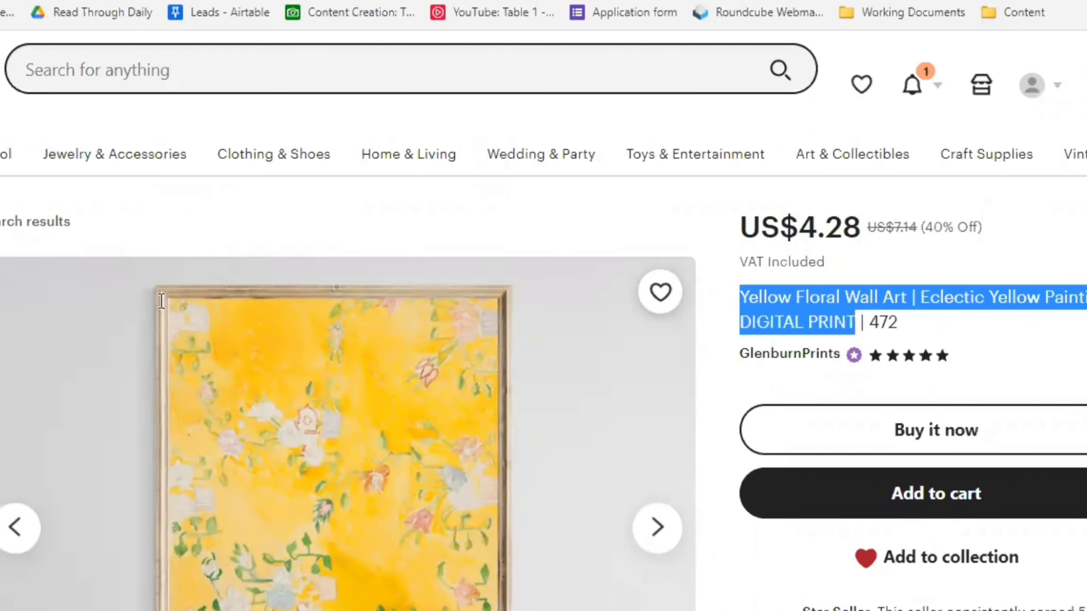
pyautogui.hotkey('ctrl', 'Tab')
pyautogui.click(117, 320)
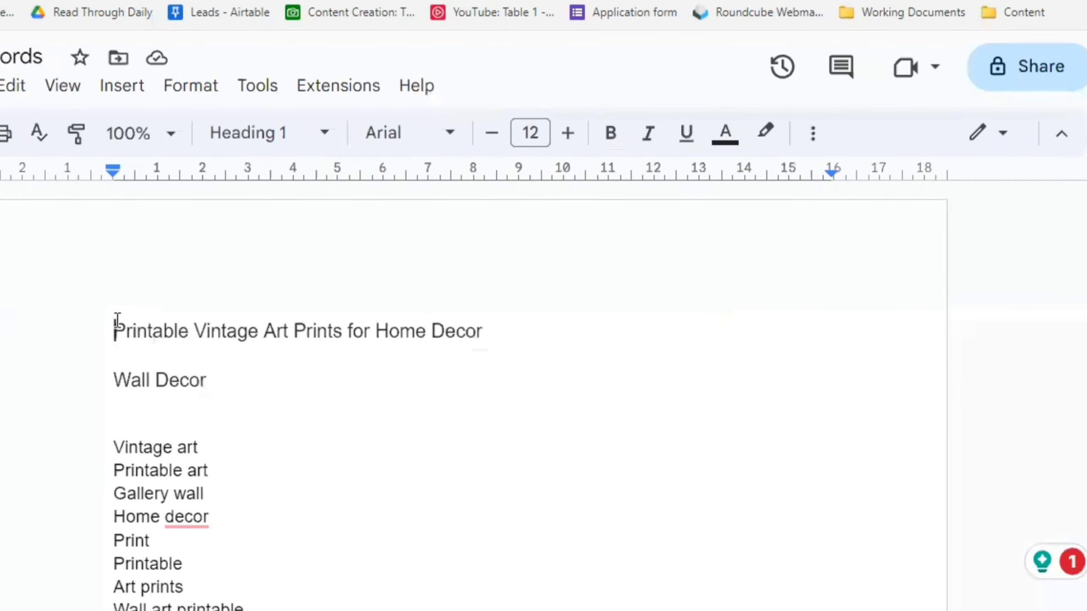
pyautogui.press('Return')
pyautogui.press('Up')
pyautogui.write('Yellow Floral Wall Art | Eclectic Yellow Painting | DIGITAL PRINT')
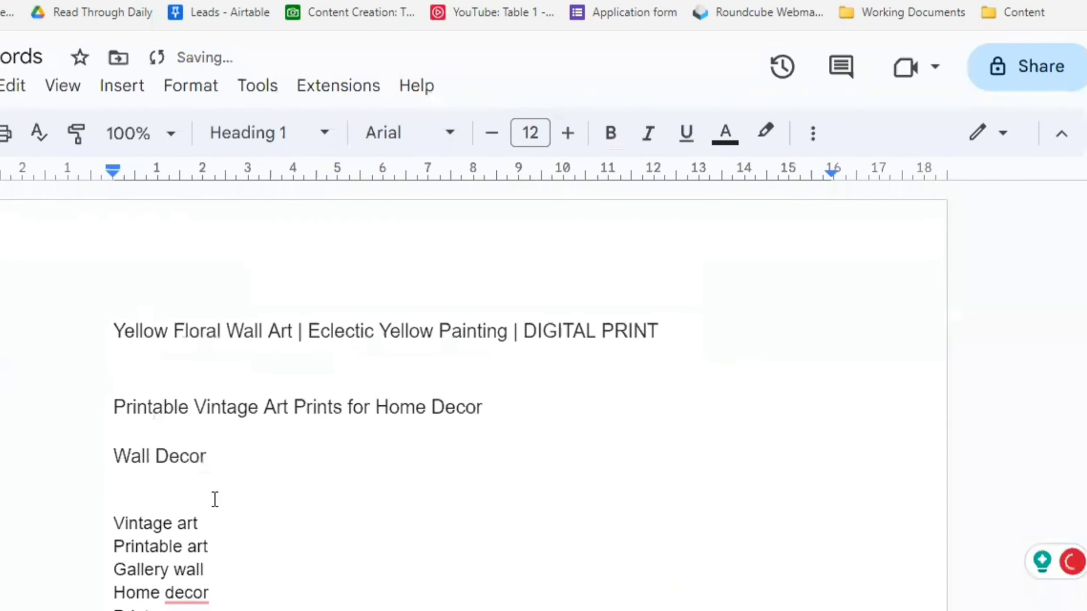
# - Add the related searches to the keywords document: floral painting, floral wall art, yellow painting, yellow wall art, digital print, eclectic painting, eclectic wall art, vintage yellow art
pyautogui.hotkey('ctrl', 'Tab')
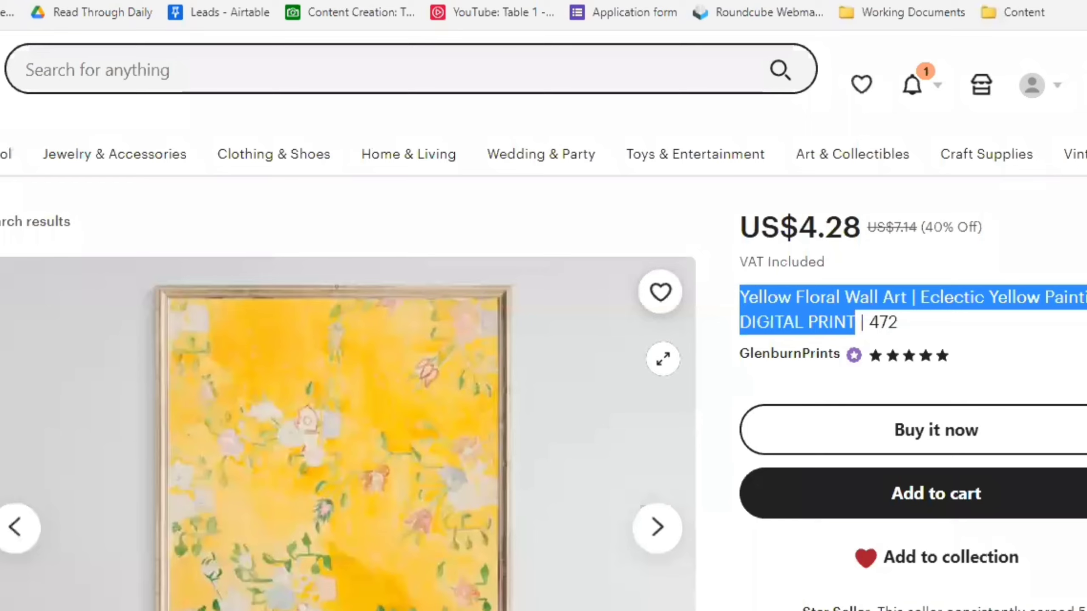
pyautogui.scroll(-8, 342, 214)
pyautogui.scroll(-10, 552, 390)
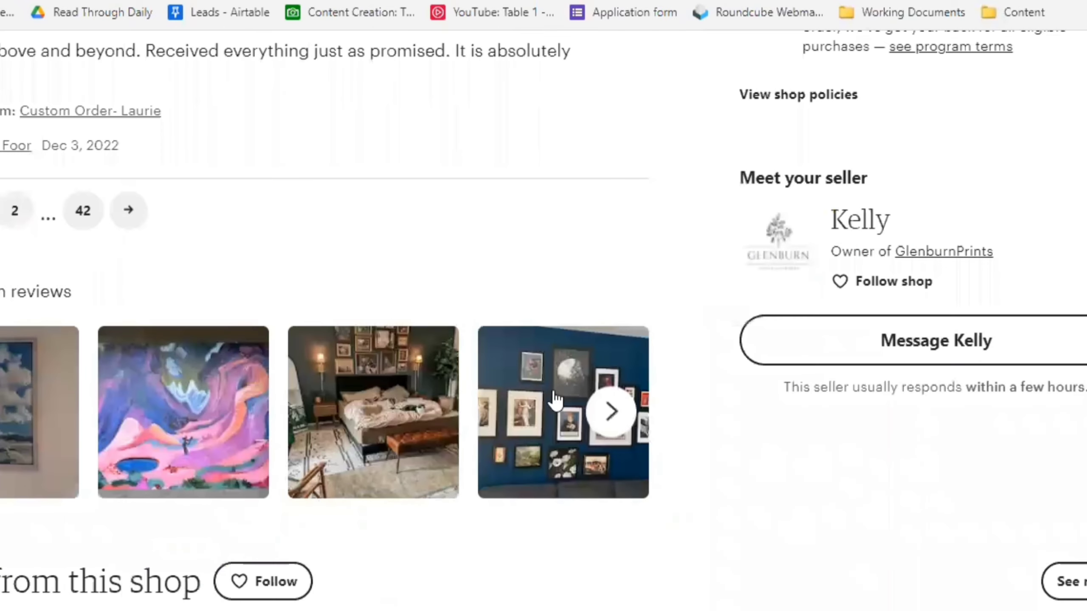
pyautogui.scroll(-8, 555, 400)
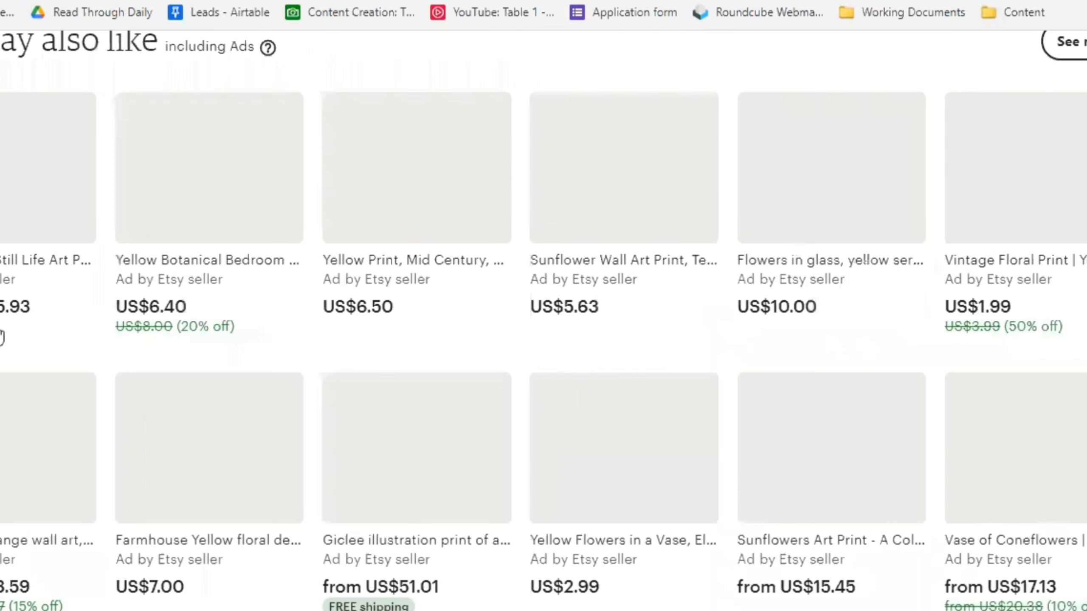
pyautogui.hotkey('ctrl', 'shift', 'Tab')
pyautogui.press('Return')
pyautogui.write('Floral painting Floral wall art ye')
pyautogui.hotkey('ctrl', 'Tab')
pyautogui.scroll(-10, 291, 497)
pyautogui.hotkey('ctrl', 'shift', 'Tab')
pyautogui.write('llow painting Yellow wall art Digital print Electric painting electric wall art Vintage yellow art')
pyautogui.hotkey('ctrl', 'Tab')
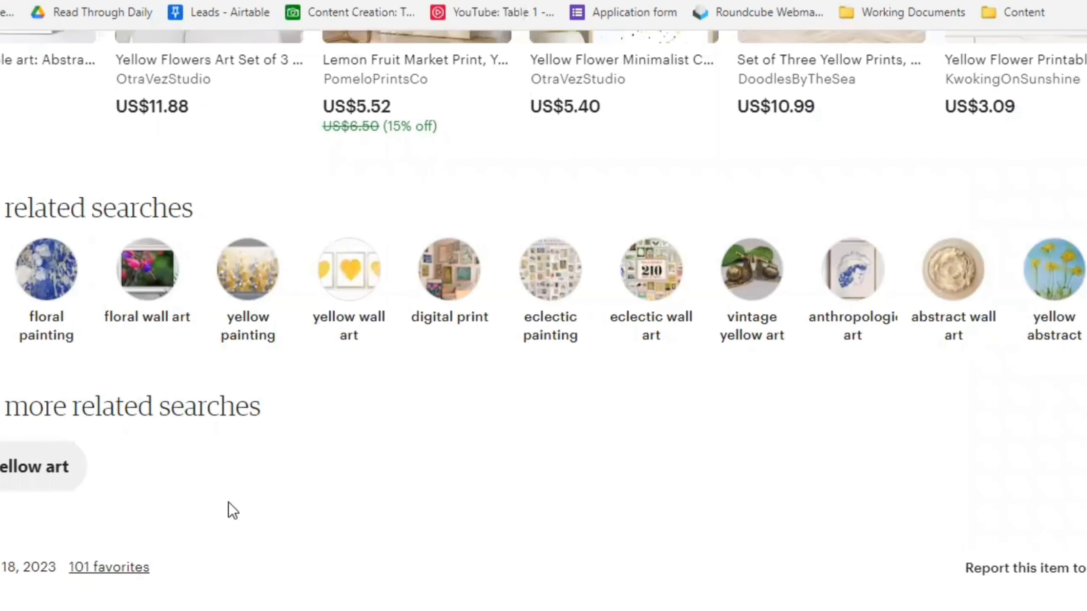
# - Review the gallery images of the Yellow Floral Wall Art listing, from the framed views to the close-up and the room mockup
pyautogui.scroll(5, 230, 507)
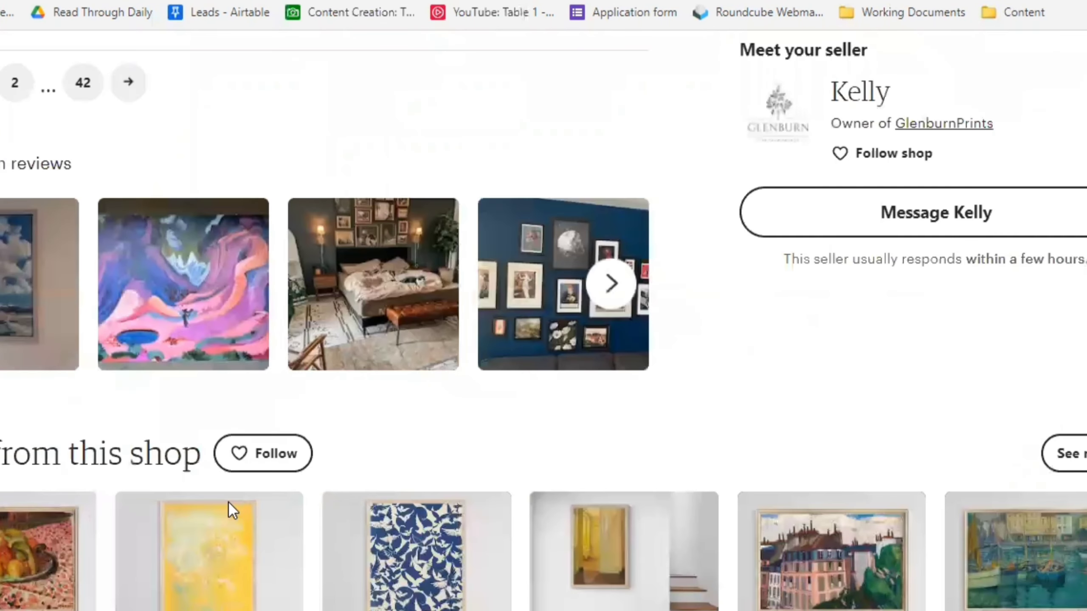
pyautogui.click(229, 504)
pyautogui.scroll(-3, 12, 238)
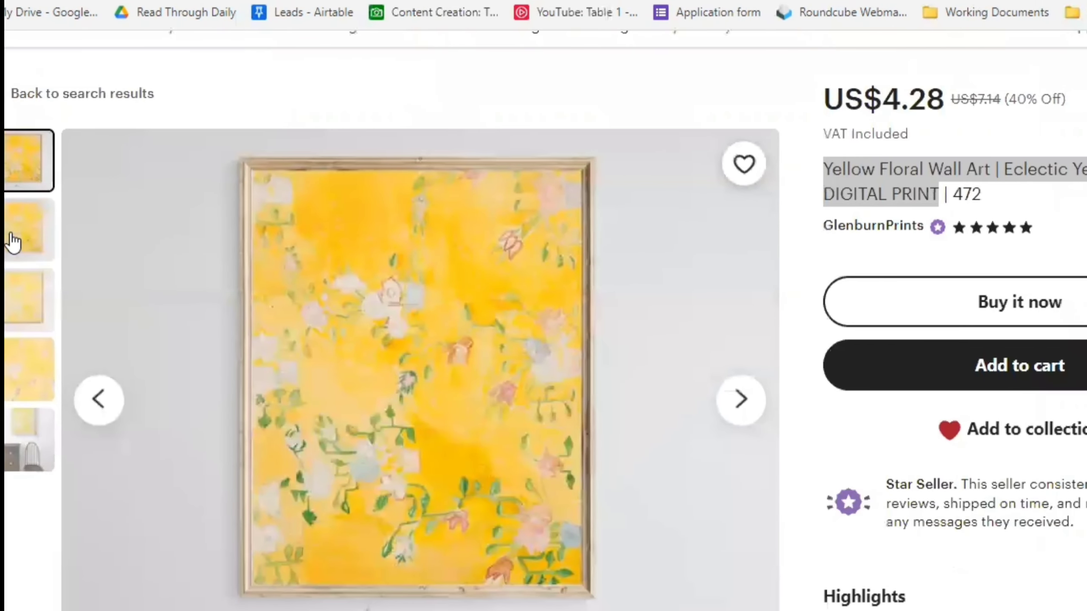
pyautogui.click(12, 238)
pyautogui.scroll(-3, 7, 242)
pyautogui.scroll(3, 8, 265)
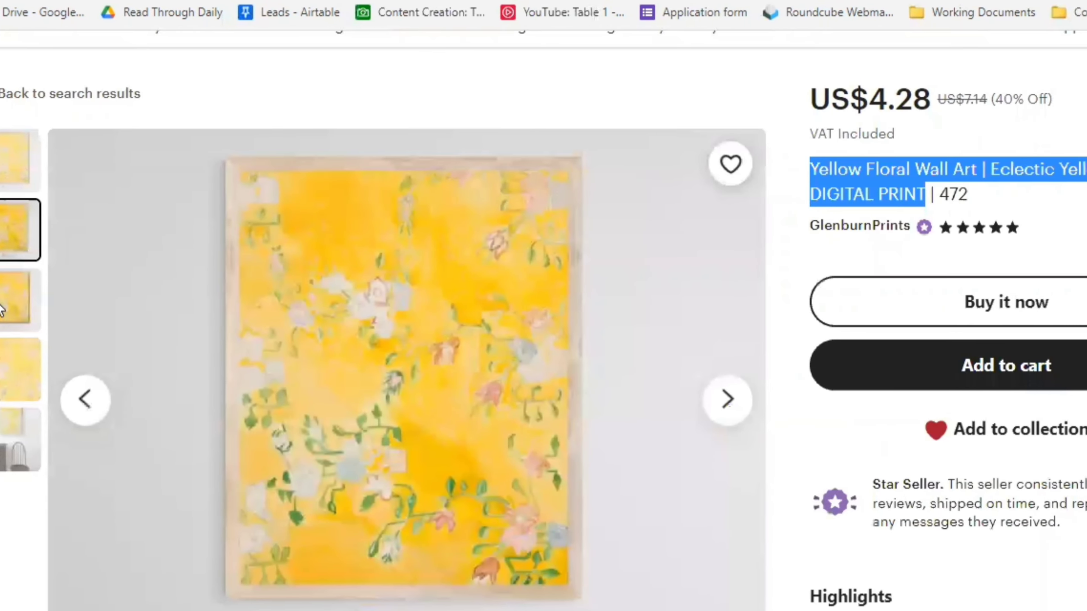
pyautogui.click(19, 297)
pyautogui.scroll(-3, 4, 300)
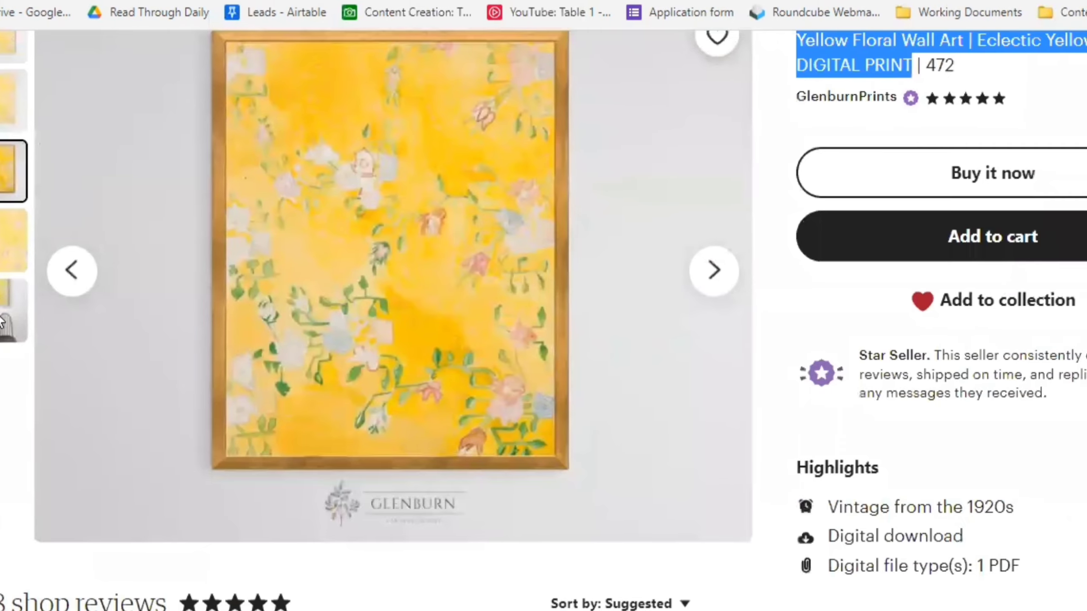
pyautogui.scroll(3, 4, 300)
pyautogui.click(13, 368)
pyautogui.scroll(-3, 12, 308)
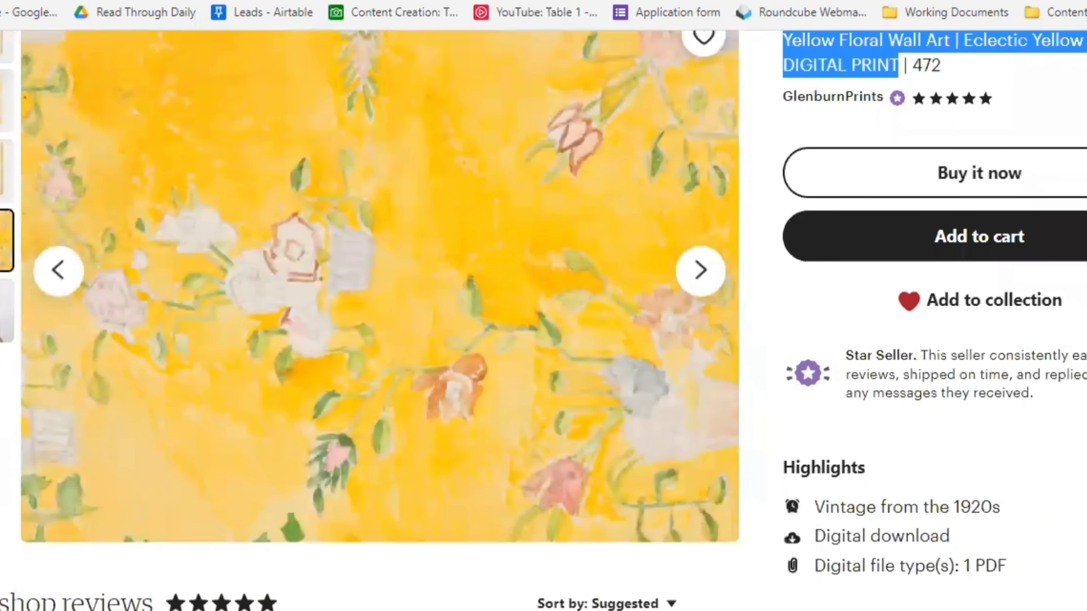
pyautogui.click(13, 311)
pyautogui.scroll(5, 13, 308)
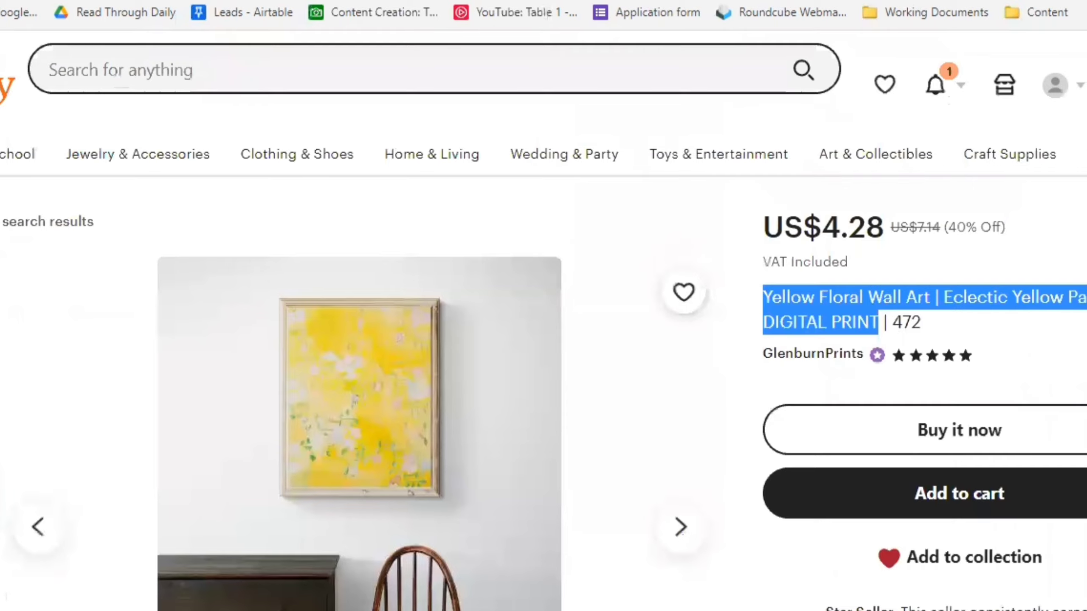
pyautogui.click(3, 312)
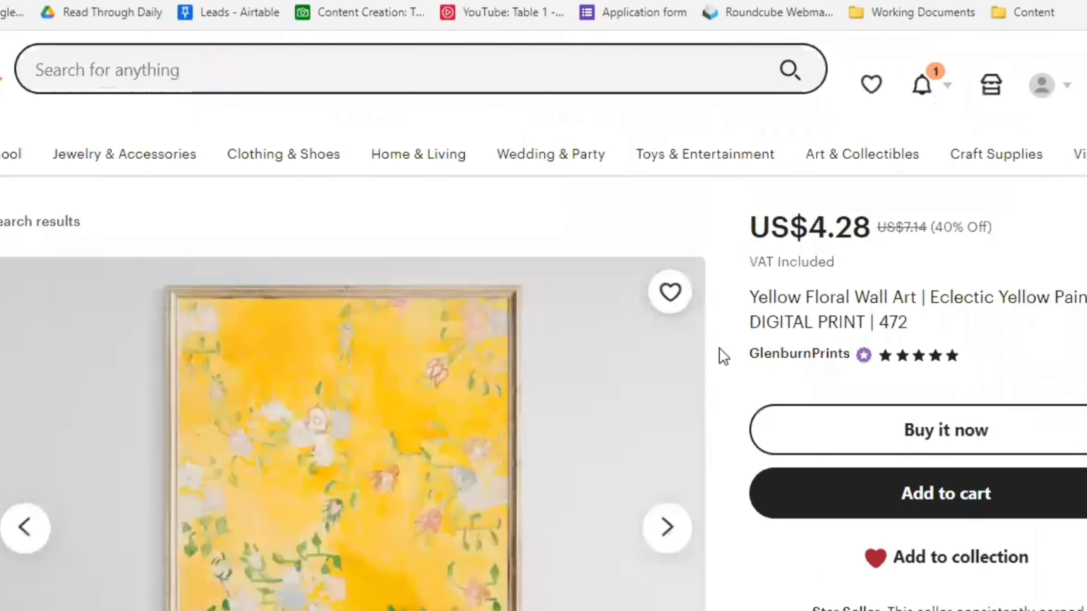
# - Leave the Yellow Floral Wall Art listing and view the Jonquils Flower Print listing from ArtQPrints
pyautogui.scroll(-4, 718, 351)
pyautogui.scroll(2, 713, 351)
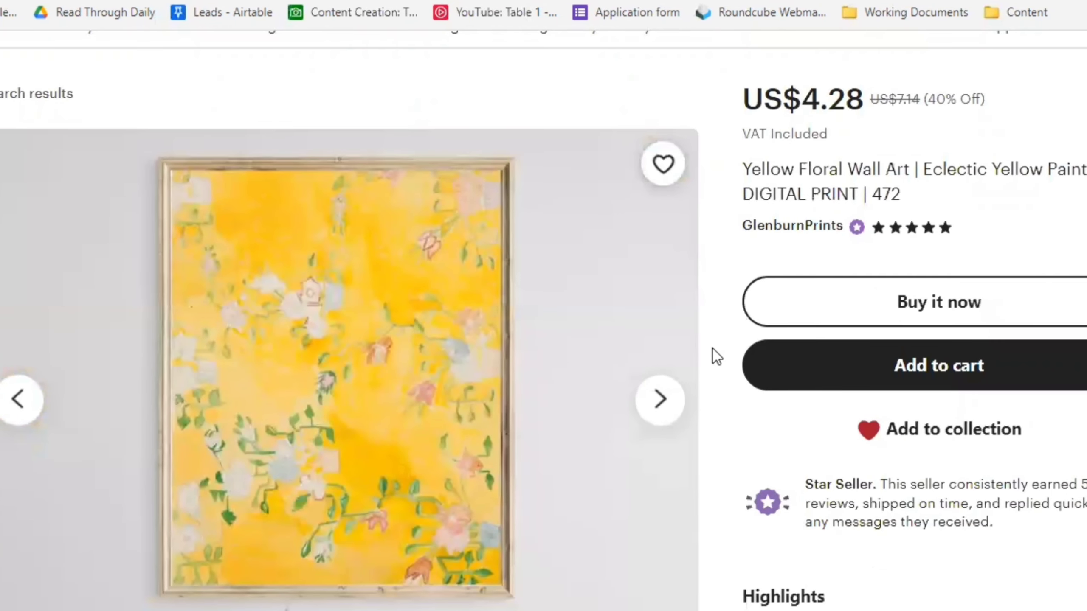
pyautogui.hotkey('alt', 'Left')
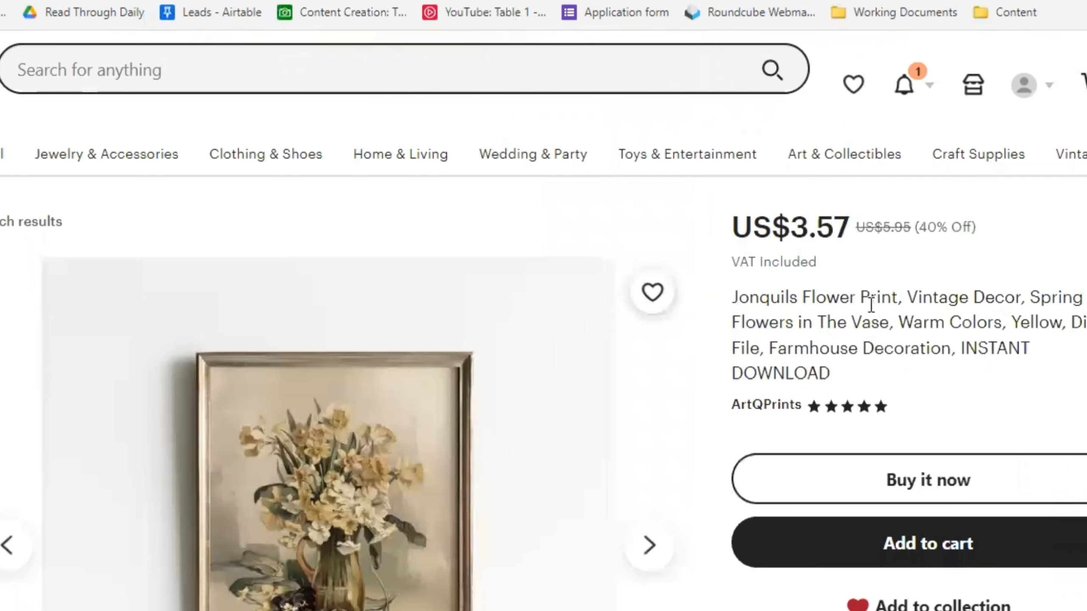
# - Copy the Jonquils listing's title from "Vintage Decor" through "INSTANT DOWNLOAD" into the keywords document
pyautogui.moveTo(907, 294); pyautogui.dragTo(837, 381)
pyautogui.hotkey('ctrl', 'c')
pyautogui.hotkey('ctrl', 'Tab')
pyautogui.hotkey('ctrl', 'v')
pyautogui.hotkey('ctrl', 'shift', 'Tab')
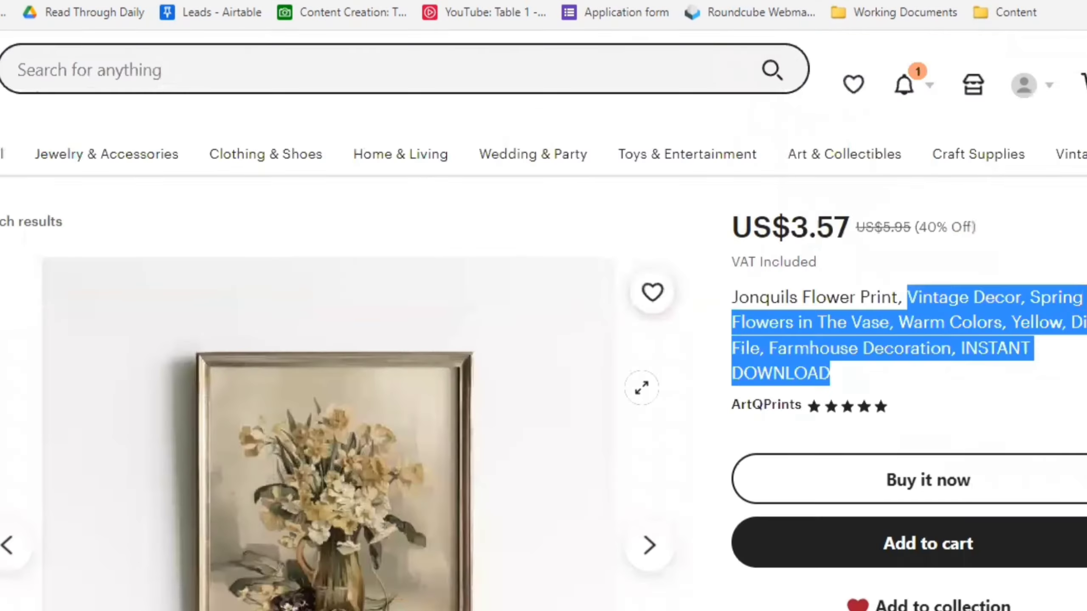
# - Add the Jonquils listing's related searches to the keywords document: Digital diy art, Living room wall art, Printable art, Digital file print, and the start of Vintage Wall Art
pyautogui.scroll(-15, 544, 385)
pyautogui.hotkey('ctrl', 'Tab')
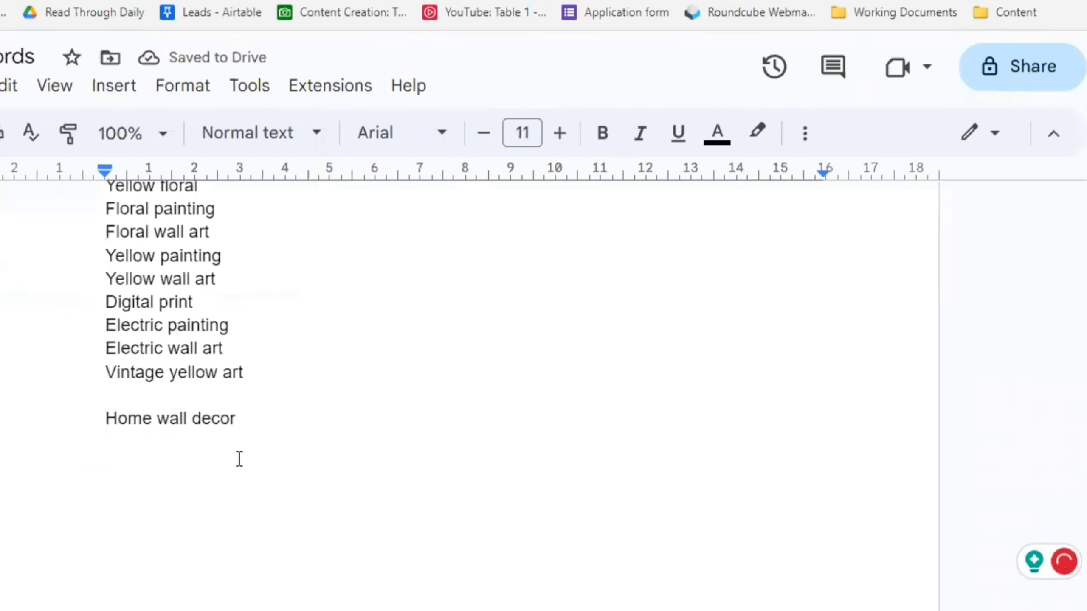
pyautogui.press('Return')
pyautogui.write('Digital diy art')
pyautogui.press('Return')
pyautogui.write('Living room wall art')
pyautogui.press('Return')
pyautogui.hotkey('ctrl', 'shift', 'Tab')
pyautogui.hotkey('ctrl', 'Tab')
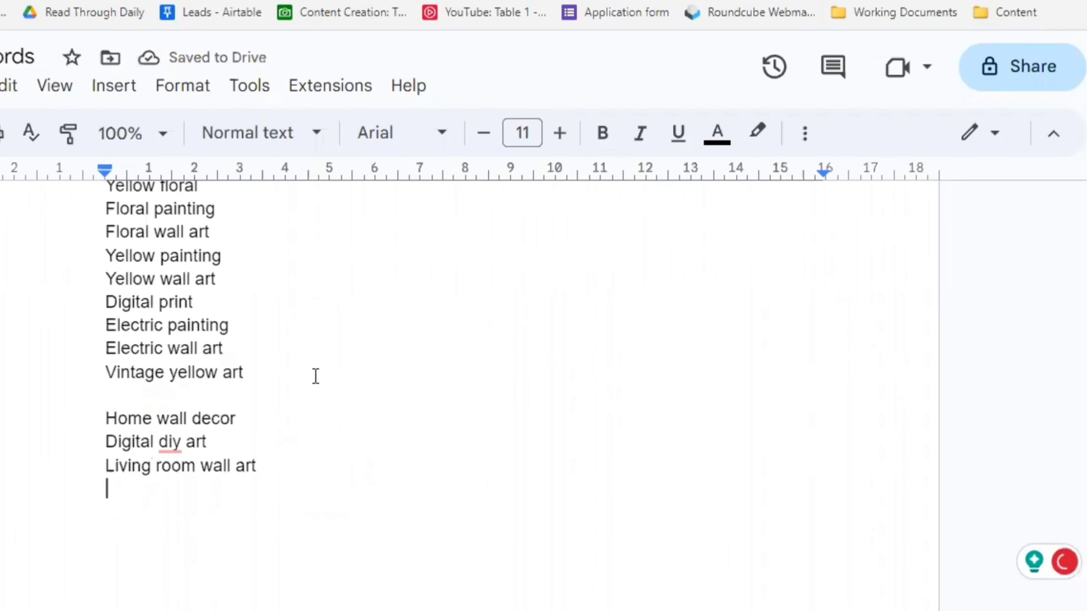
pyautogui.write('Printable art')
pyautogui.press('Return')
pyautogui.hotkey('ctrl', 'shift', 'Tab')
pyautogui.hotkey('ctrl', 'Tab')
pyautogui.write('Digital file print')
pyautogui.hotkey('ctrl', 'shift', 'Tab')
pyautogui.hotkey('ctrl', 'Tab')
pyautogui.press('Return')
pyautogui.write('vintag')
pyautogui.hotkey('ctrl', 'shift', 'Tab')
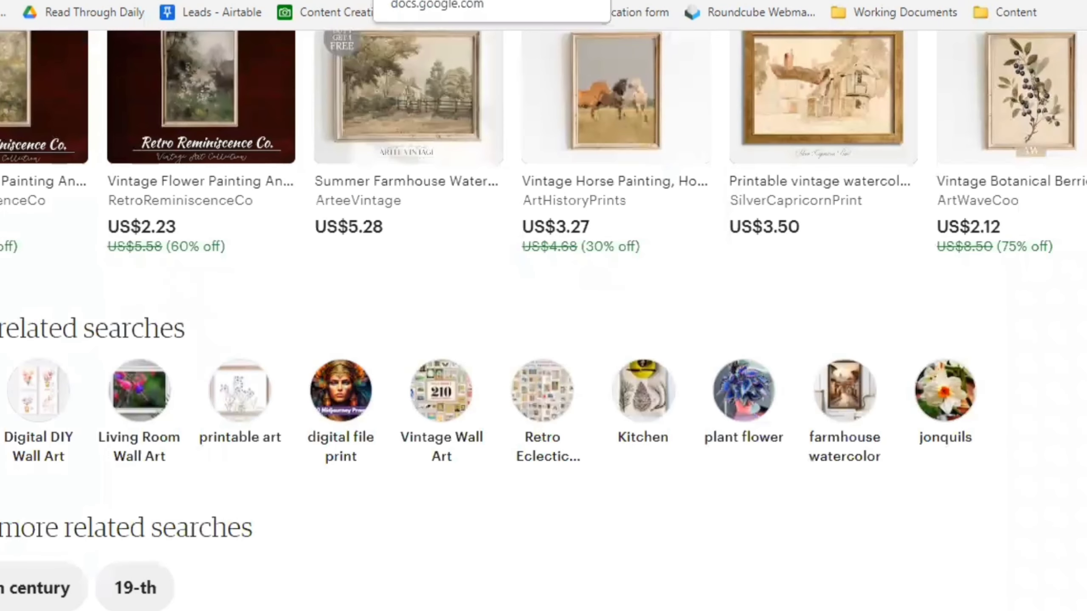
pyautogui.scroll(-3, 490, 482)
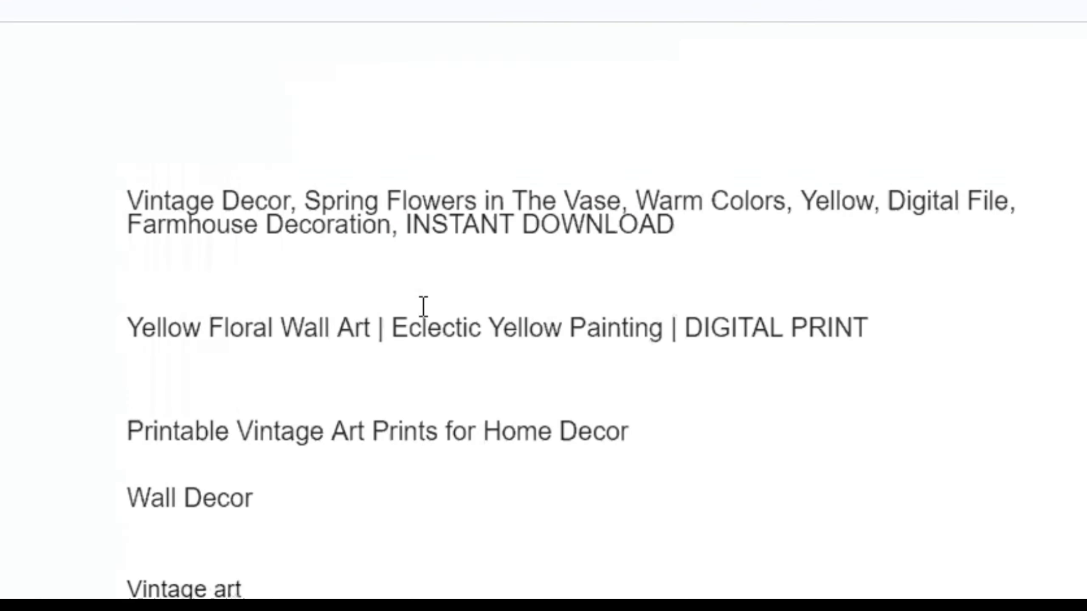
# - Insert a new line above the copied Jonquils title and begin an original listing title with "Yellow"
pyautogui.click(201, 181)
pyautogui.scroll(1, 298, 173)
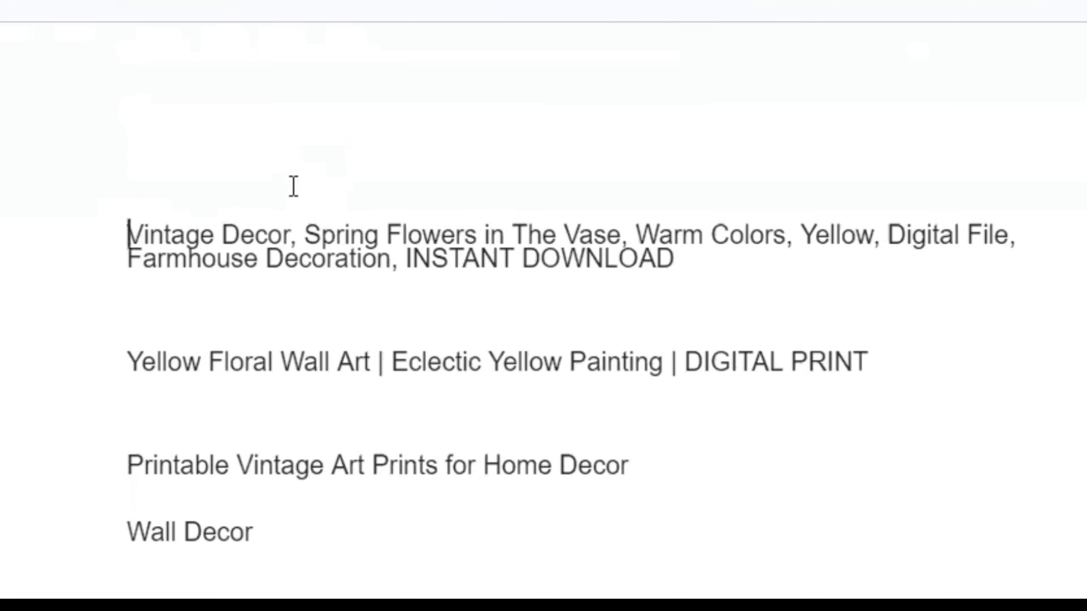
pyautogui.press('Return')
pyautogui.press('Up')
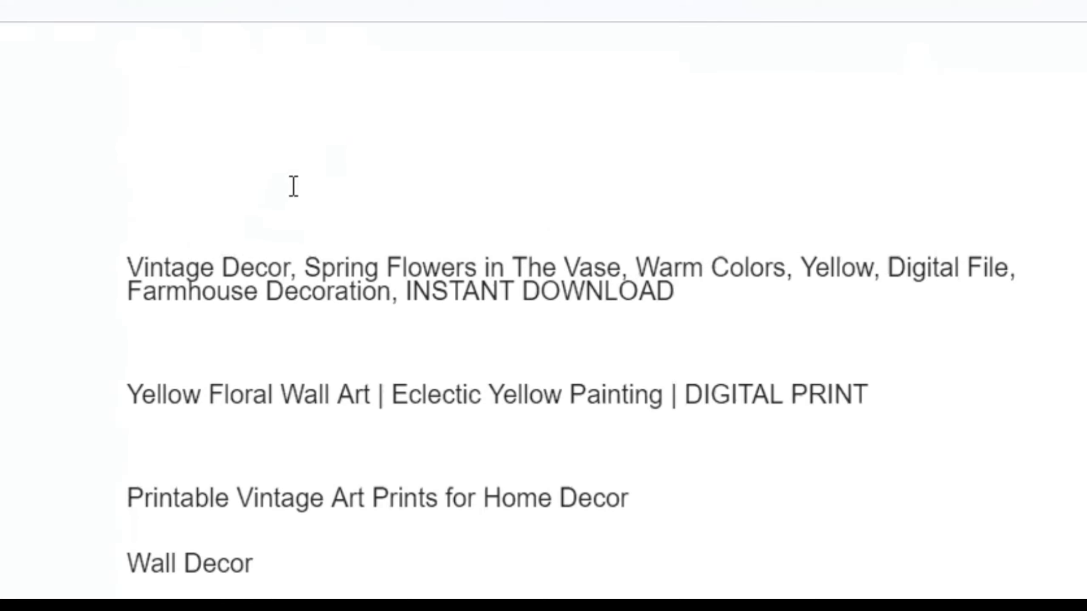
pyautogui.write('Yellow f')
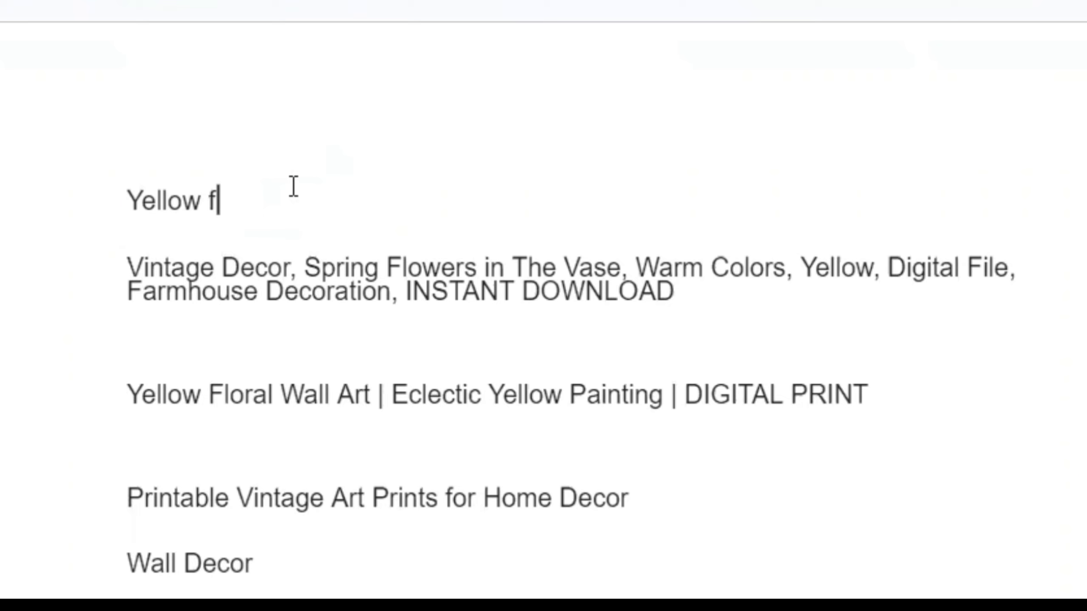
pyautogui.press('BackSpace')
pyautogui.write('Lfower')
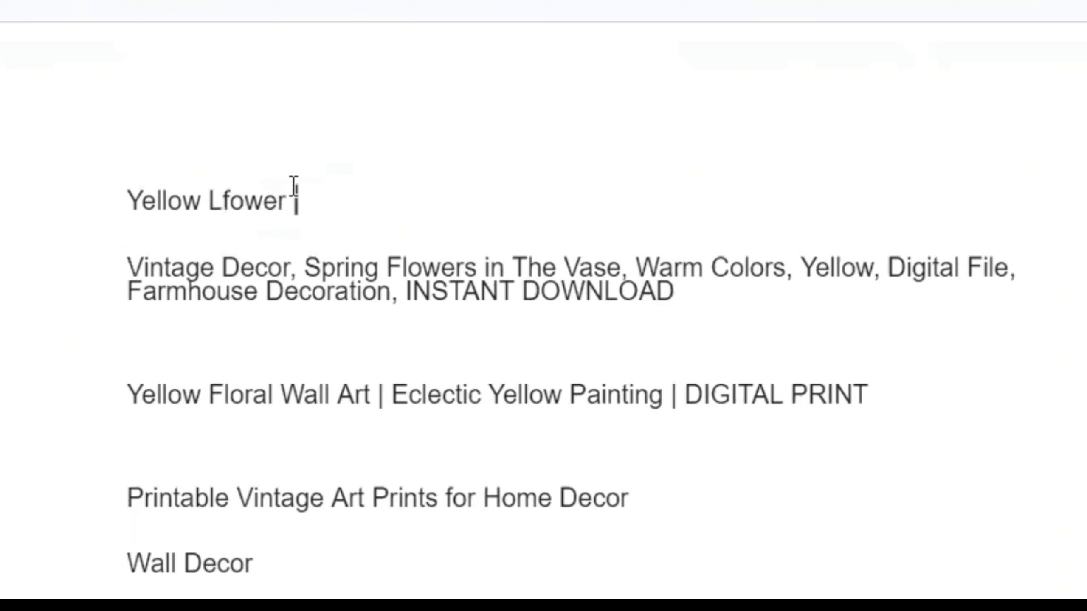
pyautogui.press('BackSpace')
pyautogui.press('BackSpace')
pyautogui.press('BackSpace')
pyautogui.press('BackSpace')
pyautogui.press('BackSpace')
pyautogui.press('BackSpace')
pyautogui.press('BackSpace')
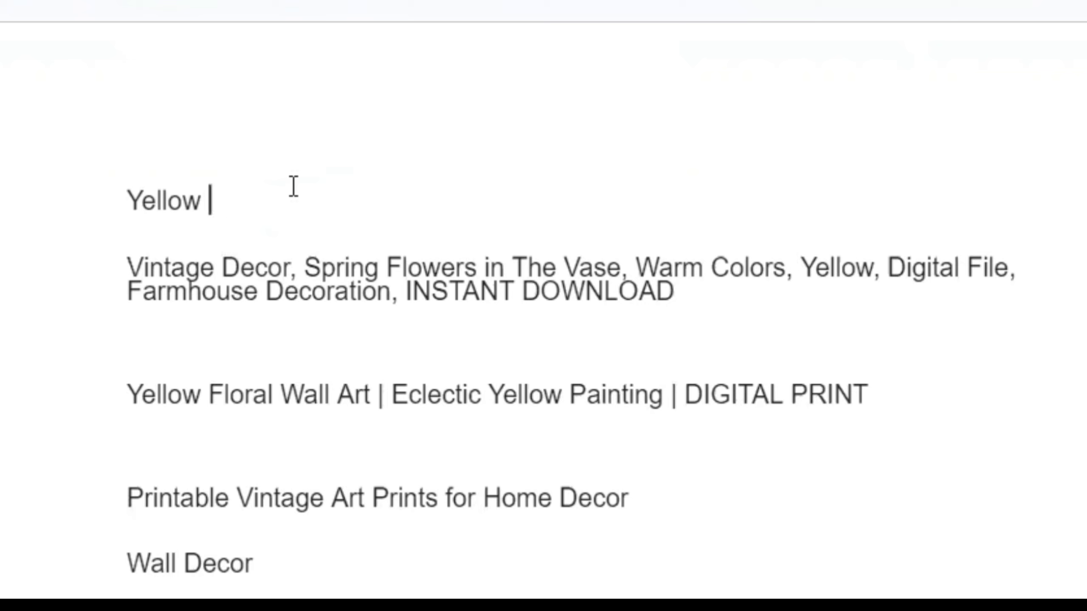
# - Continue the new title after "Yellow" with "Flower Wall Art, Vintage Decor, Floral Spring Flowers"
pyautogui.write('Flower Wall')
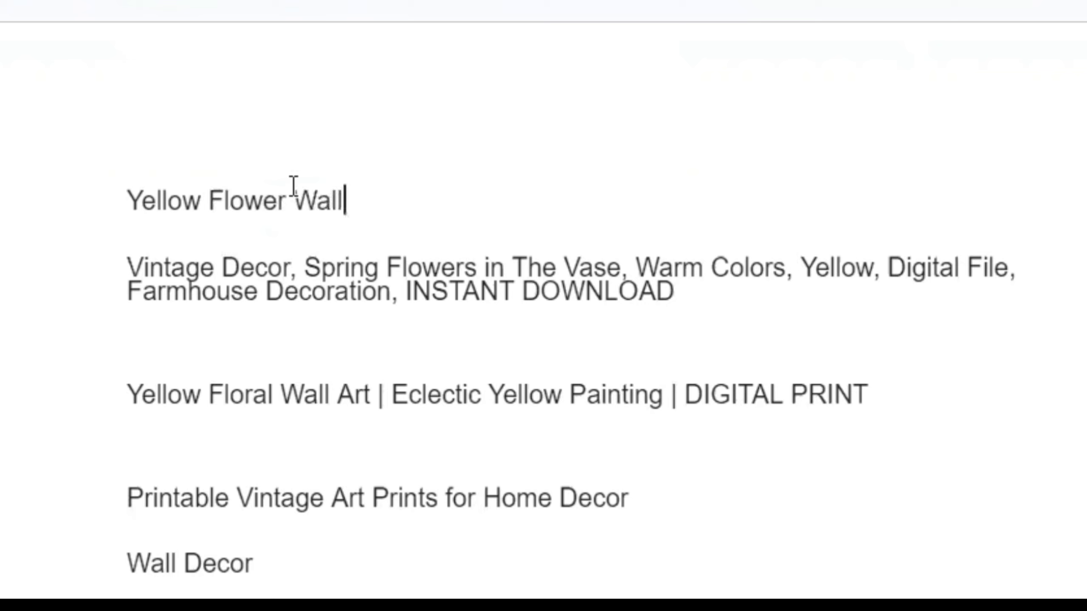
pyautogui.write(' Art, Vin')
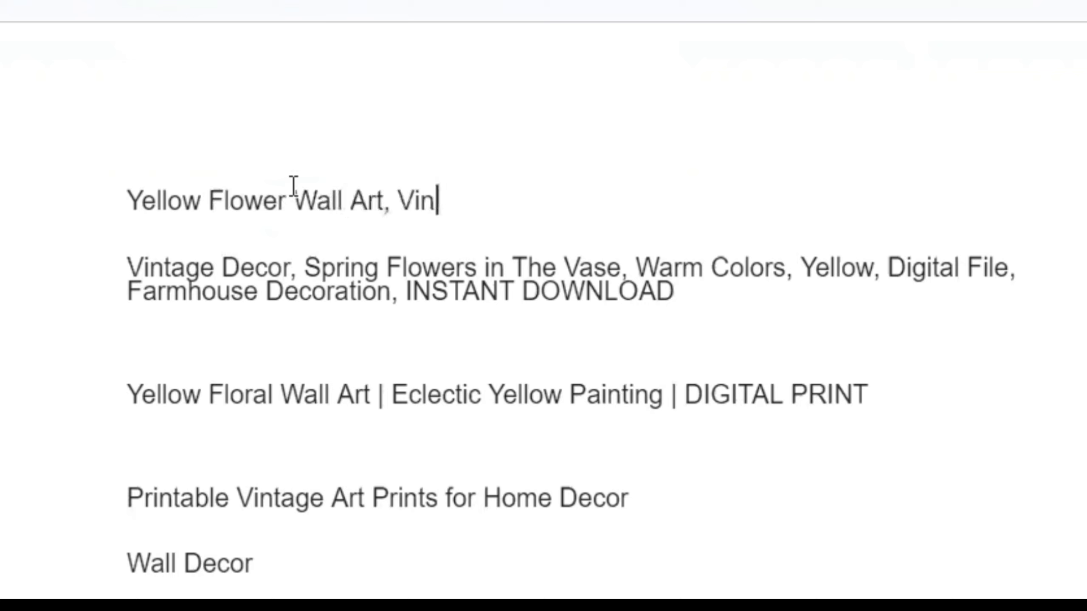
pyautogui.write('tage Deco')
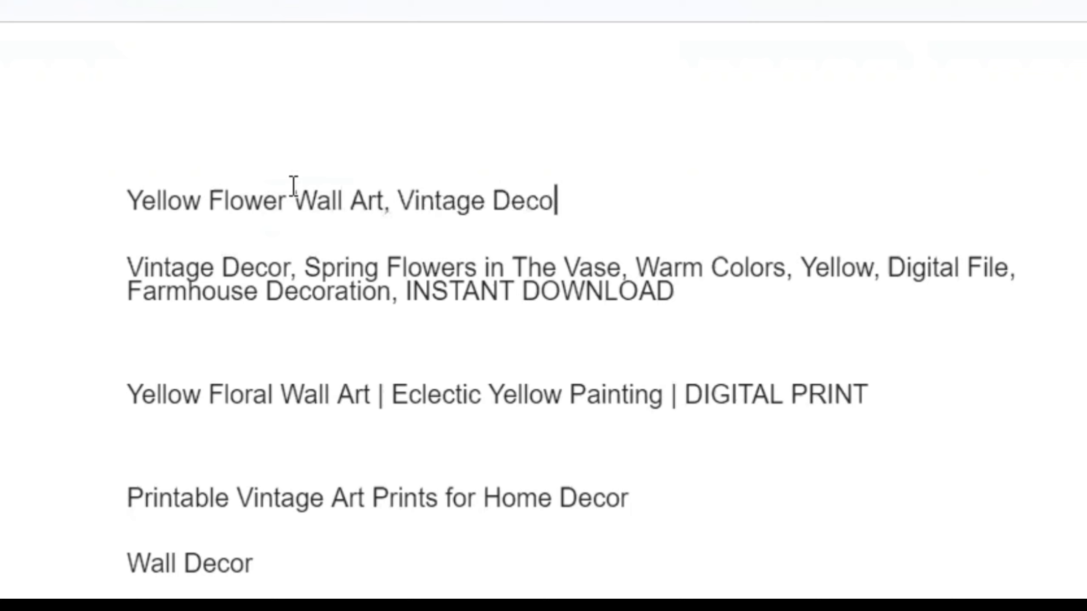
pyautogui.write('r, Fl')
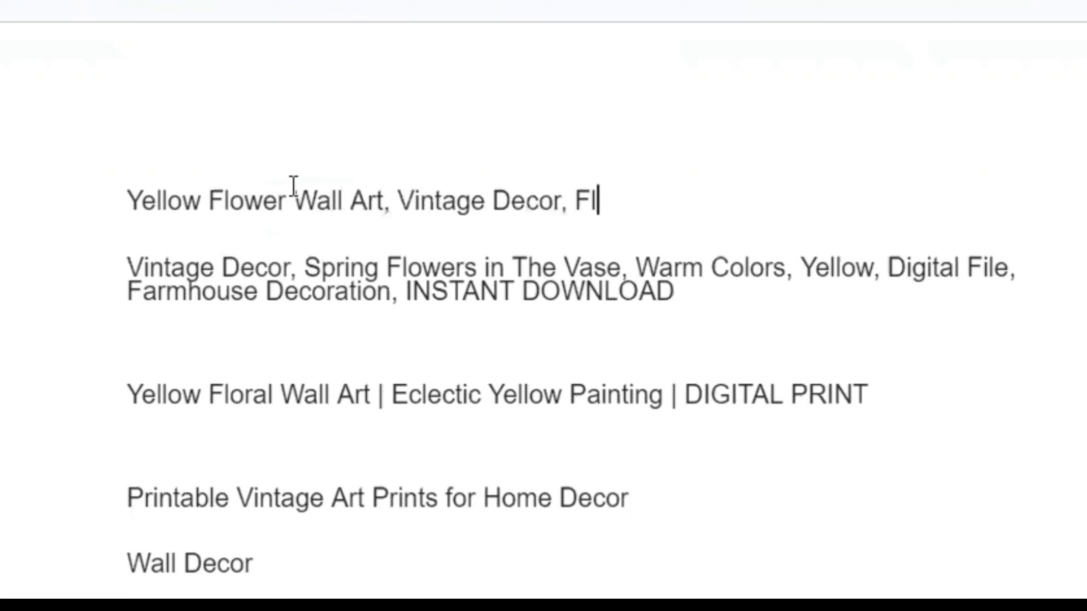
pyautogui.write('oral Spring')
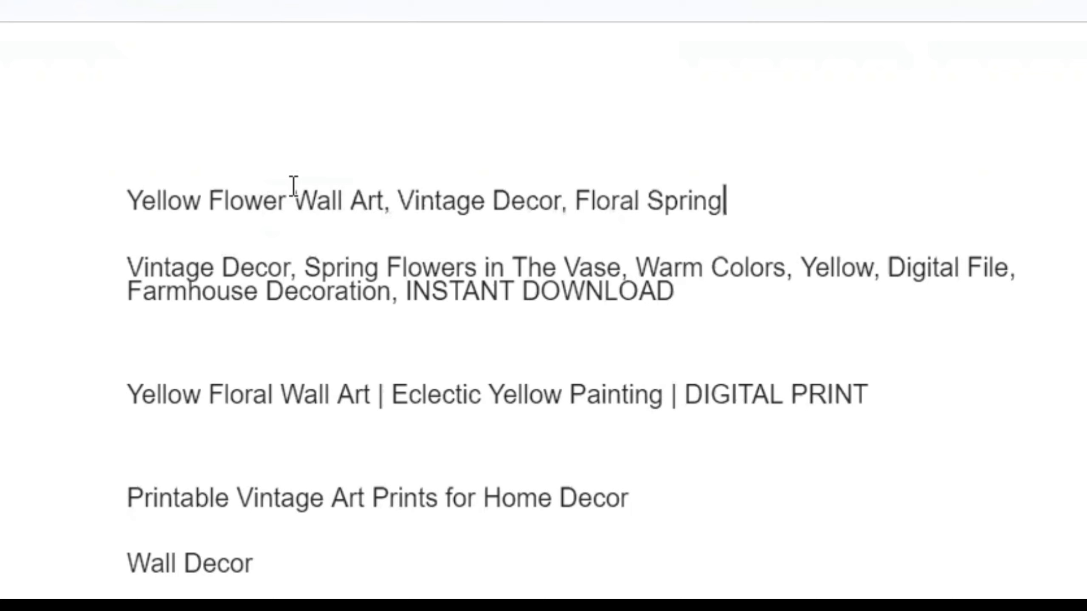
pyautogui.write(' Flowers')
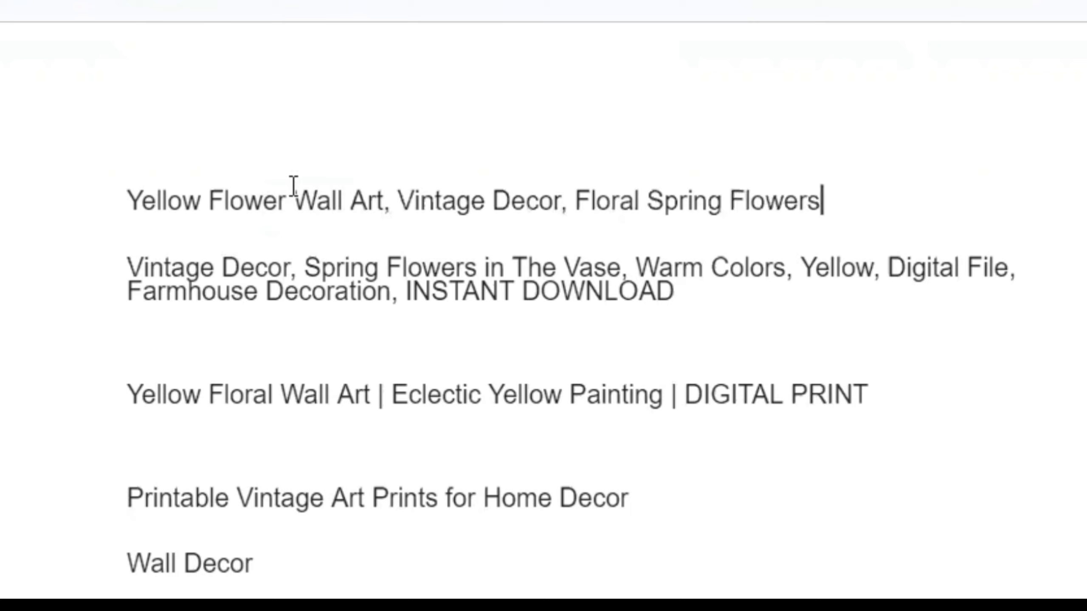
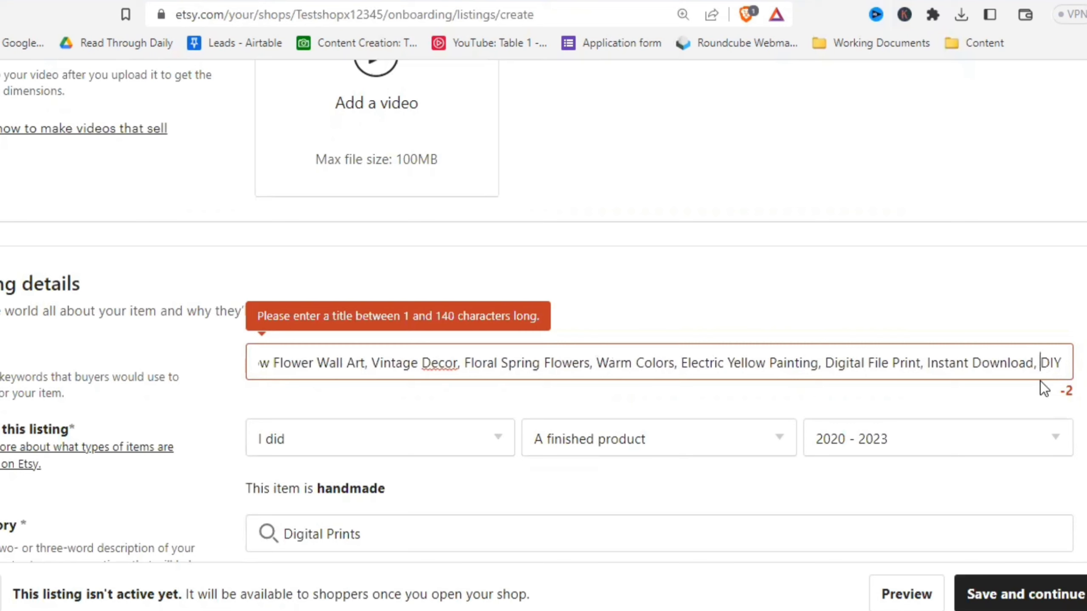
# - Shorten the new listing's title by removing "DIY" and its comma so that it ends with "Instant Download"
pyautogui.press('BackSpace')
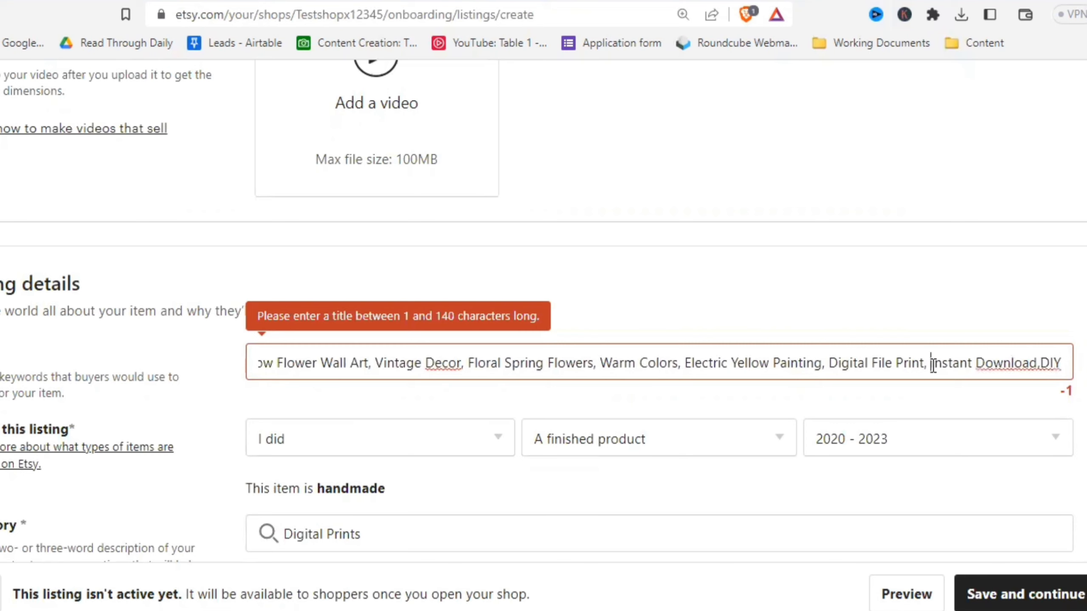
pyautogui.press('BackSpace')
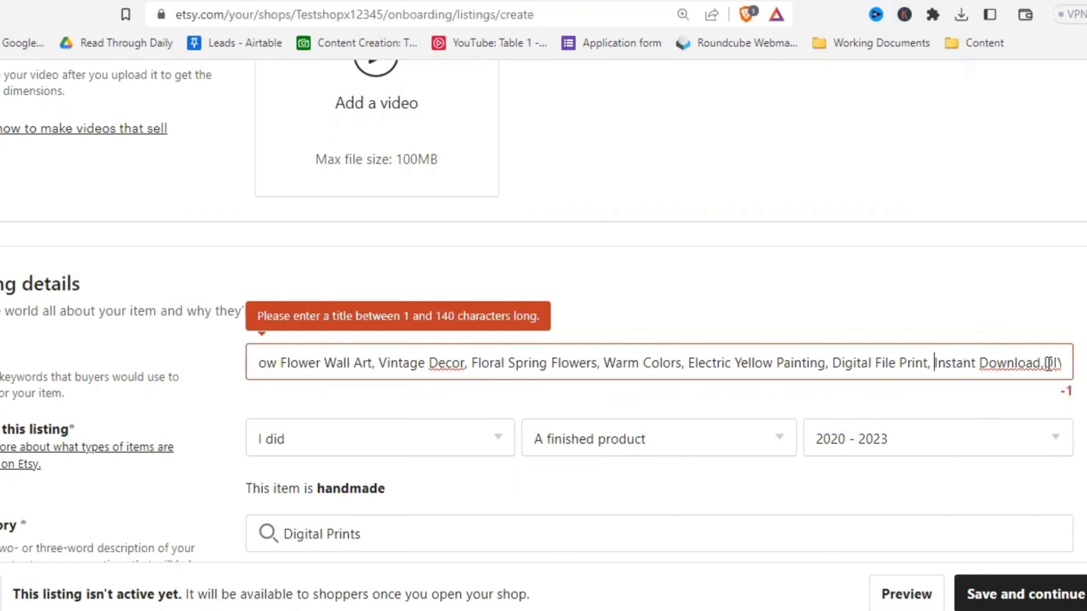
pyautogui.doubleClick(1047, 363)
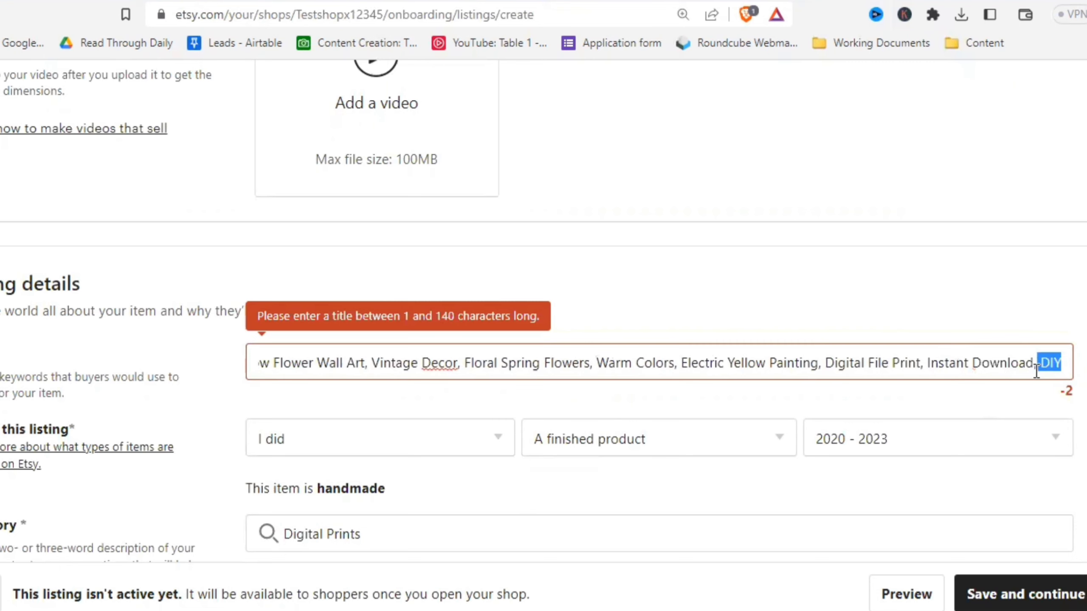
pyautogui.press('BackSpace')
pyautogui.press('BackSpace')
pyautogui.press('BackSpace')
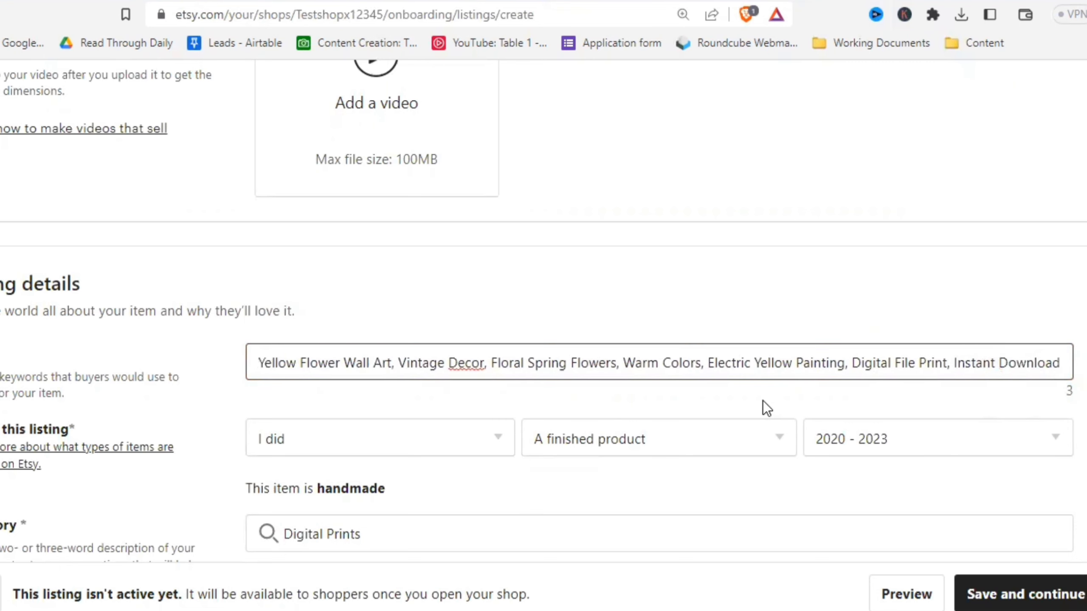
# - Copy the comma-separated keyword list in the keywords document, from "Wall Decor" to "Digital file print"
pyautogui.scroll(-10, 623, 442)
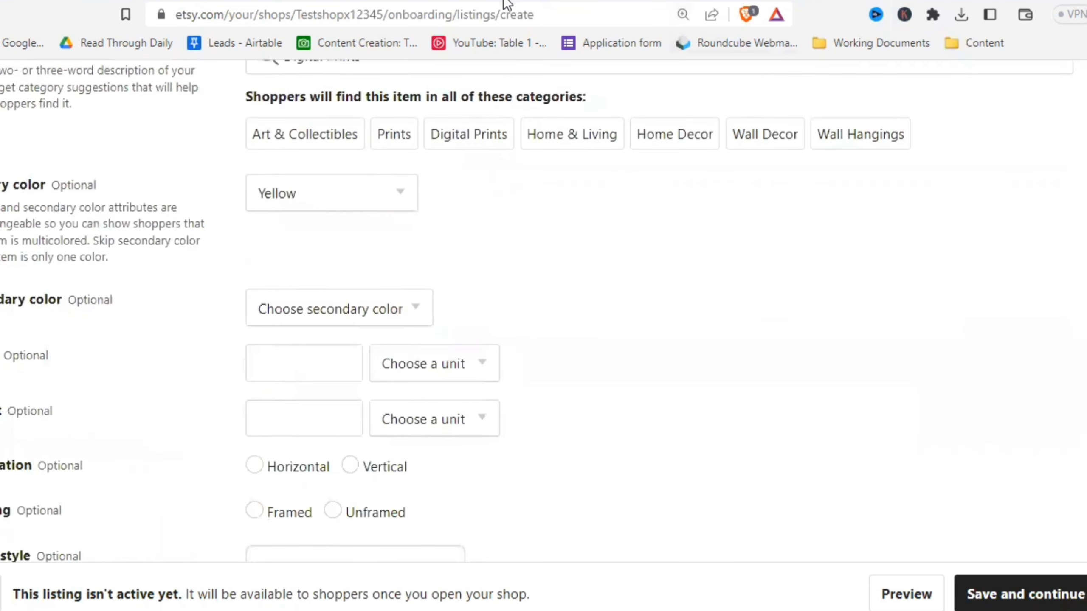
pyautogui.hotkey('ctrl', 'Tab')
pyautogui.scroll(-10, 339, 401)
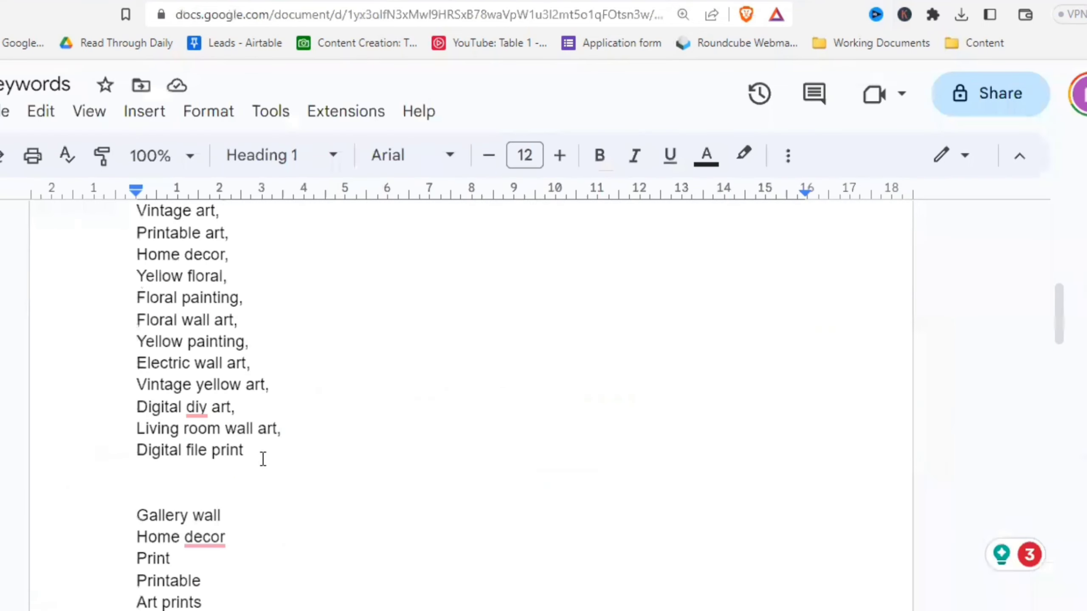
pyautogui.moveTo(262, 454); pyautogui.dragTo(170, 396)
pyautogui.moveTo(138, 435); pyautogui.dragTo(133, 427)
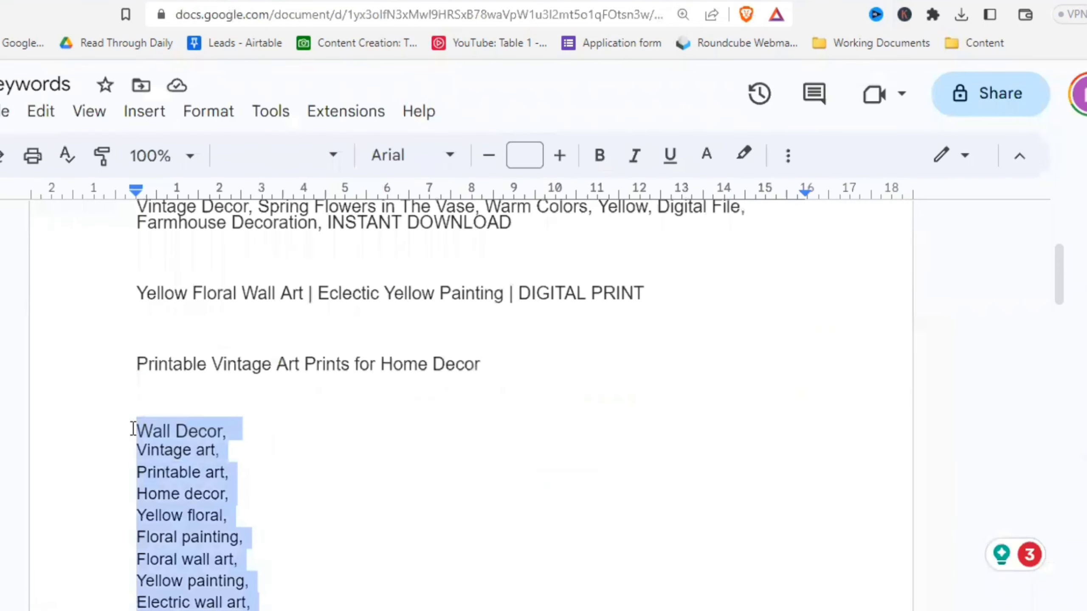
# - Paste the copied keywords into the new listing's tags and add them, from Wall Decor through Digital file print
pyautogui.hotkey('ctrl', 'Tab')
pyautogui.scroll(-10, 475, 352)
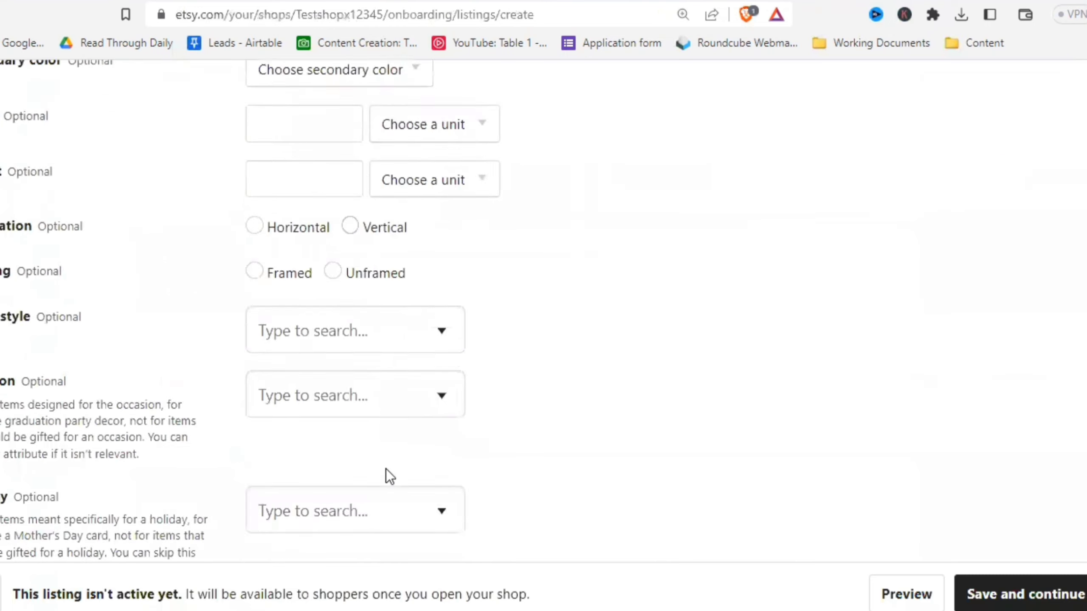
pyautogui.scroll(-5, 385, 471)
pyautogui.scroll(-15, 706, 445)
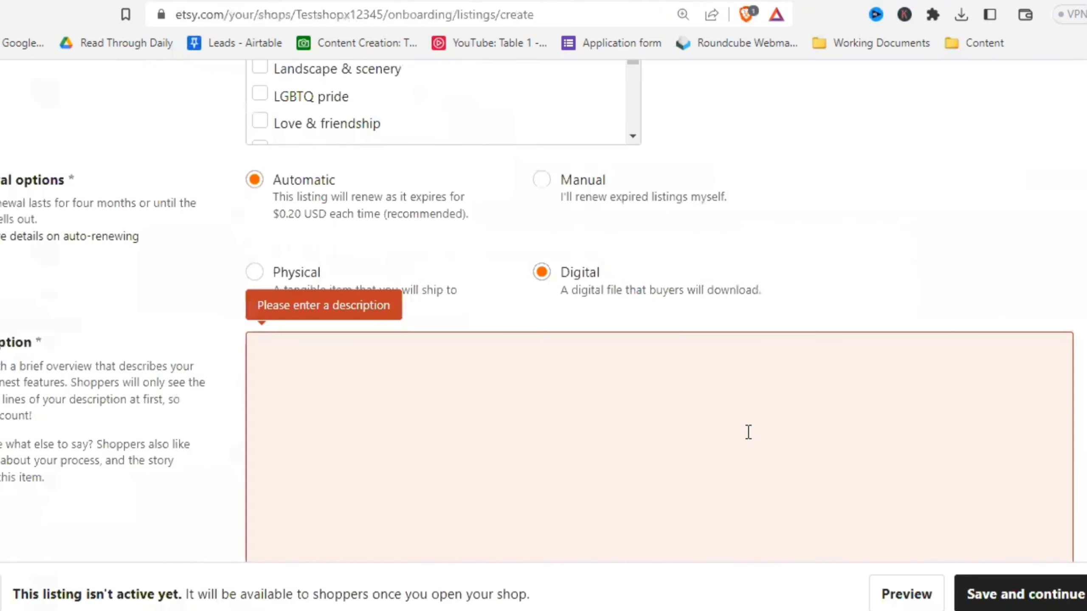
pyautogui.scroll(-8, 469, 403)
pyautogui.scroll(5, 468, 403)
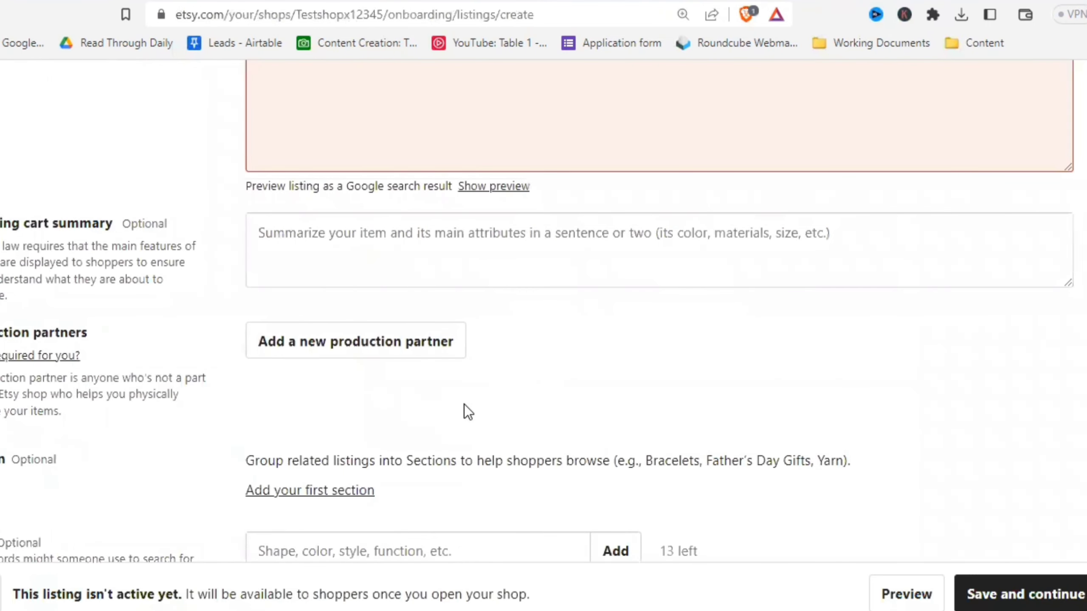
pyautogui.scroll(-5, 463, 405)
pyautogui.click(352, 312)
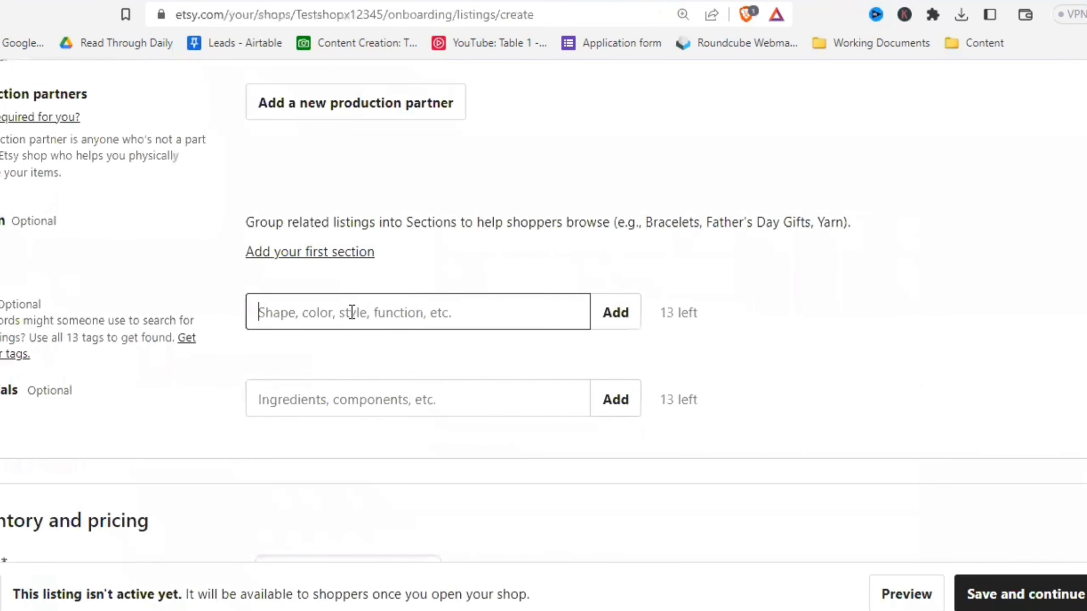
pyautogui.hotkey('ctrl', 'v')
pyautogui.click(621, 313)
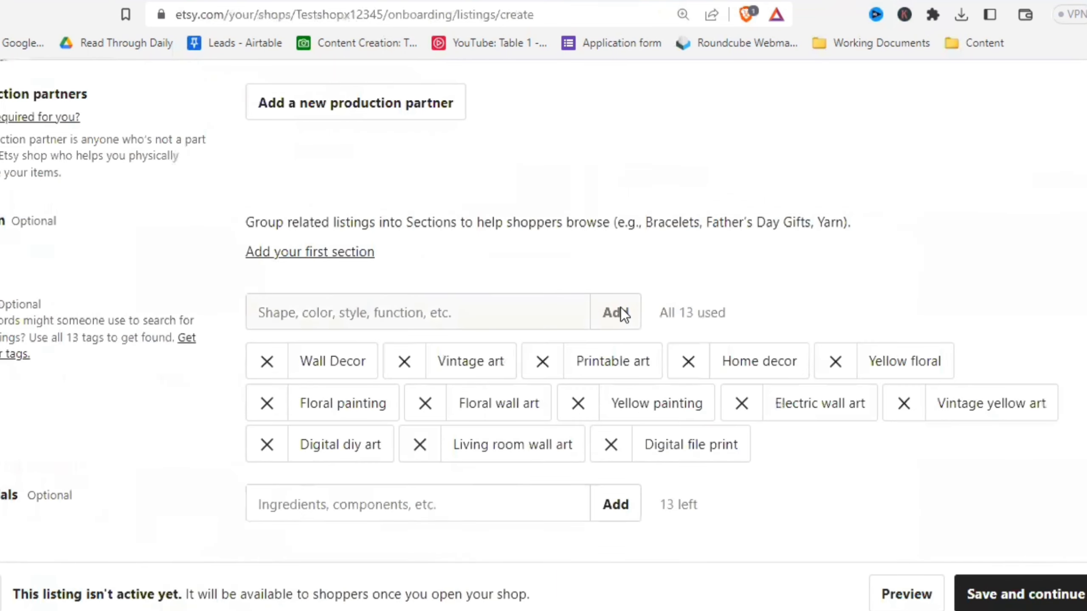
# - Go from the new listing's empty description to the Jonquils Flower Print listing and expand its full description
pyautogui.scroll(12, 699, 448)
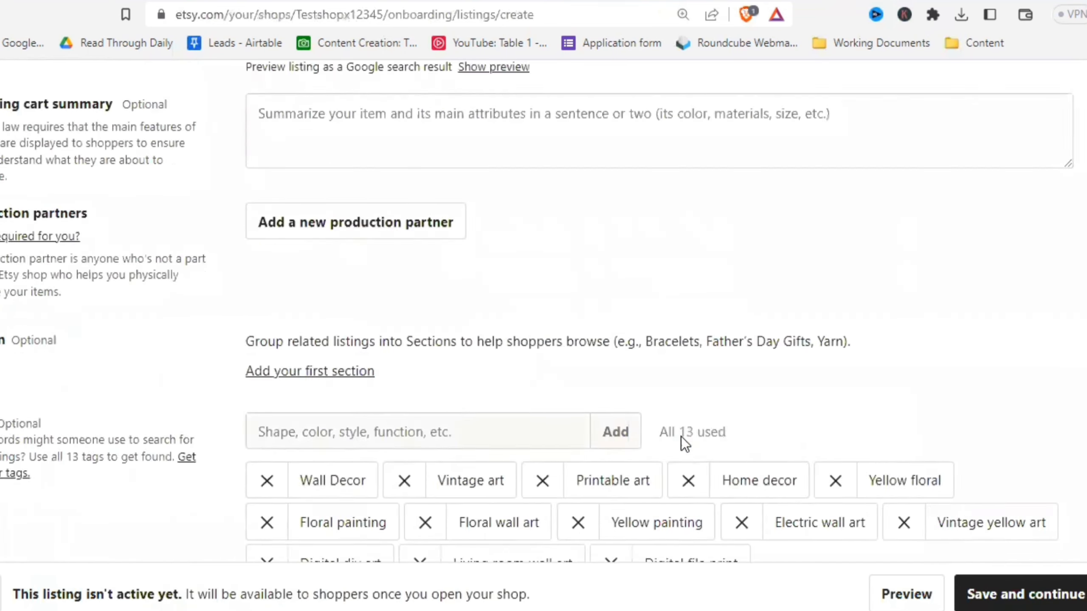
pyautogui.click(683, 345)
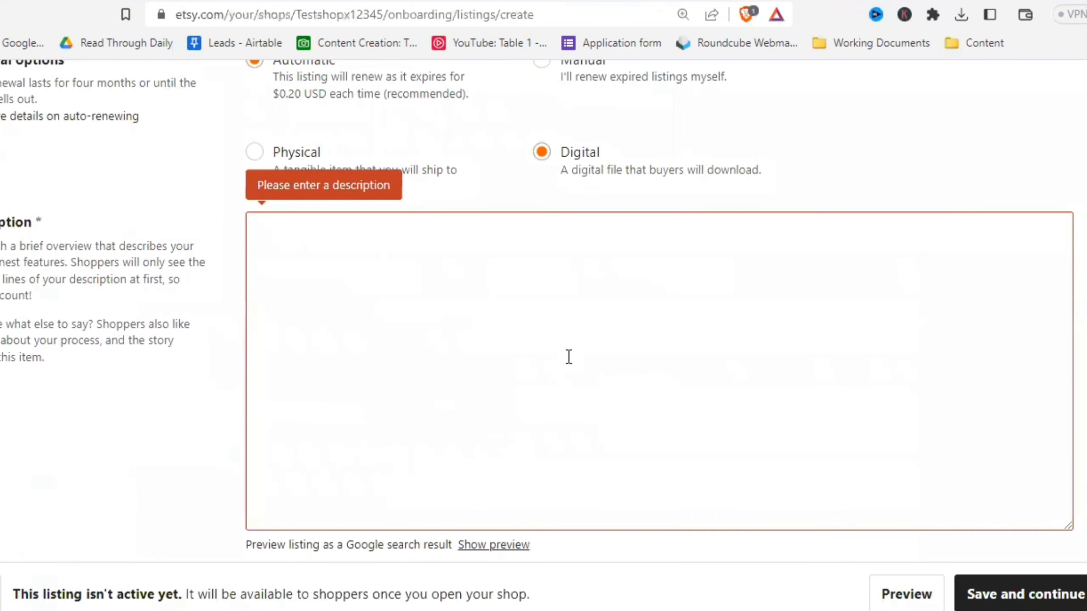
pyautogui.click(590, 2)
pyautogui.scroll(-10, 646, 378)
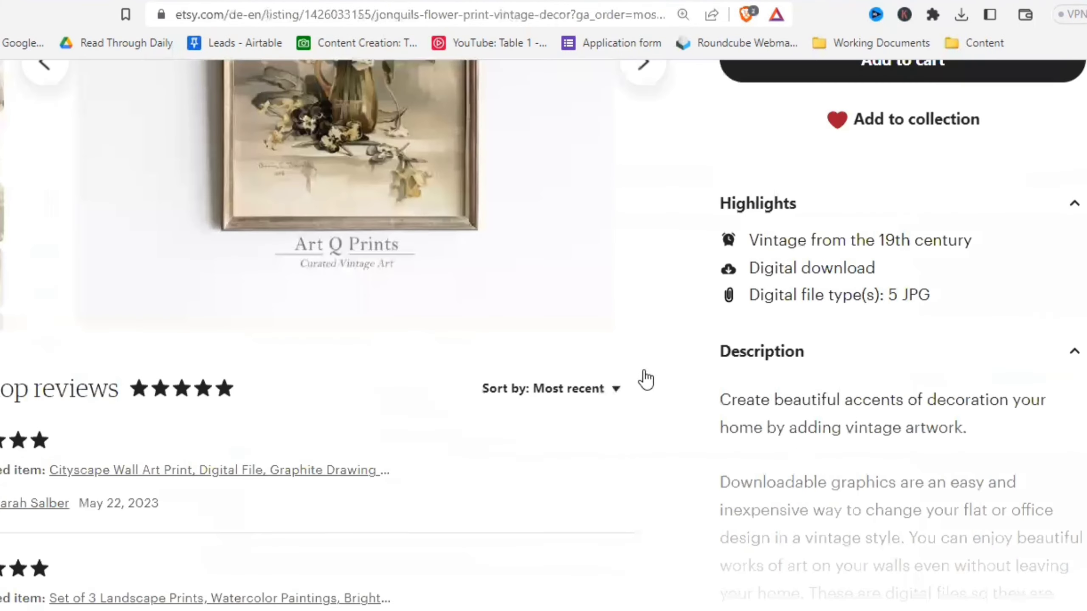
pyautogui.click(861, 285)
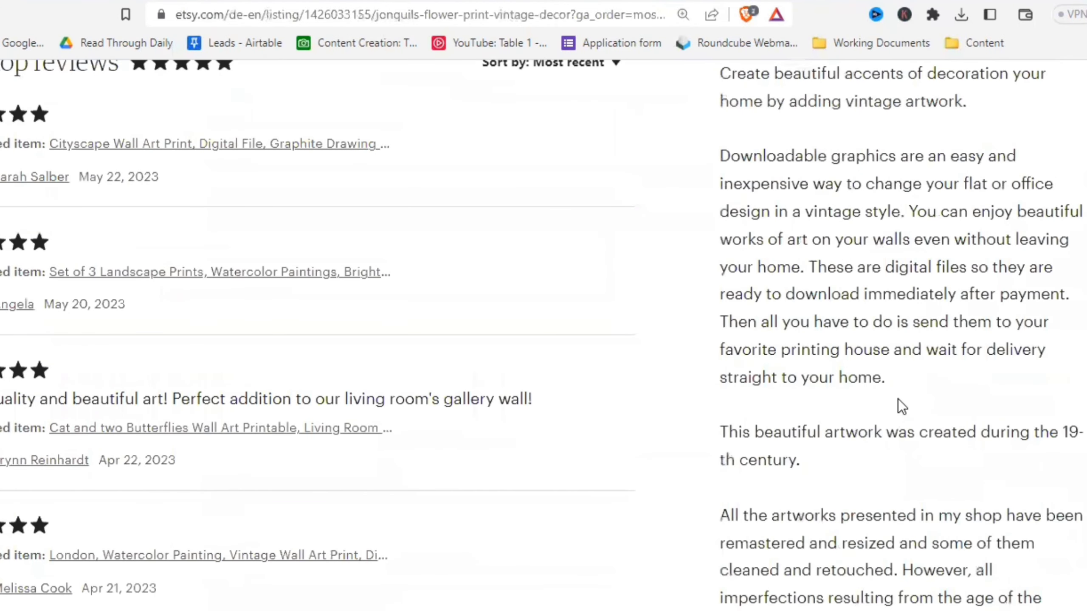
pyautogui.scroll(-5, 894, 406)
pyautogui.scroll(8, 808, 401)
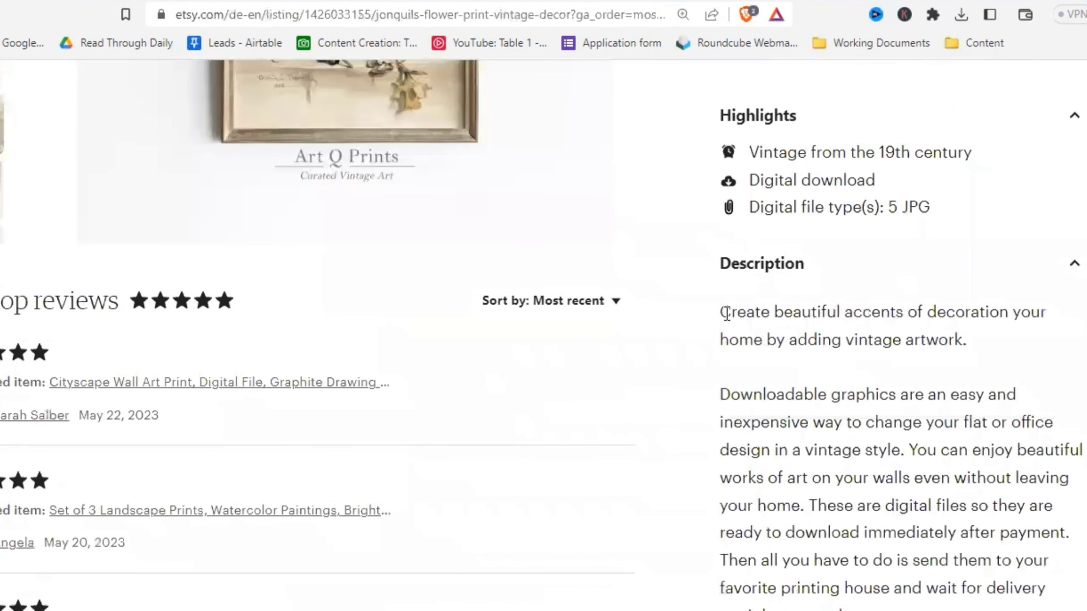
# - Examine the Jonquils description from its opening sentence down to the Floral Collection and How It Works sections
pyautogui.moveTo(723, 313); pyautogui.dragTo(817, 354)
pyautogui.scroll(-8, 808, 334)
pyautogui.scroll(-5, 816, 355)
pyautogui.click(813, 347)
pyautogui.scroll(-3, 807, 341)
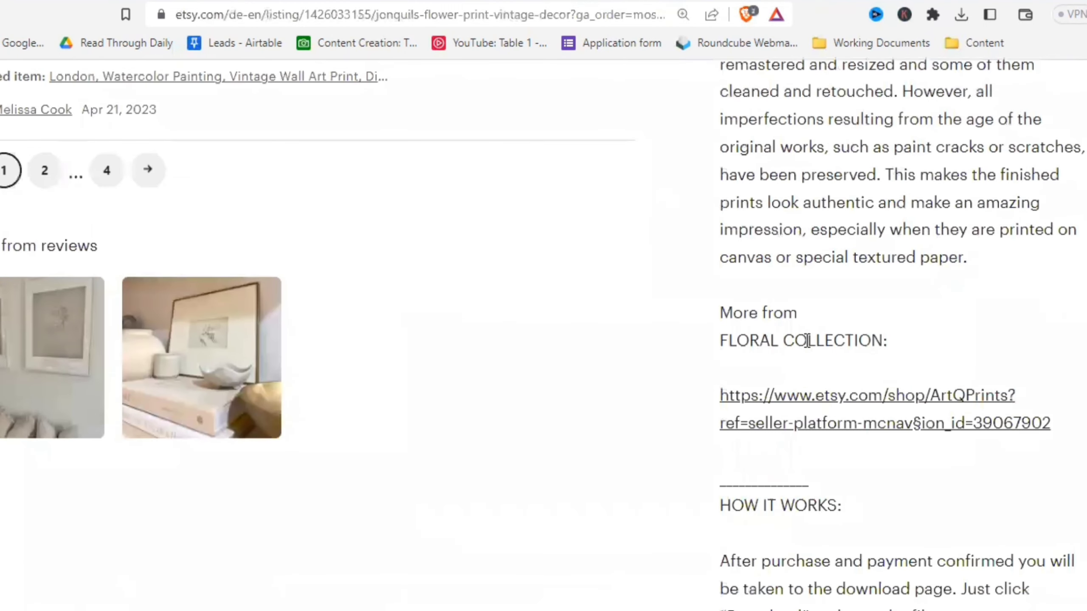
# - Examine the rest of the Jonquils description, covering How It Works, What You Will Get, and the file ratios and print sizes
pyautogui.scroll(-5, 800, 340)
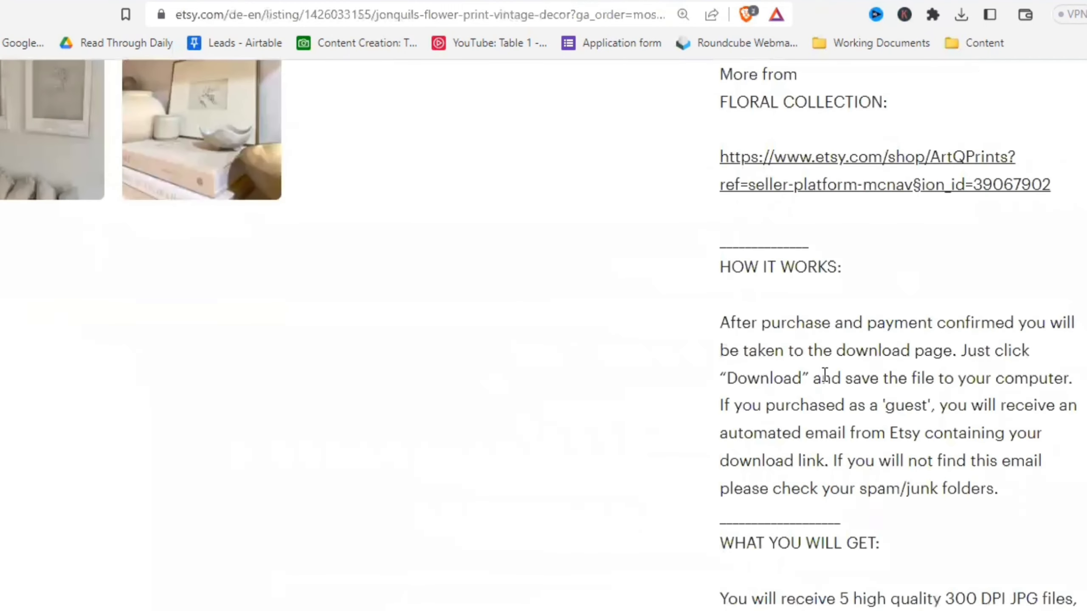
pyautogui.scroll(-5, 818, 377)
pyautogui.scroll(-2, 756, 379)
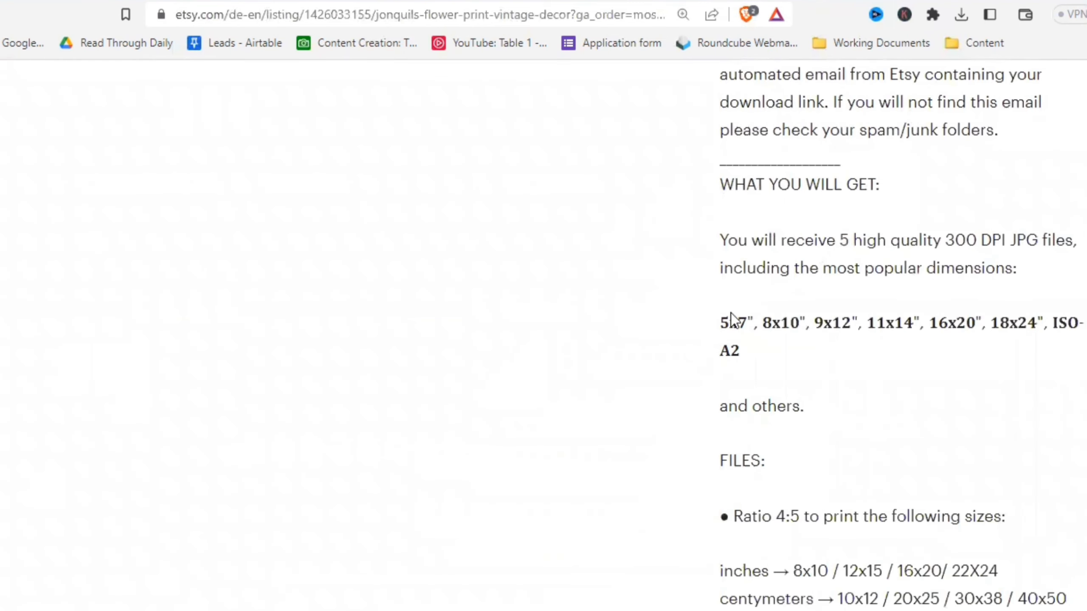
pyautogui.moveTo(719, 322); pyautogui.dragTo(766, 356)
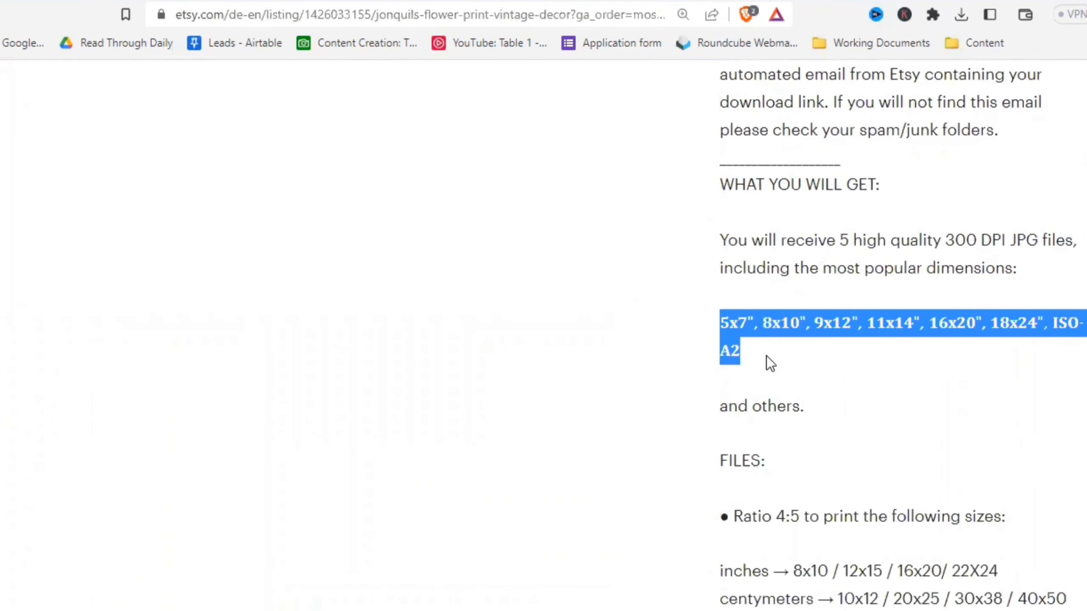
pyautogui.scroll(-3, 766, 356)
pyautogui.moveTo(735, 393); pyautogui.dragTo(810, 417)
pyautogui.scroll(-6, 803, 418)
pyautogui.scroll(-5, 809, 418)
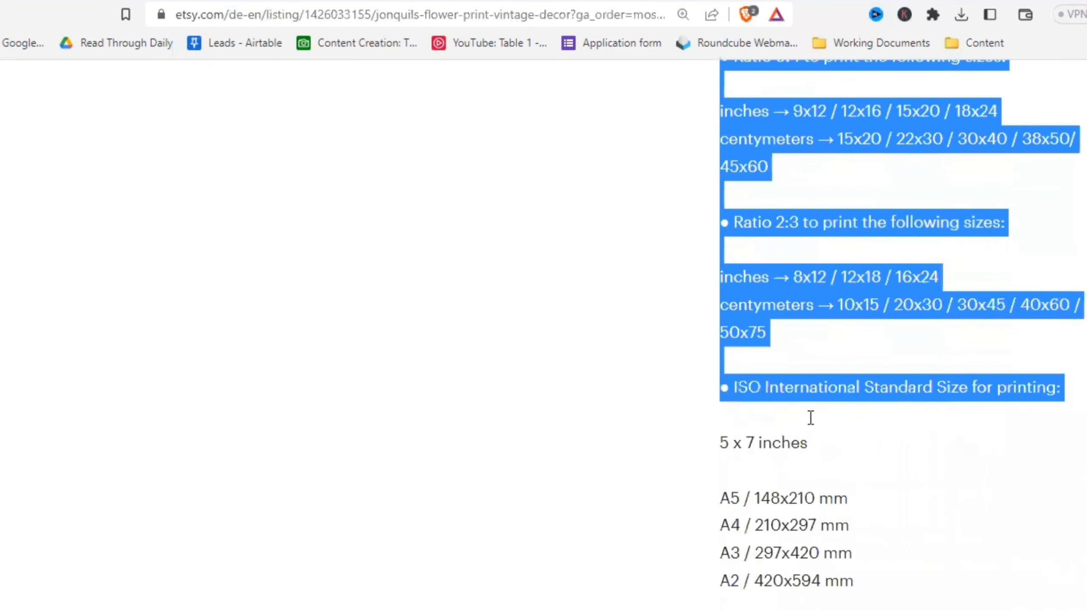
pyautogui.click(811, 424)
pyautogui.scroll(-6, 781, 461)
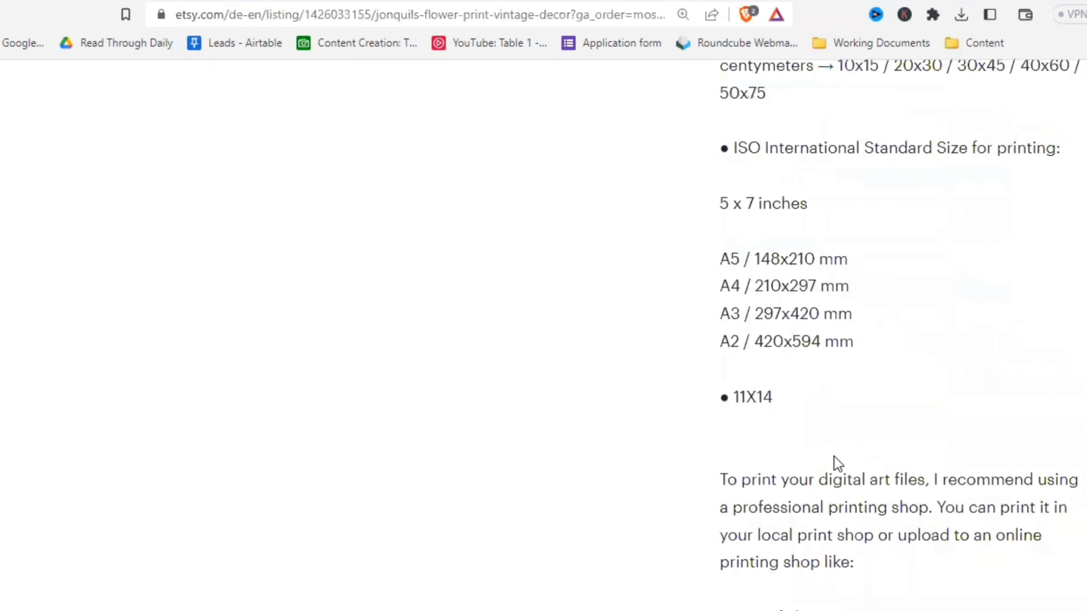
pyautogui.scroll(3, 834, 461)
pyautogui.scroll(3, 835, 456)
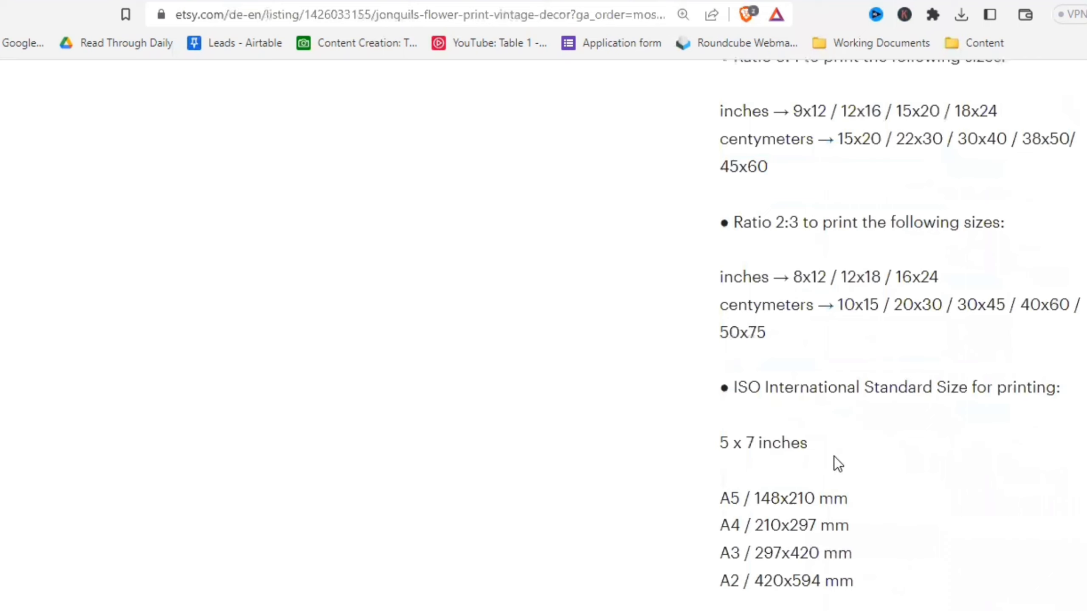
# - Switch to the Yellow Floral Wall Art listing, expand its full description and examine the included file and its sizes
pyautogui.click(407, 1)
pyautogui.scroll(-10, 894, 346)
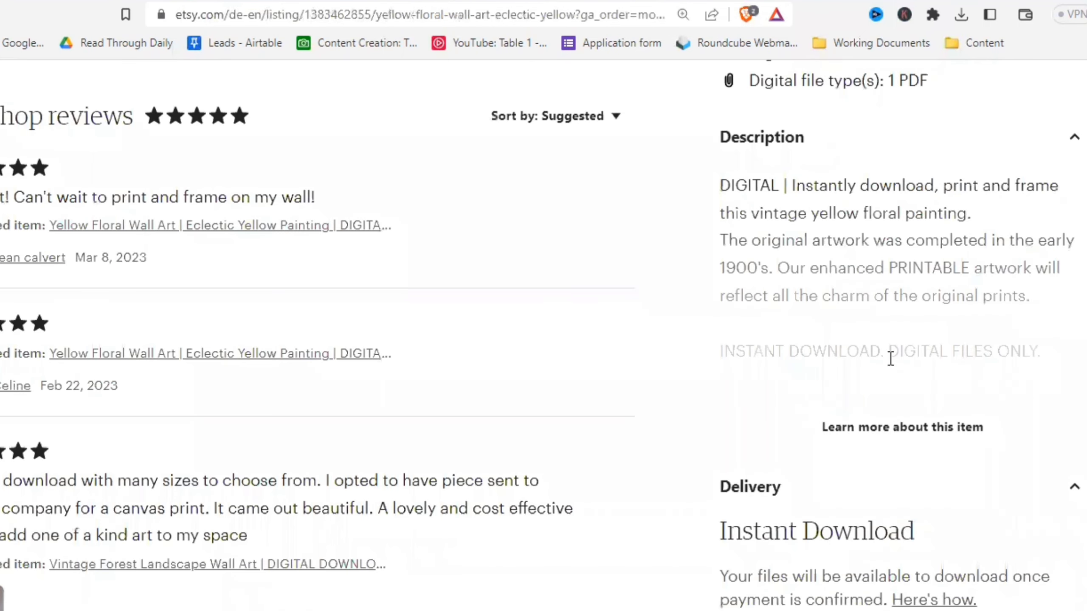
pyautogui.click(877, 428)
pyautogui.scroll(-3, 949, 418)
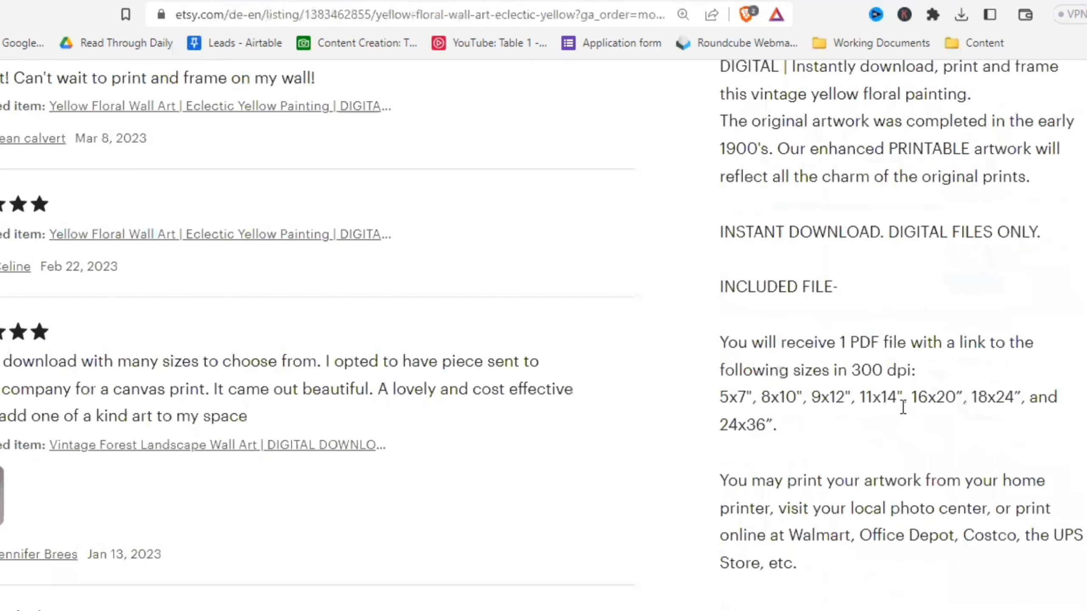
pyautogui.scroll(-3, 903, 407)
pyautogui.moveTo(717, 225); pyautogui.dragTo(854, 305)
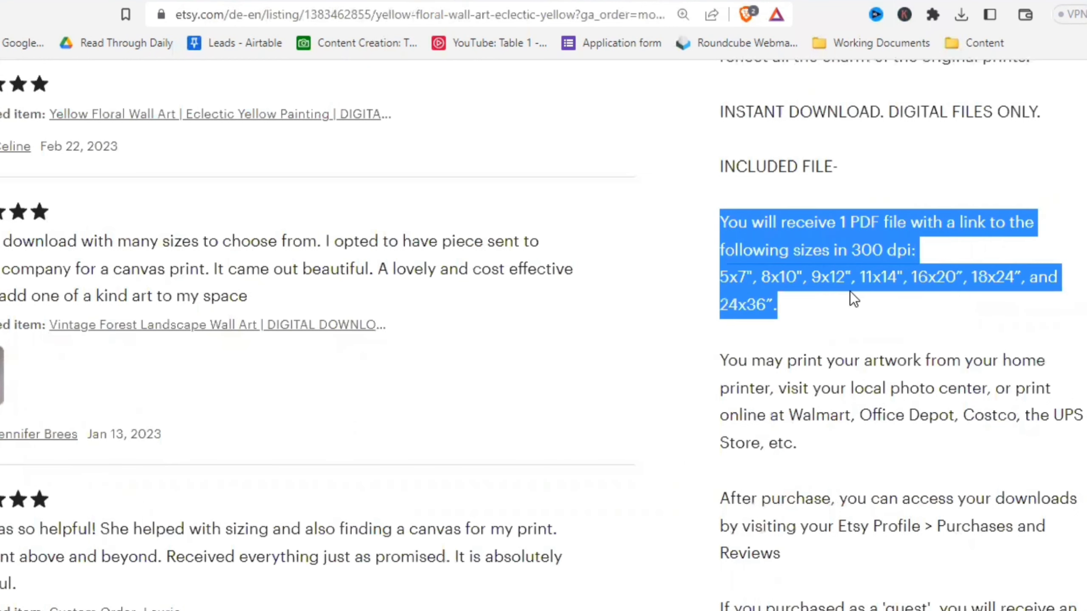
pyautogui.click(850, 292)
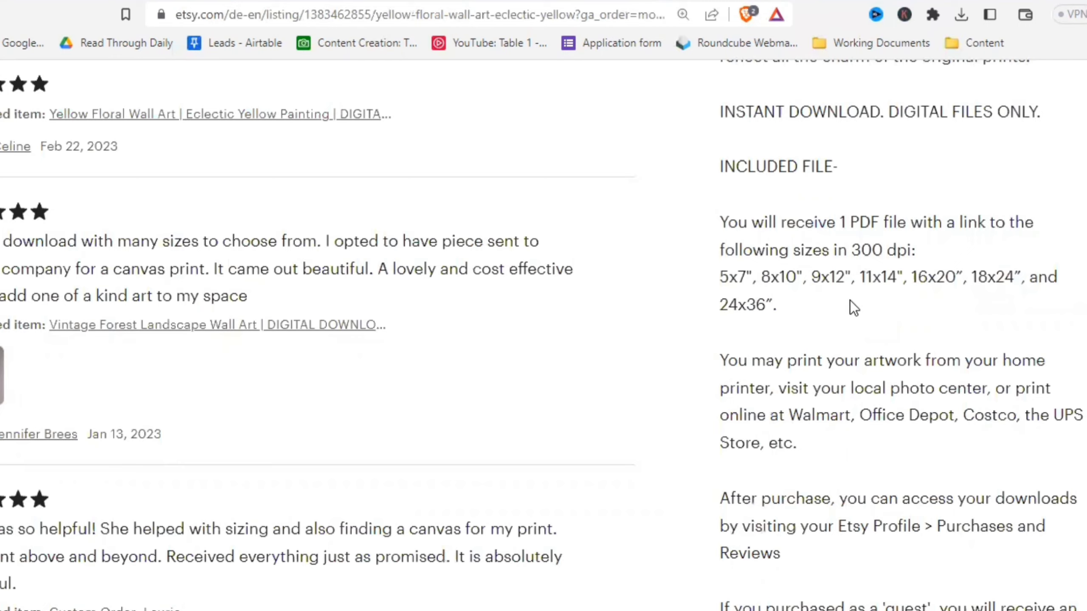
# - Review the Yellow Floral Wall Art description's printing, download and paper advice, and recheck its size list and opening text
pyautogui.scroll(-12, 850, 300)
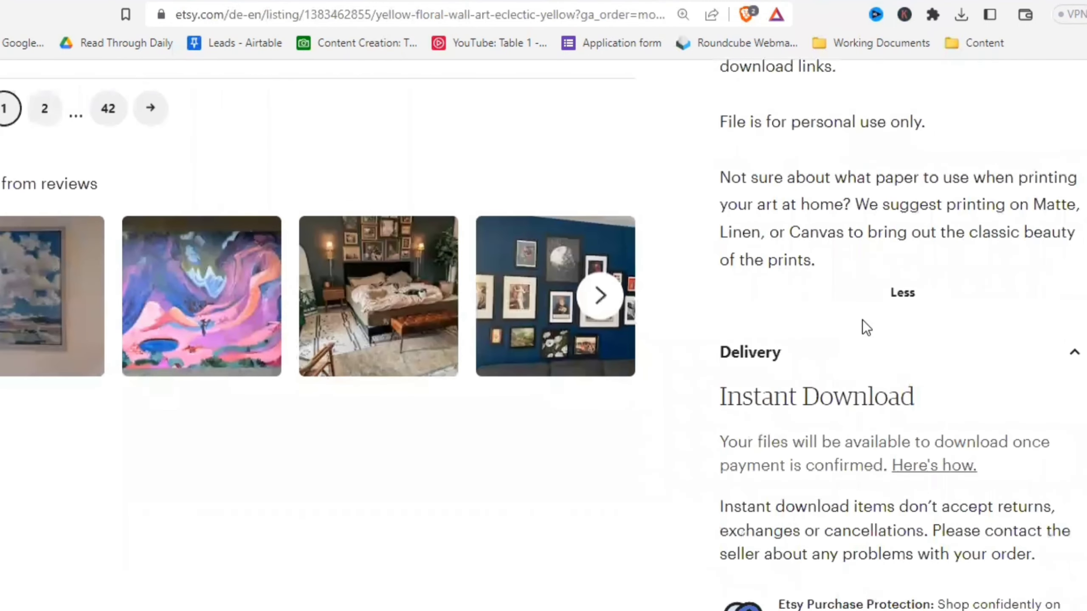
pyautogui.scroll(13, 863, 320)
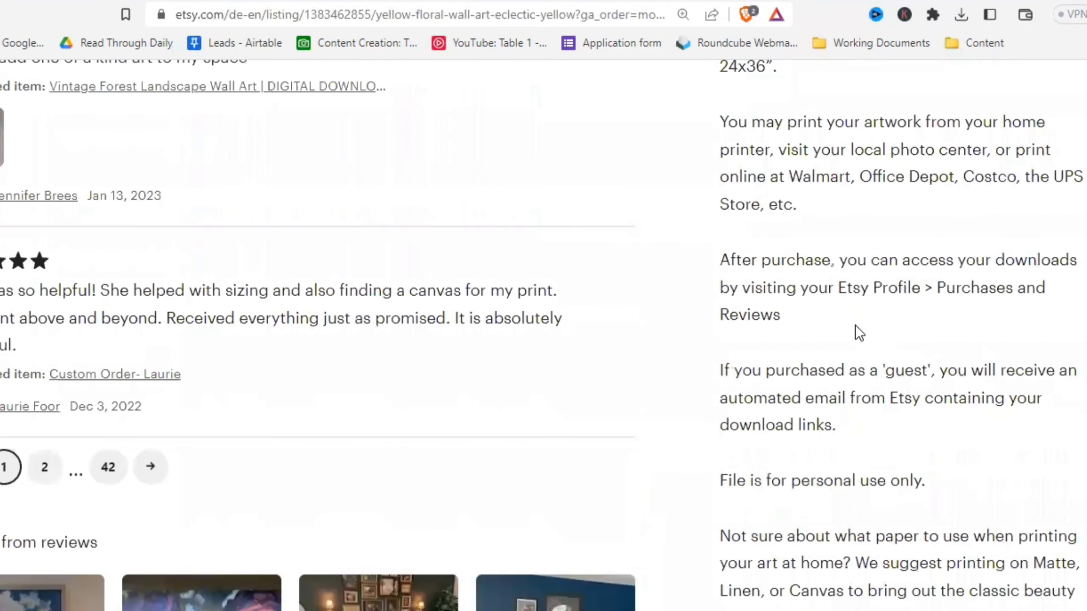
pyautogui.moveTo(782, 312); pyautogui.dragTo(723, 279)
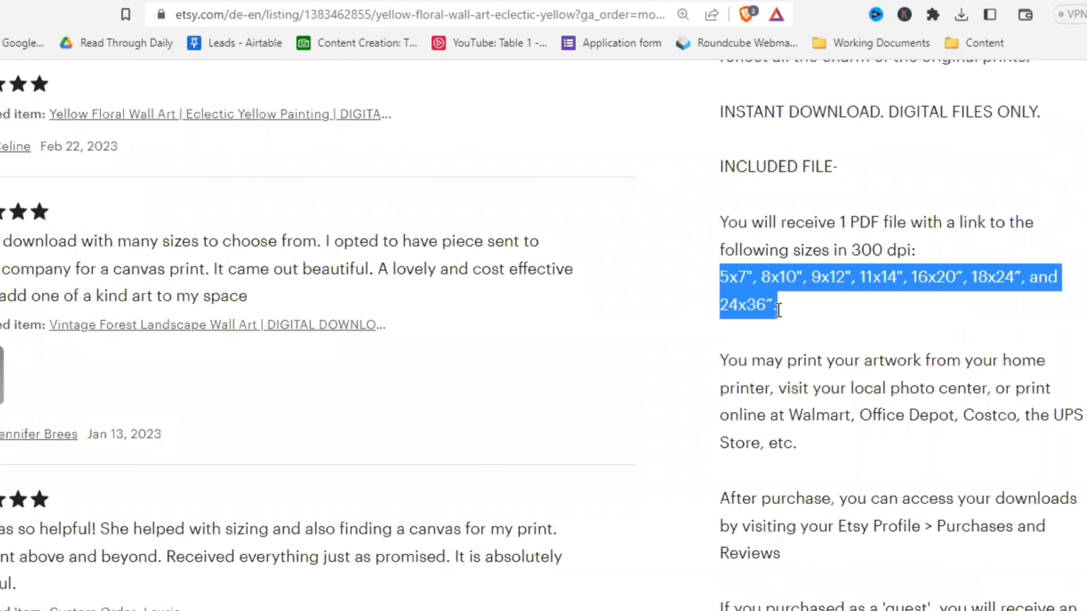
pyautogui.scroll(5, 775, 306)
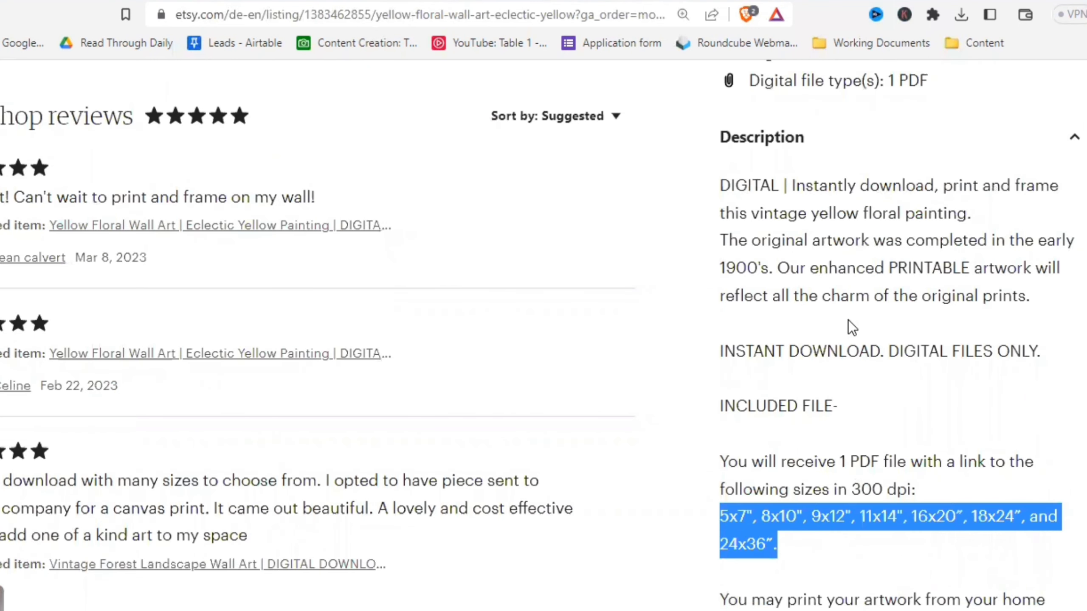
pyautogui.scroll(3, 849, 320)
pyautogui.click(837, 306)
pyautogui.scroll(-3, 837, 306)
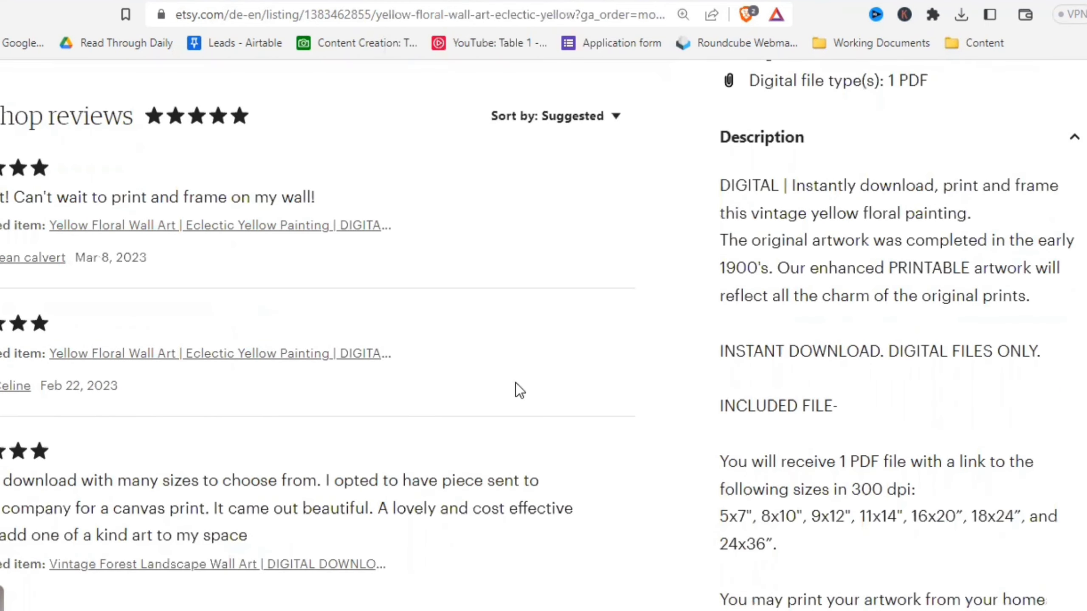
# - Return to the new listing and start its description with "Brief description of product with keywords"
pyautogui.hotkey('ctrl', 'Tab')
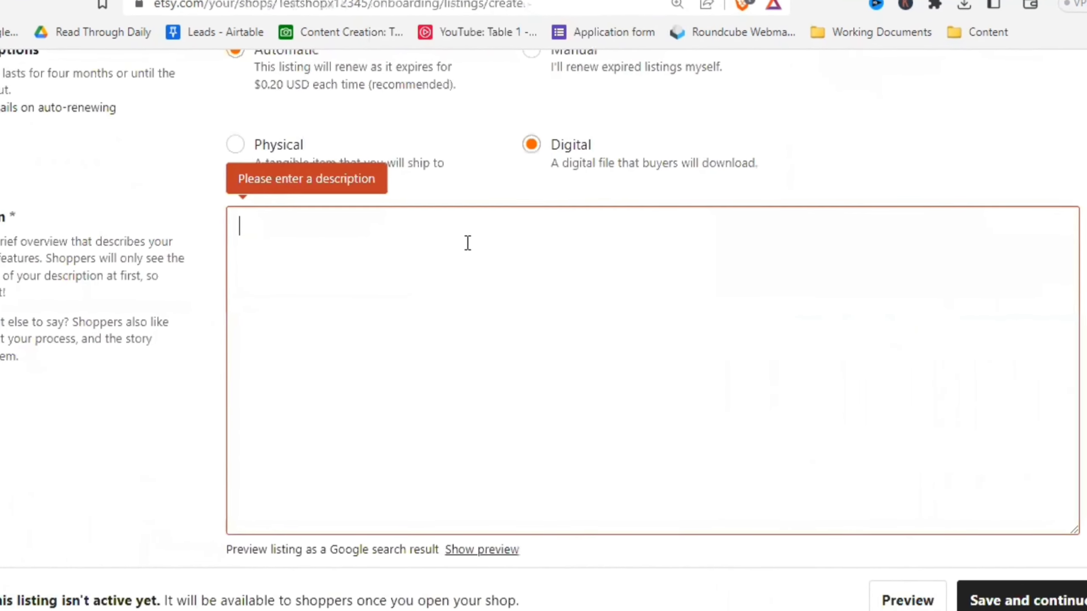
pyautogui.write('B')
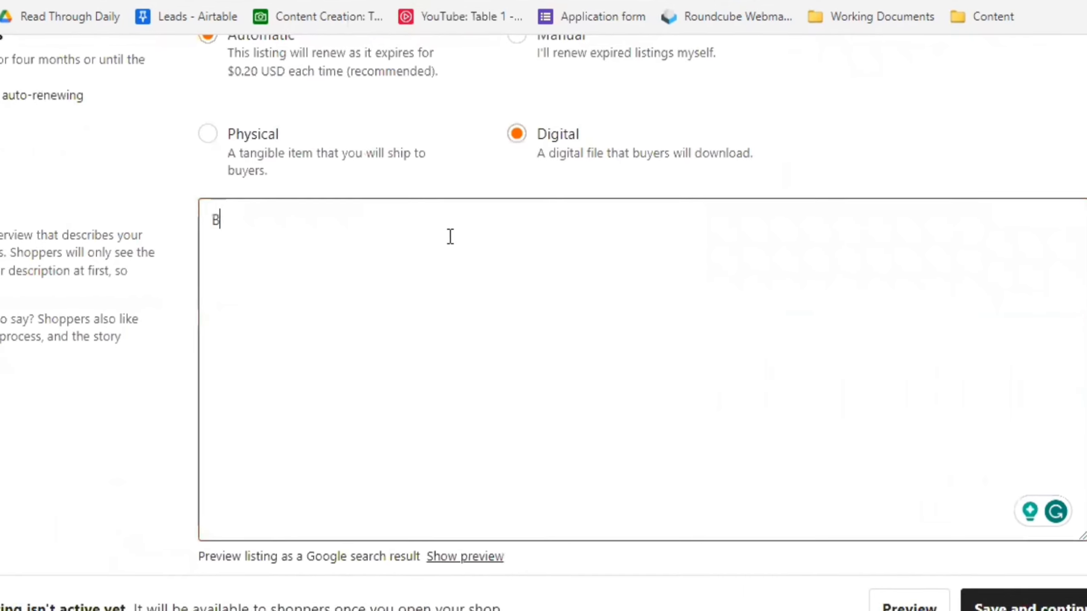
pyautogui.write('rief descript')
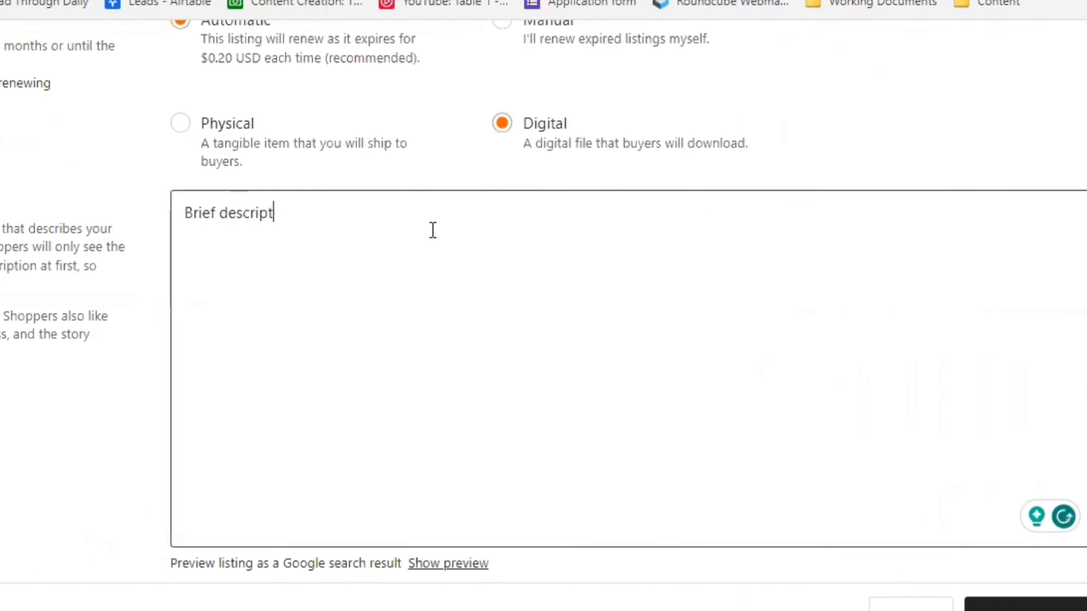
pyautogui.write('in of product ')
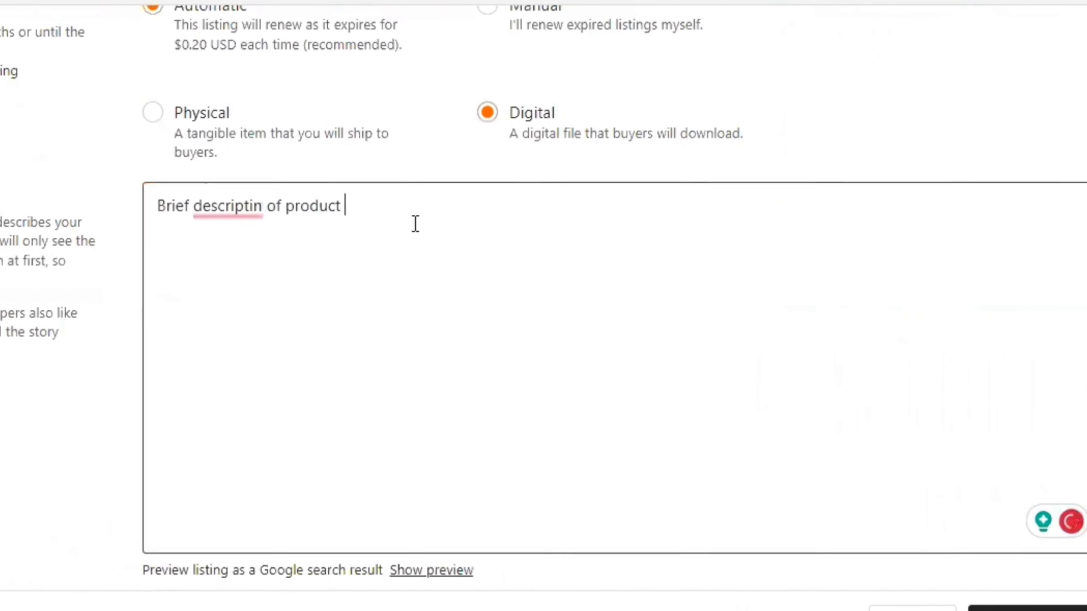
pyautogui.write('with keywords')
pyautogui.moveTo(203, 199)
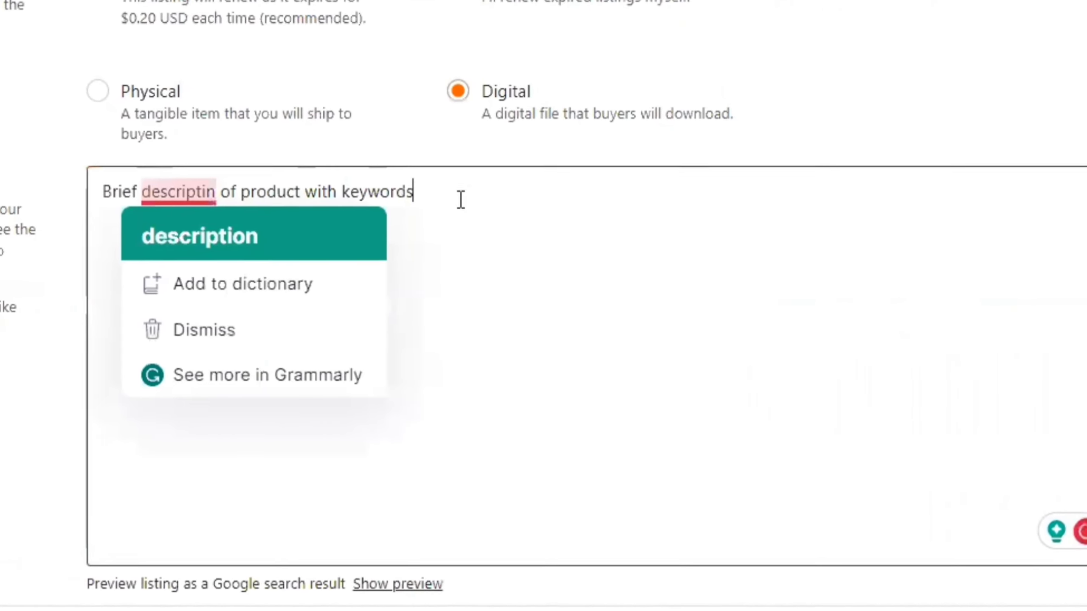
# - Add the note "(doesn't matter that much for SEO)" to the end of the description's first line
pyautogui.write('(')
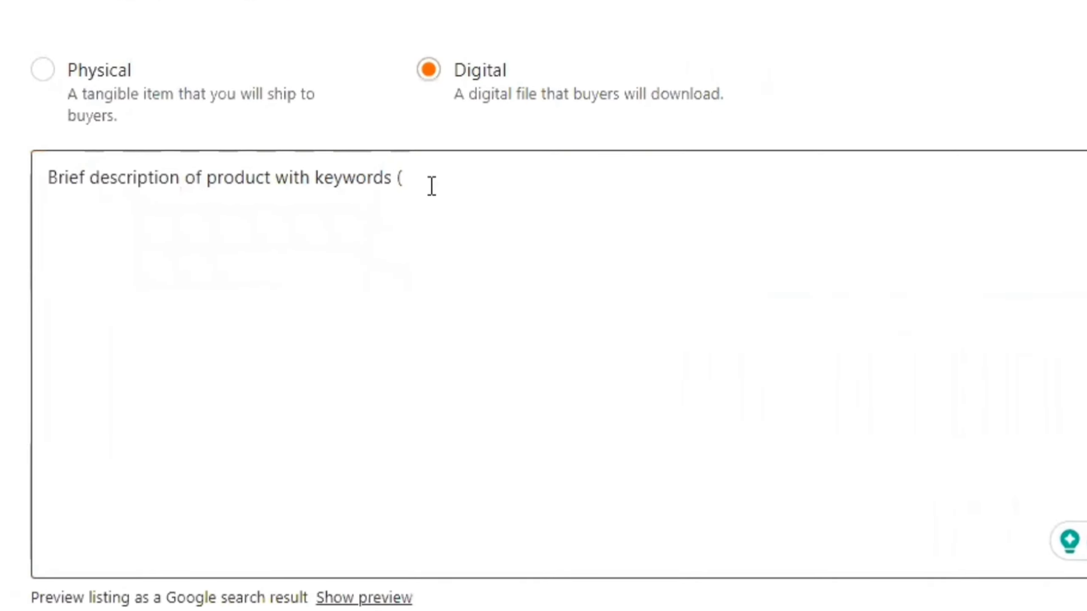
pyautogui.write('doesn')
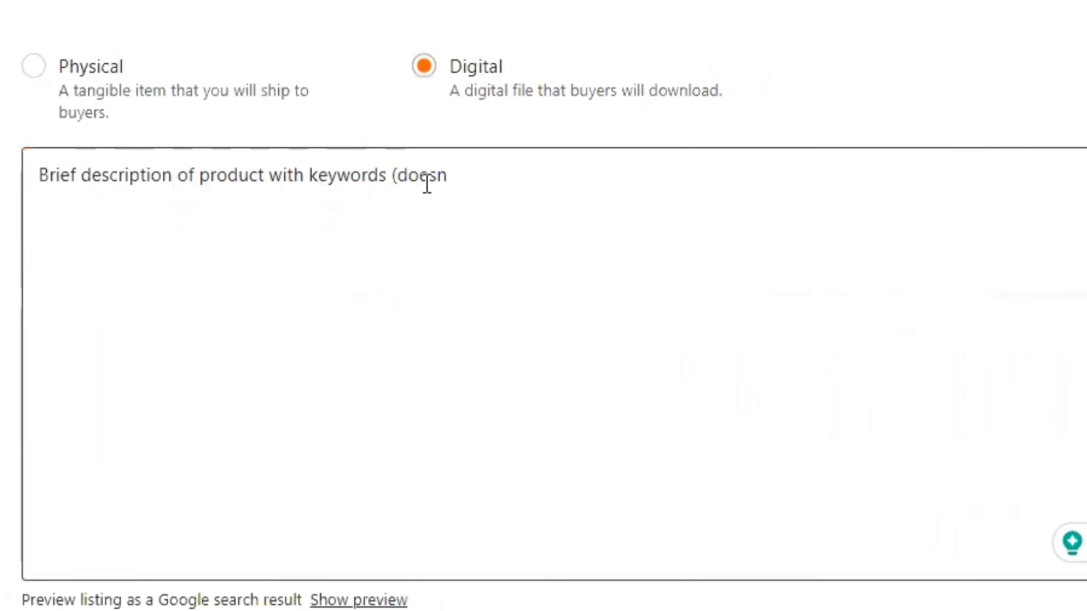
pyautogui.write("'t matter t")
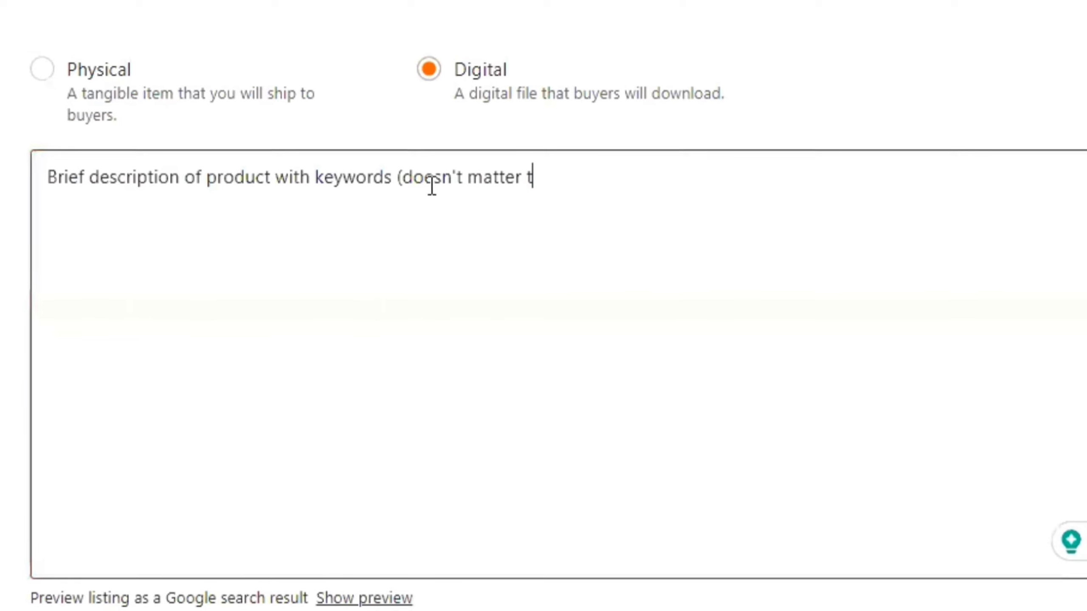
pyautogui.write('hat much for')
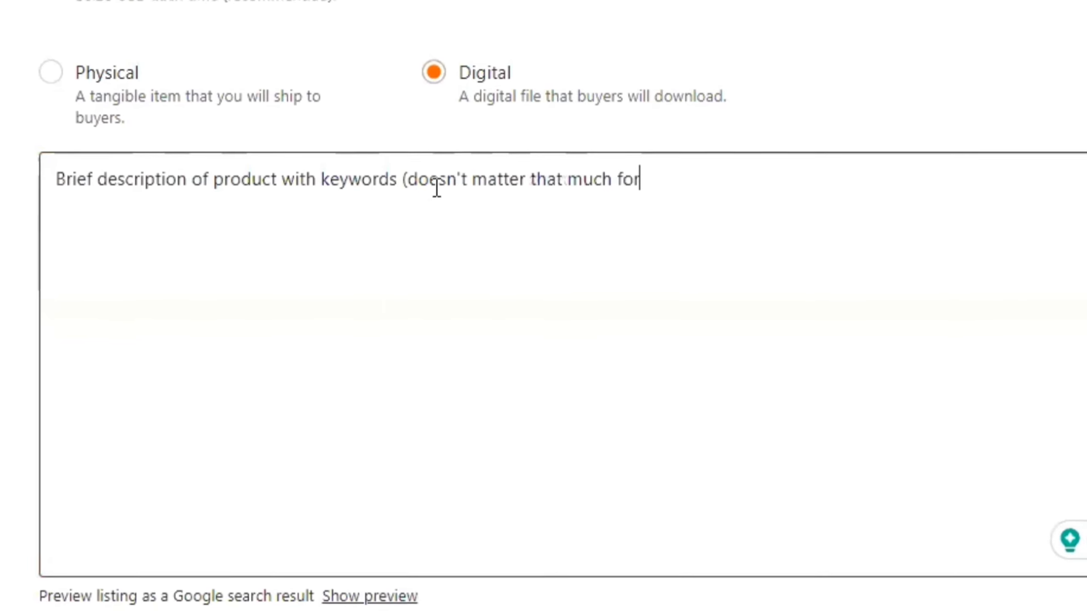
pyautogui.write(' seo)')
pyautogui.press('BackSpace')
pyautogui.press('BackSpace')
pyautogui.press('BackSpace')
pyautogui.press('BackSpace')
pyautogui.write('SEO)')
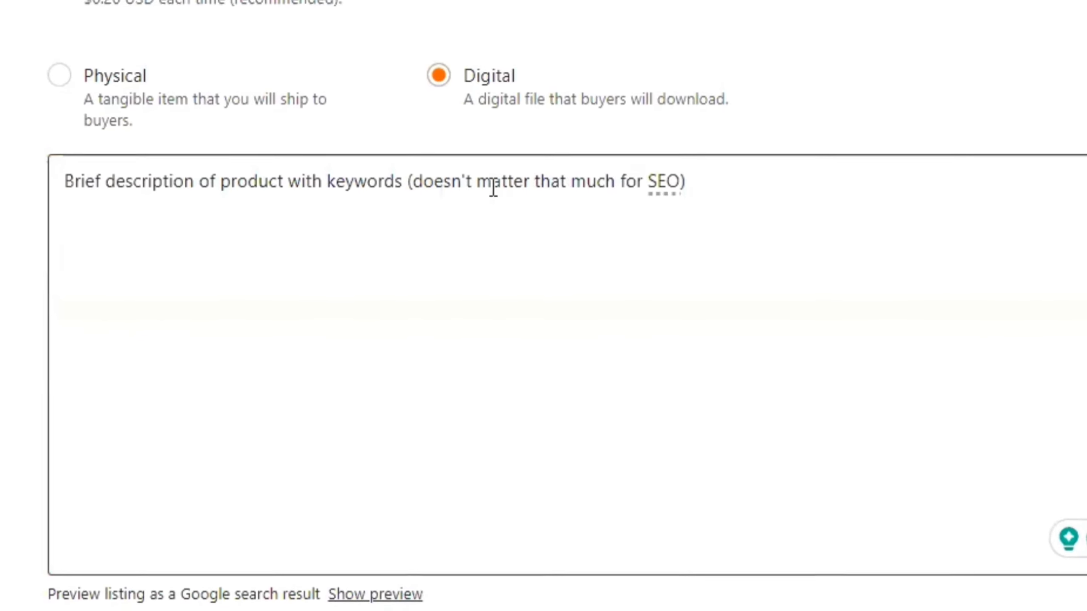
# - Insert "/not at all" after "much" in the description's SEO note
pyautogui.click(568, 182)
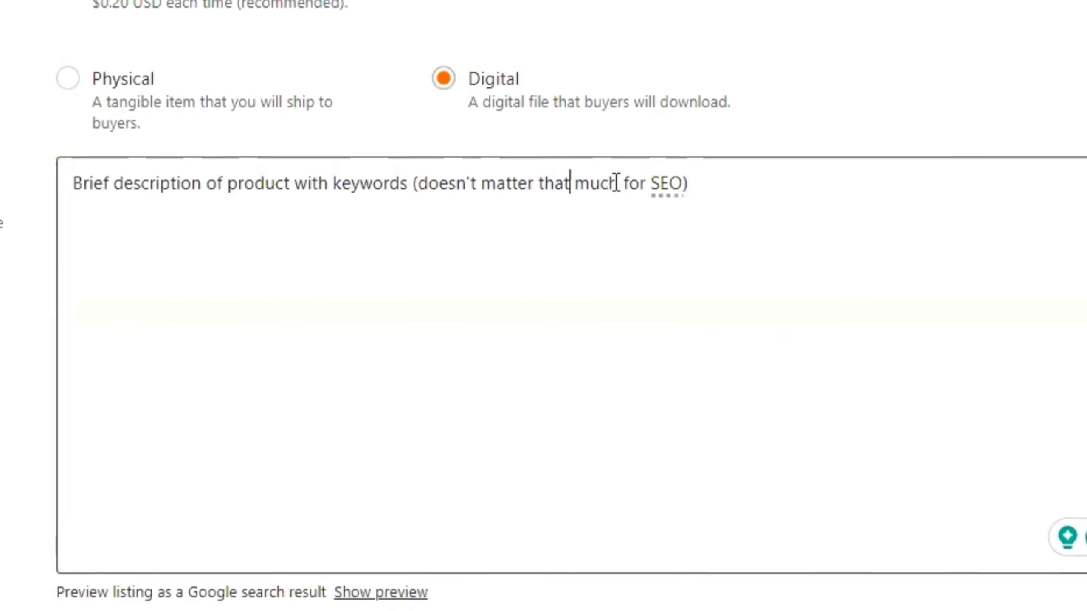
pyautogui.click(614, 183)
pyautogui.write('/not at all')
# - Add a second description section reading "important things about product" with "file type, sizes etc" on the line below
pyautogui.click(843, 244)
pyautogui.press('Return')
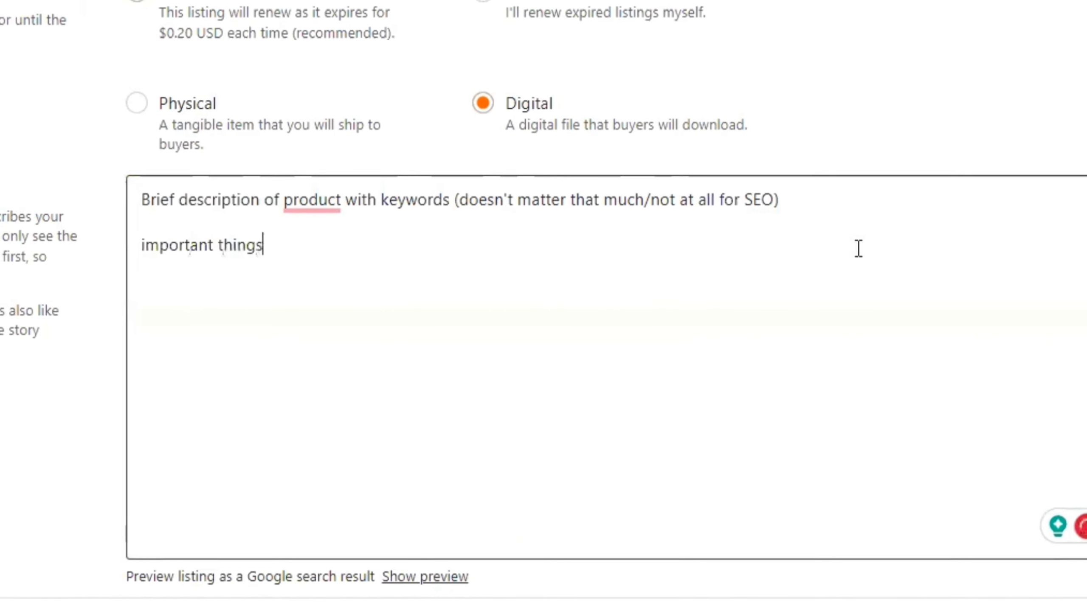
pyautogui.write('t product')
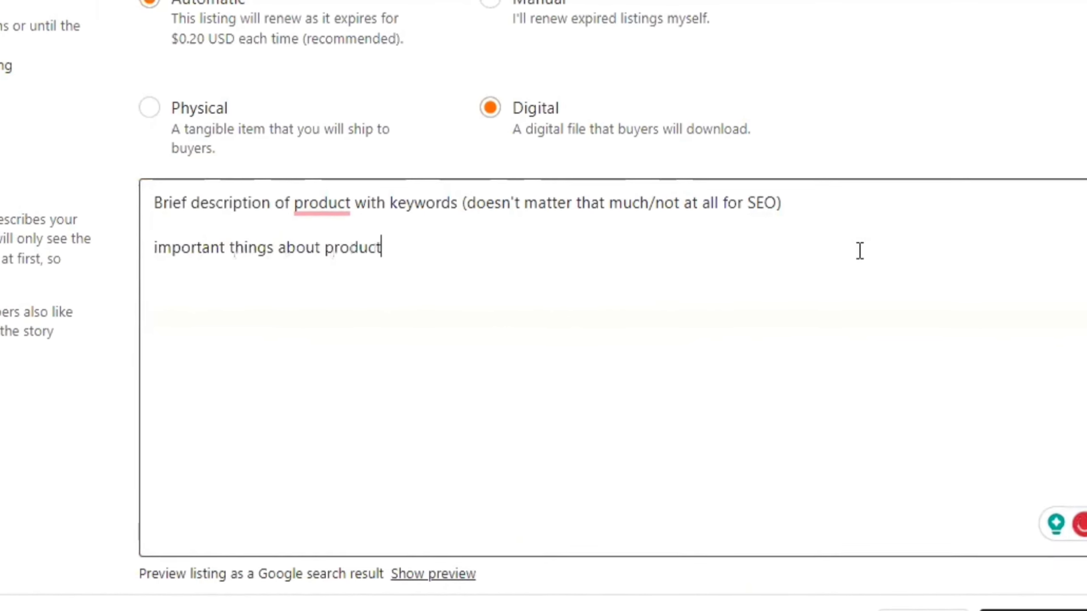
pyautogui.press('Return')
pyautogui.write('file type, sizes e')
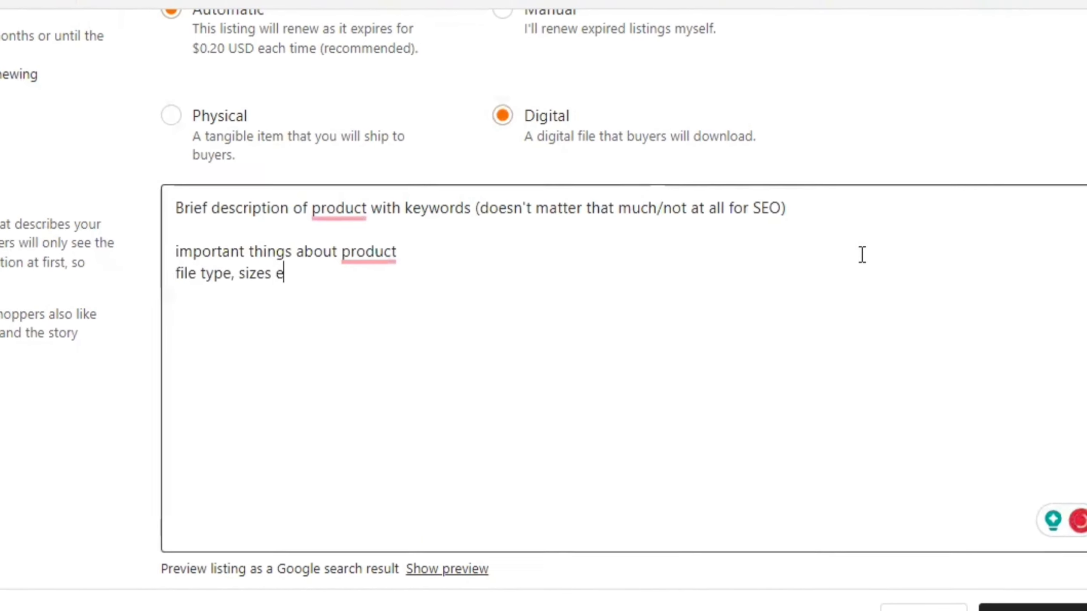
pyautogui.press('Return')
pyautogui.press('Return')
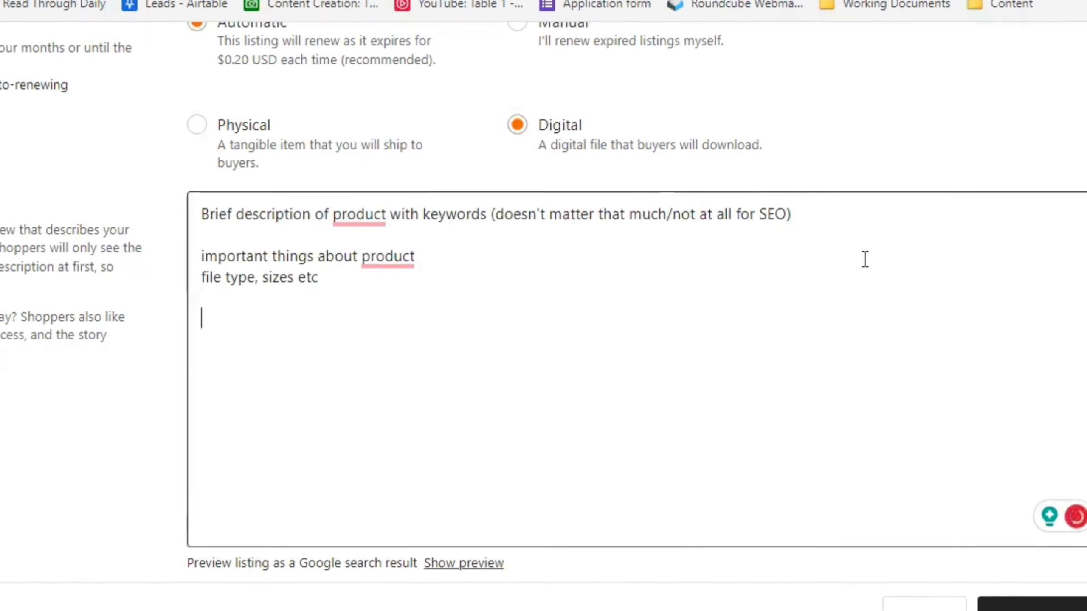
# - Add a third description section reading "brief description of how download works"
pyautogui.write('brief ')
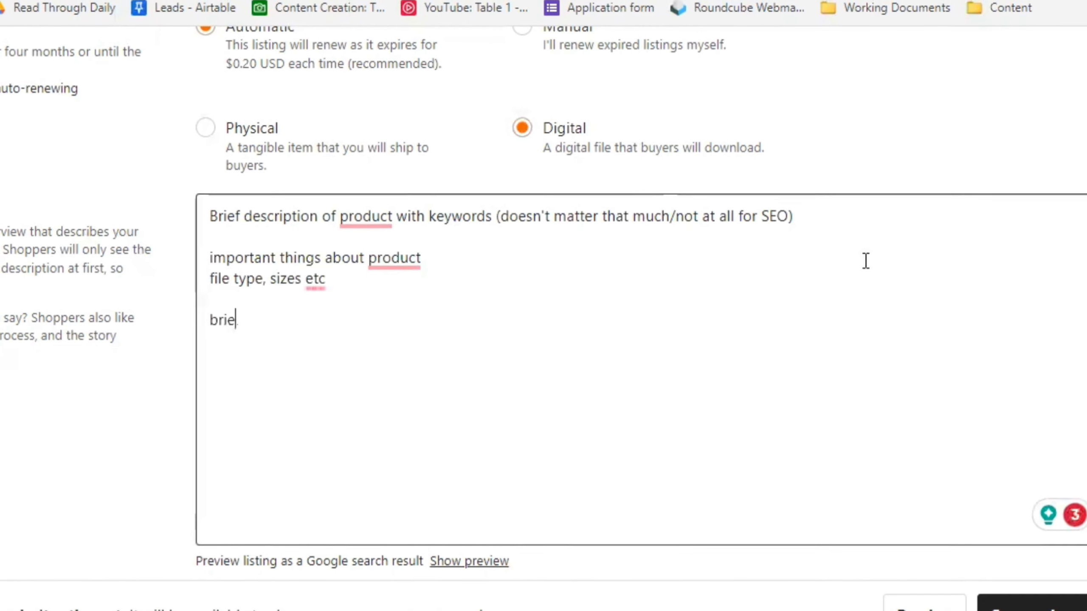
pyautogui.write('description')
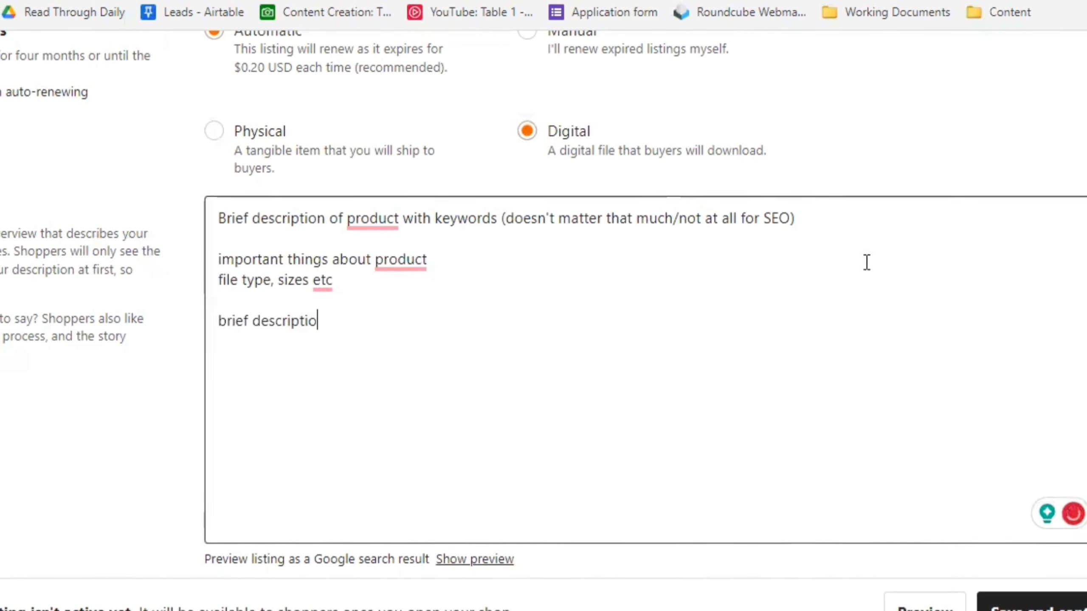
pyautogui.write(' of how ')
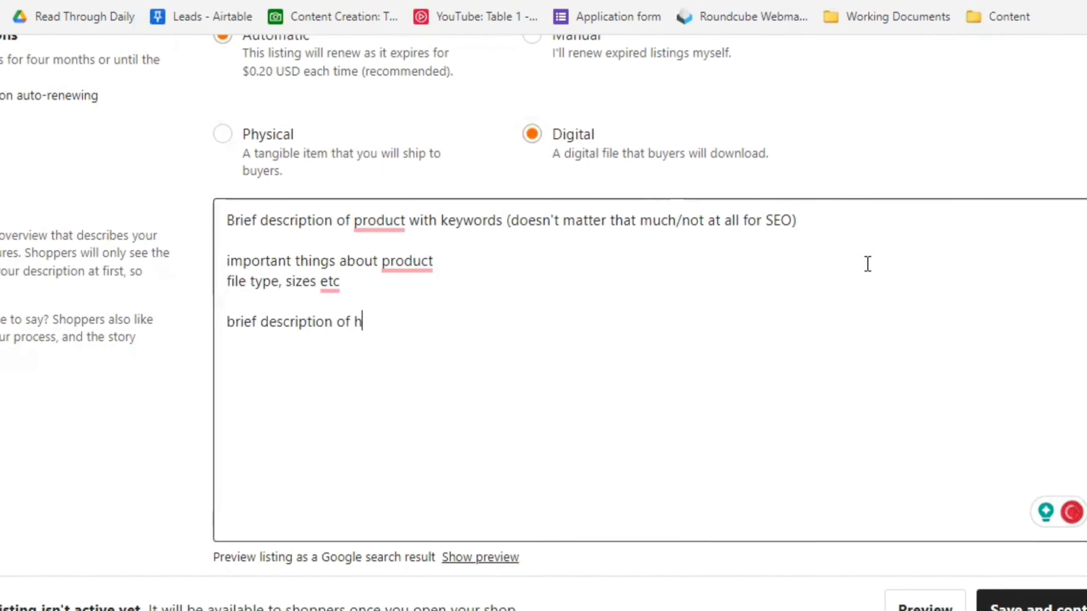
pyautogui.write('download works')
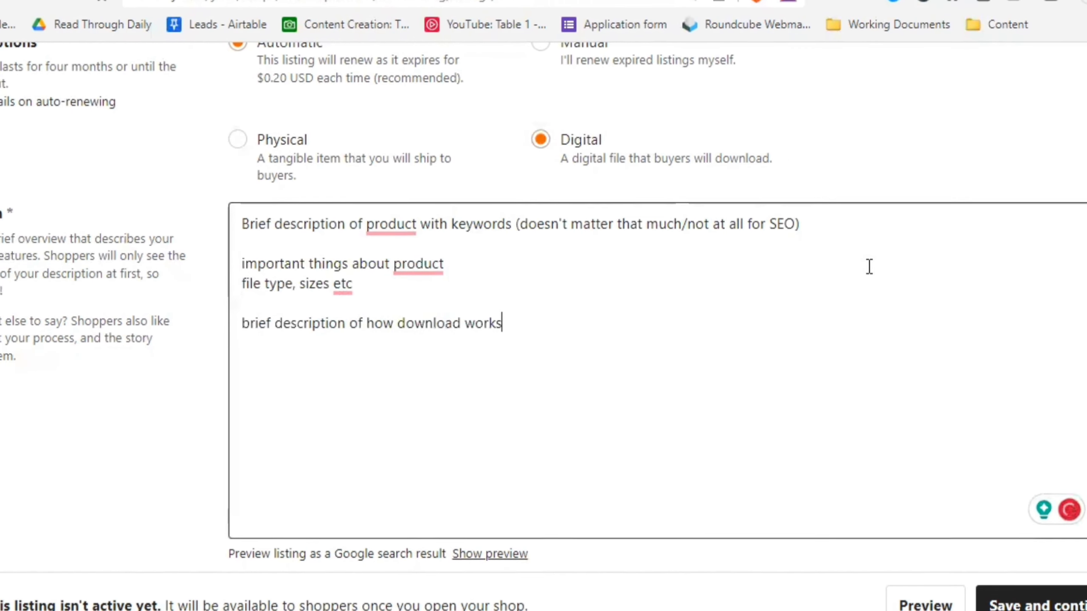
pyautogui.press('Return')
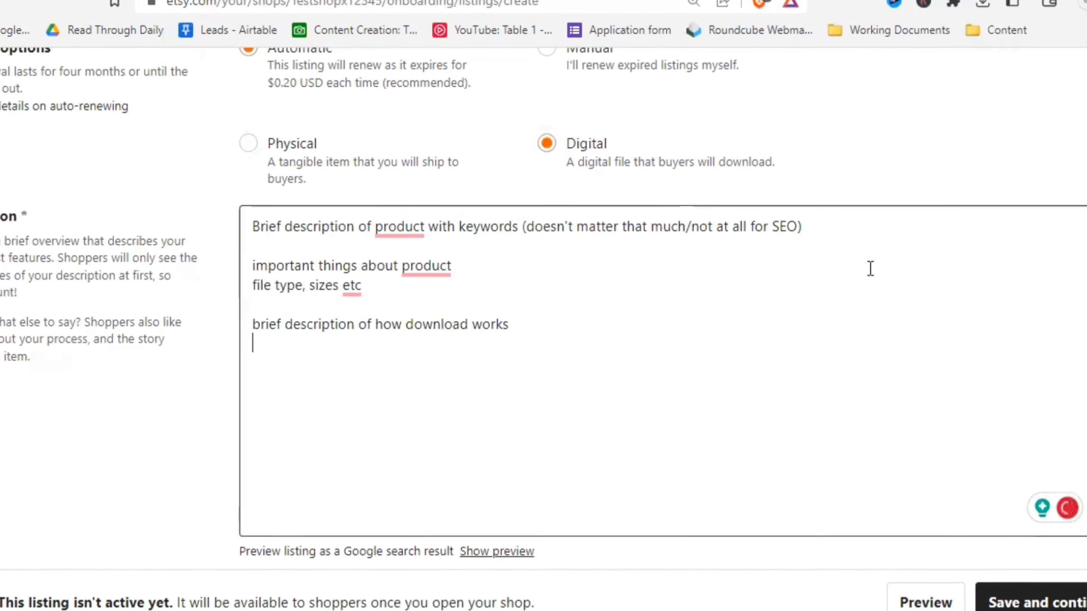
# - Add a fourth description section reading "misc", separated from the download note by a blank line
pyautogui.press('Return')
pyautogui.write('misc')
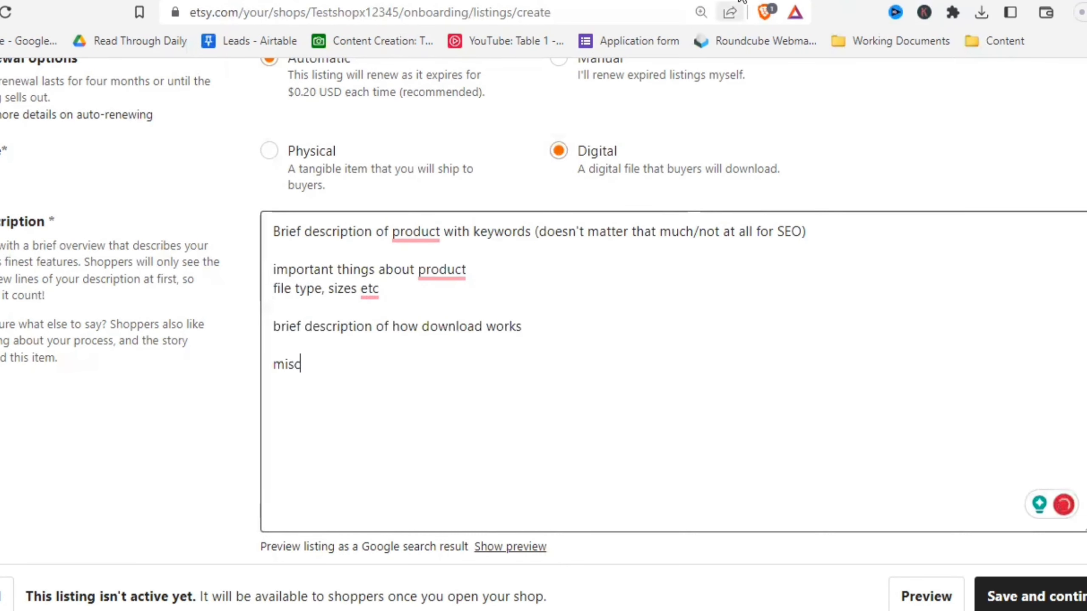
# - Switch to the competitor's Yellow Floral Wall Art listing on Etsy and copy its web address
pyautogui.scroll(-20, 509, 354)
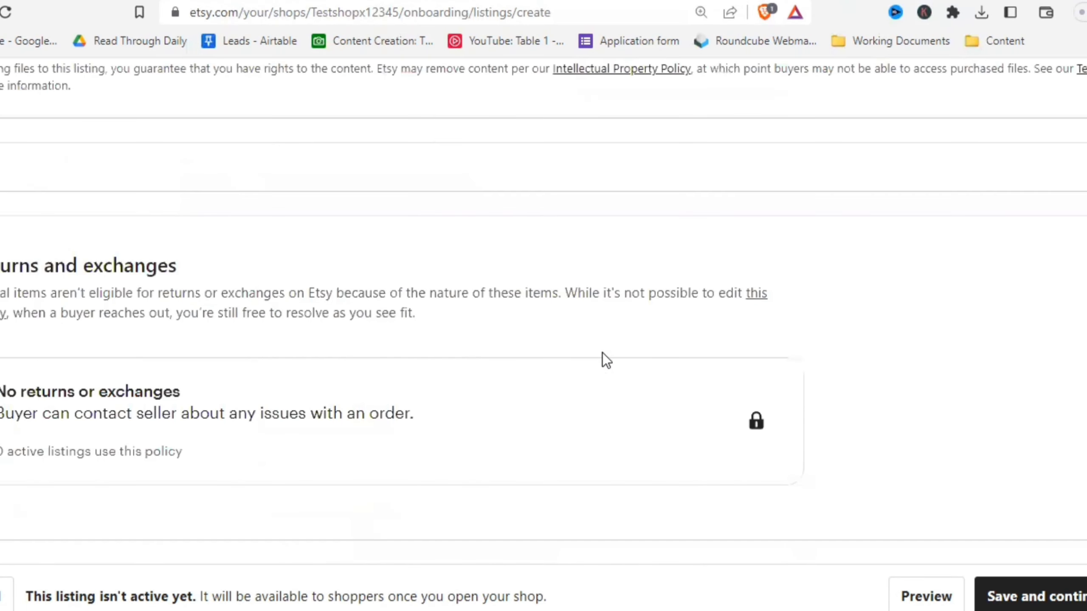
pyautogui.scroll(20, 570, 357)
pyautogui.scroll(-5, 571, 356)
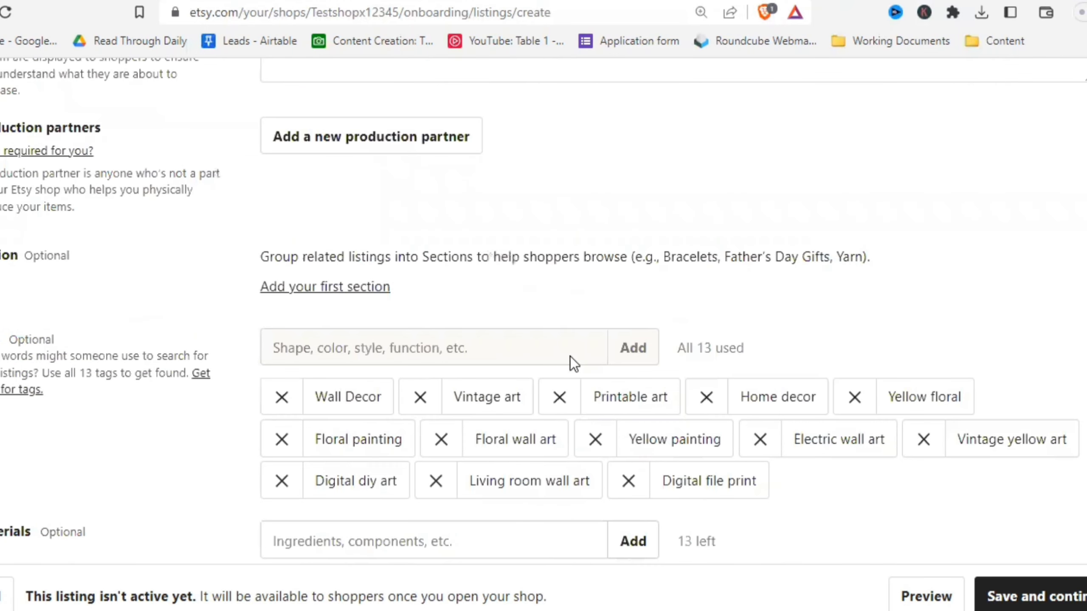
pyautogui.scroll(5, 394, 476)
pyautogui.scroll(-5, 401, 466)
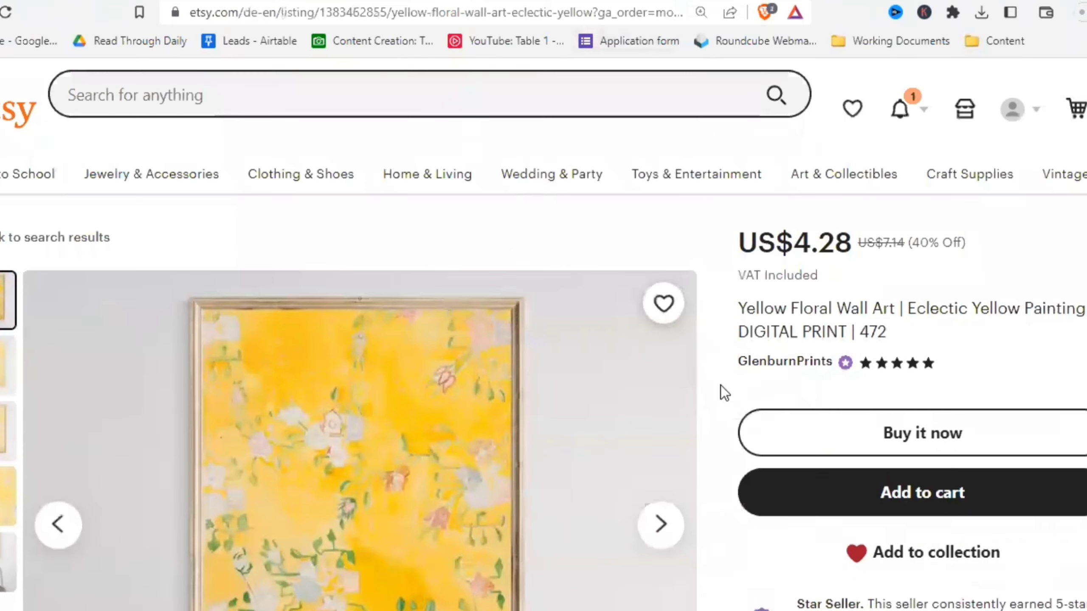
pyautogui.click(503, 10)
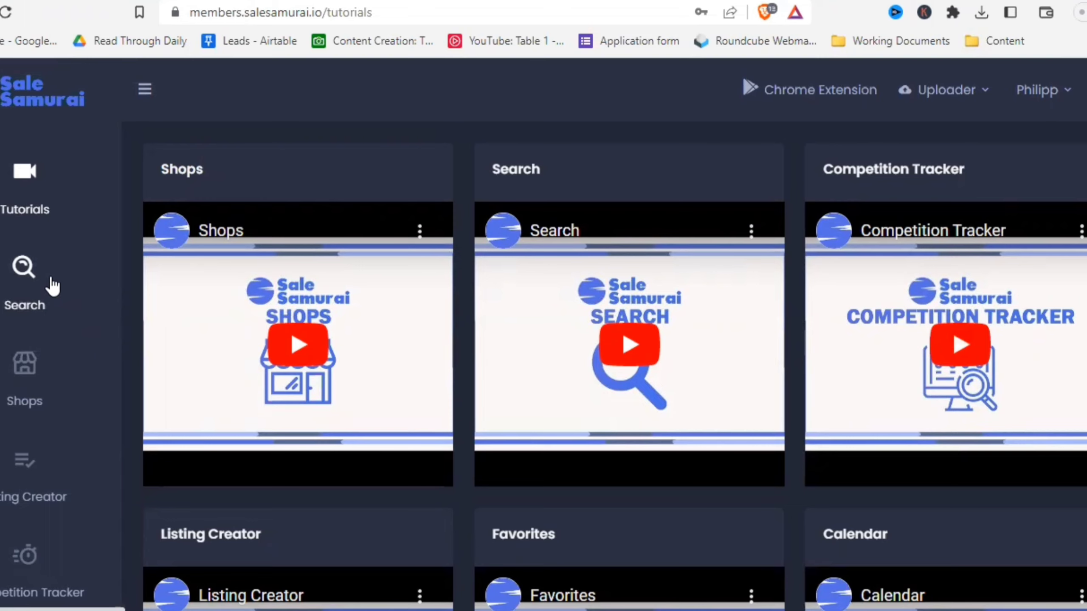
# - Switch to Sale Samurai and run a basic keyword search for "yellow flower vintage digital print"
pyautogui.click(22, 268)
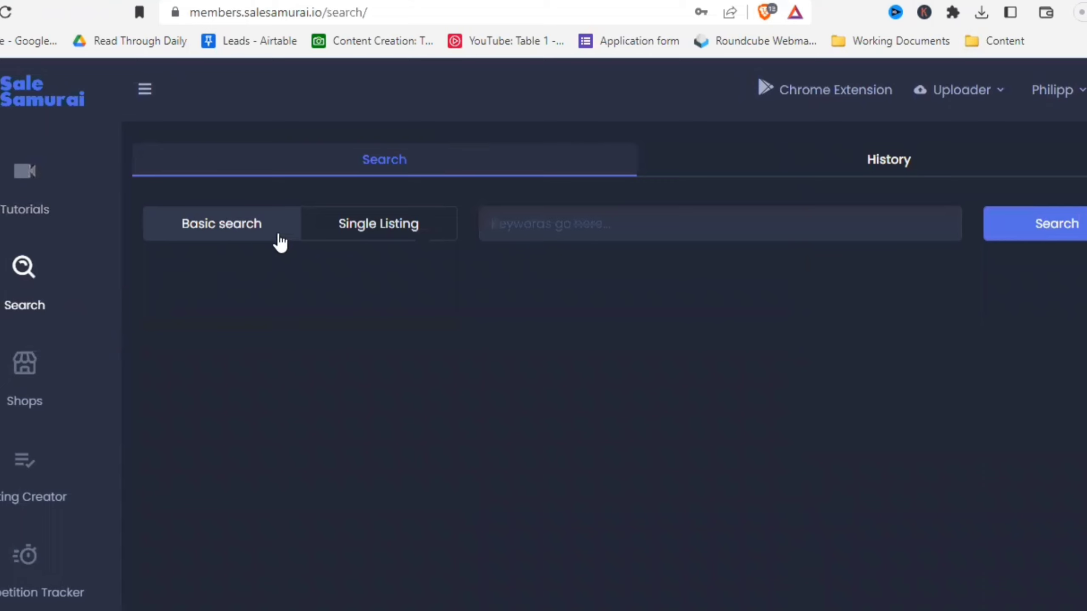
pyautogui.click(587, 231)
pyautogui.write('ye')
pyautogui.write('tage')
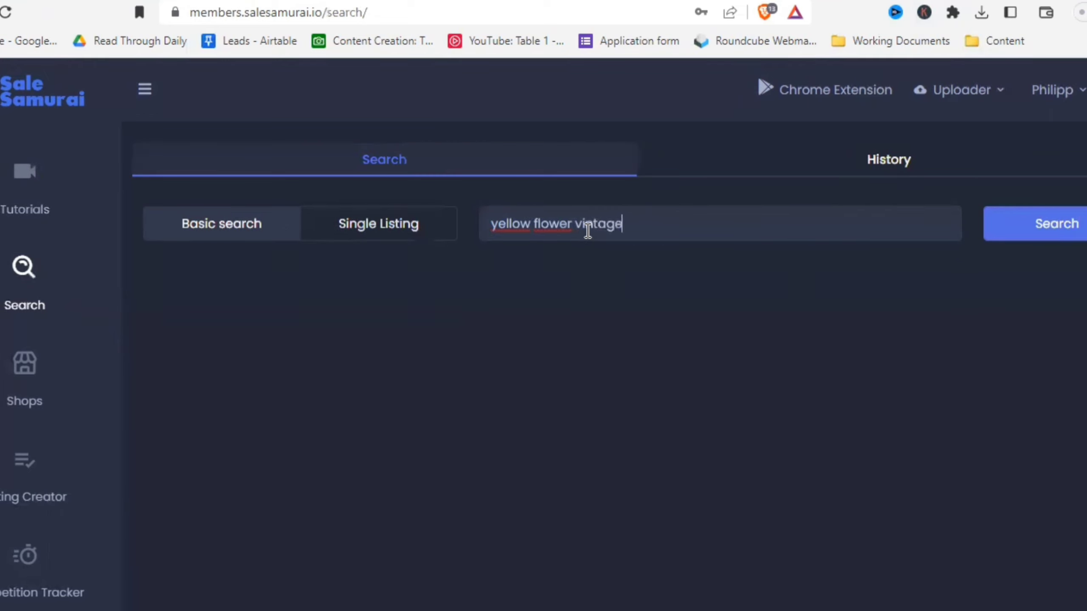
pyautogui.write(' digital print')
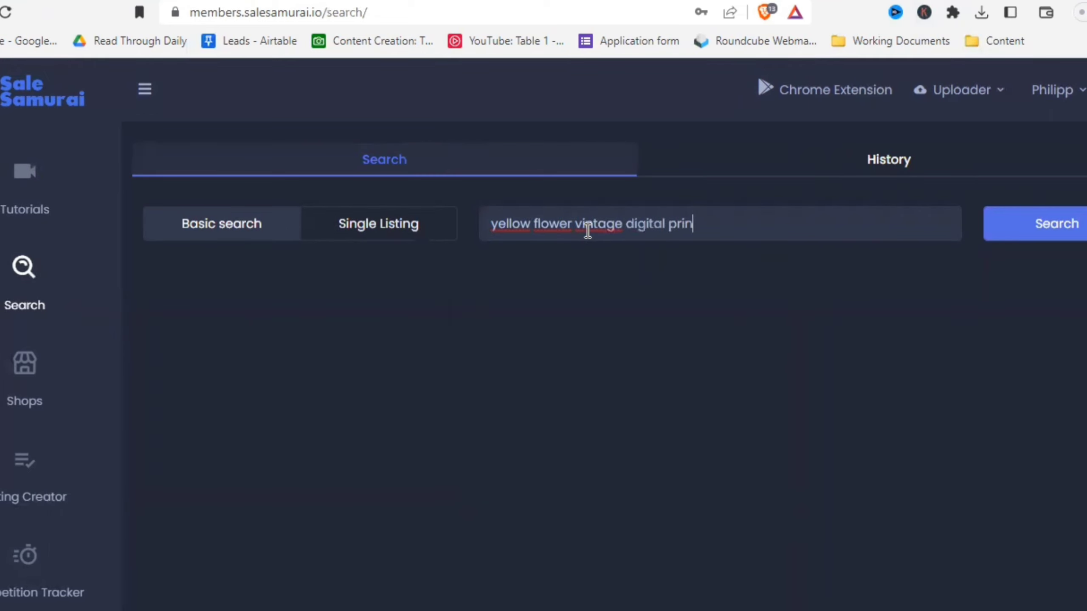
pyautogui.click(1041, 245)
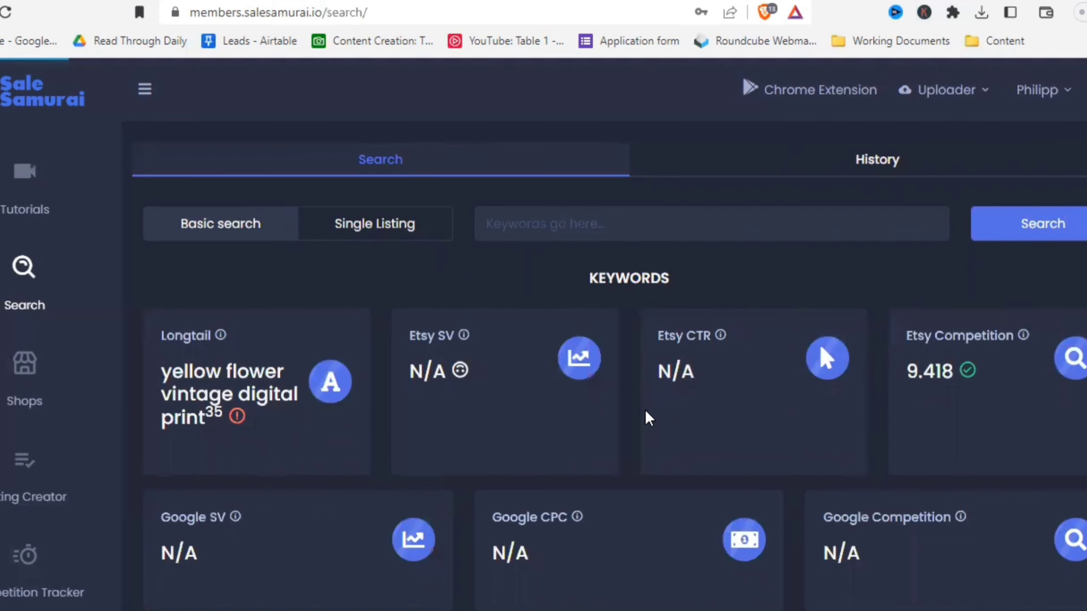
# - Examine the phrase's Etsy and Google keyword metrics along with the suggested keywords and tags
pyautogui.scroll(-3, 647, 418)
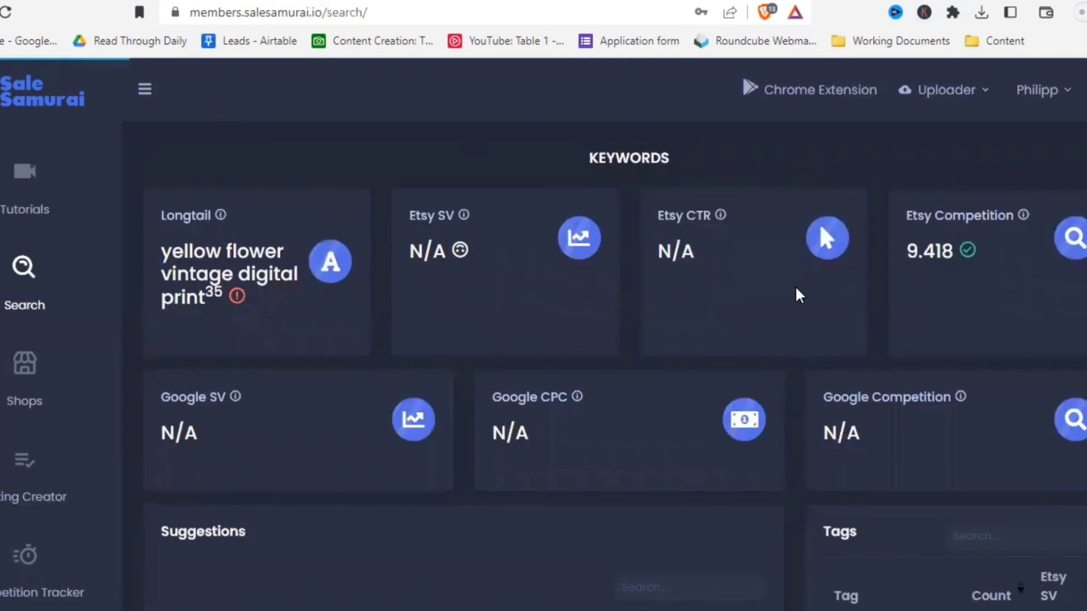
pyautogui.scroll(-3, 669, 322)
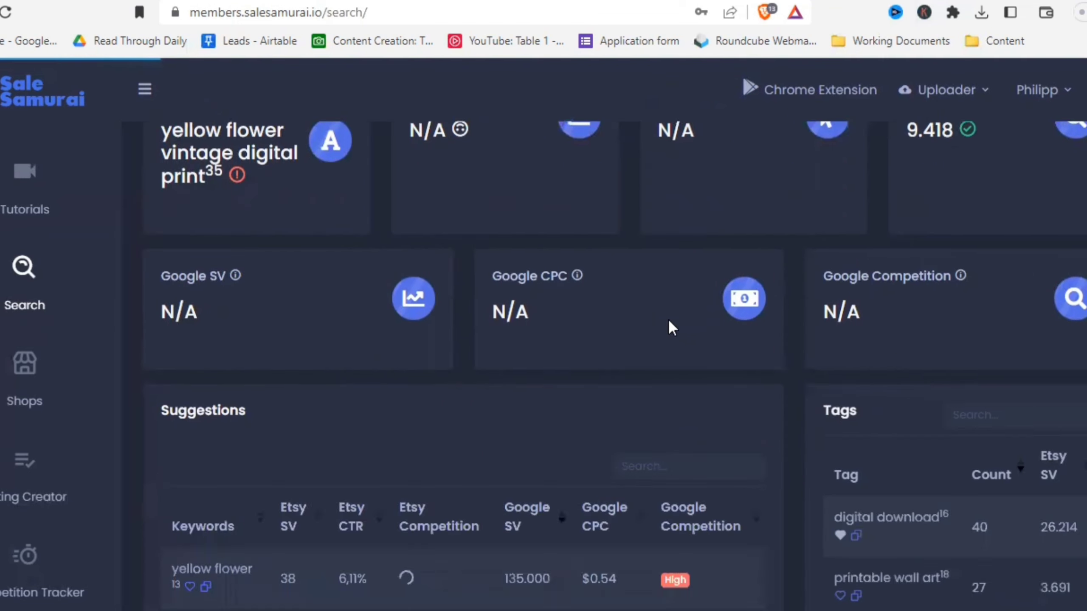
pyautogui.scroll(-3, 684, 323)
pyautogui.scroll(-3, 742, 321)
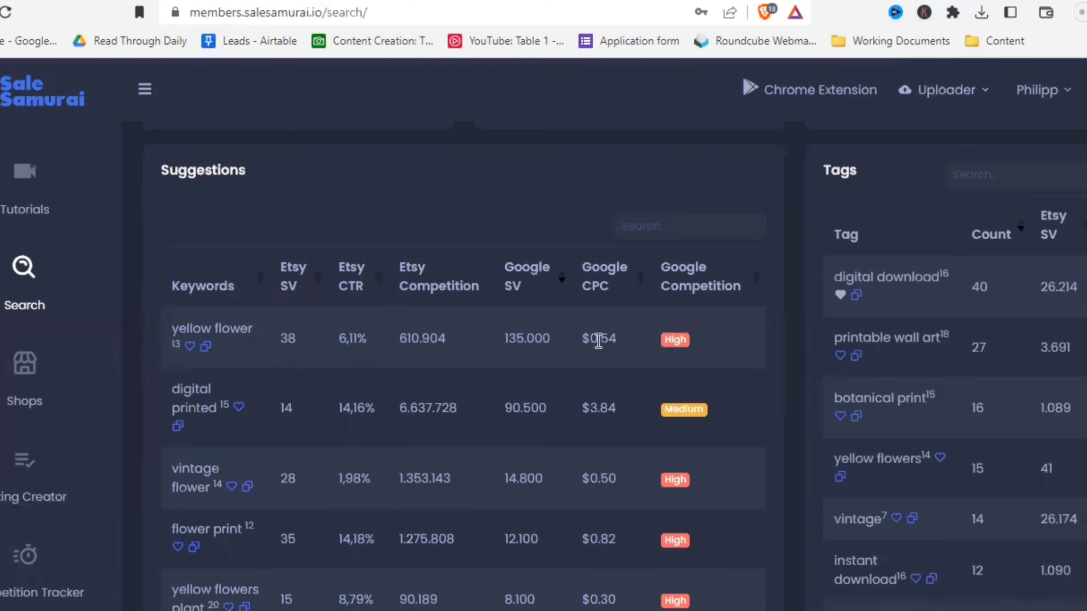
pyautogui.scroll(-3, 374, 336)
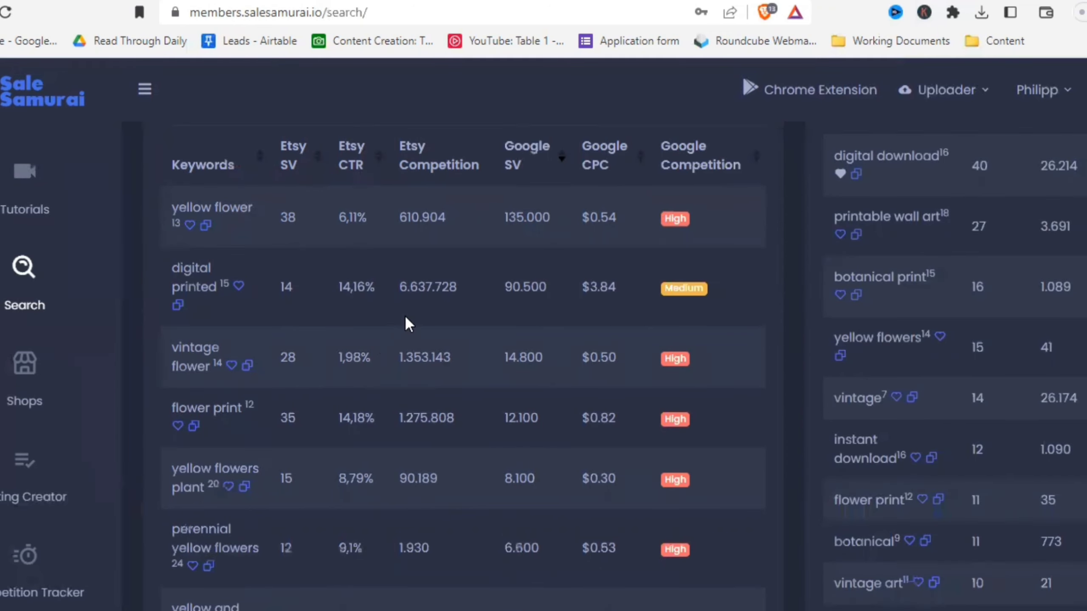
pyautogui.scroll(-9, 383, 325)
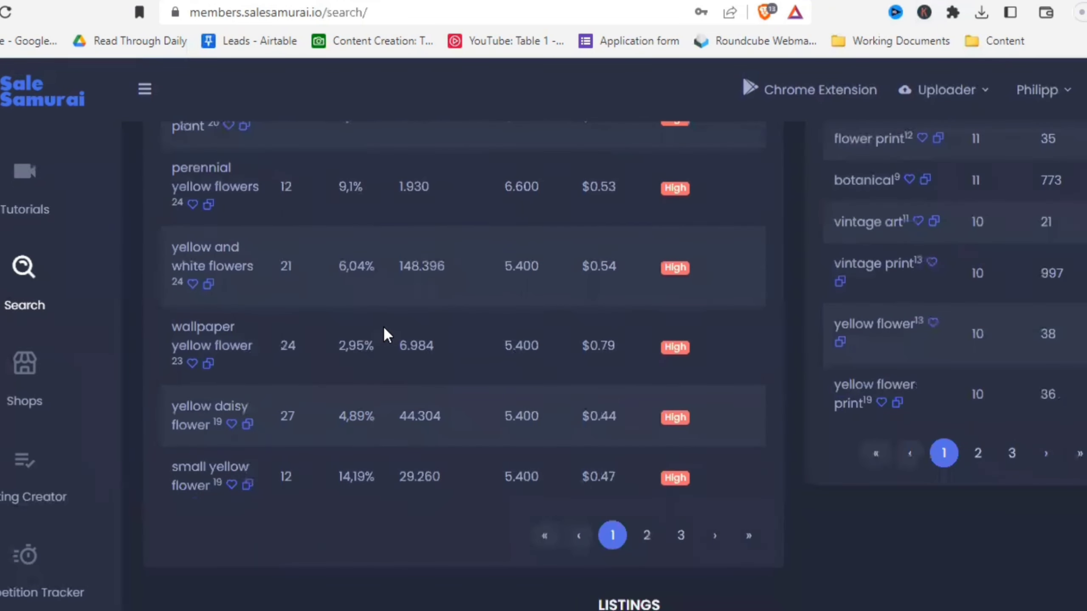
# - Sort the keyword suggestions by Etsy CTR from highest to lowest and review the top entries
pyautogui.scroll(9, 383, 329)
pyautogui.click(376, 158)
pyautogui.click(376, 157)
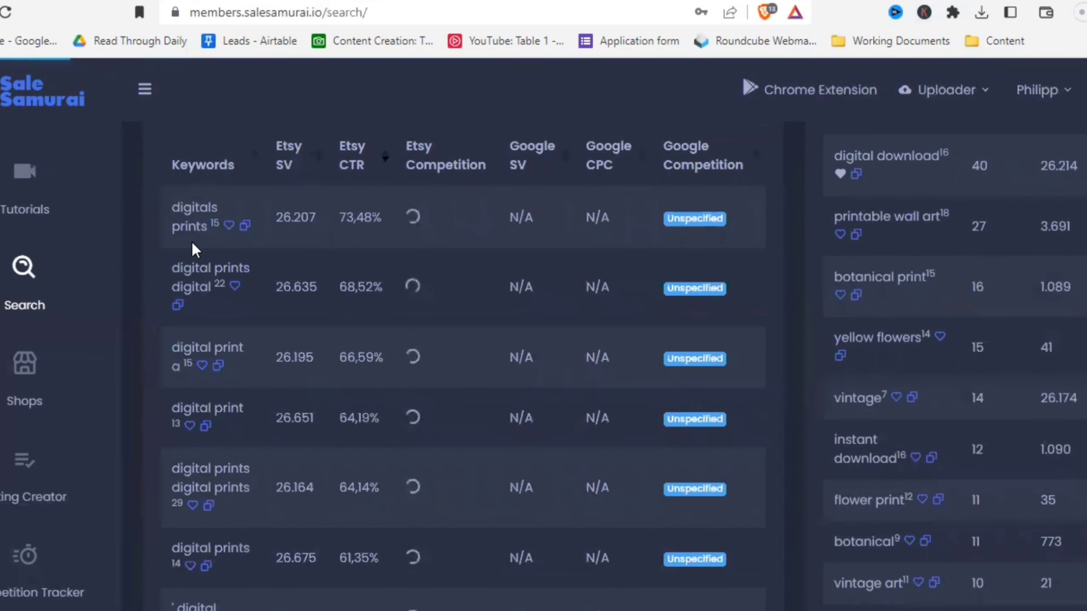
pyautogui.scroll(-9, 238, 234)
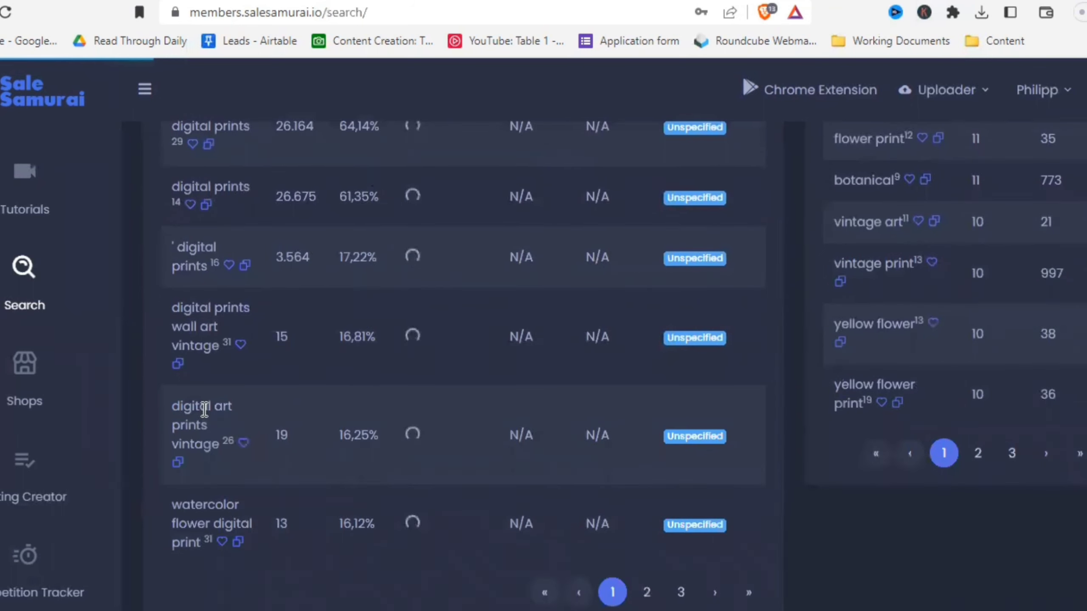
pyautogui.scroll(10, 356, 437)
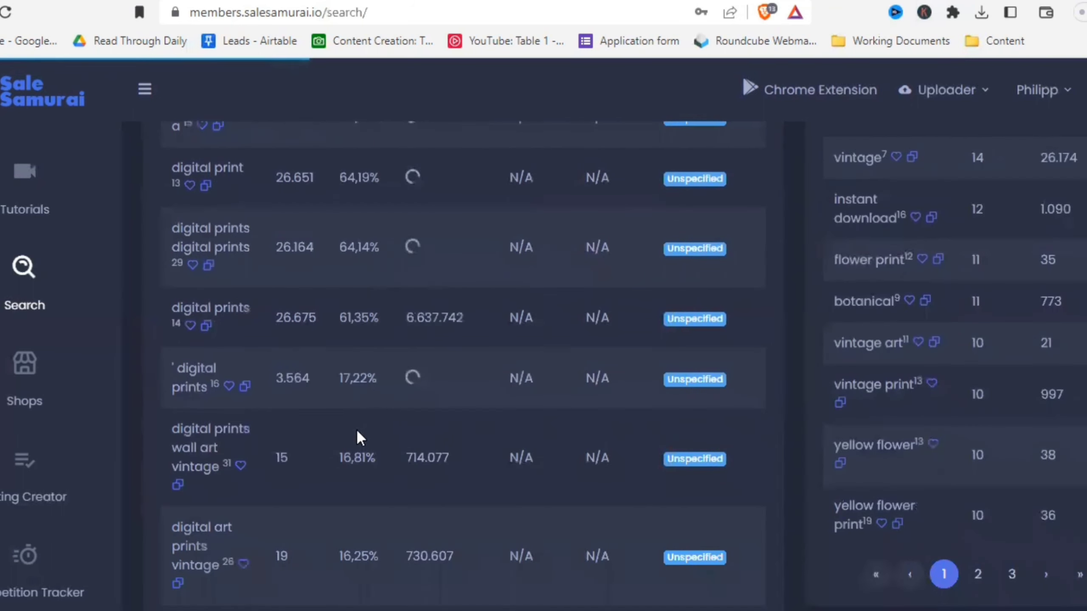
# - Run a single-listing search using the copied web address of the competitor's Yellow Floral Wall Art listing
pyautogui.scroll(10, 556, 501)
pyautogui.click(379, 225)
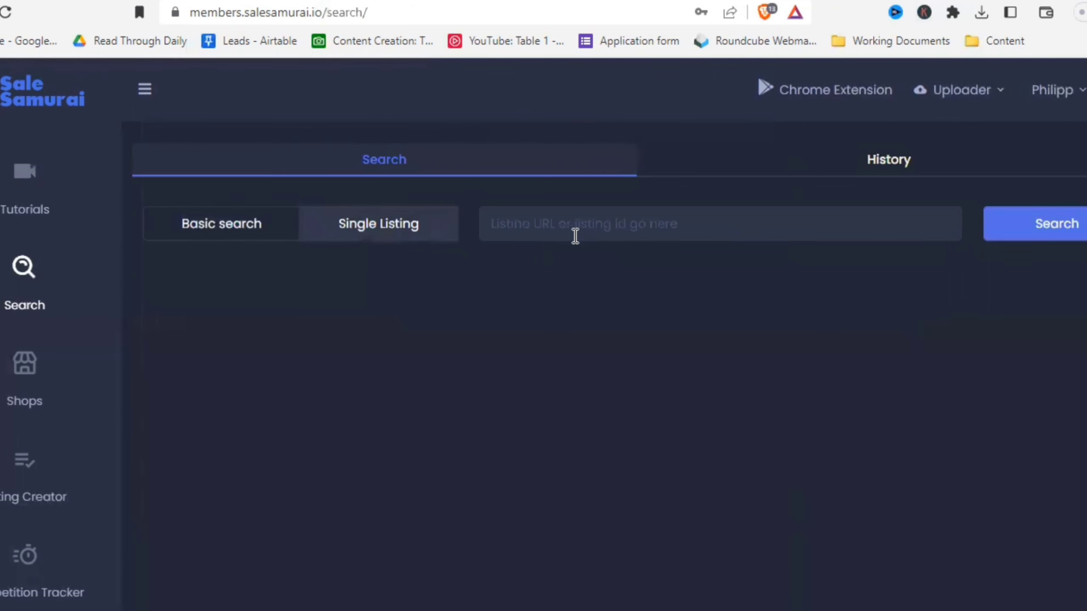
pyautogui.click(575, 236)
pyautogui.hotkey('ctrl', 'v')
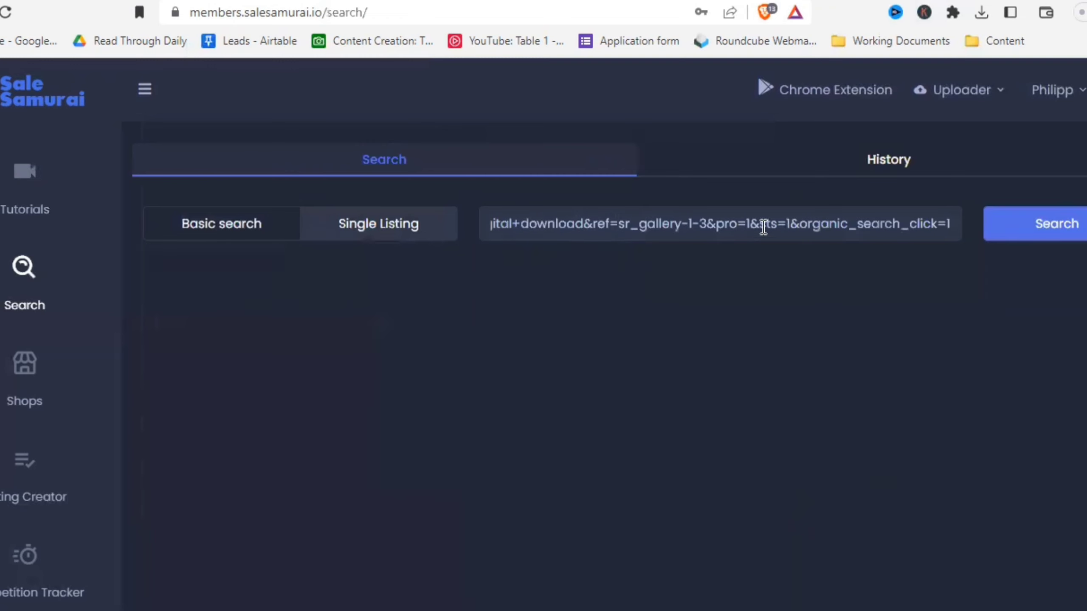
pyautogui.click(1057, 233)
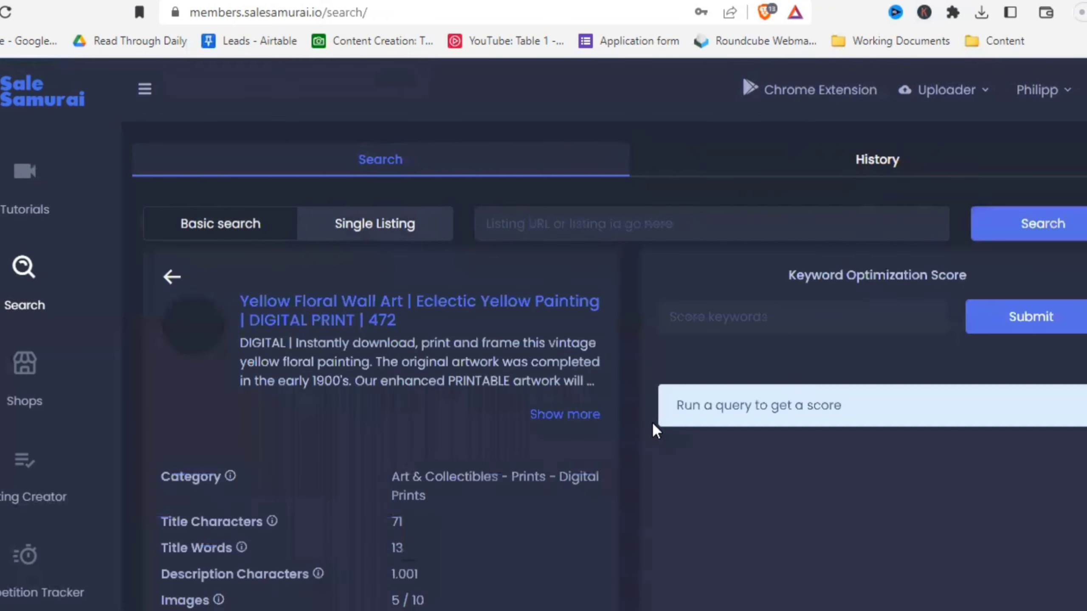
# - Examine the competitor listing's title, description and image details plus its views, likes, age and price
pyautogui.scroll(-3, 385, 327)
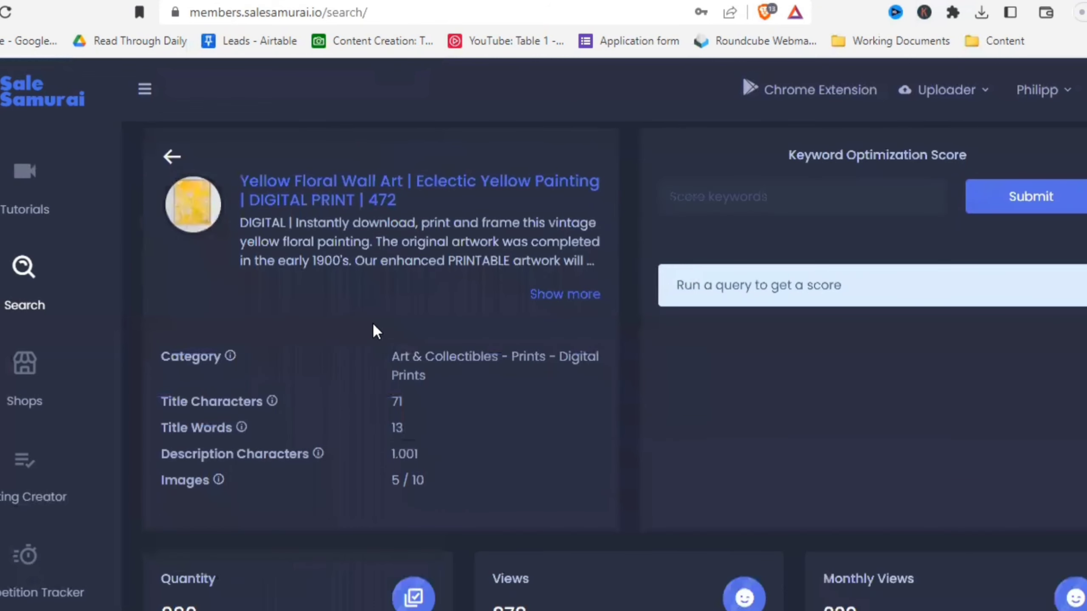
pyautogui.scroll(-3, 379, 302)
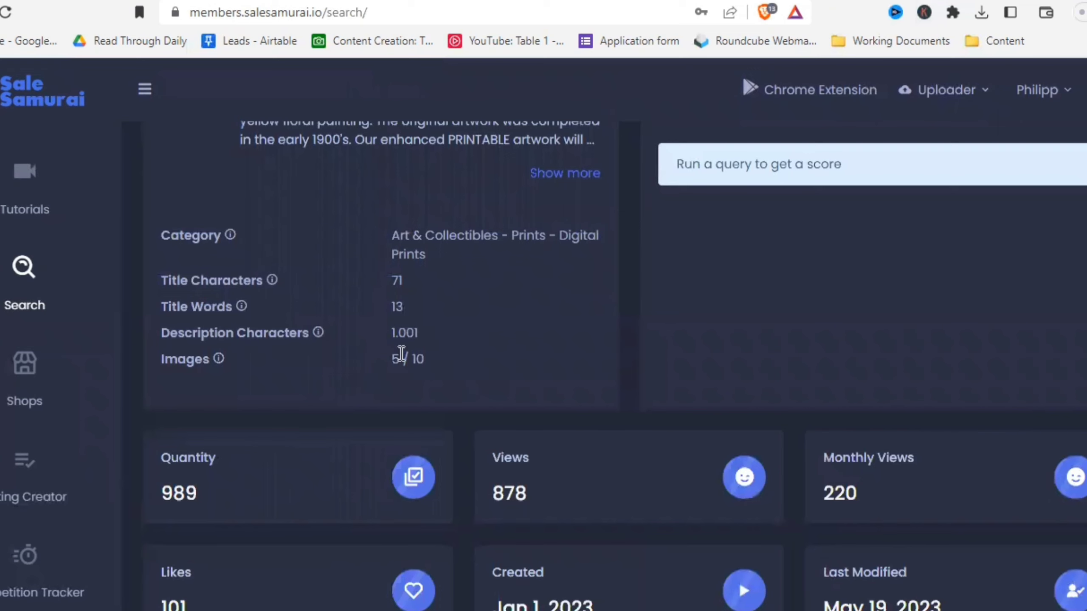
pyautogui.scroll(-6, 236, 332)
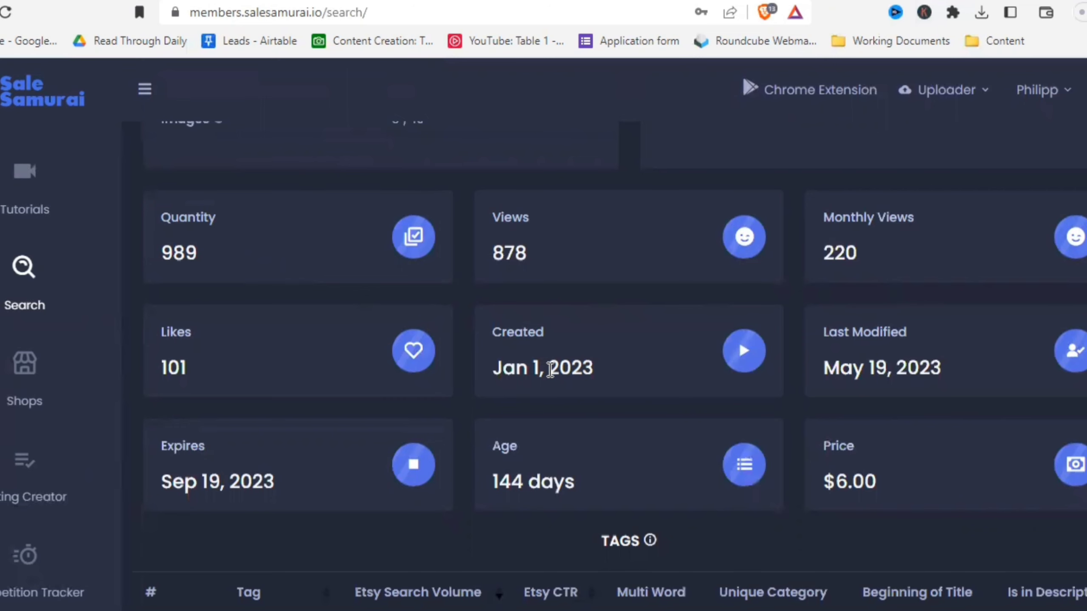
pyautogui.scroll(-5, 551, 369)
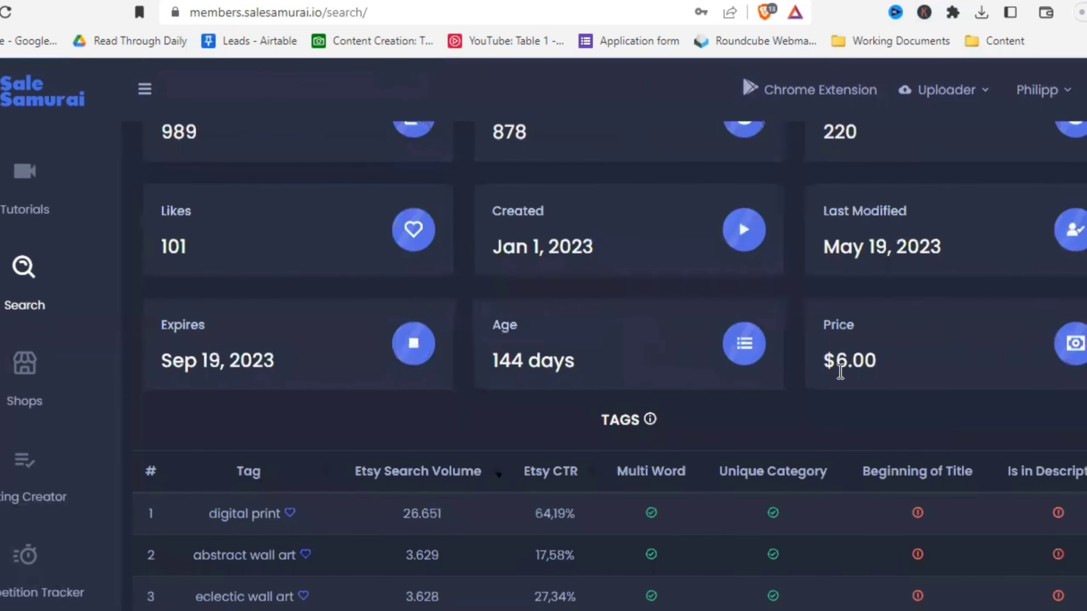
# - Examine the competitor listing's tags, comparing their Etsy search volume, CTR and use in the title and description
pyautogui.scroll(-3, 484, 345)
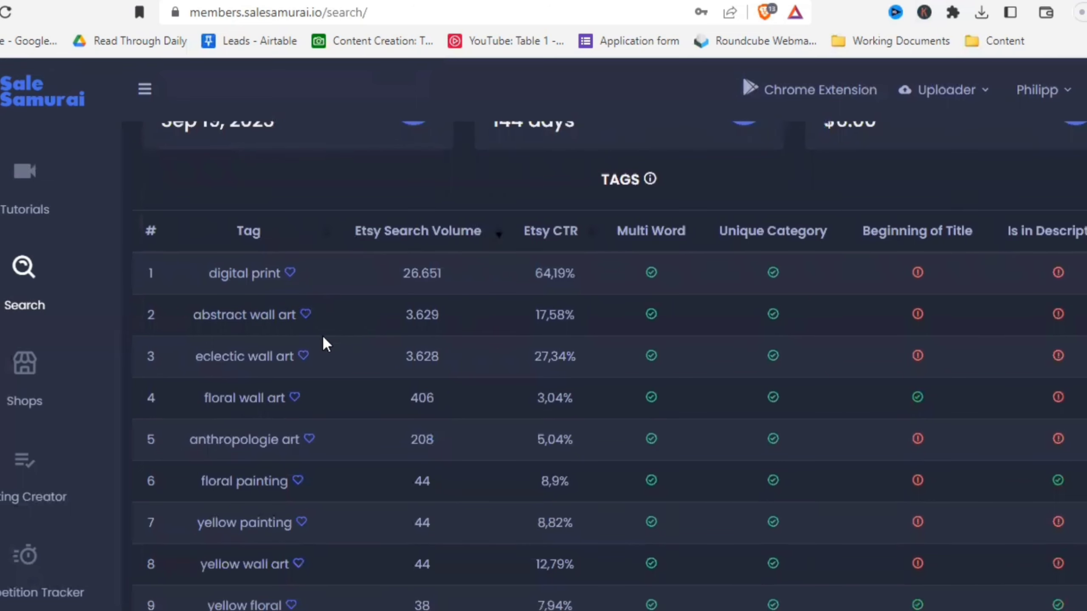
pyautogui.scroll(-3, 346, 348)
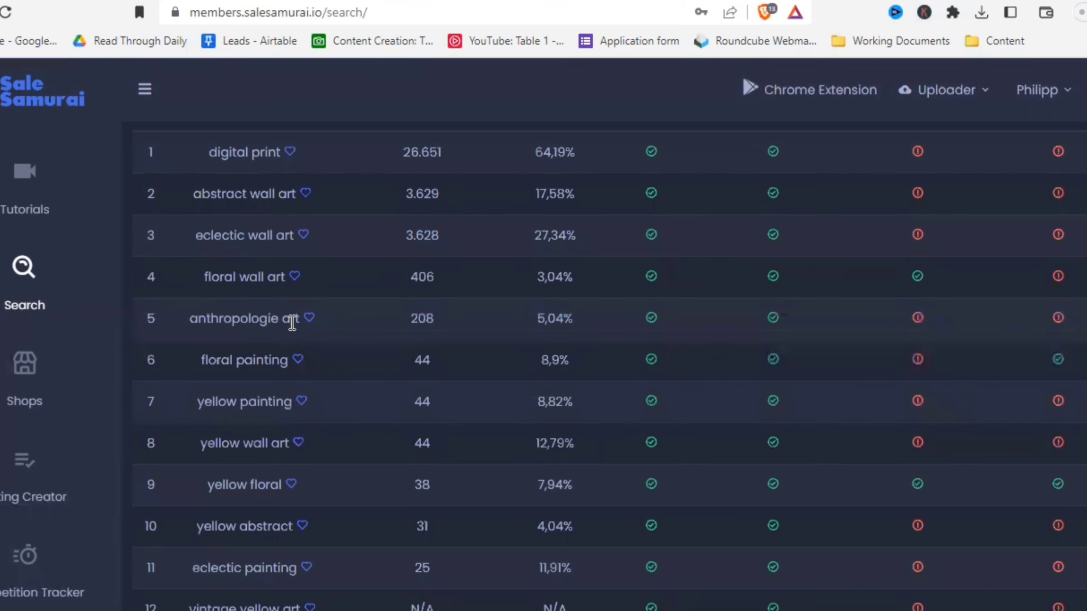
pyautogui.scroll(-3, 364, 331)
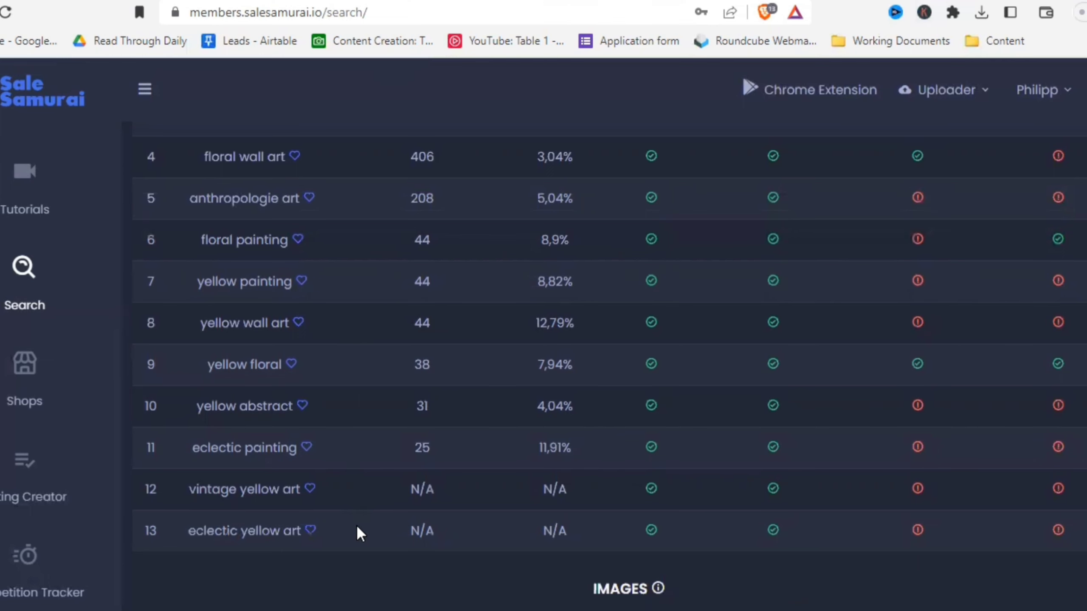
pyautogui.scroll(3, 357, 525)
pyautogui.scroll(3, 356, 518)
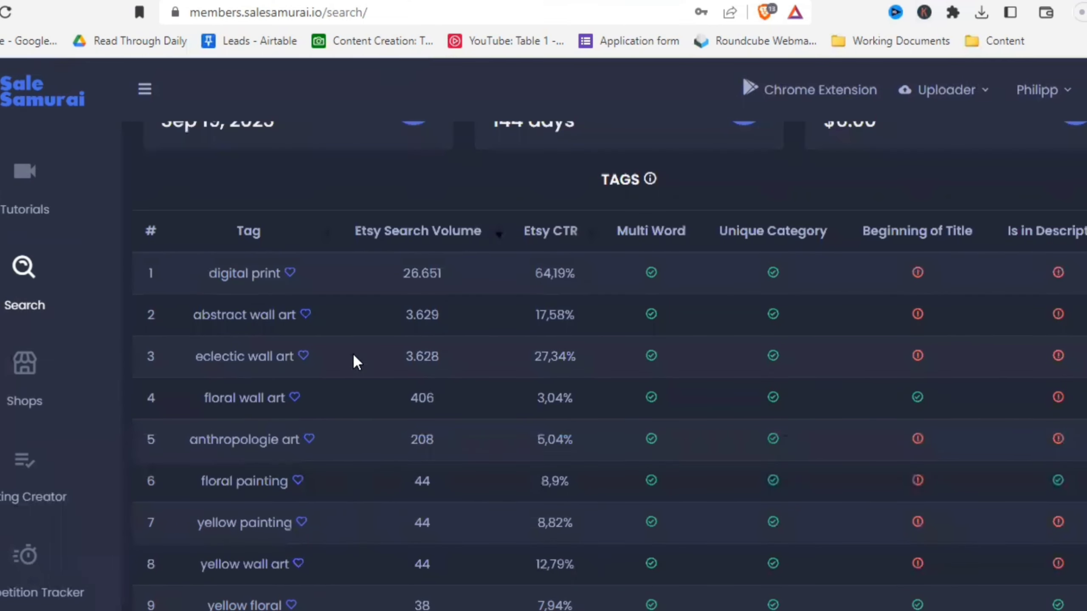
pyautogui.scroll(-3, 367, 301)
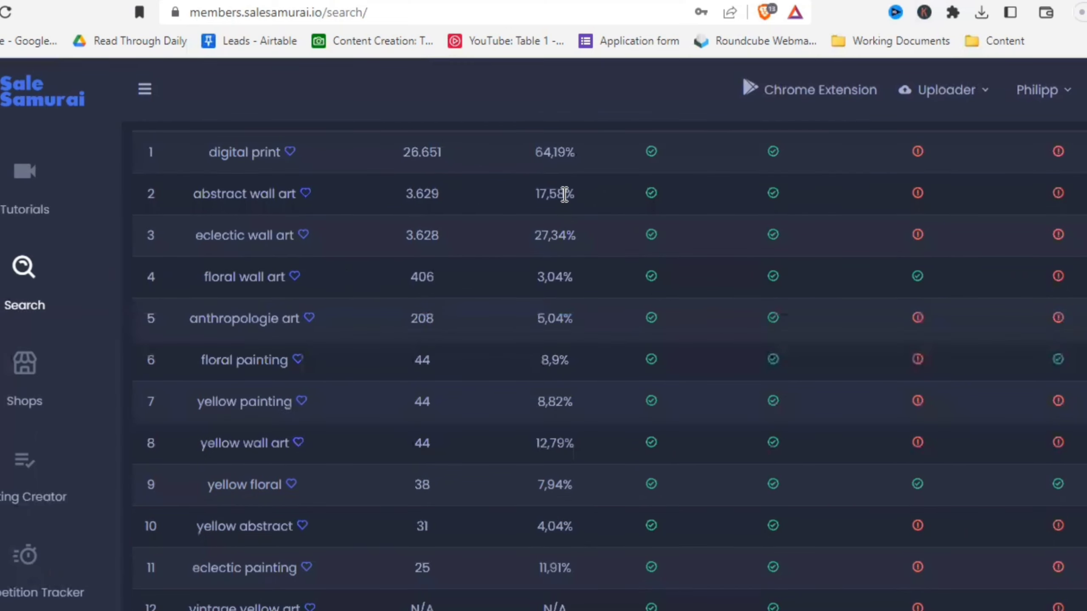
pyautogui.scroll(3, 564, 195)
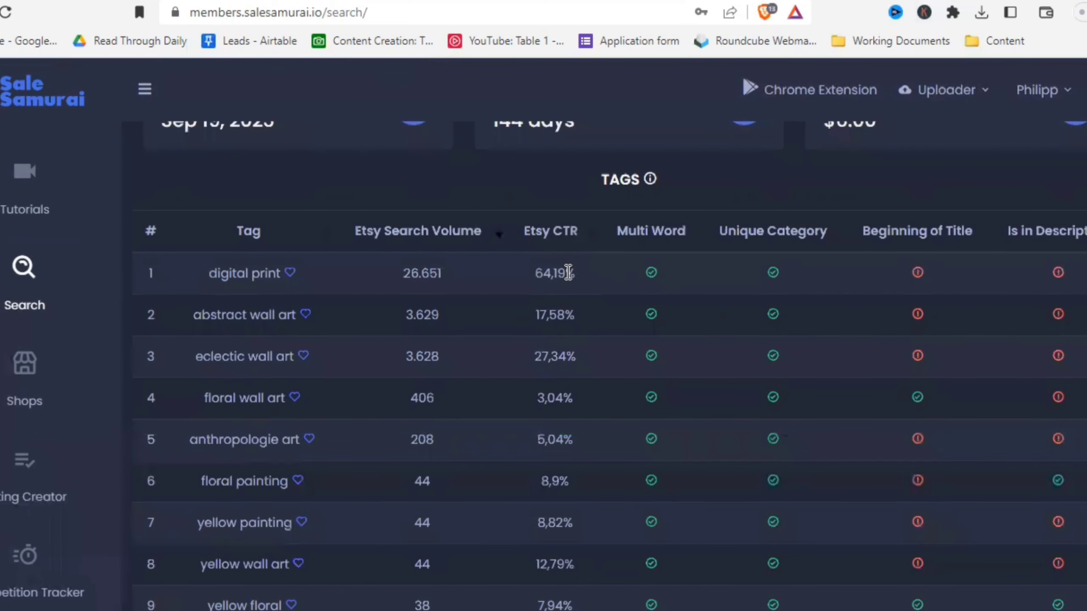
pyautogui.scroll(-6, 541, 432)
pyautogui.scroll(3, 288, 252)
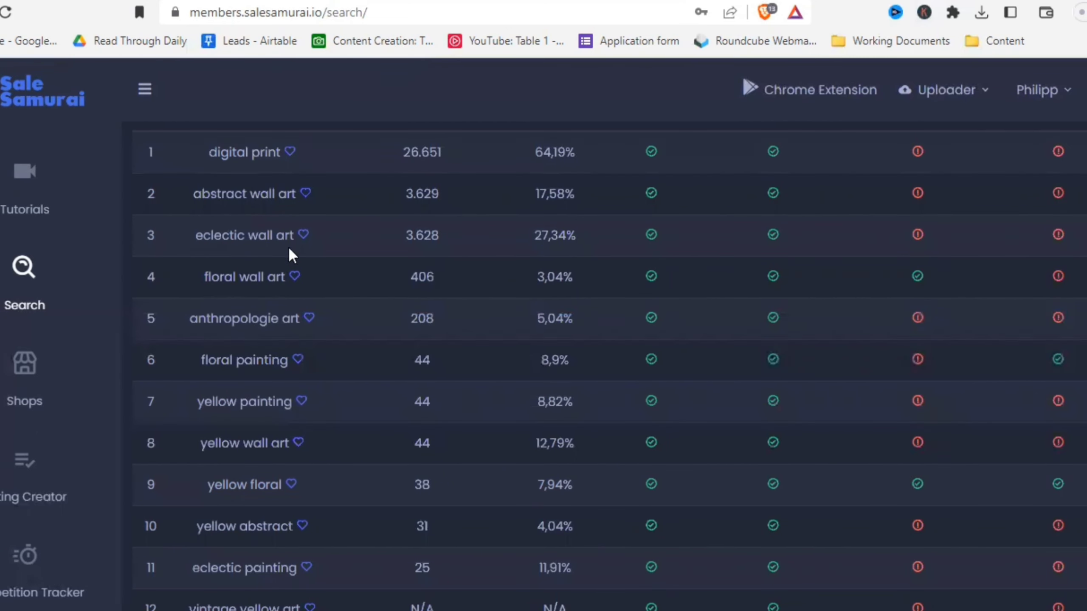
pyautogui.scroll(-3, 406, 362)
pyautogui.scroll(6, 406, 361)
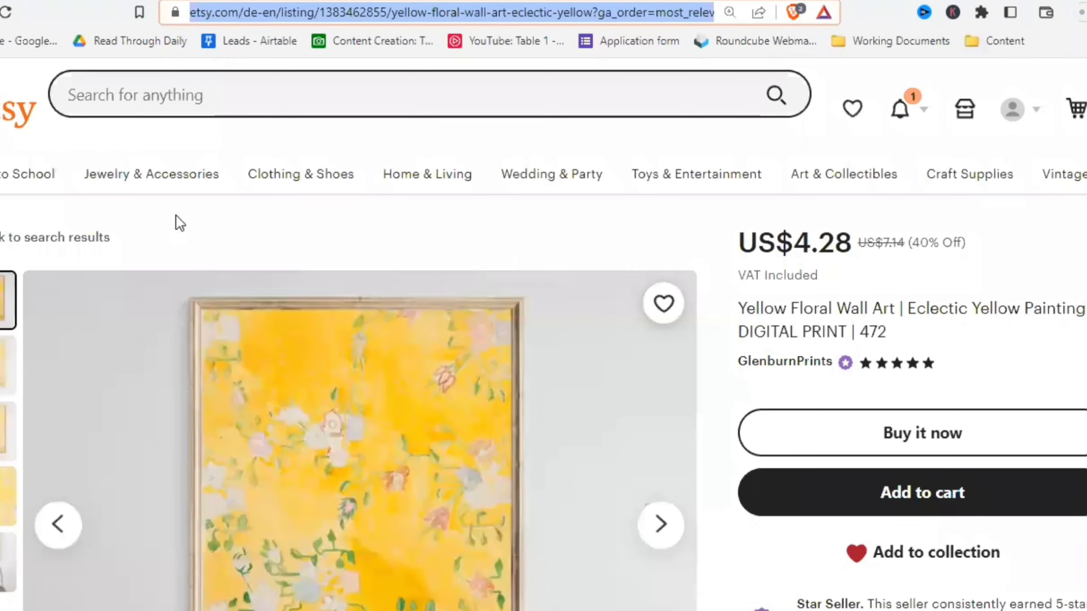
# - Return to the Etsy home page, enter "digital print vintage" in the search and open the full keyword suggestions for that phrase
pyautogui.click(19, 109)
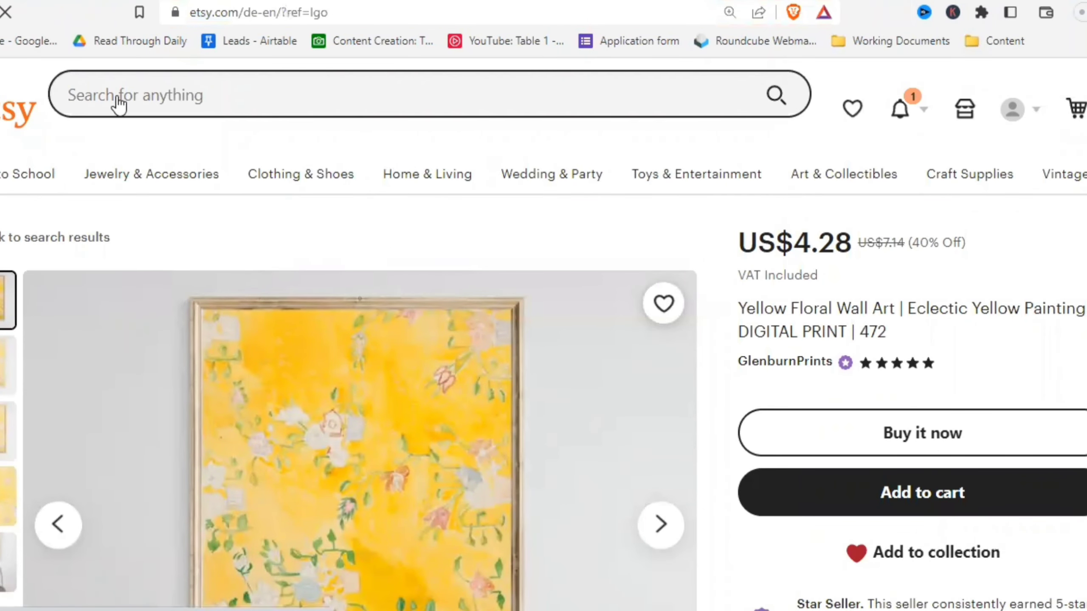
pyautogui.click(265, 99)
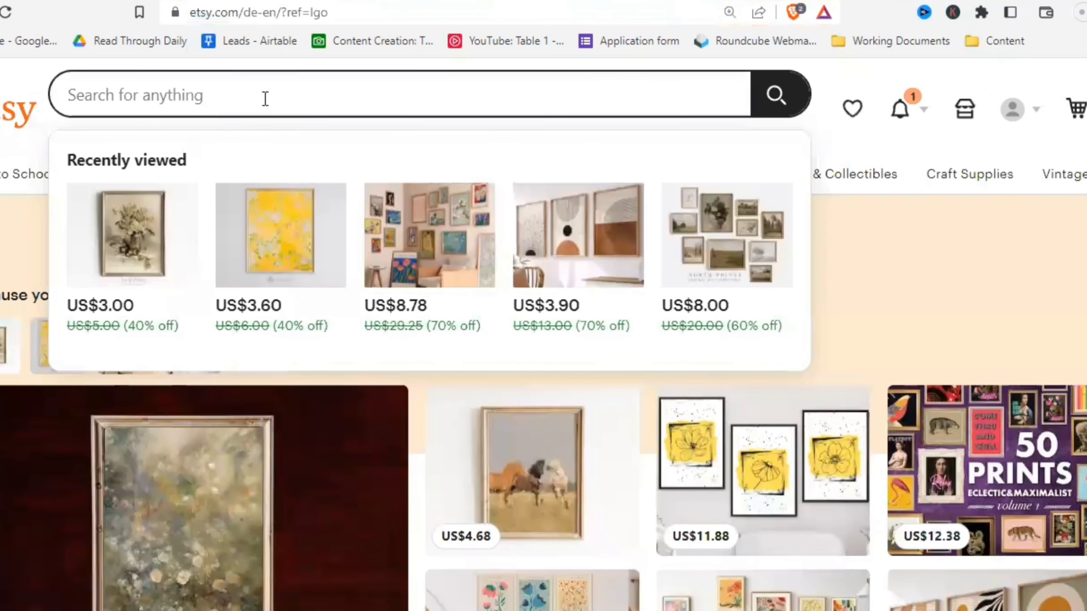
pyautogui.write('digi')
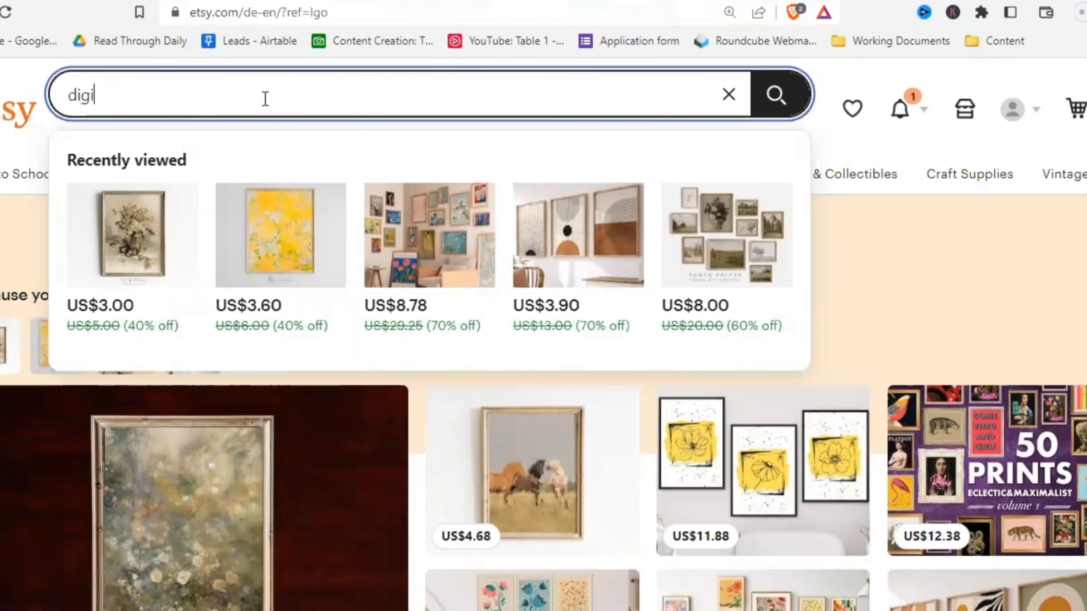
pyautogui.write('tal ')
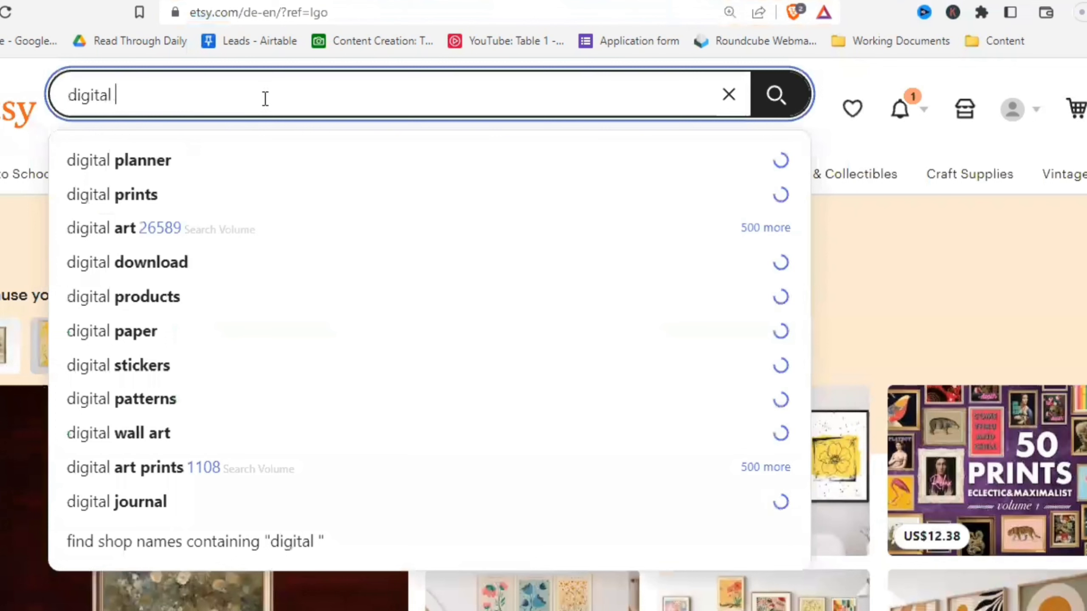
pyautogui.write('print ')
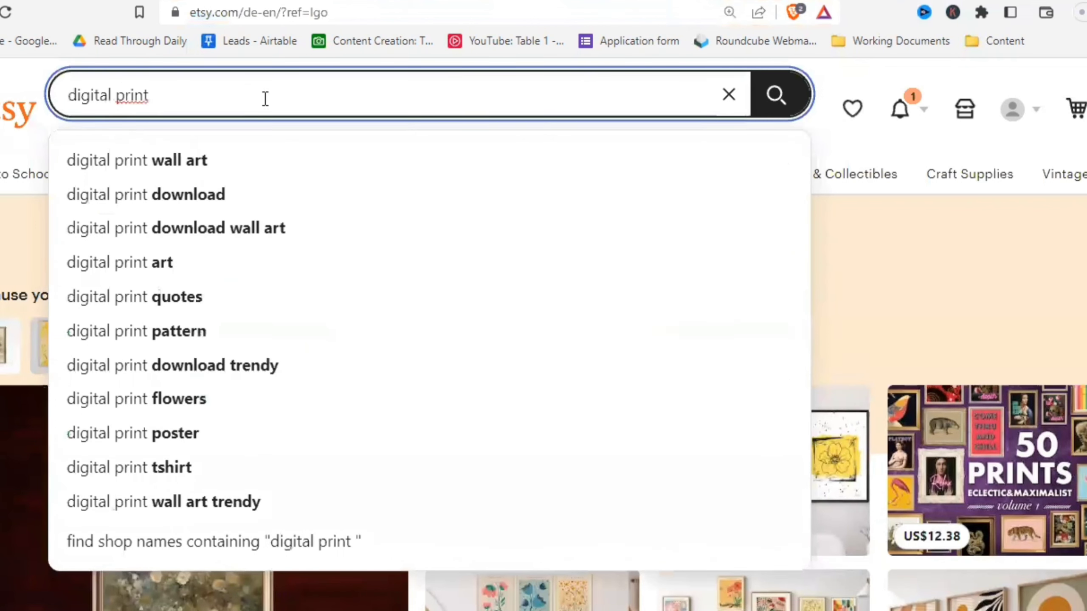
pyautogui.write('vintage')
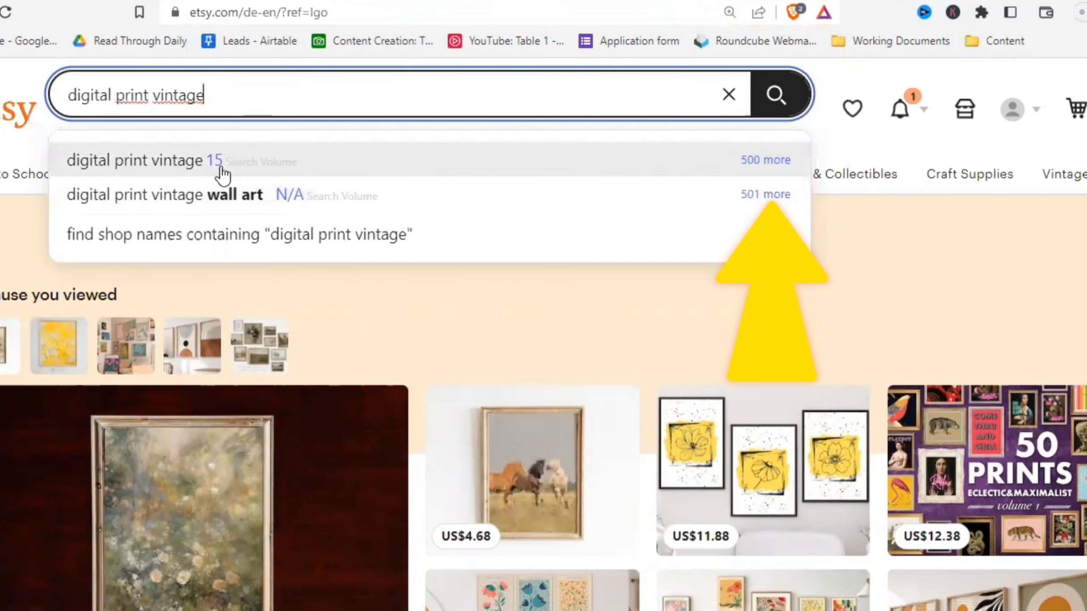
pyautogui.click(771, 166)
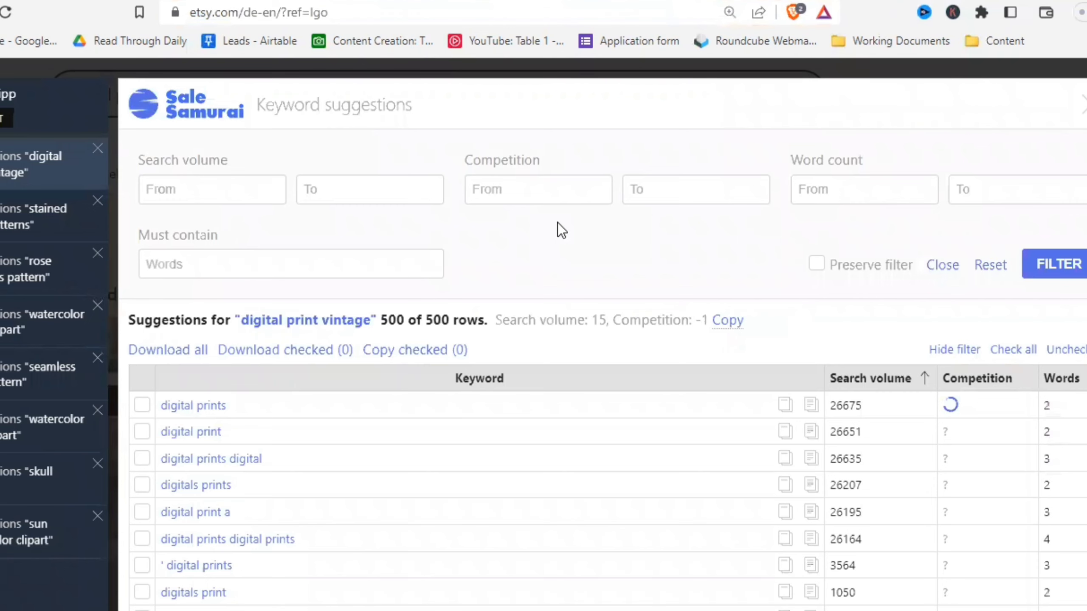
# - Examine the keyword suggestions for "digital print vintage", comparing their search volume and competition
pyautogui.scroll(-3, 557, 223)
pyautogui.scroll(-3, 507, 269)
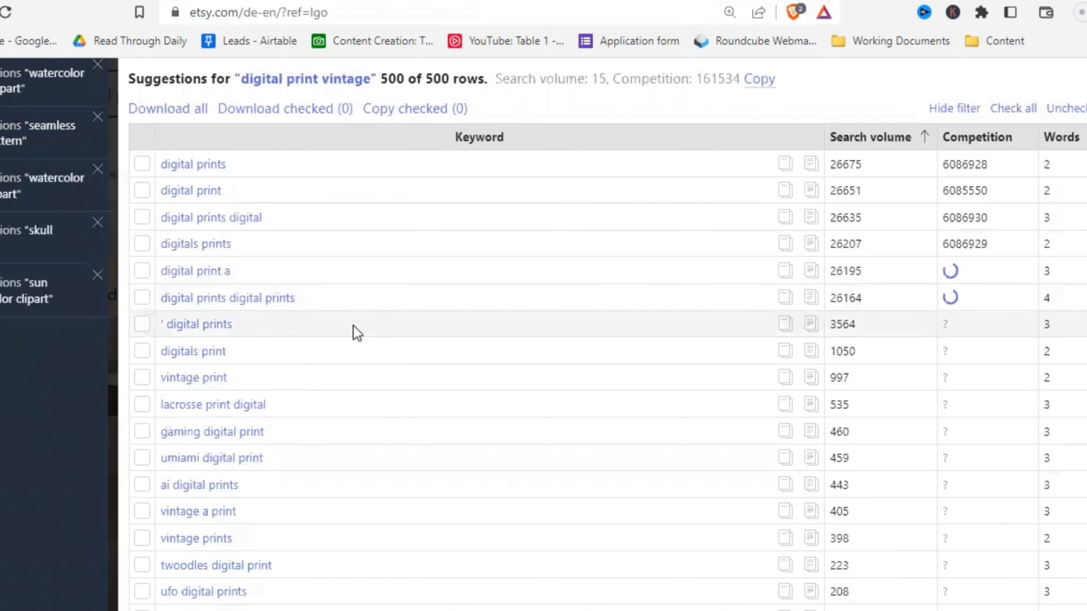
pyautogui.scroll(-3, 354, 326)
pyautogui.scroll(-3, 300, 321)
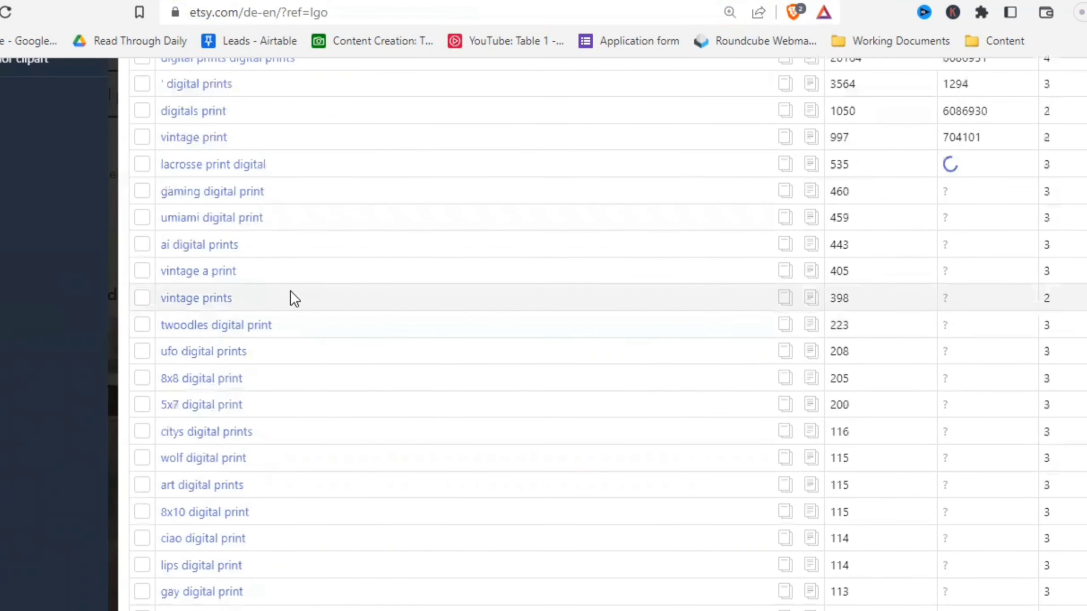
pyautogui.scroll(-3, 463, 340)
pyautogui.scroll(-3, 463, 340)
pyautogui.scroll(-3, 463, 340)
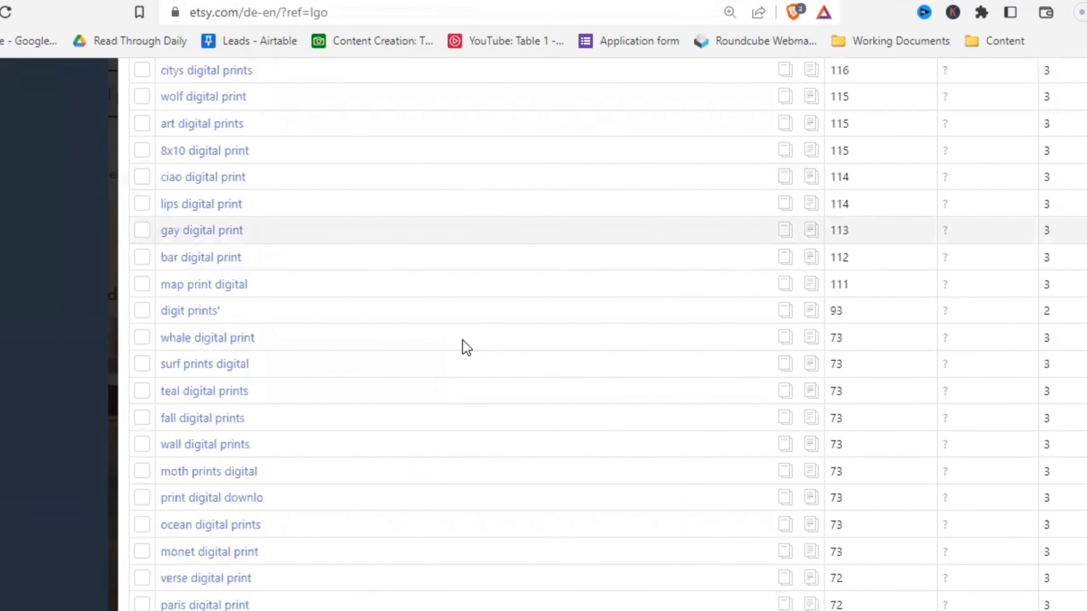
pyautogui.scroll(3, 483, 394)
pyautogui.scroll(15, 506, 411)
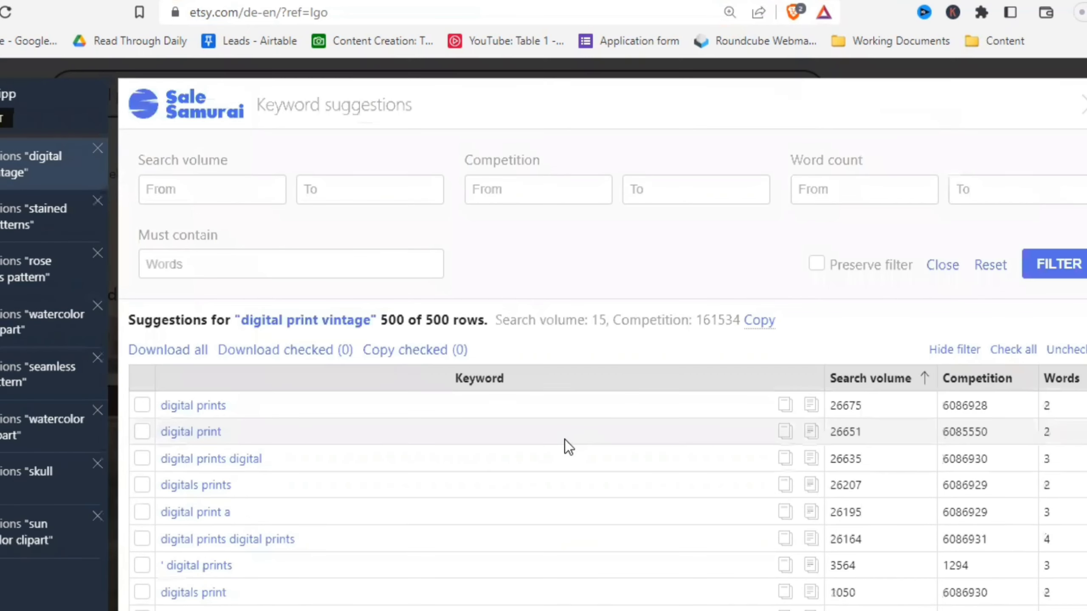
# - Sort the "digital print vintage" suggestions by competition and review the reordered keywords
pyautogui.scroll(-3, 642, 466)
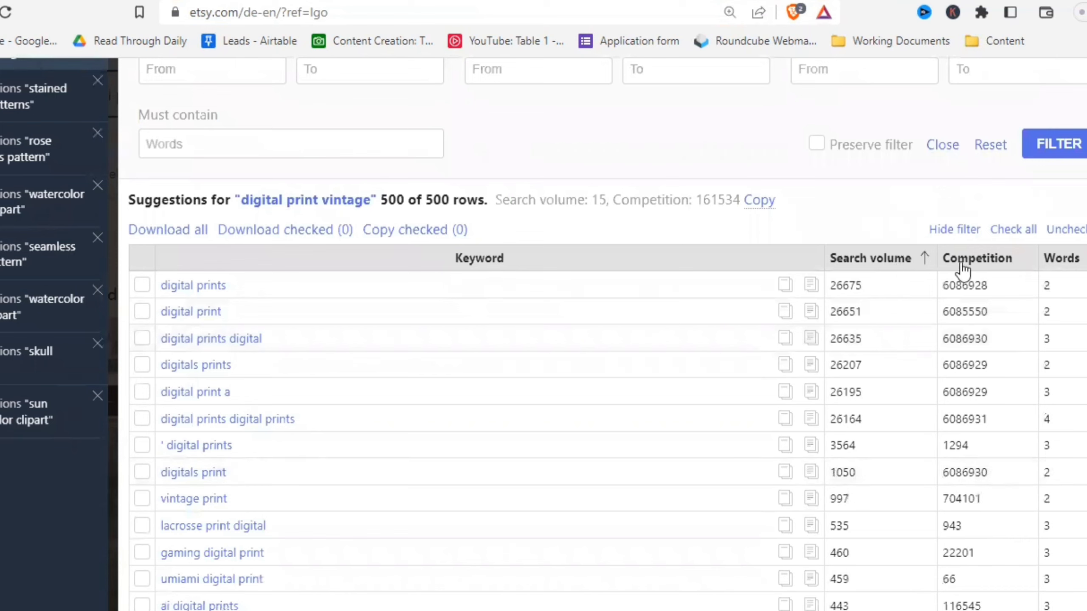
pyautogui.click(979, 258)
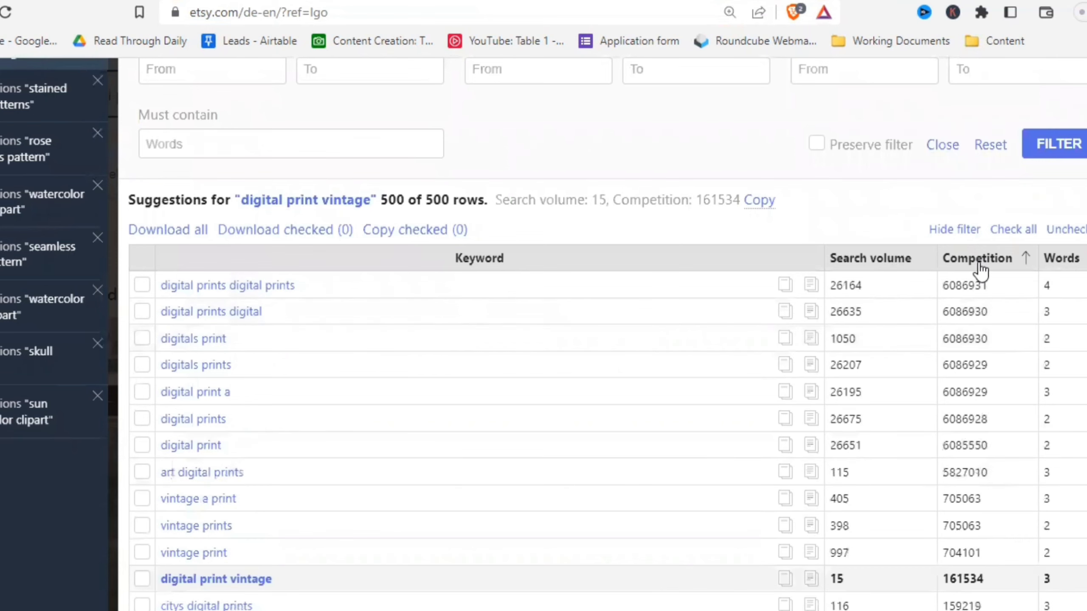
pyautogui.click(987, 267)
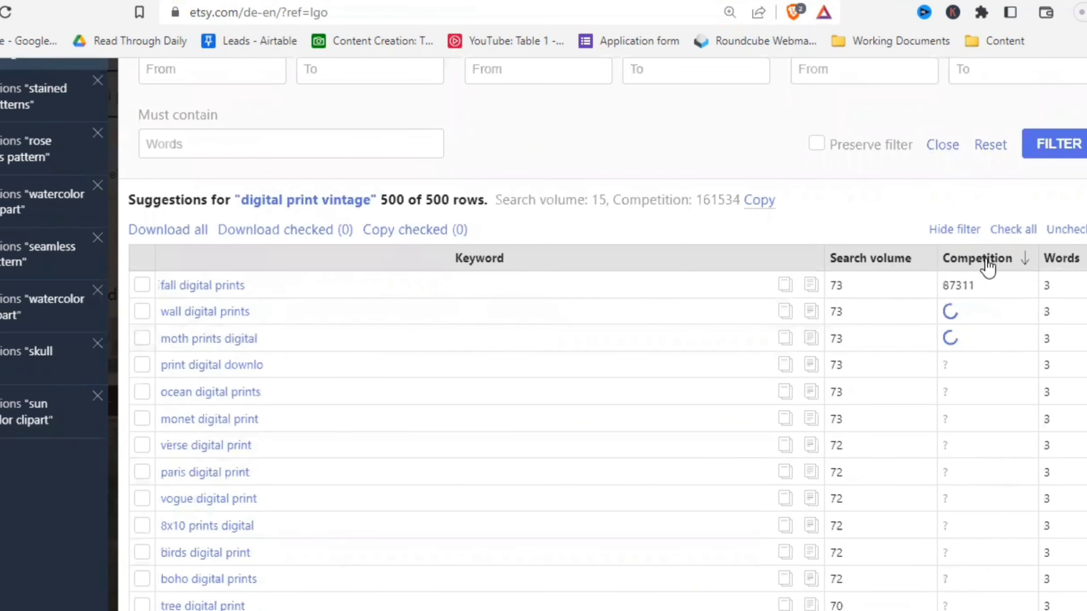
pyautogui.scroll(-8, 992, 278)
pyautogui.scroll(4, 954, 338)
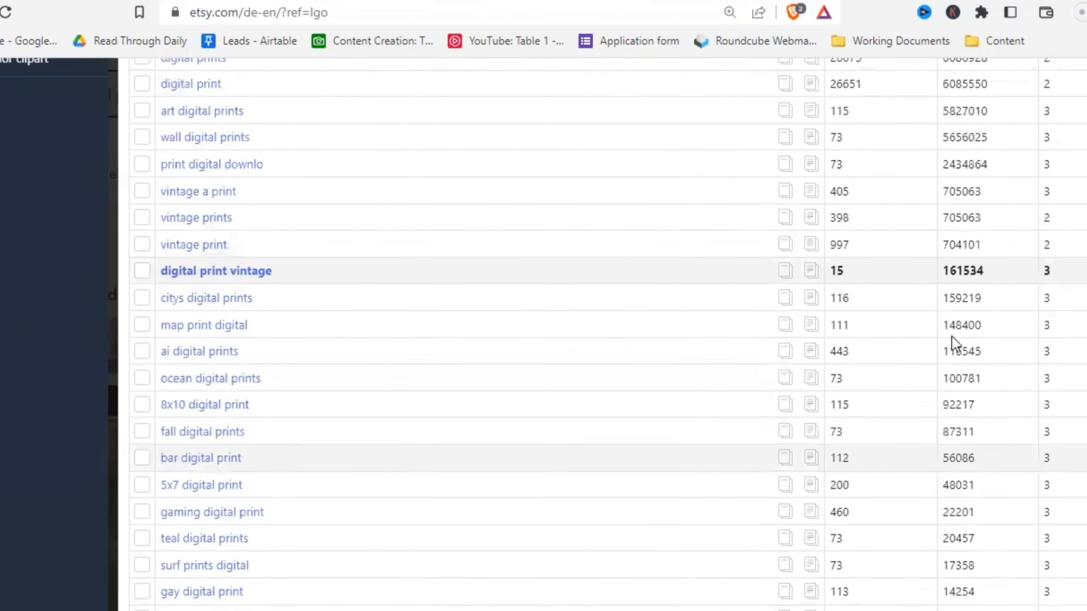
# - Replace the Etsy search term with "vintage wall art" and open the full keyword suggestions for "vintage wall art printable"
pyautogui.click(504, 365)
pyautogui.moveTo(102, 94); pyautogui.dragTo(83, 94)
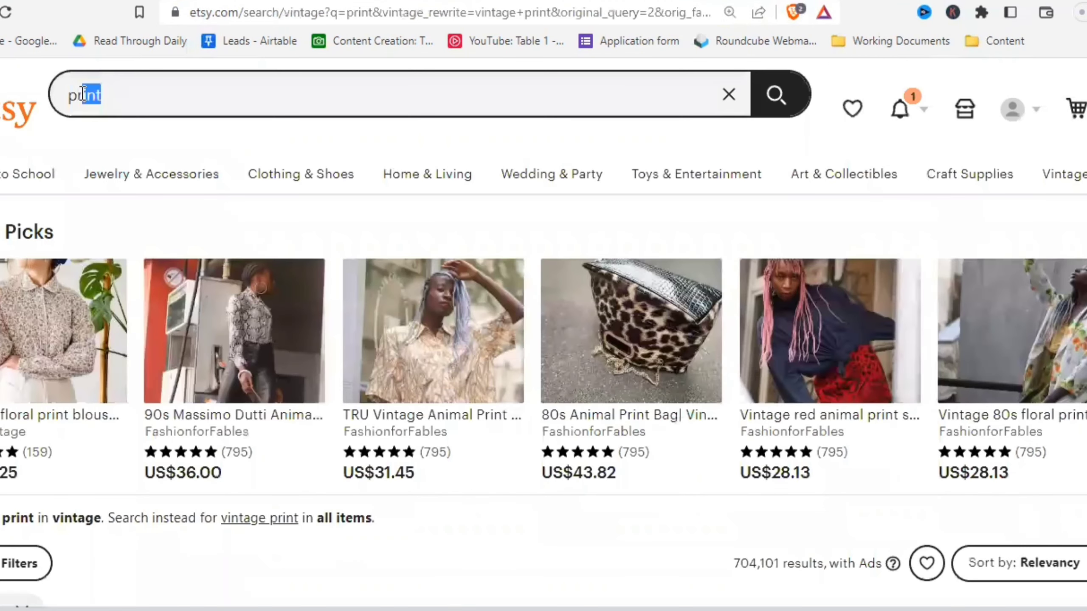
pyautogui.doubleClick(83, 94)
pyautogui.write('vinta')
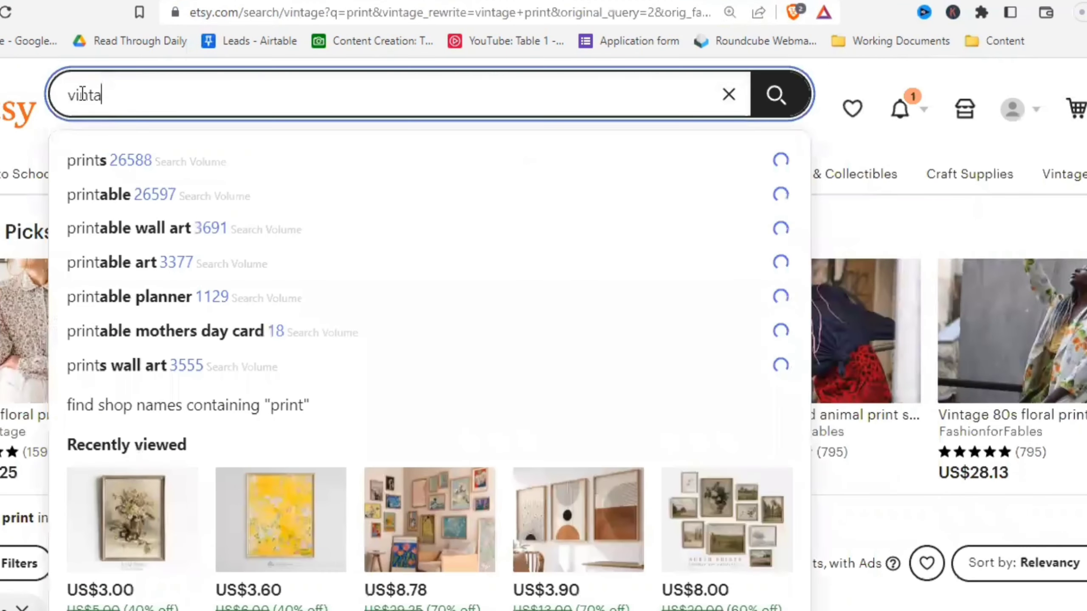
pyautogui.write('ge d')
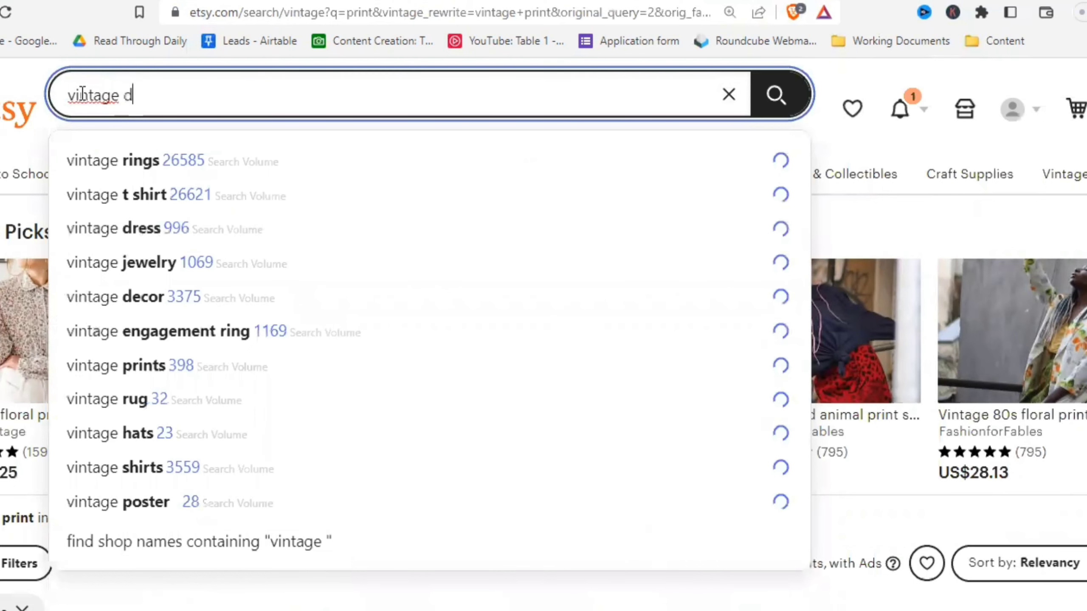
pyautogui.write('igi')
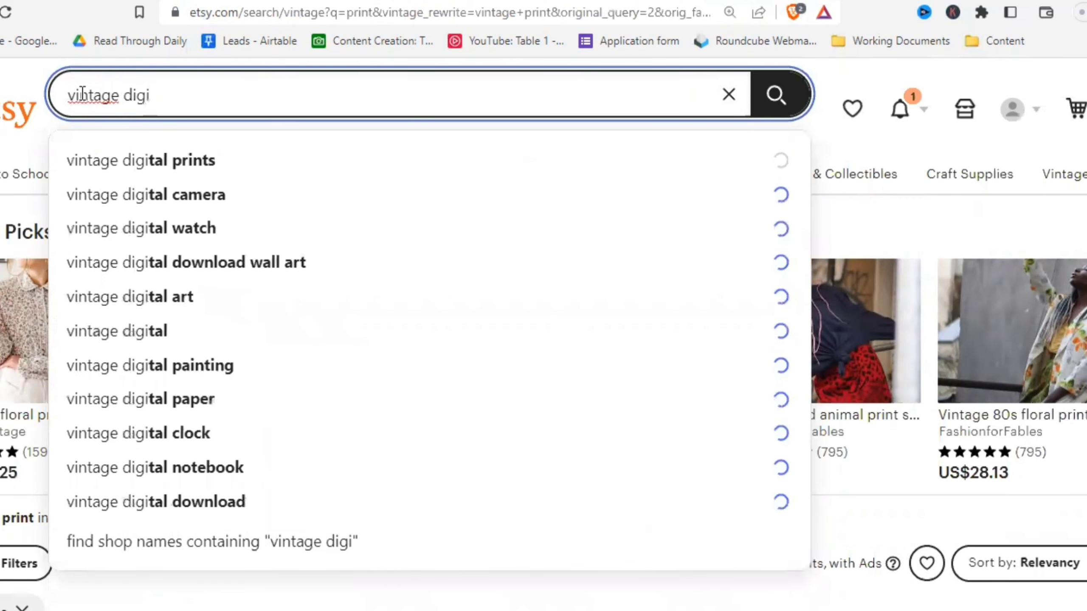
pyautogui.press('BackSpace')
pyautogui.press('BackSpace')
pyautogui.press('BackSpace')
pyautogui.press('BackSpace')
pyautogui.write('w')
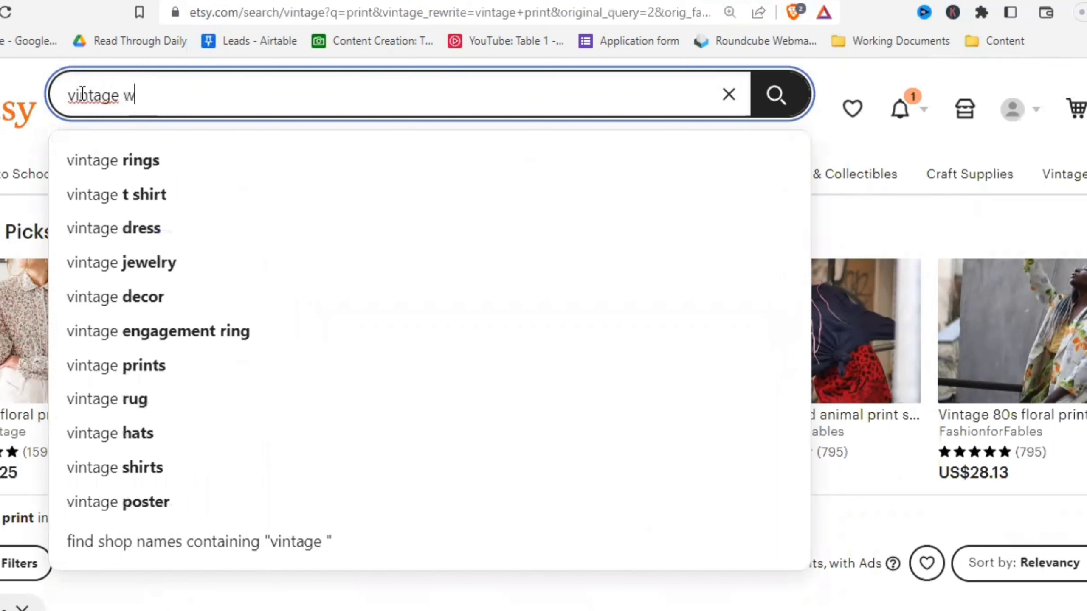
pyautogui.write('all art')
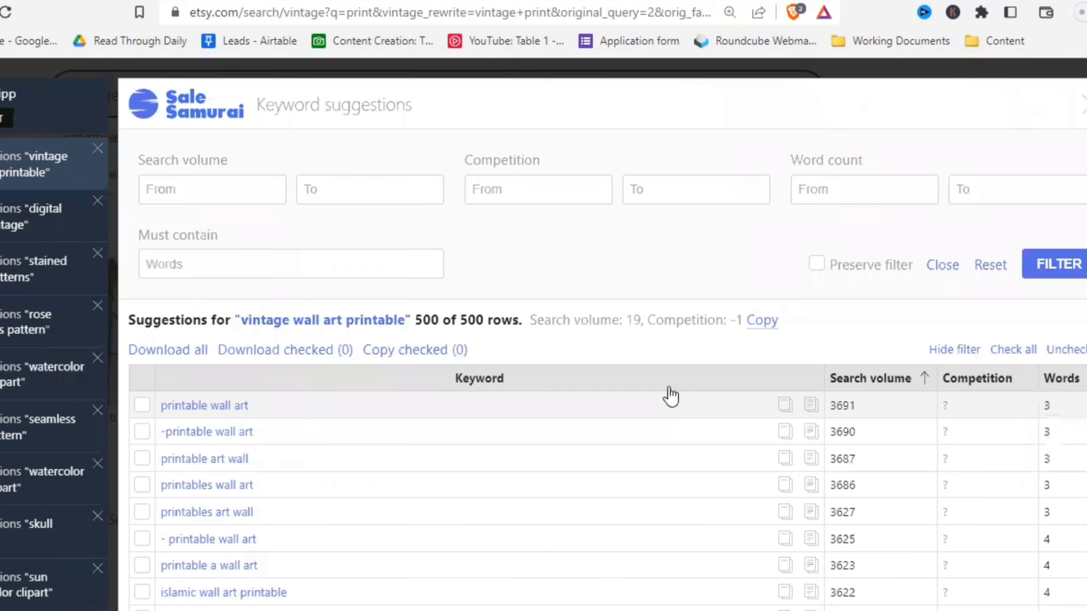
# - Examine the "vintage wall art printable" keyword suggestions, comparing their search volume and competition
pyautogui.scroll(-3, 287, 352)
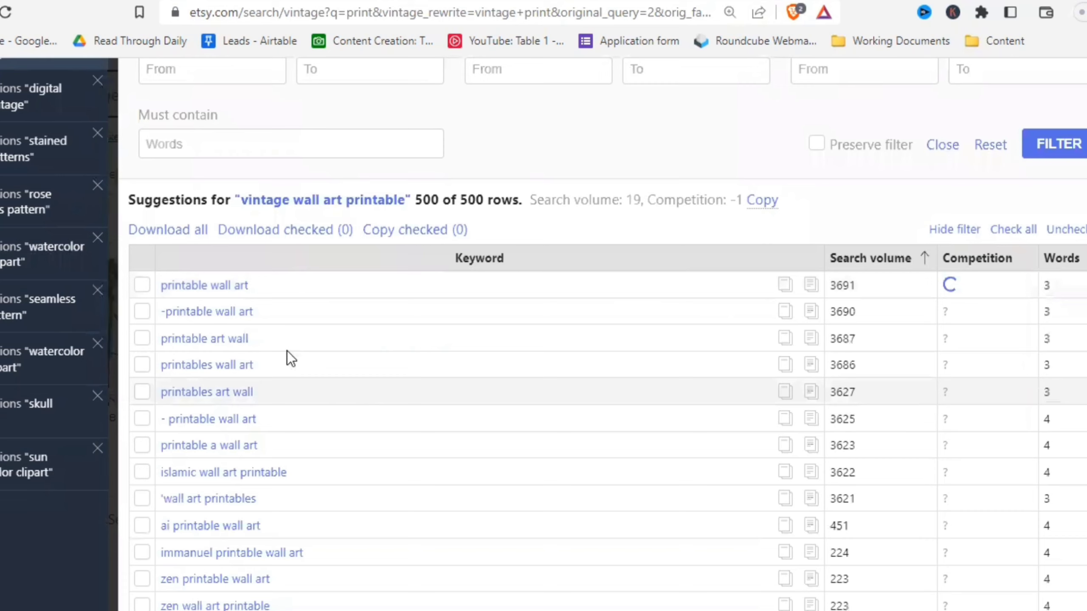
pyautogui.scroll(-3, 246, 302)
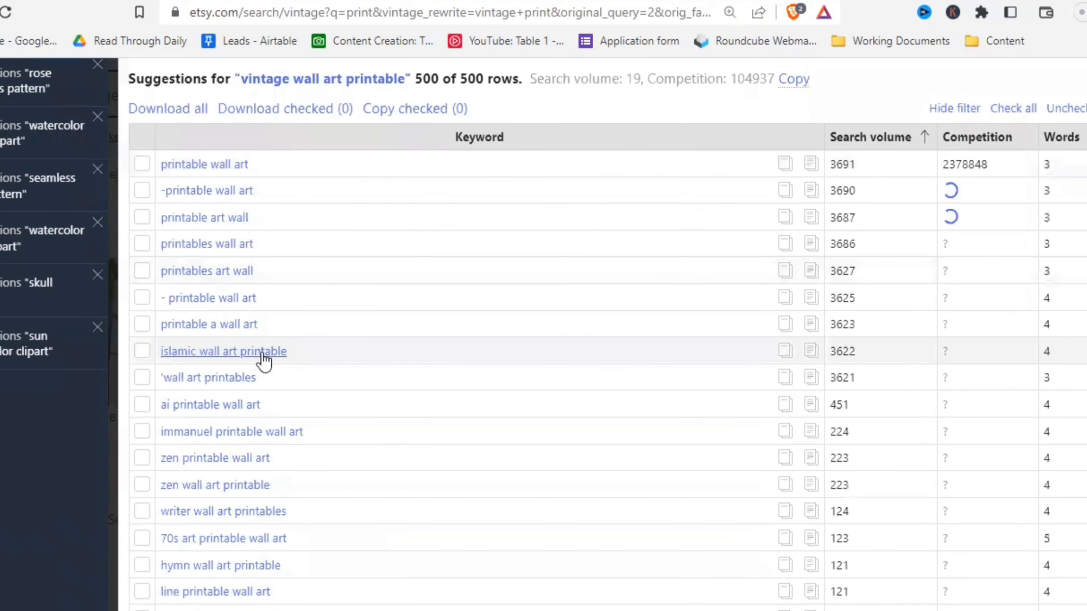
pyautogui.scroll(-3, 260, 349)
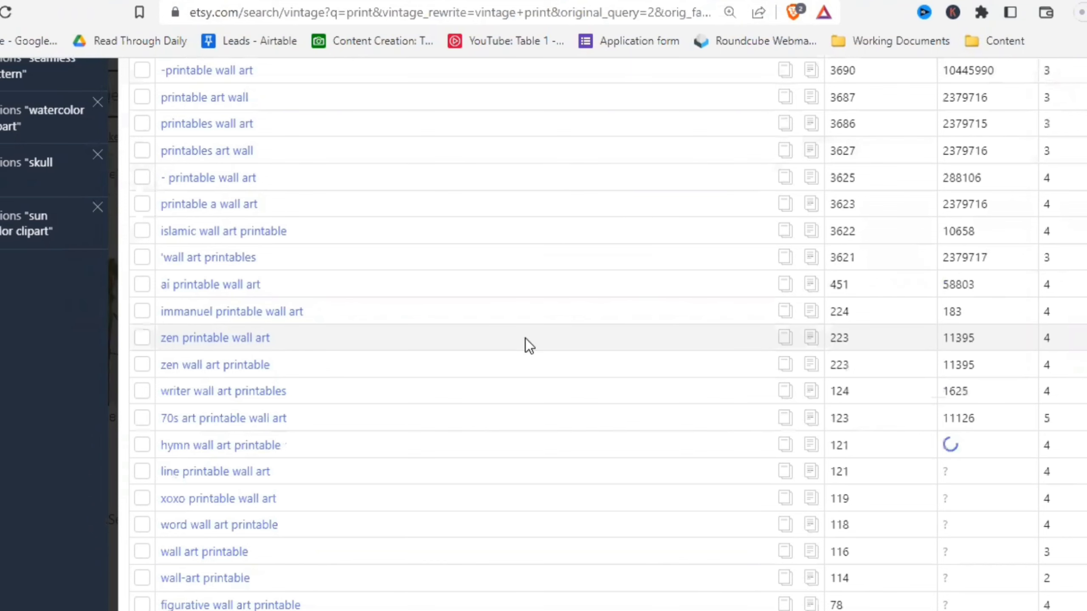
pyautogui.scroll(-3, 506, 384)
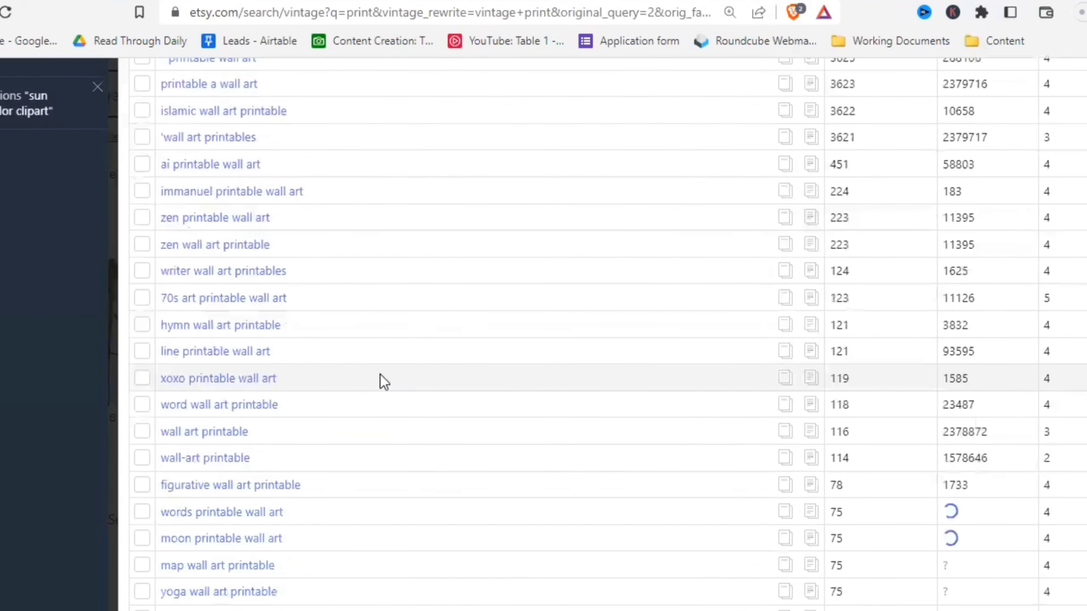
pyautogui.scroll(-3, 444, 355)
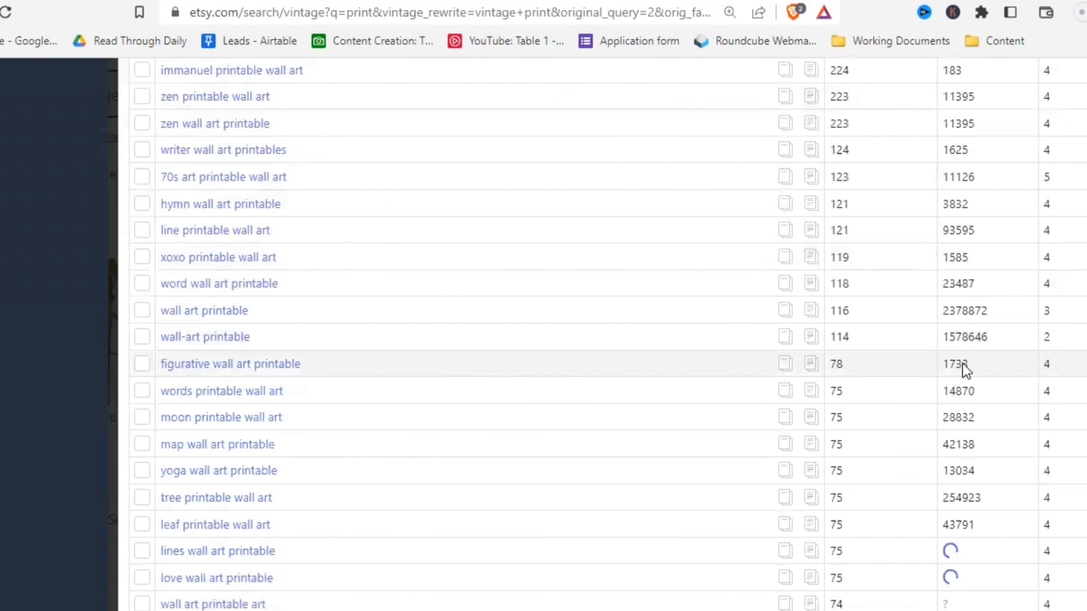
pyautogui.scroll(-3, 533, 317)
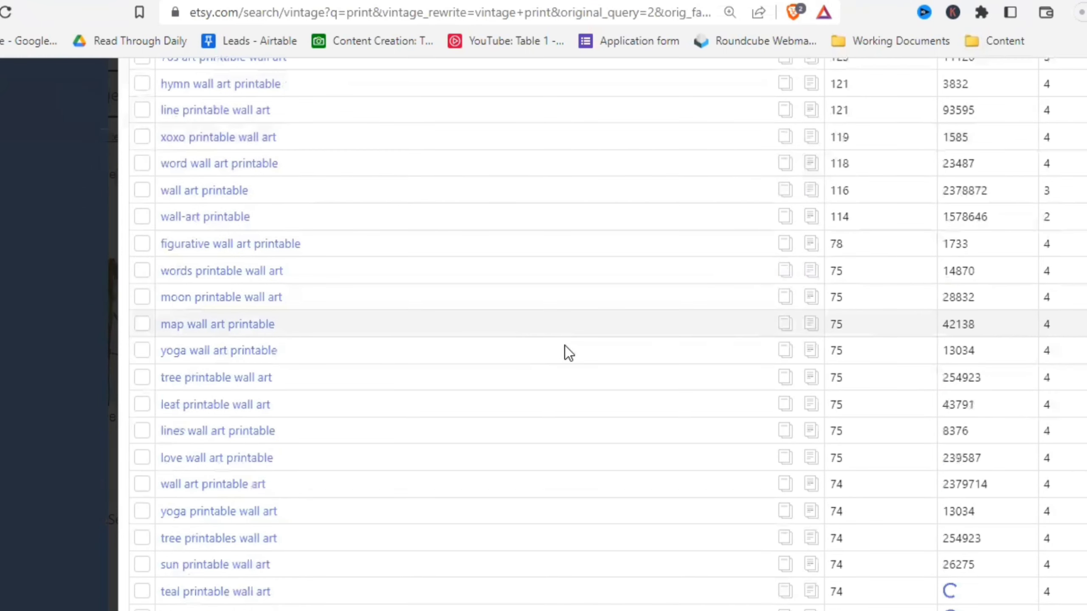
pyautogui.press('Home')
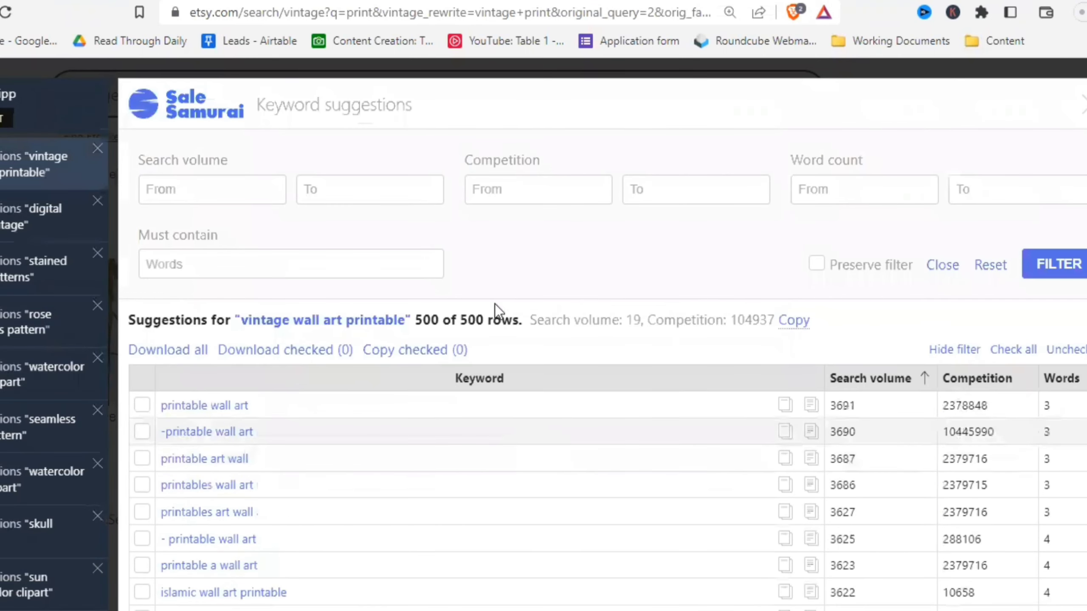
pyautogui.scroll(-9, 600, 403)
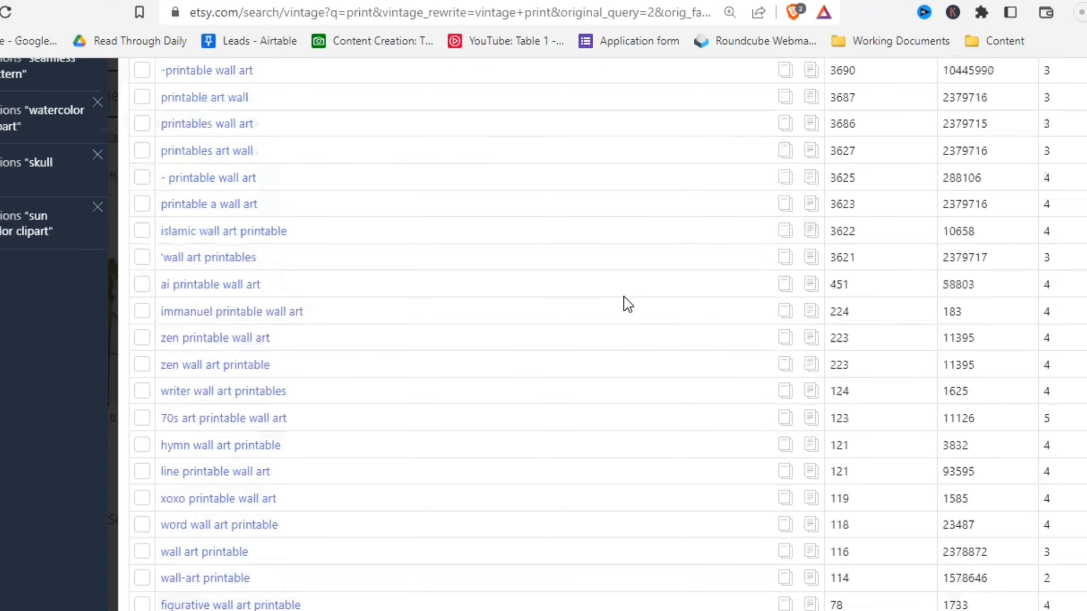
pyautogui.scroll(9, 624, 298)
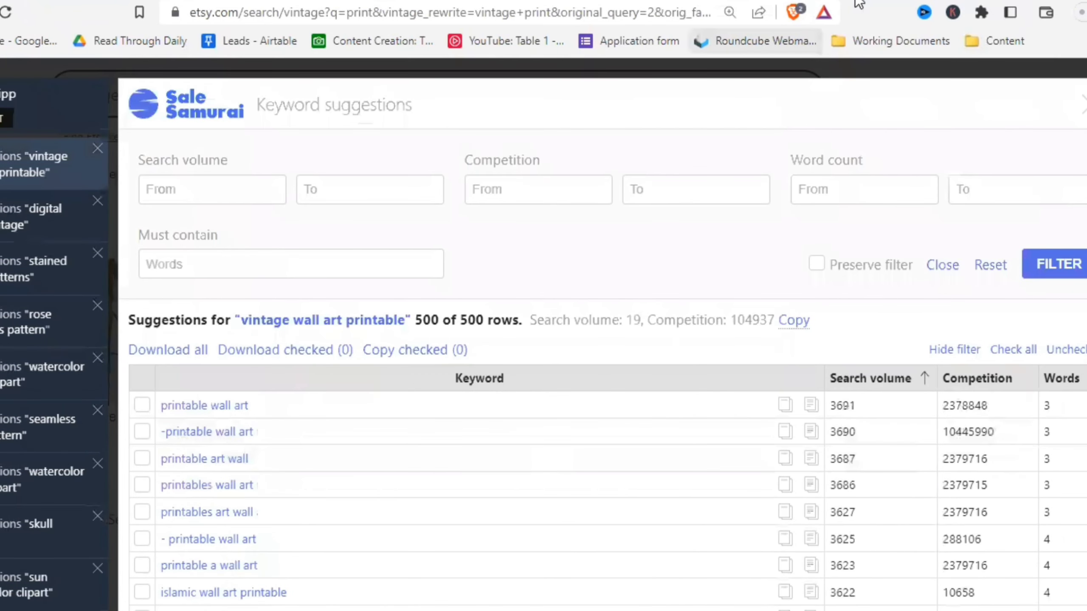
# - Switch to the Sale Samurai site, look over the tracked shops in the Competition Tracker and review the keyword search results again
pyautogui.click(859, 4)
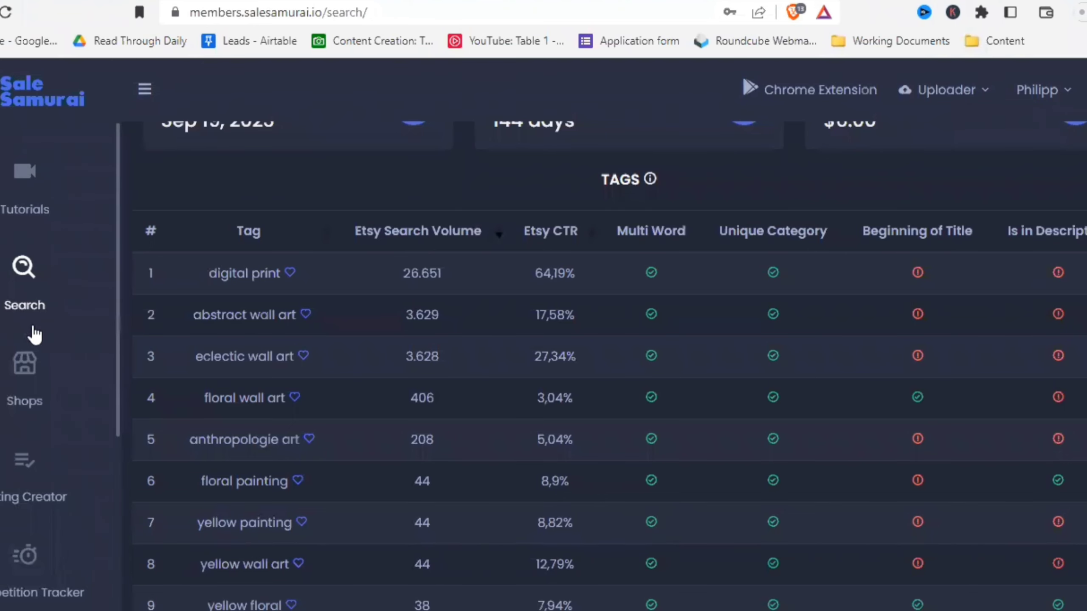
pyautogui.scroll(-3, 32, 323)
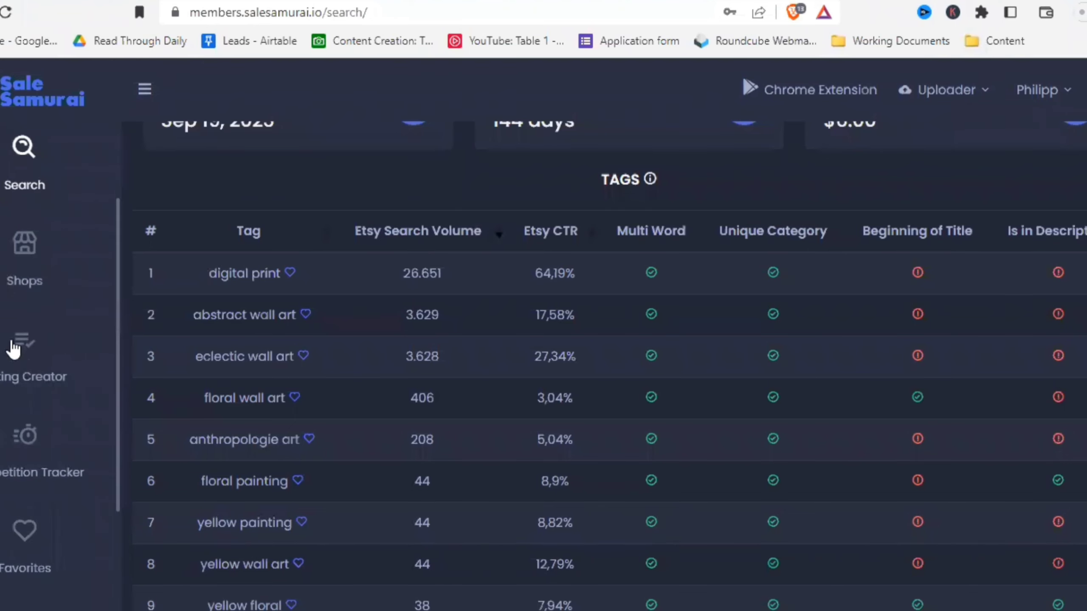
pyautogui.scroll(-3, 22, 311)
pyautogui.click(22, 312)
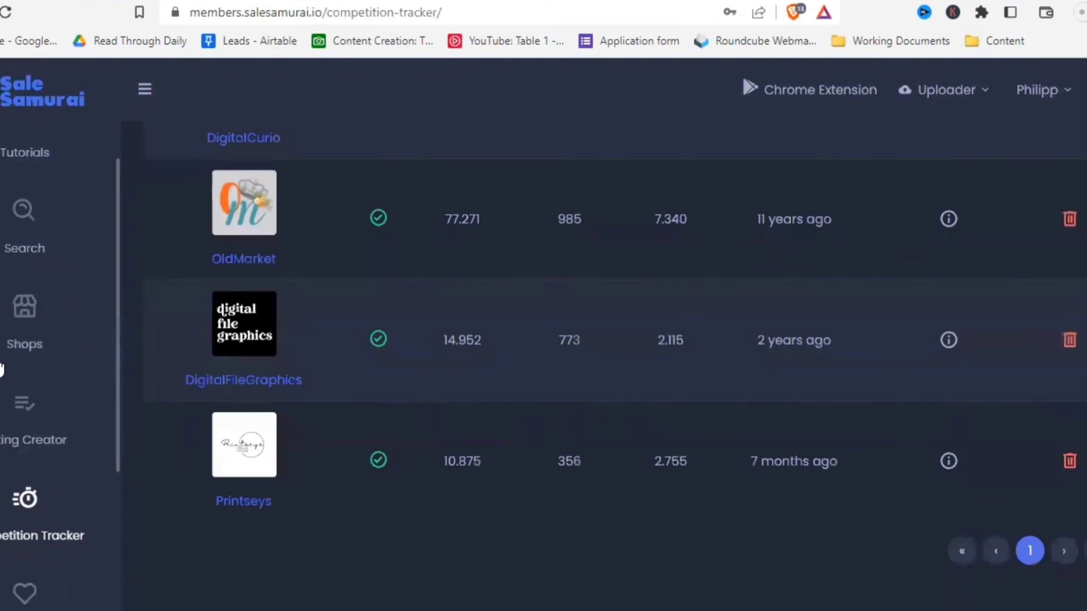
pyautogui.scroll(1, 30, 261)
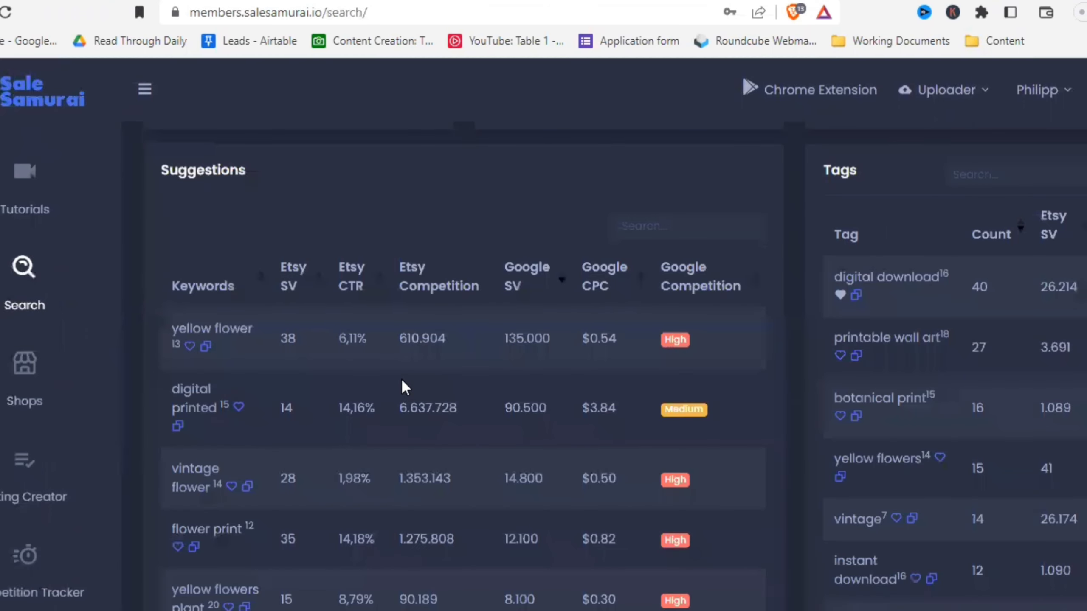
pyautogui.scroll(8, 535, 325)
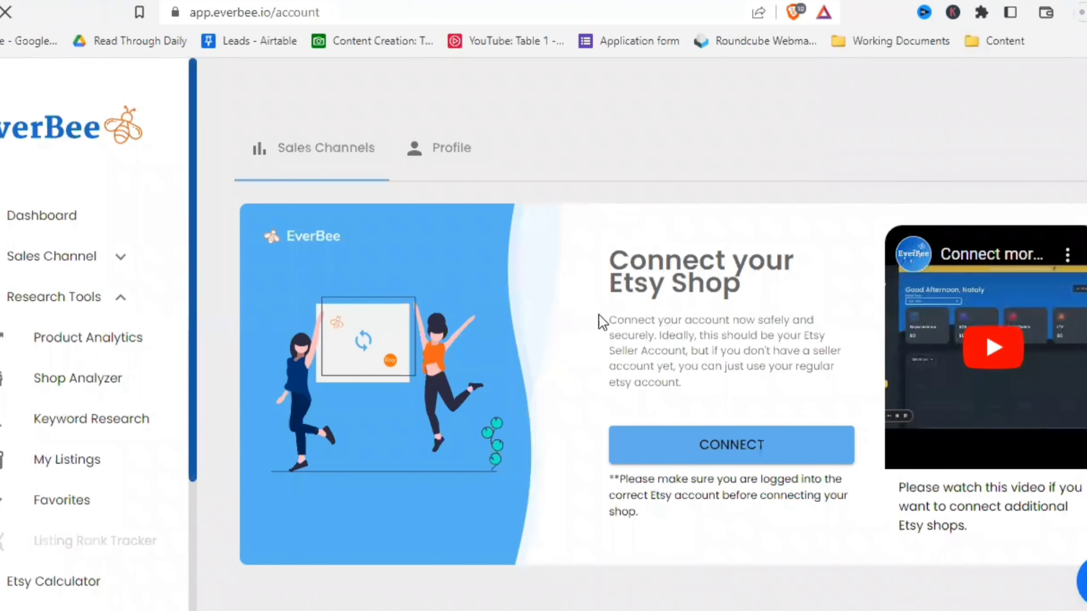
# - Open the connected Etsy shop's dashboard in EverBee and launch its Chrome extension on Etsy
pyautogui.scroll(-2, 494, 475)
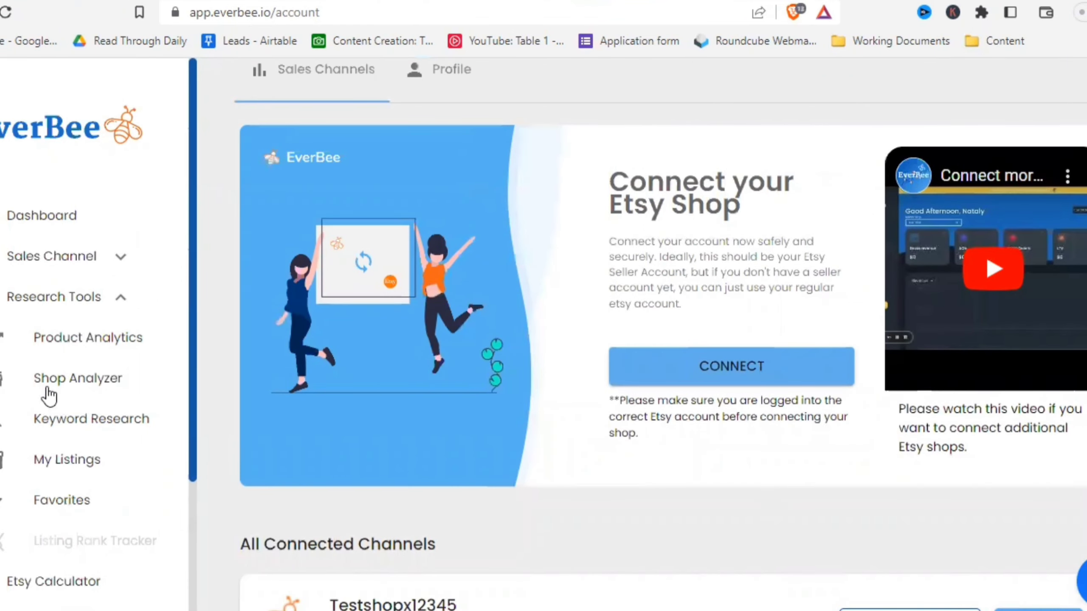
pyautogui.scroll(-3, 860, 512)
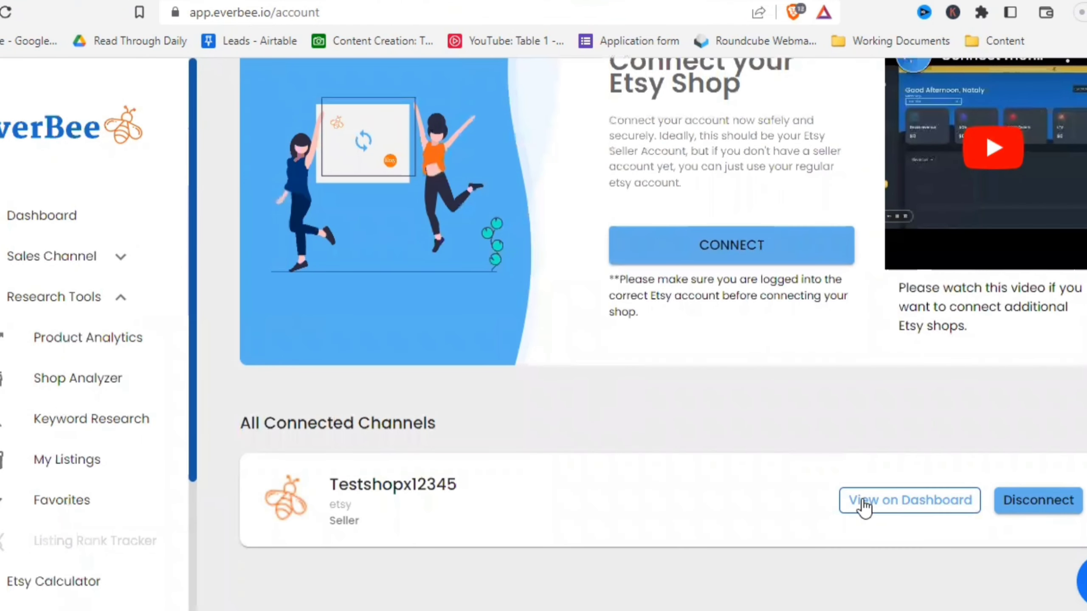
pyautogui.click(864, 507)
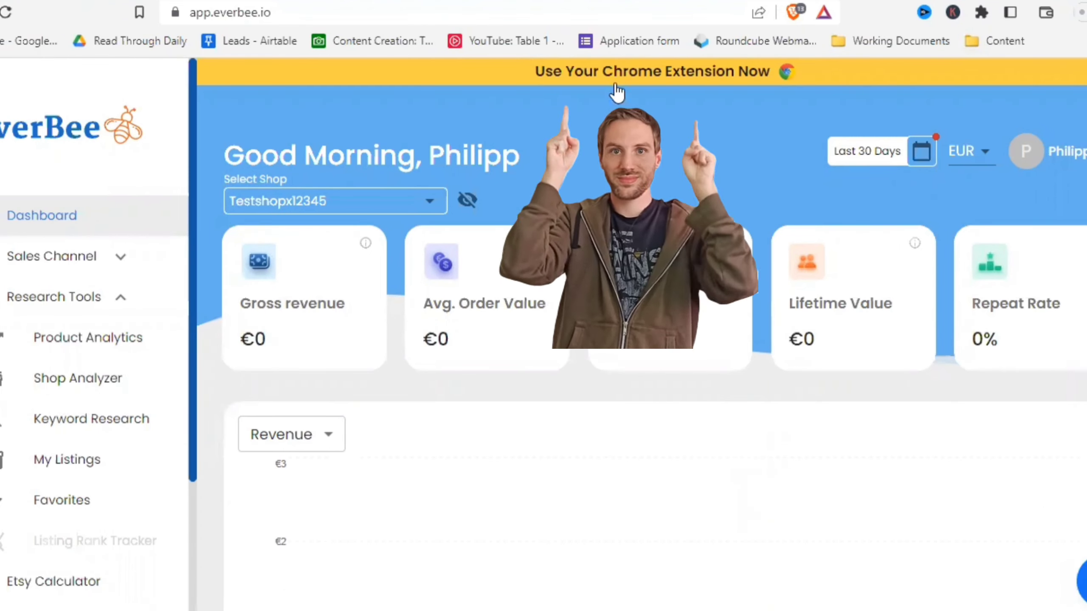
pyautogui.click(662, 69)
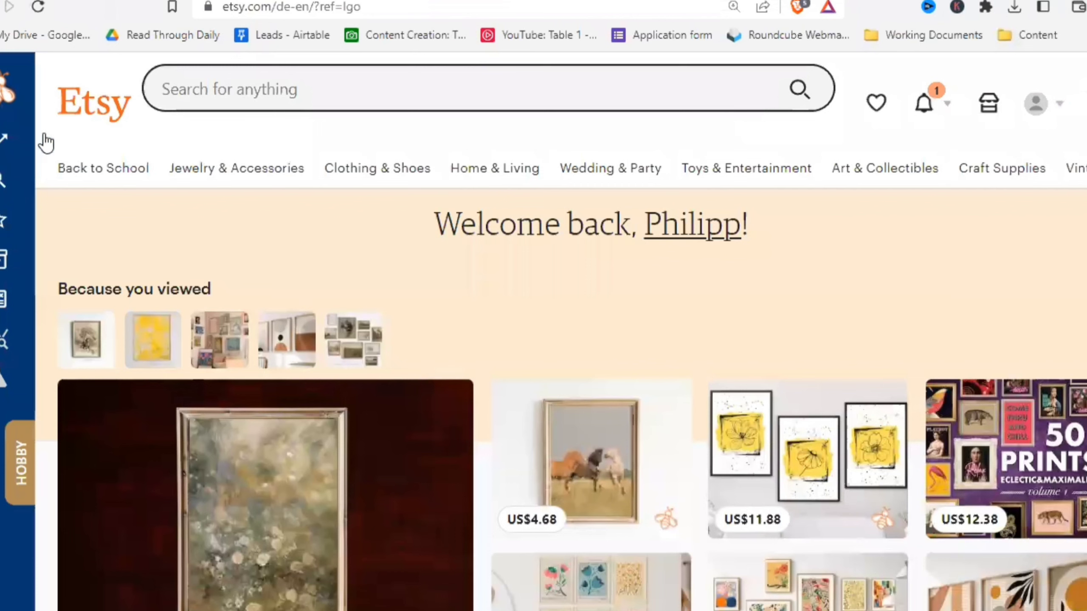
# - Enter "yellow vintage" as the Etsy search term and review the search volumes of the suggested keywords
pyautogui.moveTo(42, 142)
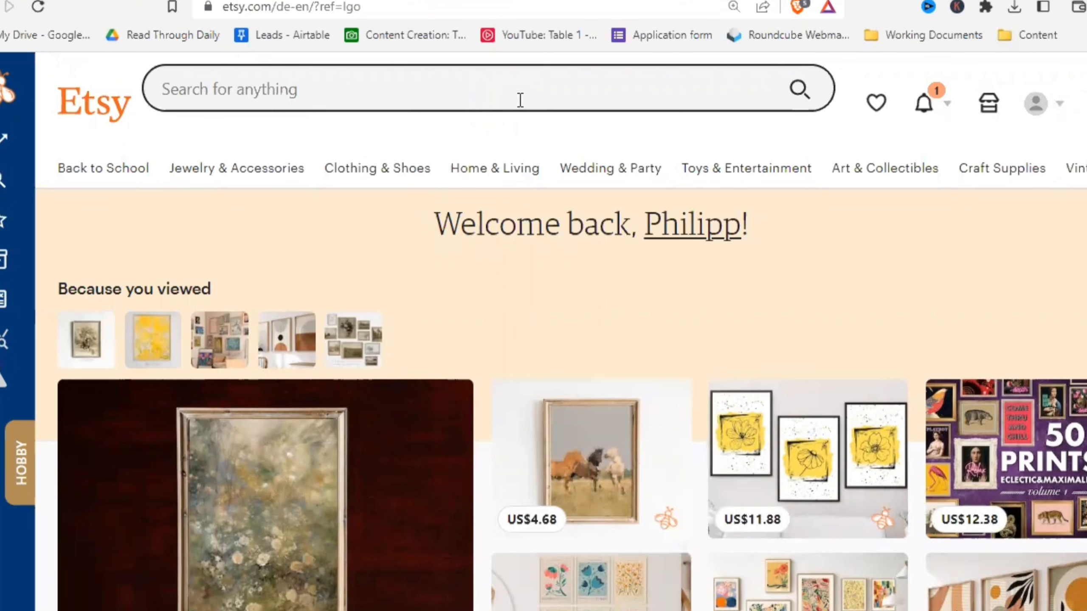
pyautogui.click(520, 100)
pyautogui.write('yell')
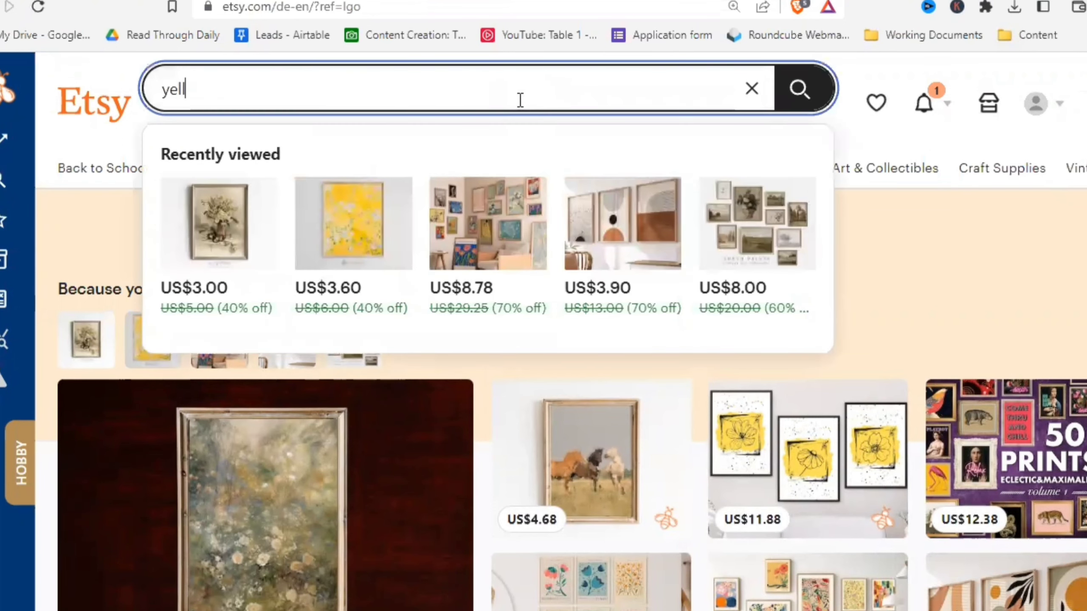
pyautogui.write('ow ')
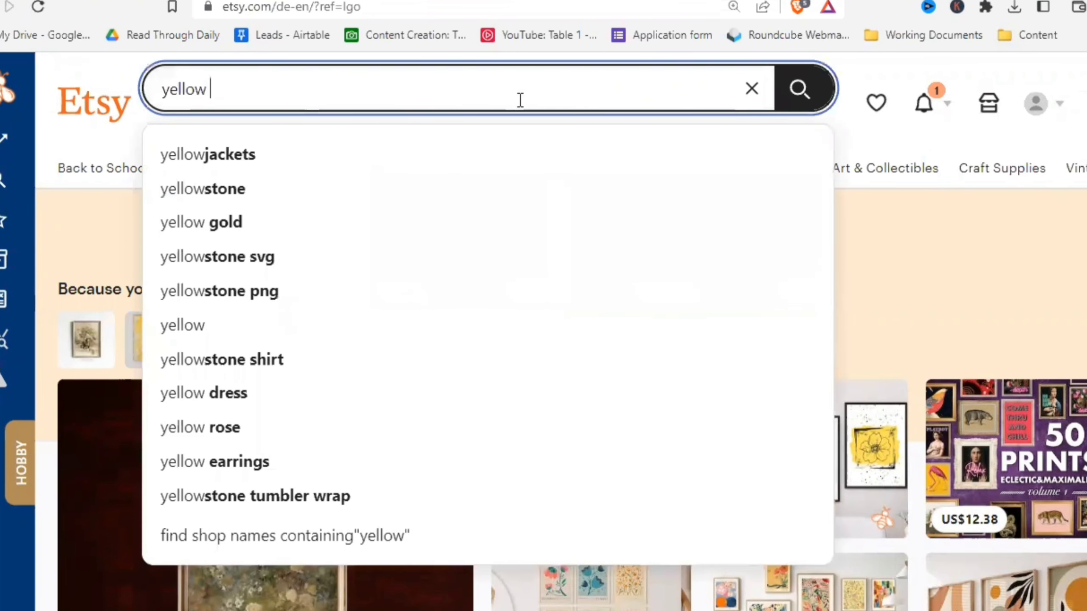
pyautogui.write('vintage fl')
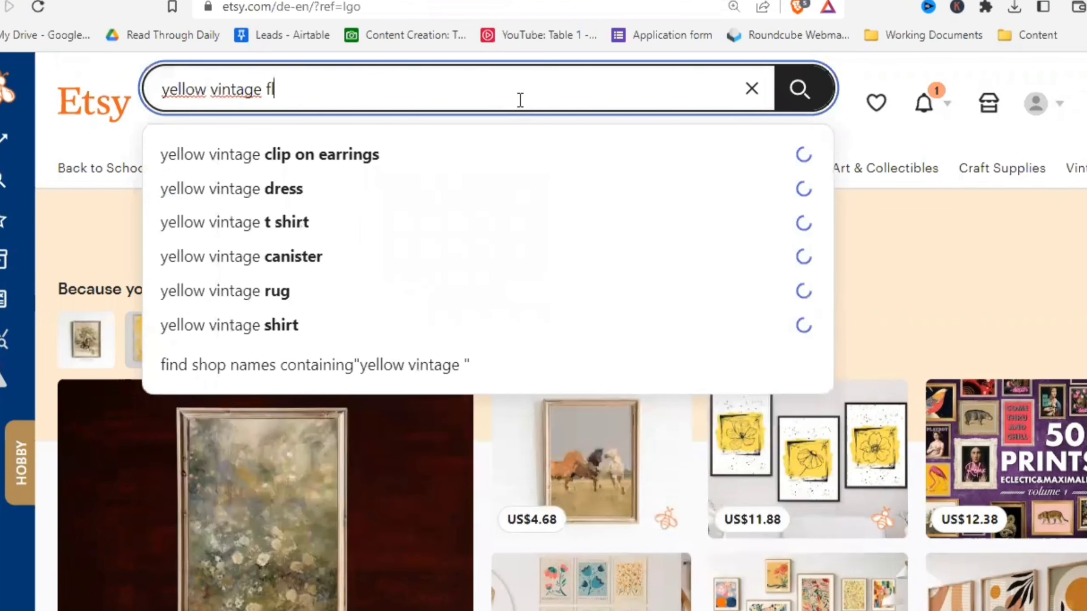
pyautogui.write('owe')
pyautogui.press('BackSpace')
pyautogui.press('BackSpace')
pyautogui.press('BackSpace')
pyautogui.press('BackSpace')
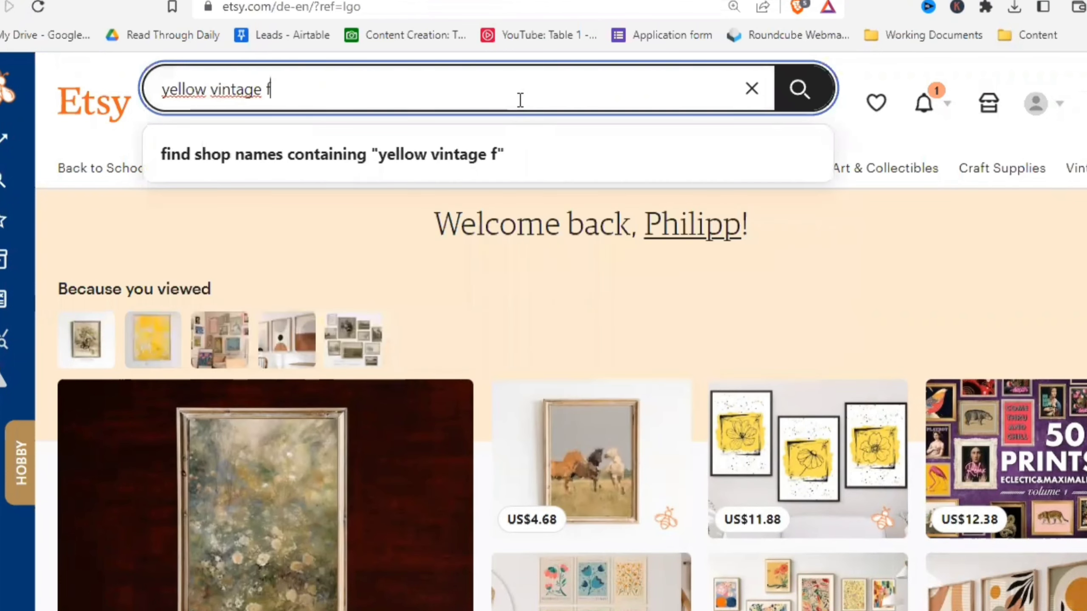
pyautogui.press('BackSpace')
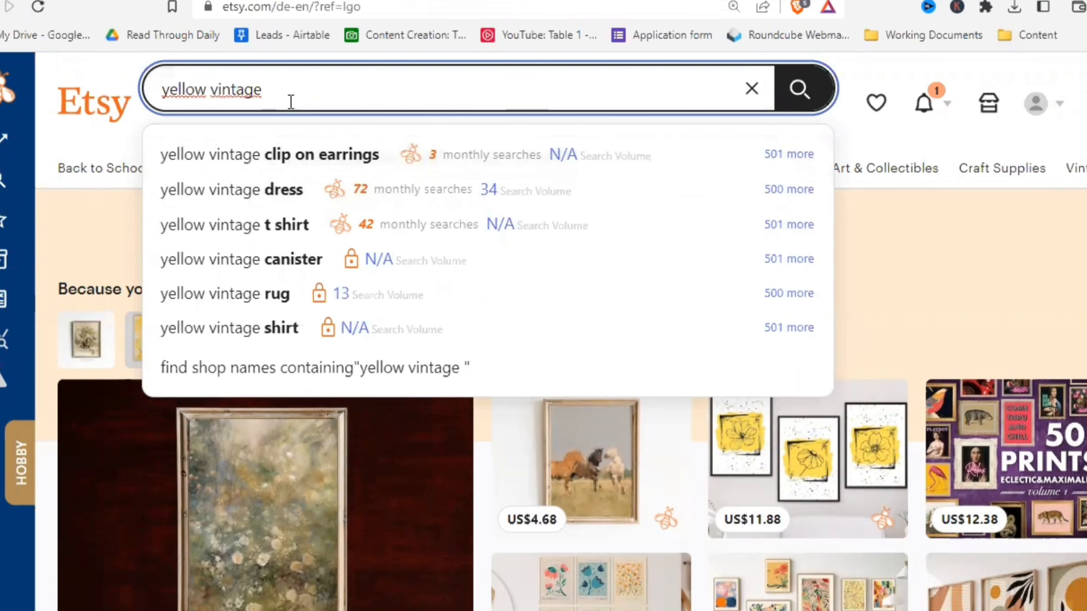
# - Search Etsy for vintage yellow flower prints, browse the results and open the GlenburnPrints listing "Yellow Floral Wall Art | Eclectic Yellow Painting"
pyautogui.tripleClick(166, 90)
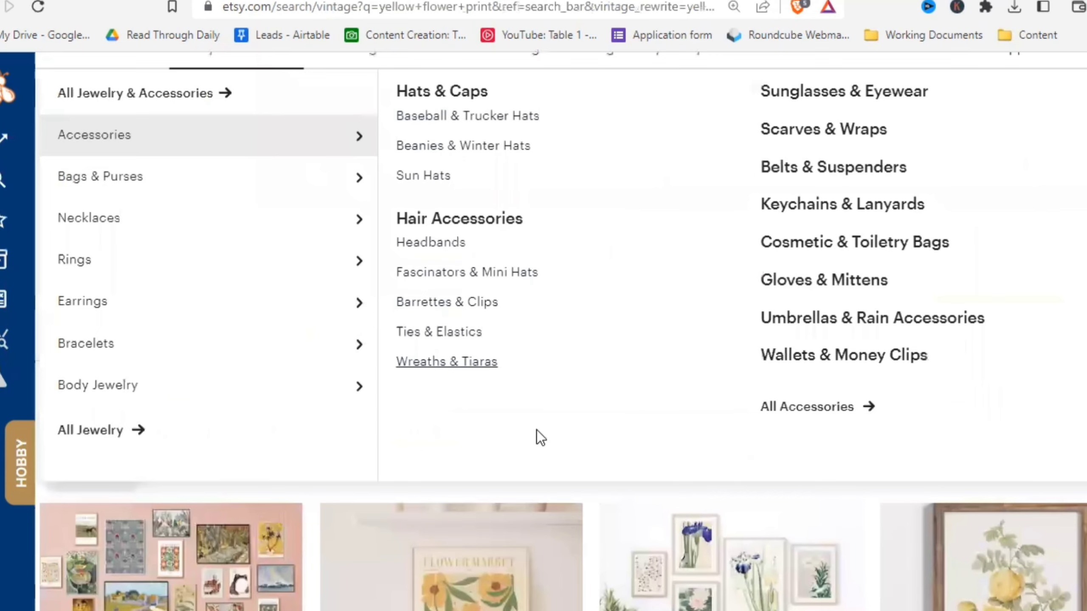
pyautogui.scroll(-3, 537, 430)
pyautogui.scroll(-10, 522, 432)
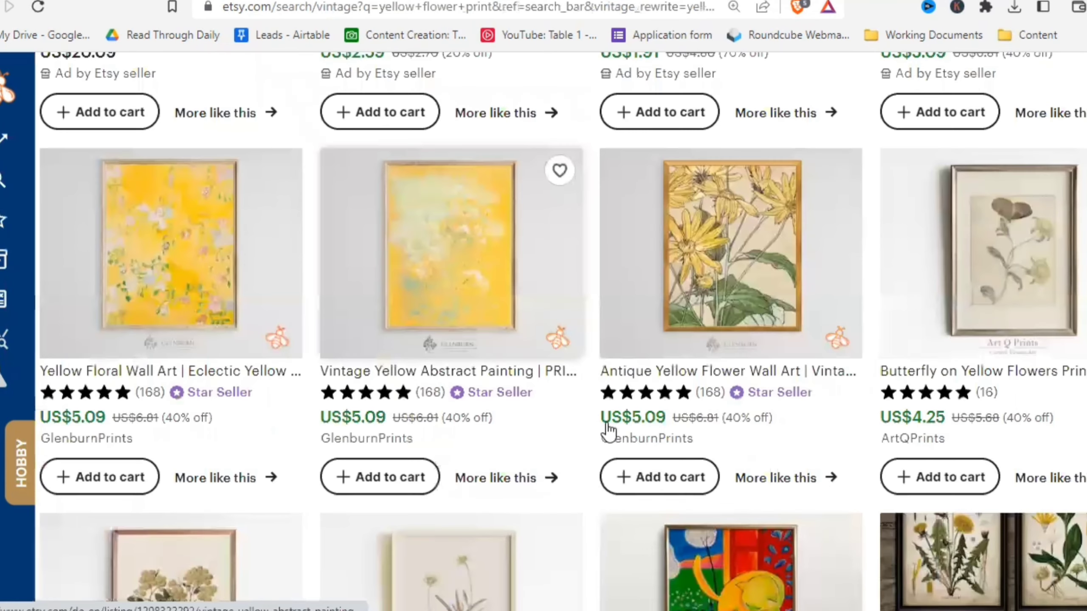
pyautogui.scroll(-3, 607, 432)
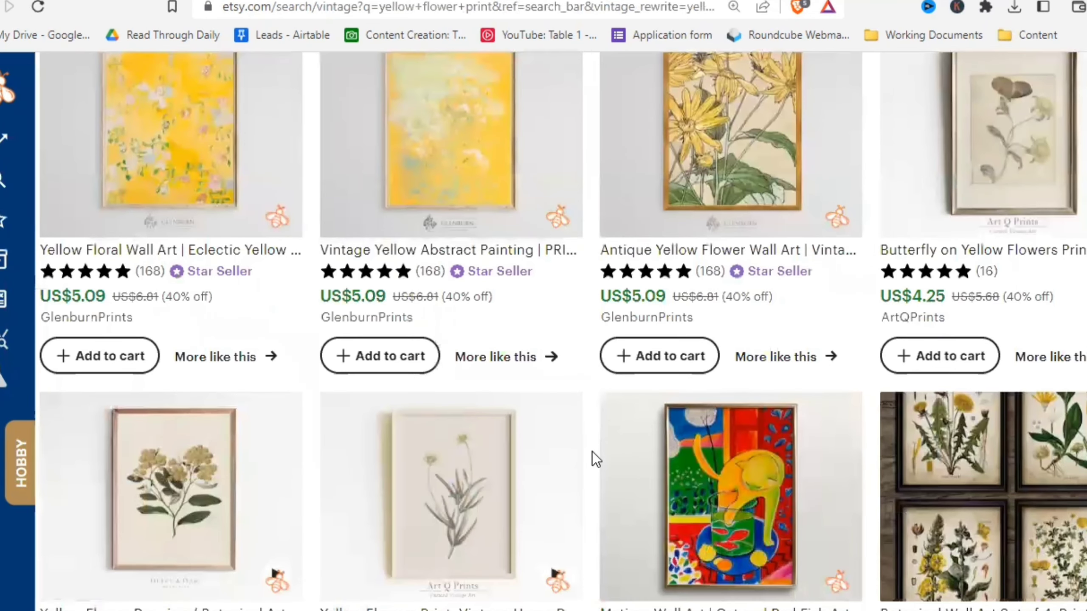
pyautogui.scroll(-5, 593, 452)
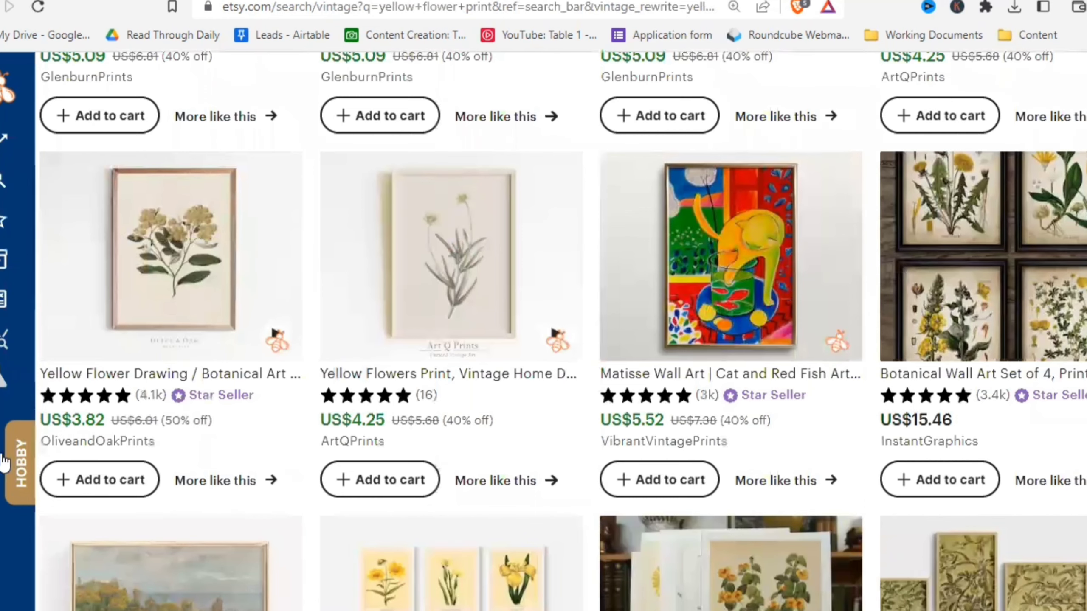
pyautogui.scroll(10, 592, 452)
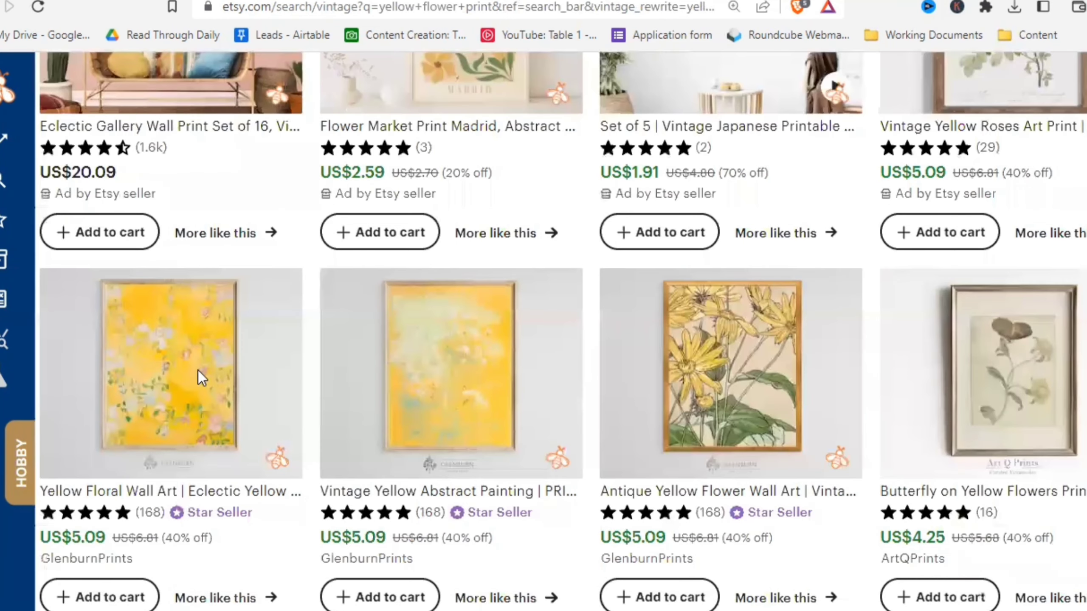
pyautogui.scroll(-3, 212, 374)
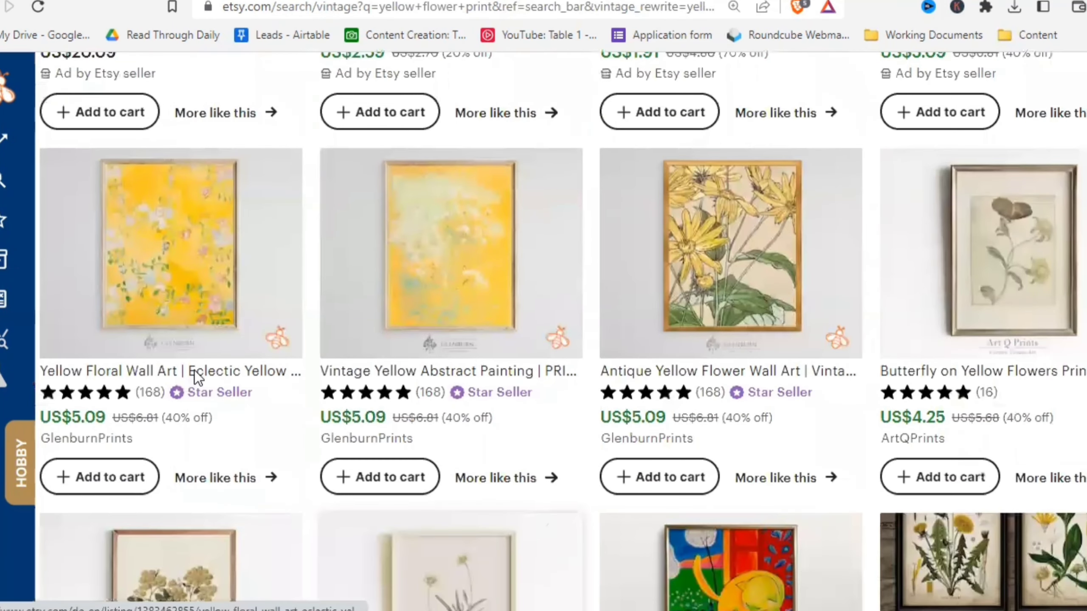
pyautogui.click(194, 370)
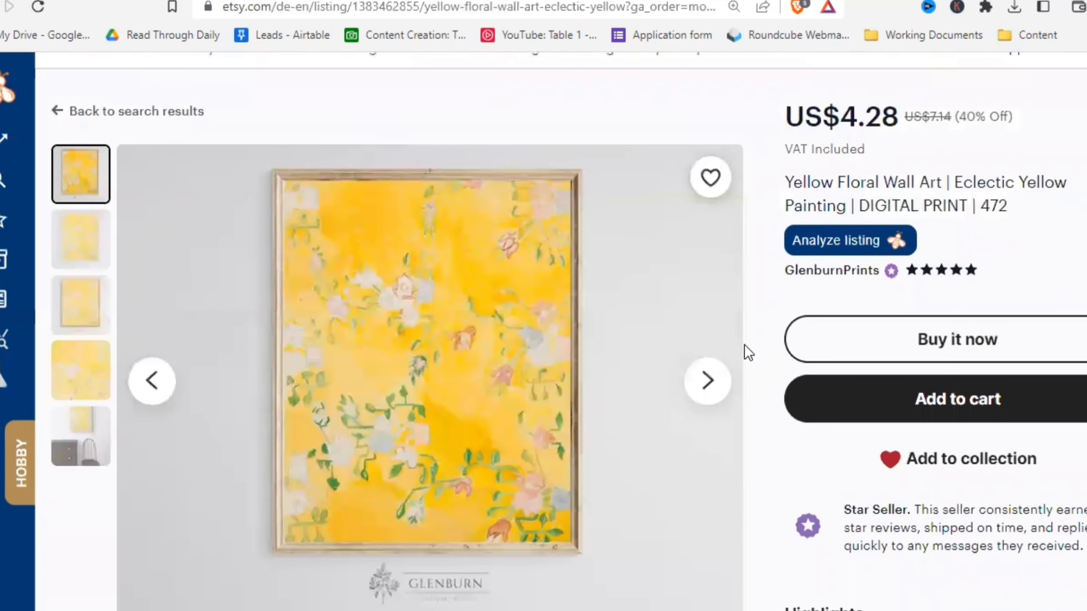
# - Analyze the yellow floral wall art listing with EverBee, reviewing its estimated sales, revenue, favorites and tag keywords
pyautogui.scroll(-3, 744, 345)
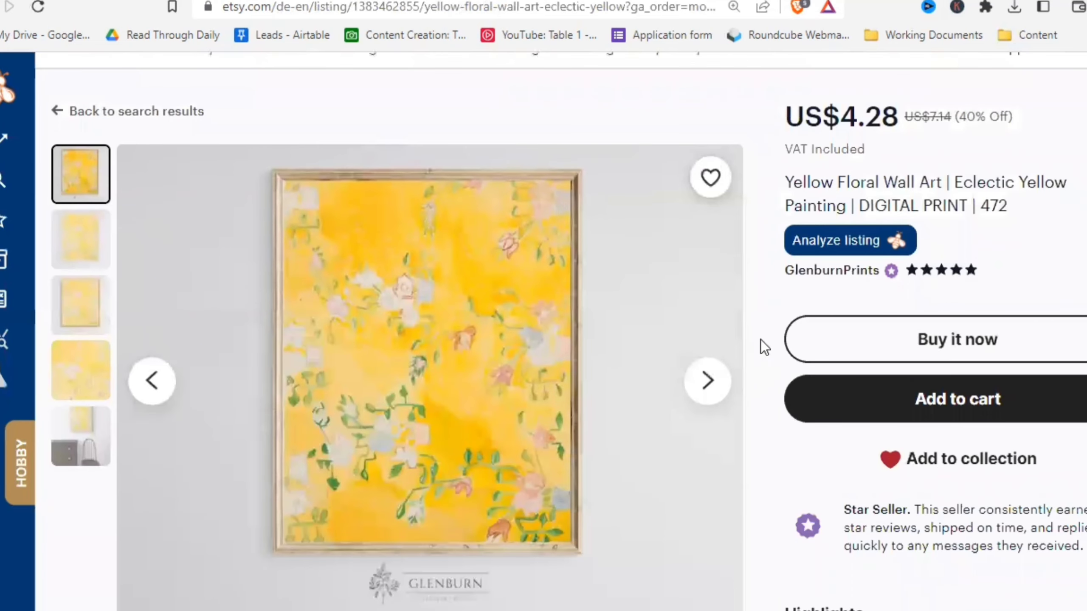
pyautogui.click(839, 239)
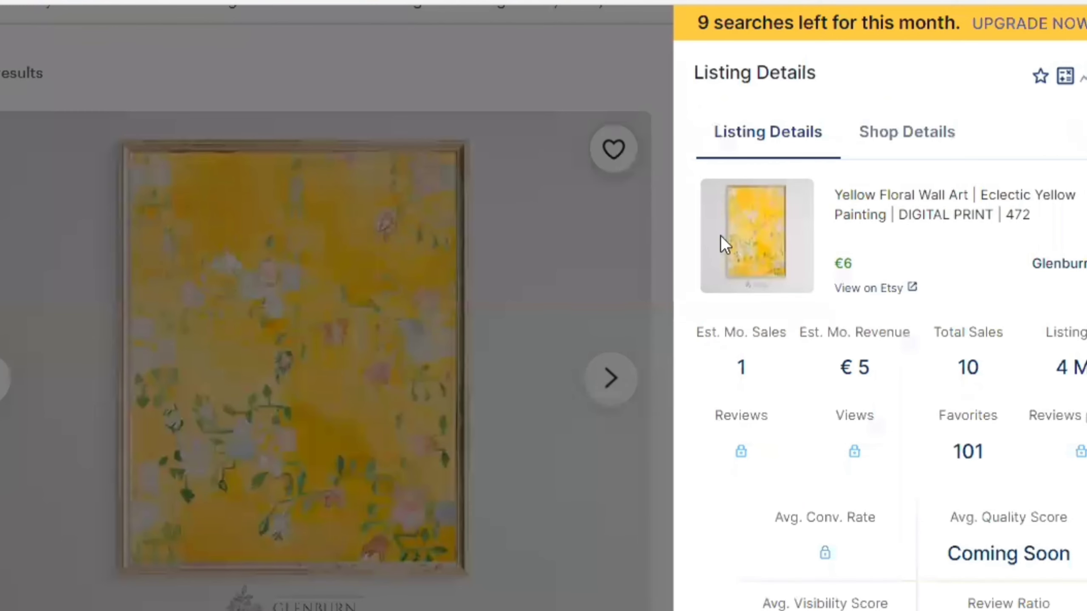
pyautogui.scroll(-3, 721, 234)
pyautogui.moveTo(743, 231)
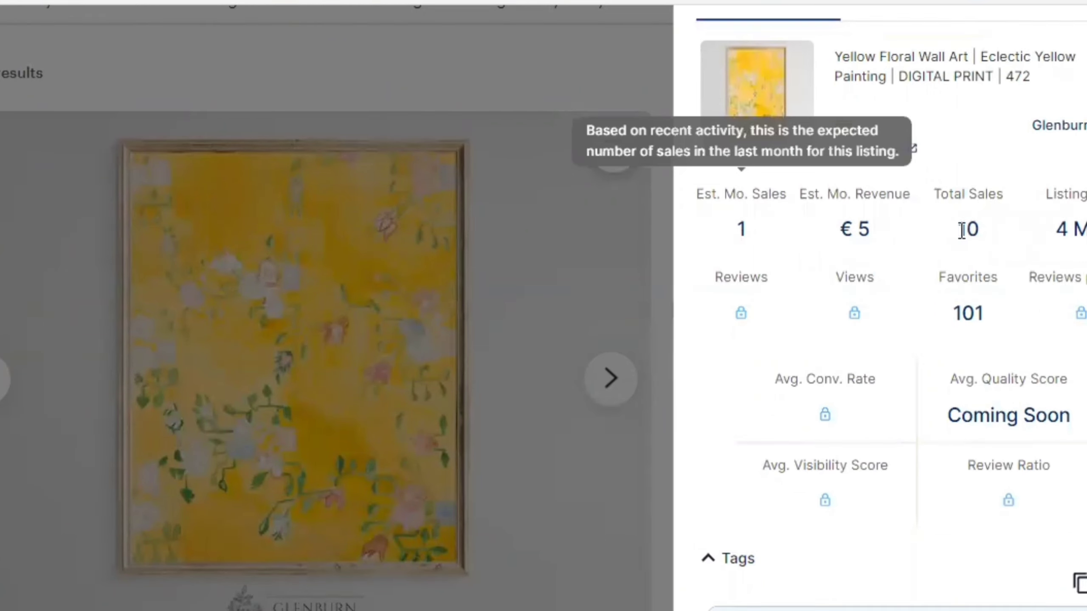
pyautogui.moveTo(965, 230)
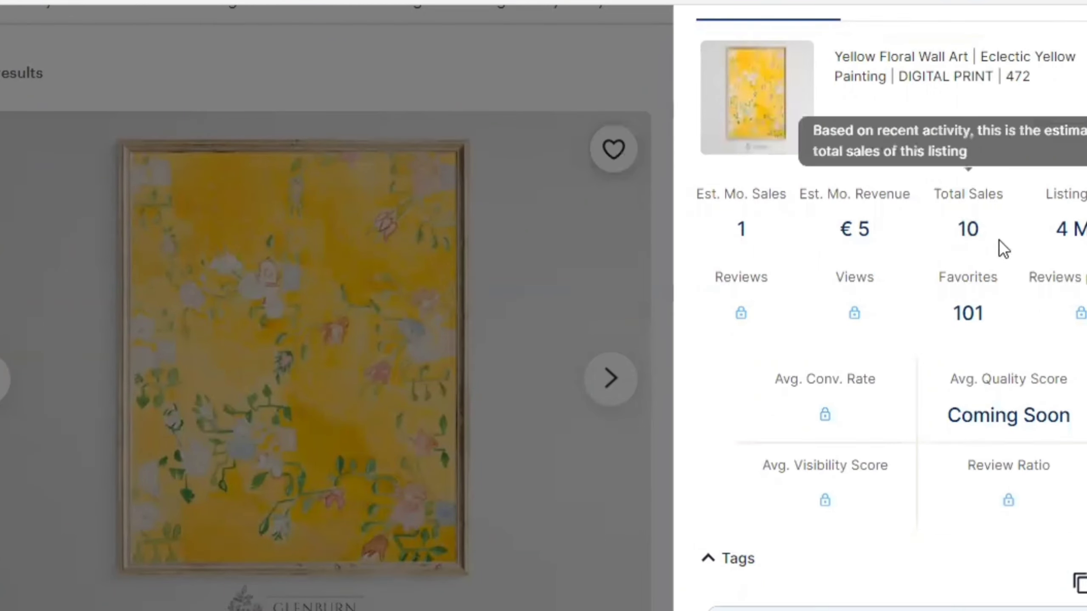
pyautogui.moveTo(892, 237)
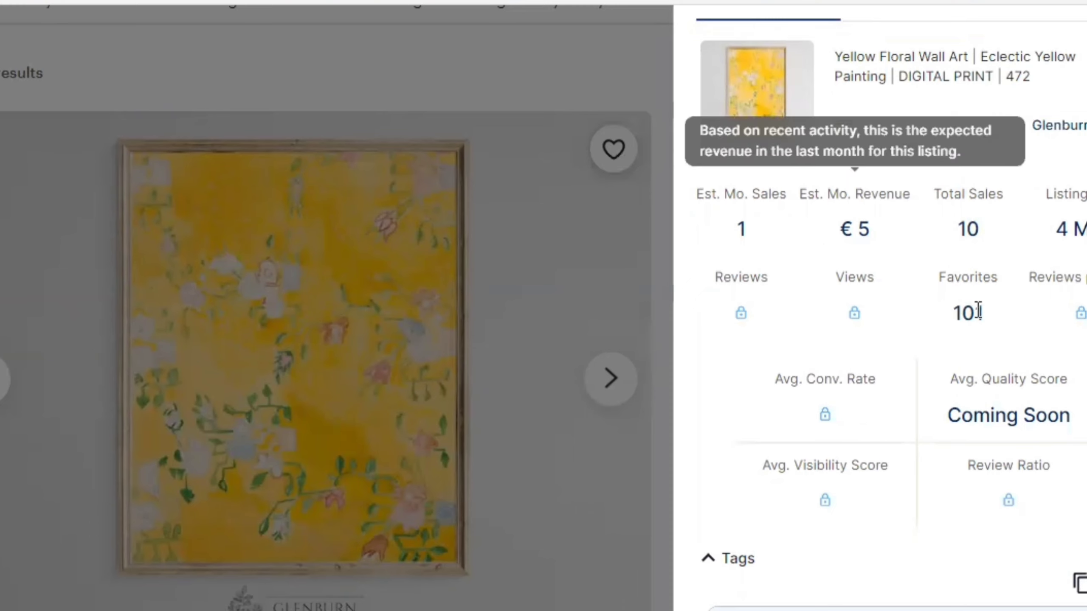
pyautogui.moveTo(984, 306)
pyautogui.scroll(-3, 980, 306)
pyautogui.scroll(-6, 974, 306)
pyautogui.scroll(-3, 920, 319)
pyautogui.scroll(3, 822, 319)
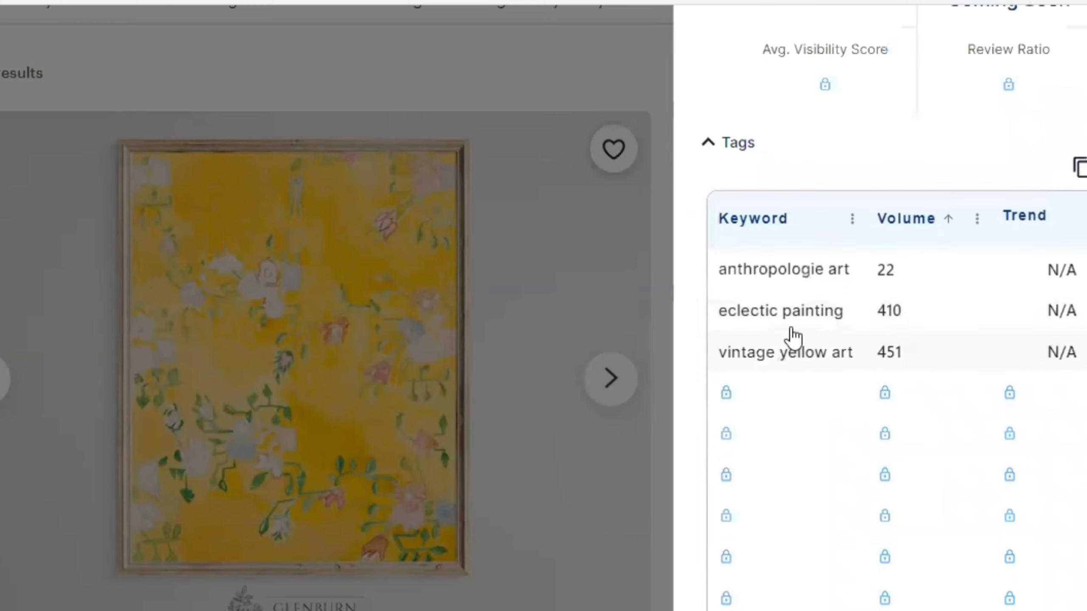
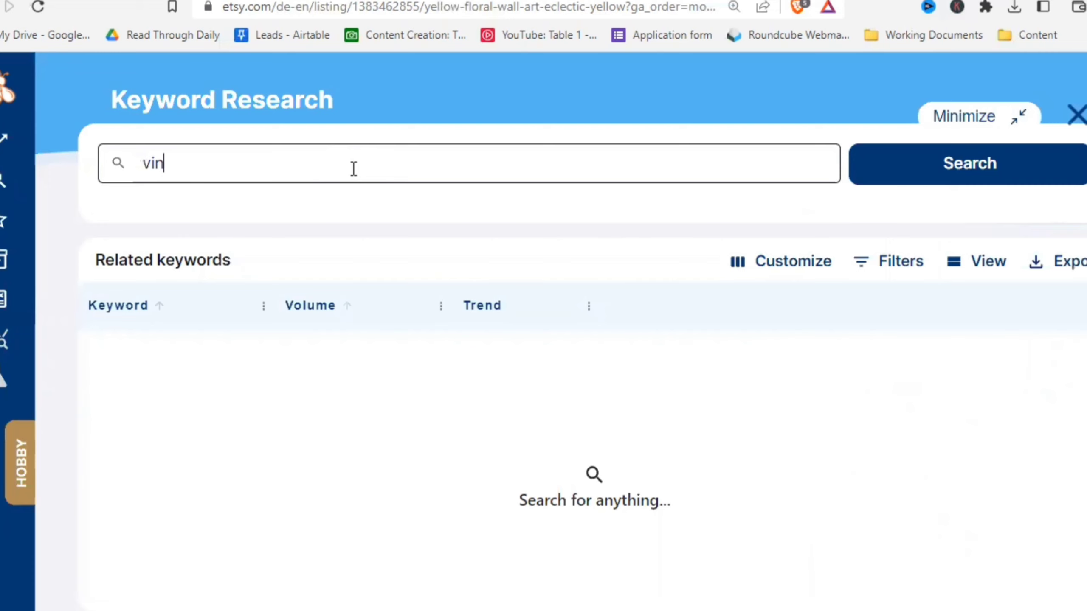
# - Search EverBee's Keyword Research for "vintage digital download"
pyautogui.write('tage digita')
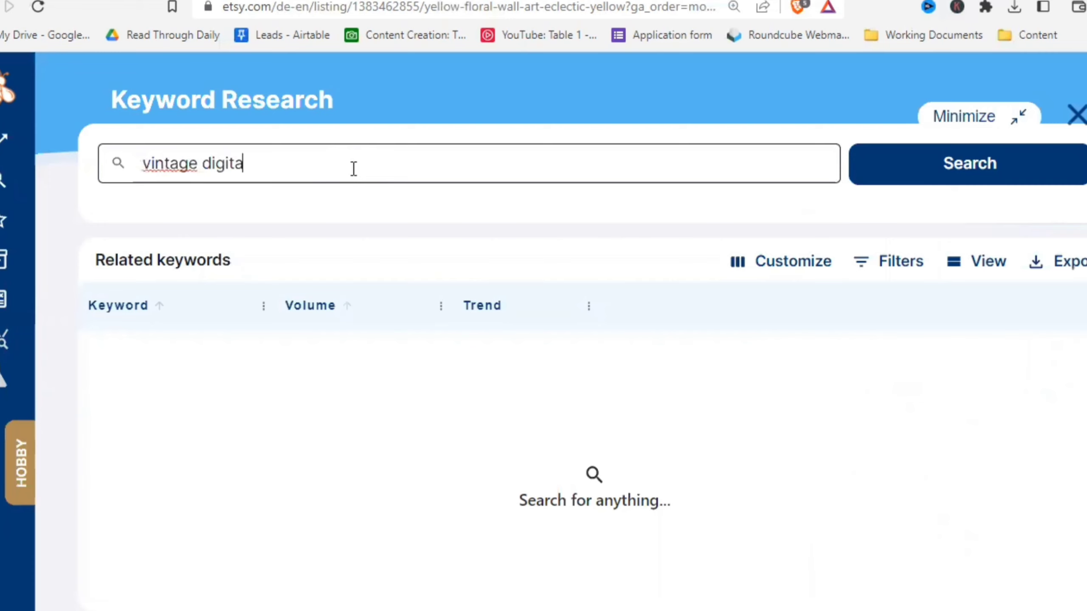
pyautogui.write('l download')
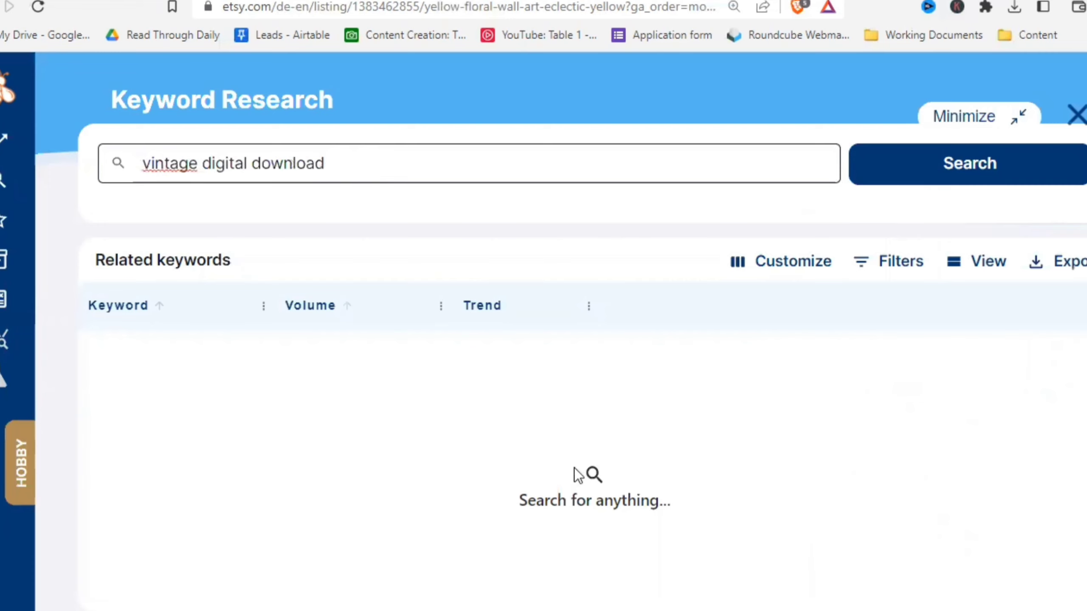
pyautogui.press('Return')
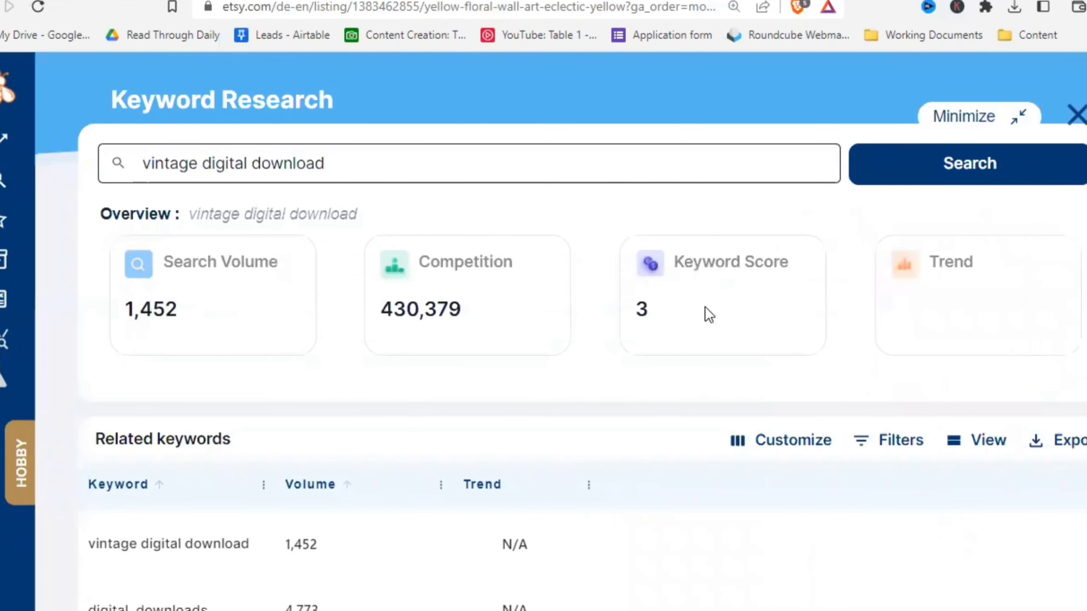
# - Examine the search volume, competition, keyword score and related keywords for "vintage digital download"
pyautogui.scroll(-4, 684, 304)
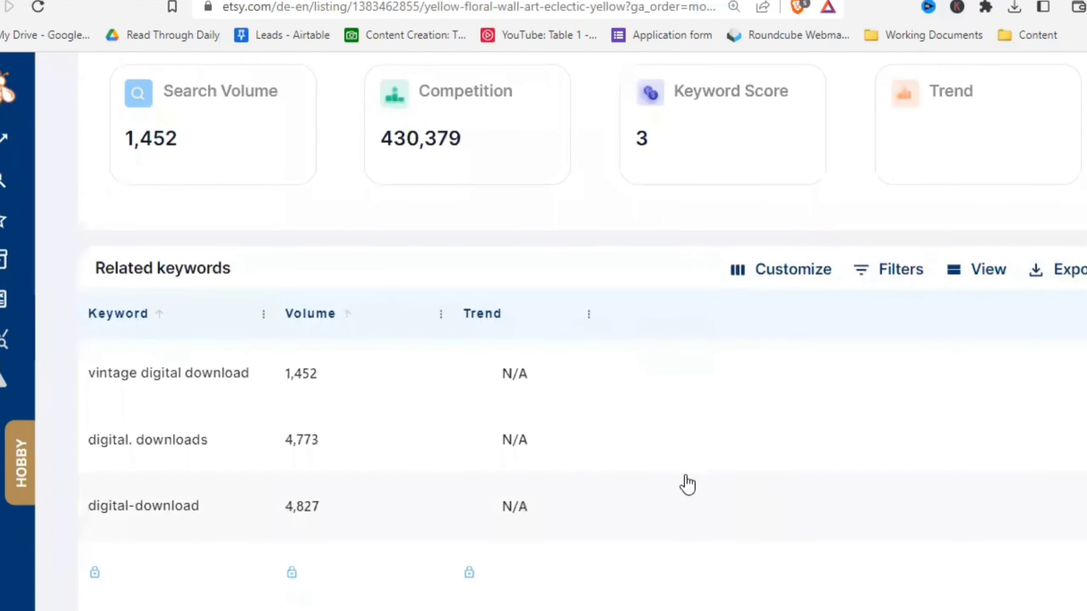
pyautogui.scroll(-3, 687, 483)
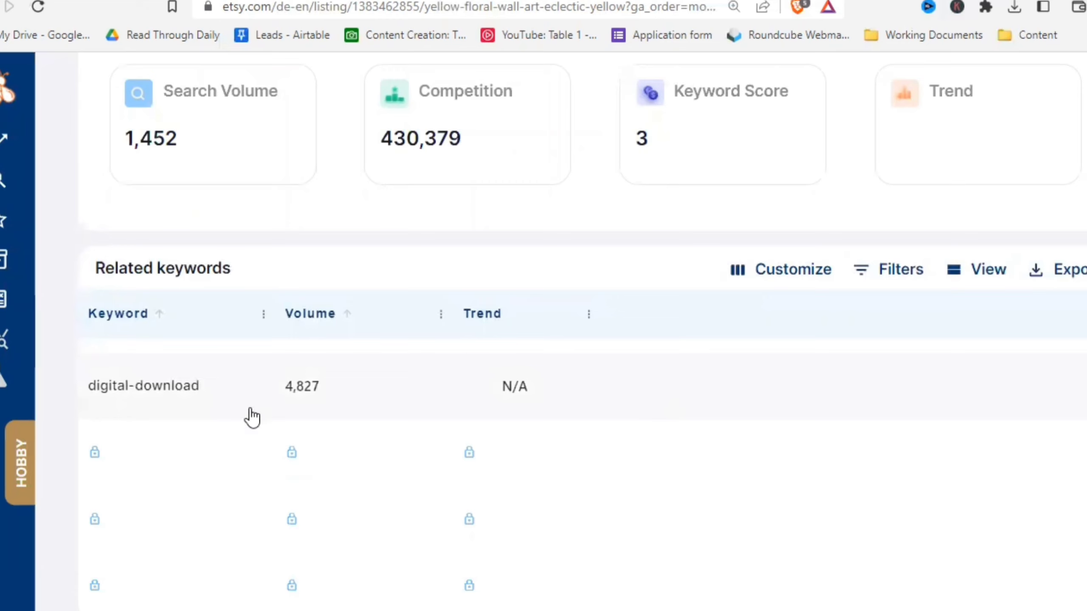
pyautogui.scroll(3, 250, 415)
pyautogui.scroll(-3, 257, 453)
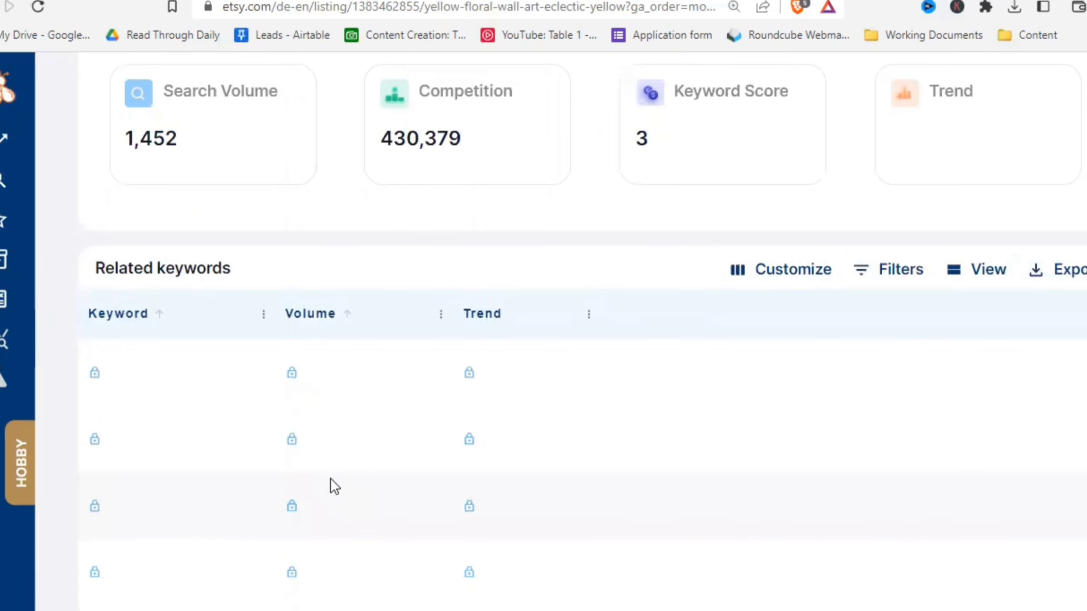
pyautogui.scroll(3, 332, 481)
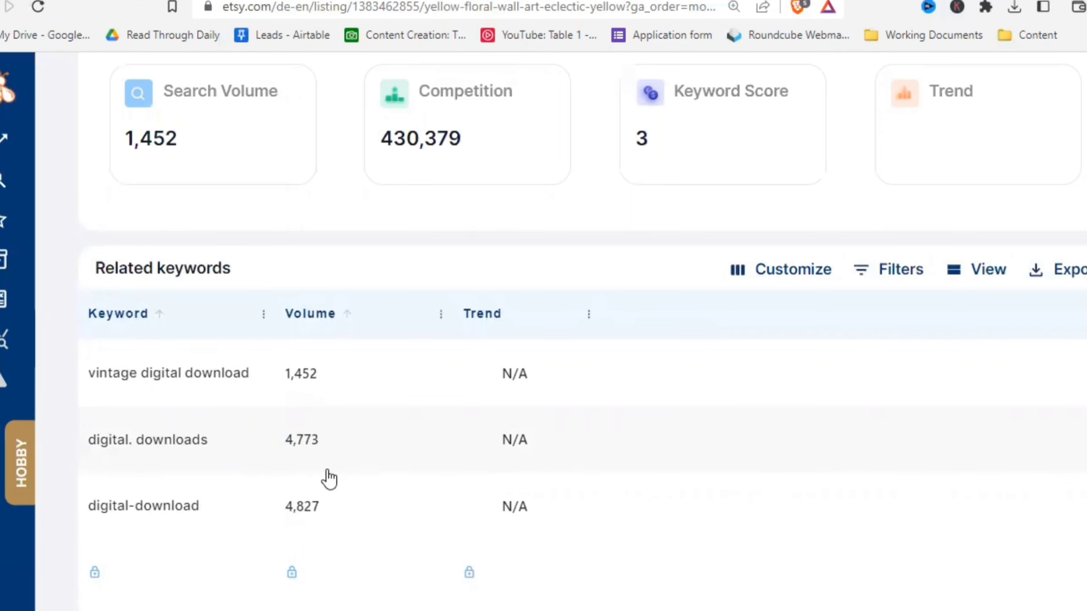
pyautogui.scroll(4, 328, 480)
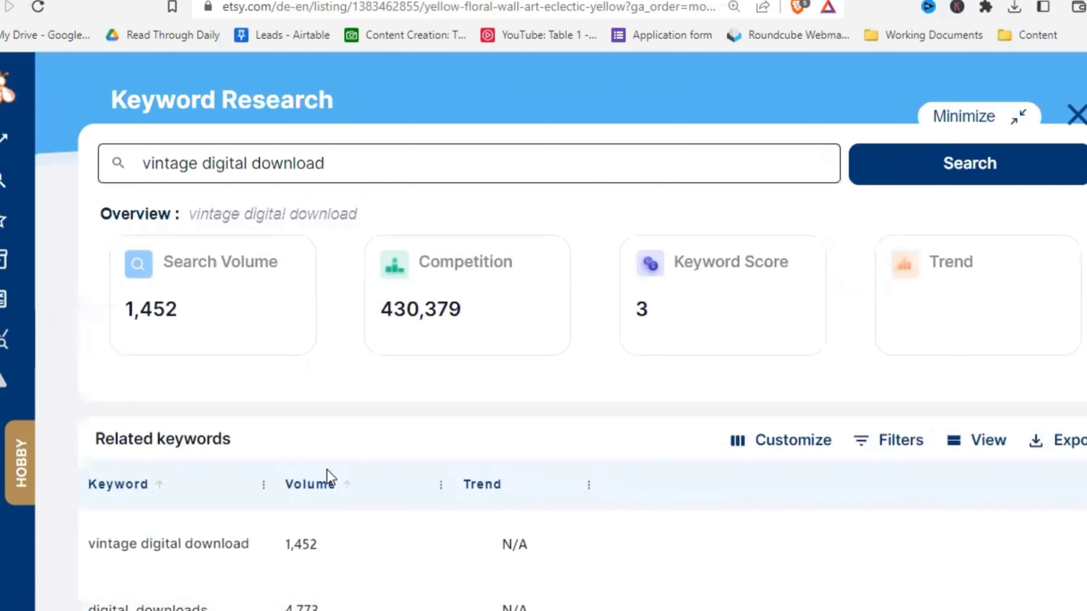
pyautogui.scroll(-4, 327, 470)
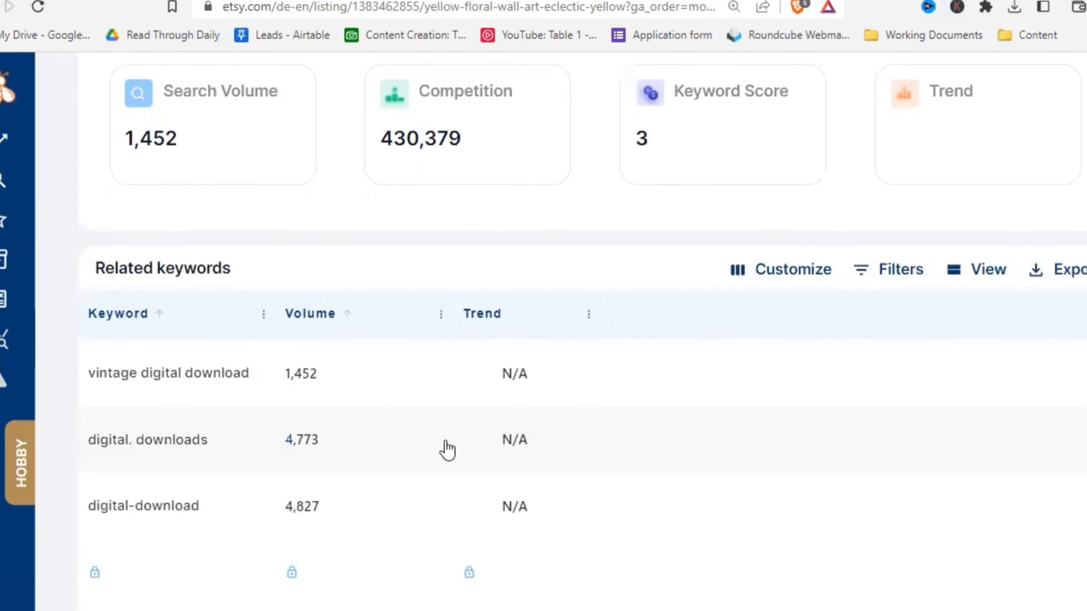
pyautogui.scroll(-3, 439, 449)
pyautogui.scroll(3, 440, 454)
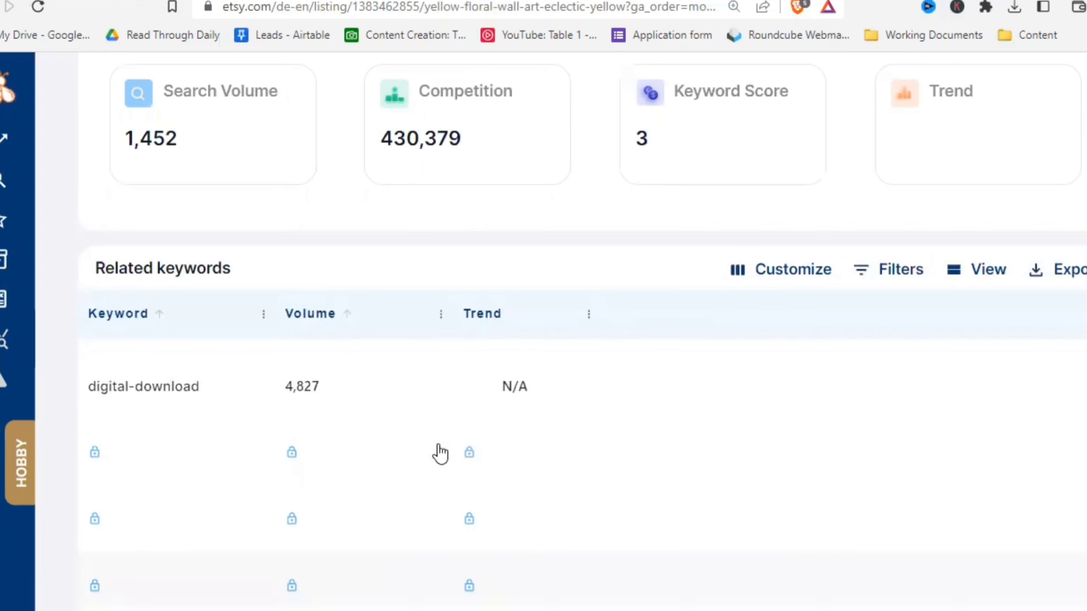
pyautogui.scroll(4, 725, 439)
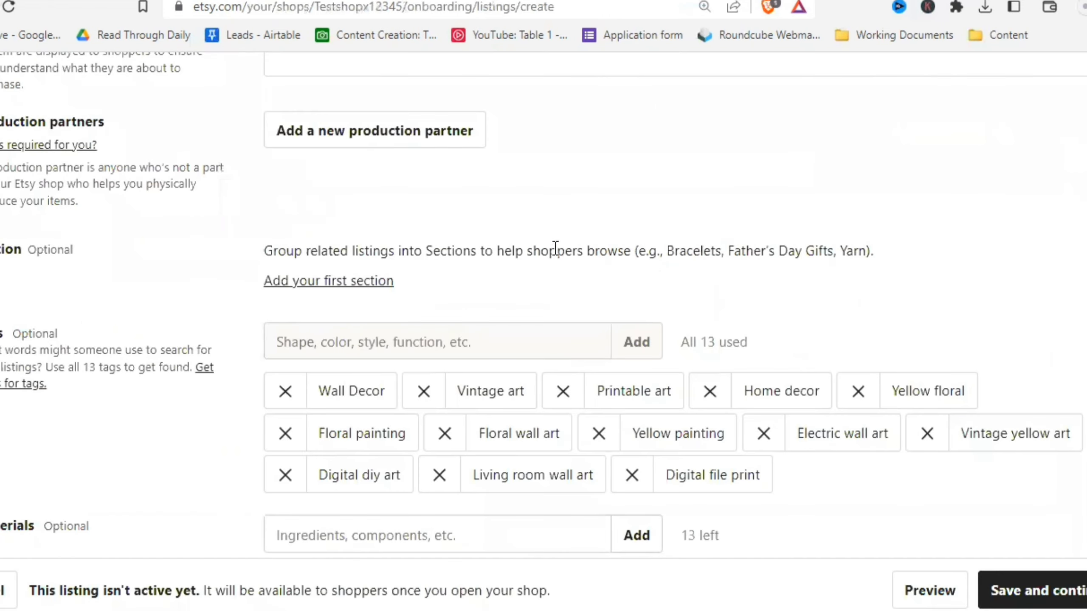
# - Review the listing's tags, description, item type and renewal option, and save the listing
pyautogui.scroll(12, 555, 249)
pyautogui.scroll(3, 541, 327)
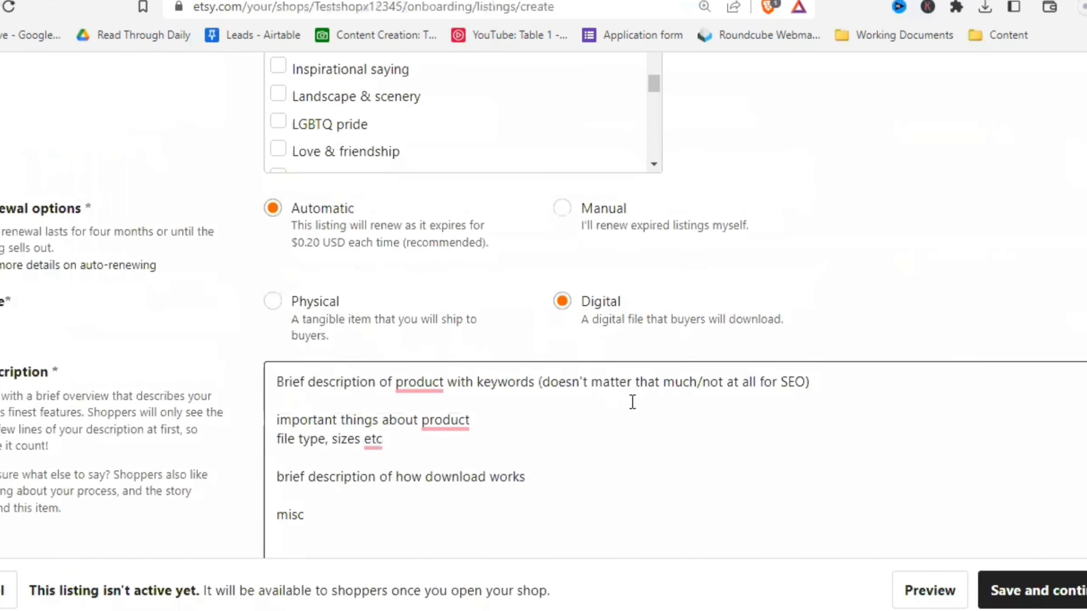
pyautogui.scroll(15, 633, 402)
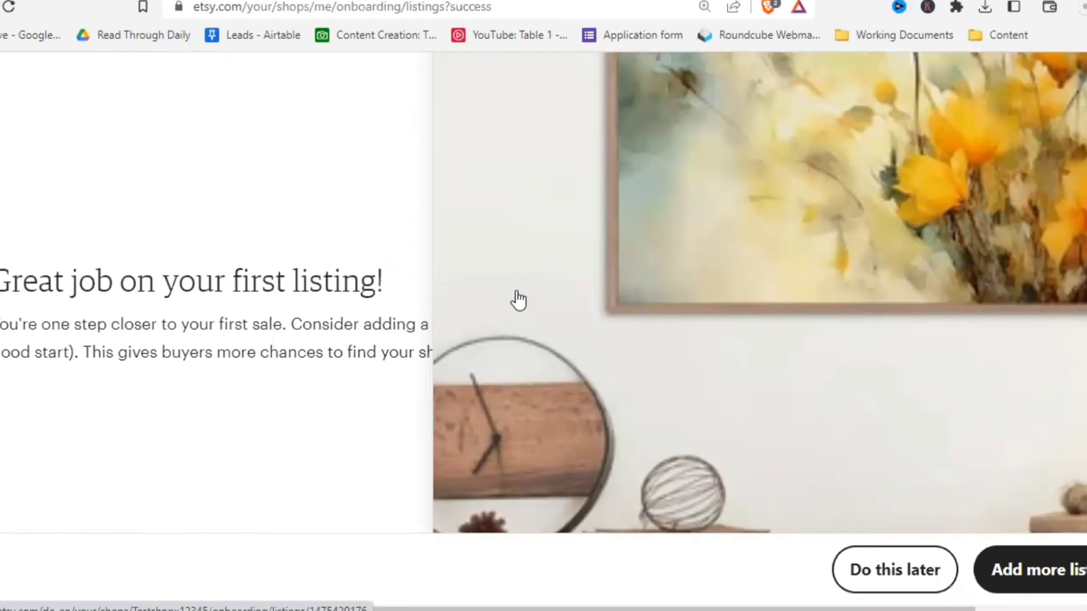
# - Check the saved yellow flower wall art listing's preview and postpone adding more listings to continue to payment setup
pyautogui.scroll(-5, 799, 357)
pyautogui.scroll(-5, 799, 357)
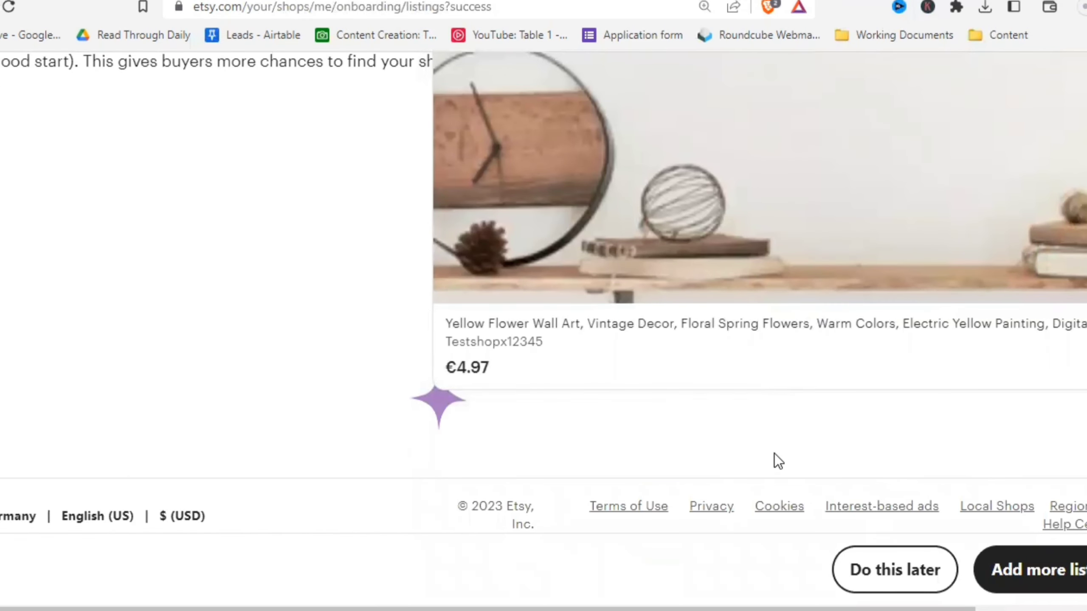
pyautogui.scroll(5, 646, 480)
pyautogui.scroll(-3, 334, 418)
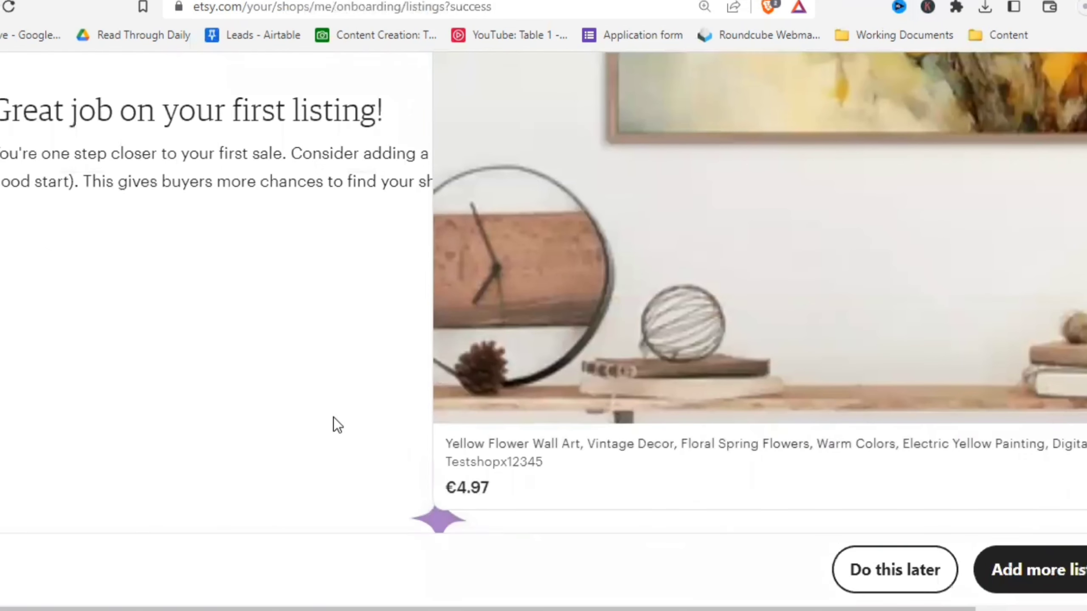
pyautogui.scroll(-3, 925, 521)
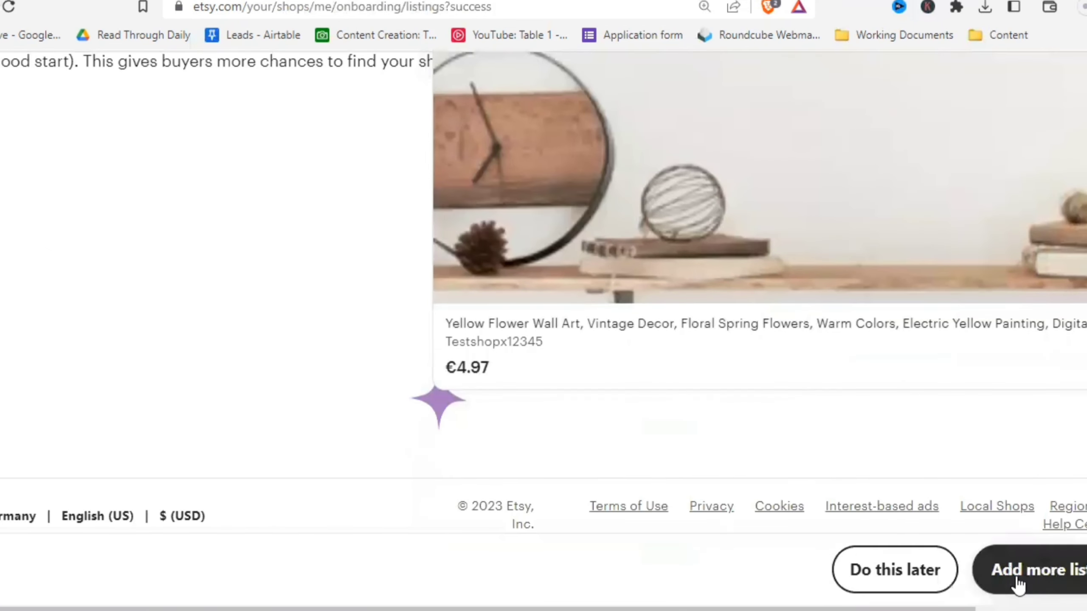
pyautogui.click(927, 585)
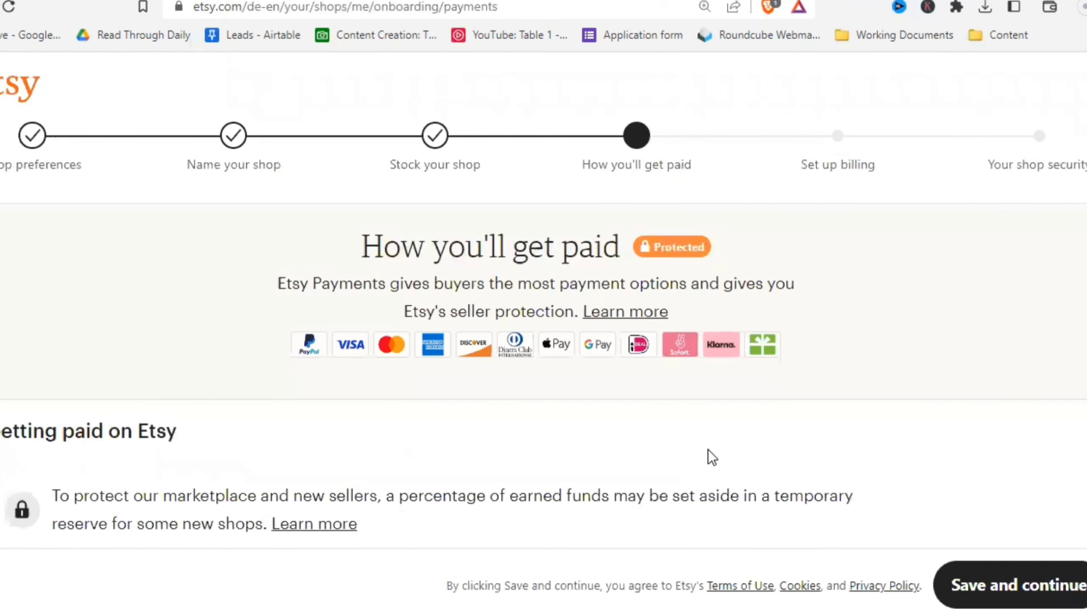
# - Examine the payment setup form's fields for bank country, seller type, country of residence, name, date of birth, taxpayer address and phone number
pyautogui.scroll(-3, 705, 440)
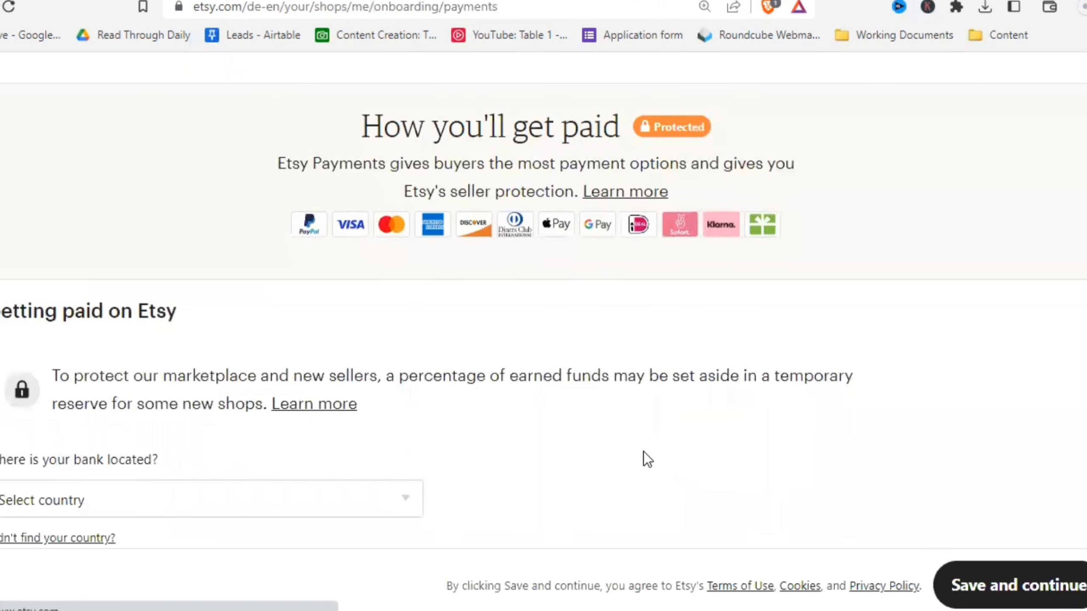
pyautogui.scroll(-3, 525, 453)
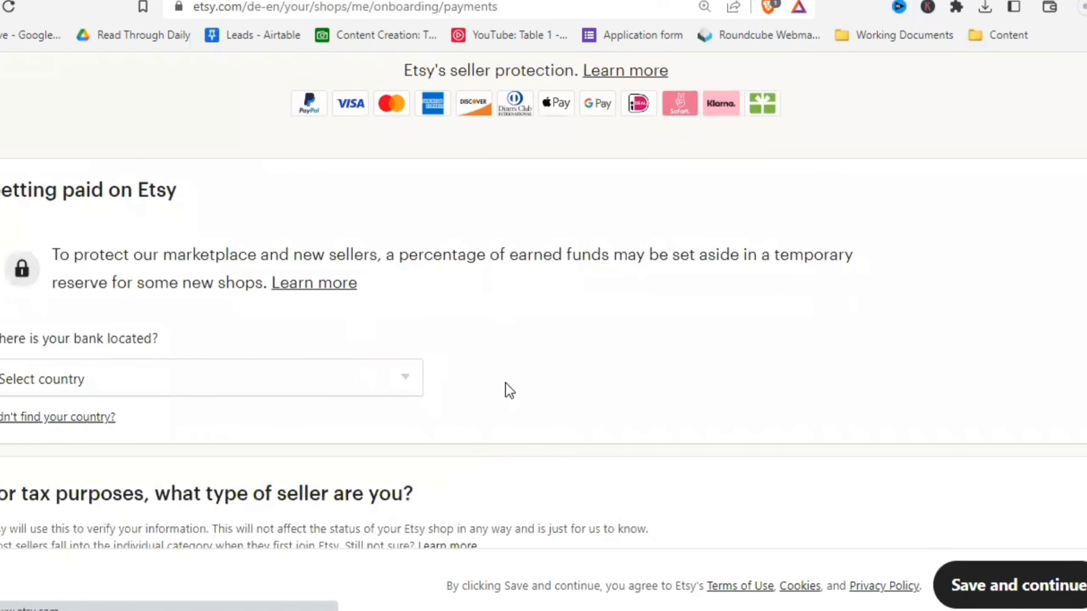
pyautogui.scroll(-3, 509, 391)
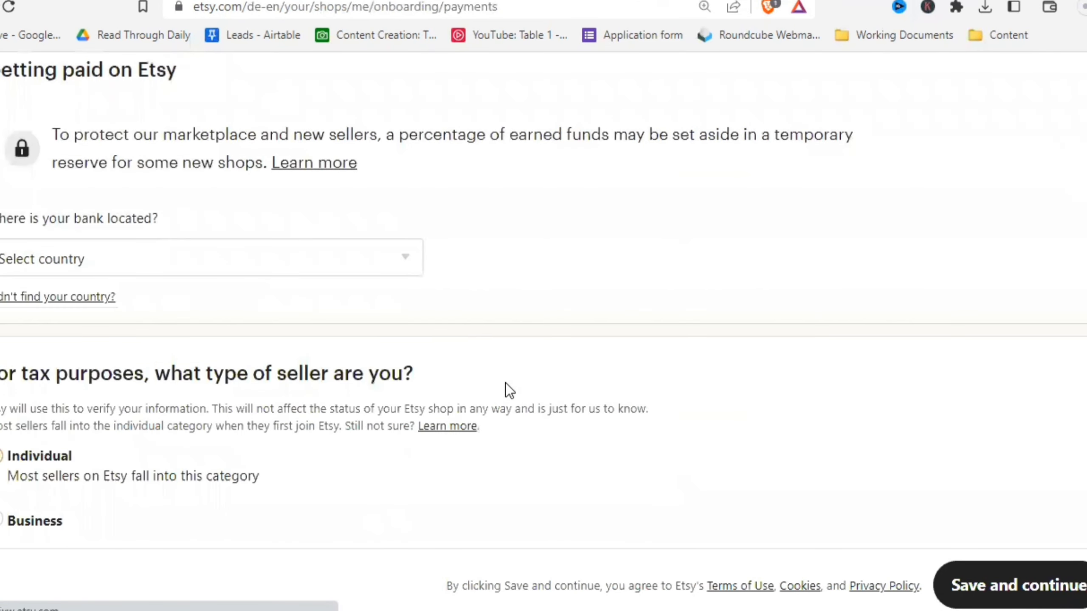
pyautogui.click(411, 266)
pyautogui.scroll(-5, 541, 362)
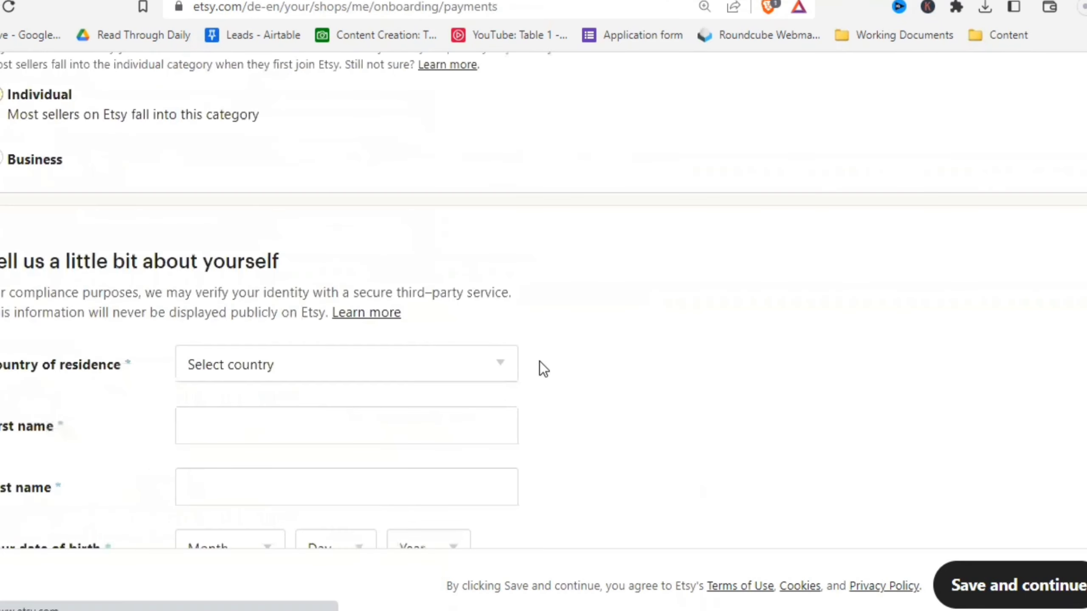
pyautogui.scroll(-3, 540, 362)
pyautogui.scroll(-10, 451, 337)
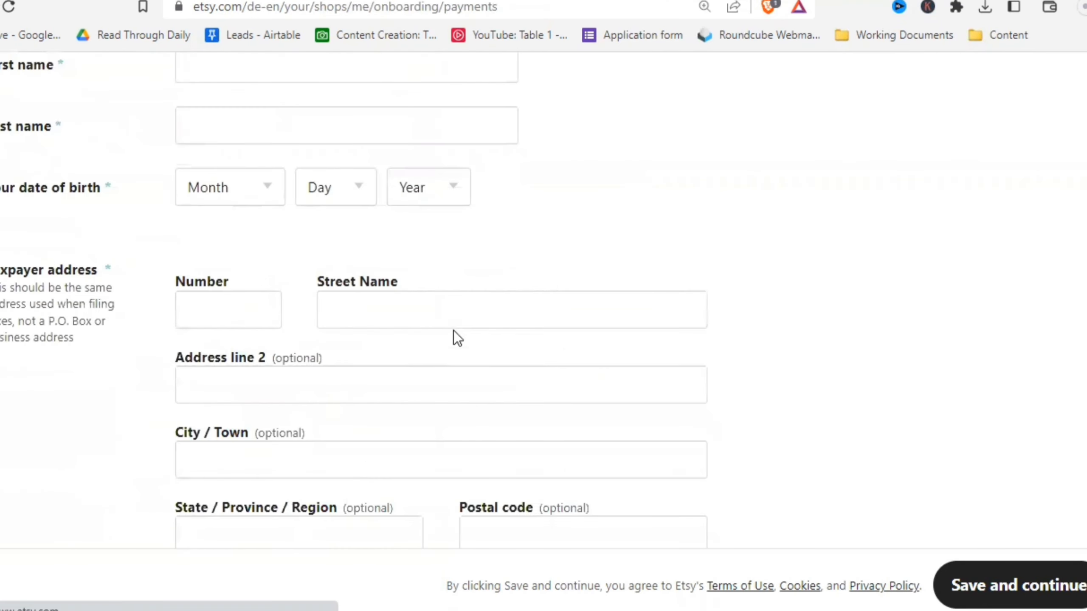
pyautogui.scroll(12, 516, 345)
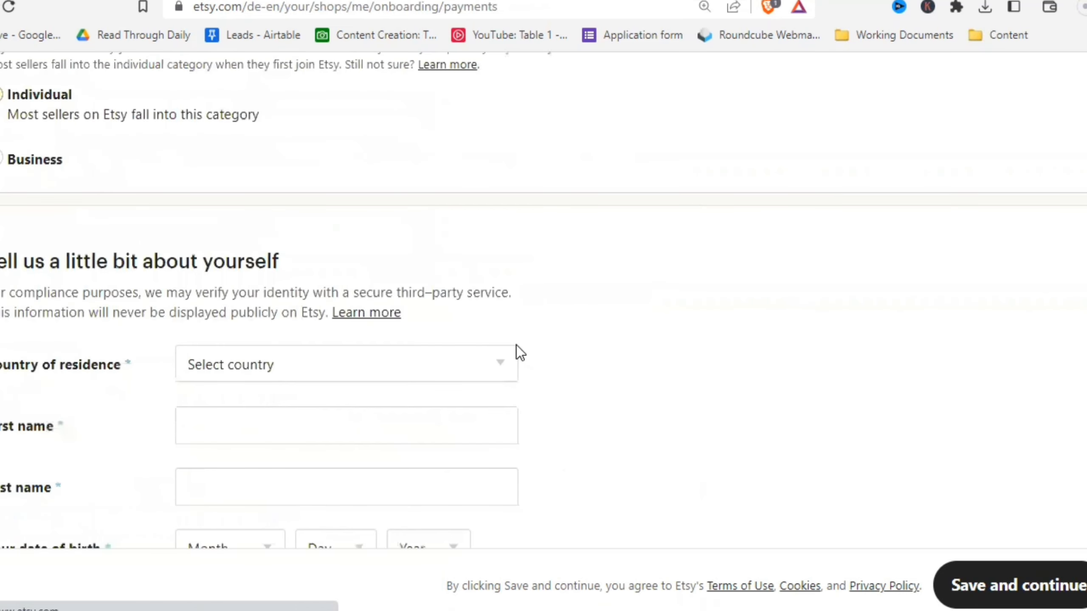
pyautogui.scroll(-4, 498, 340)
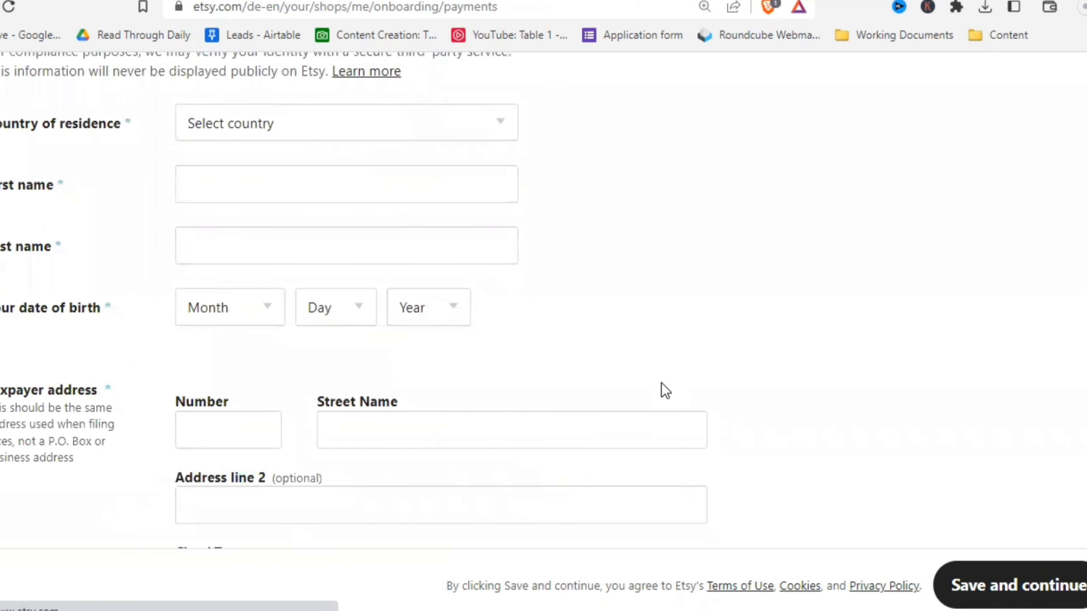
pyautogui.scroll(15, 655, 358)
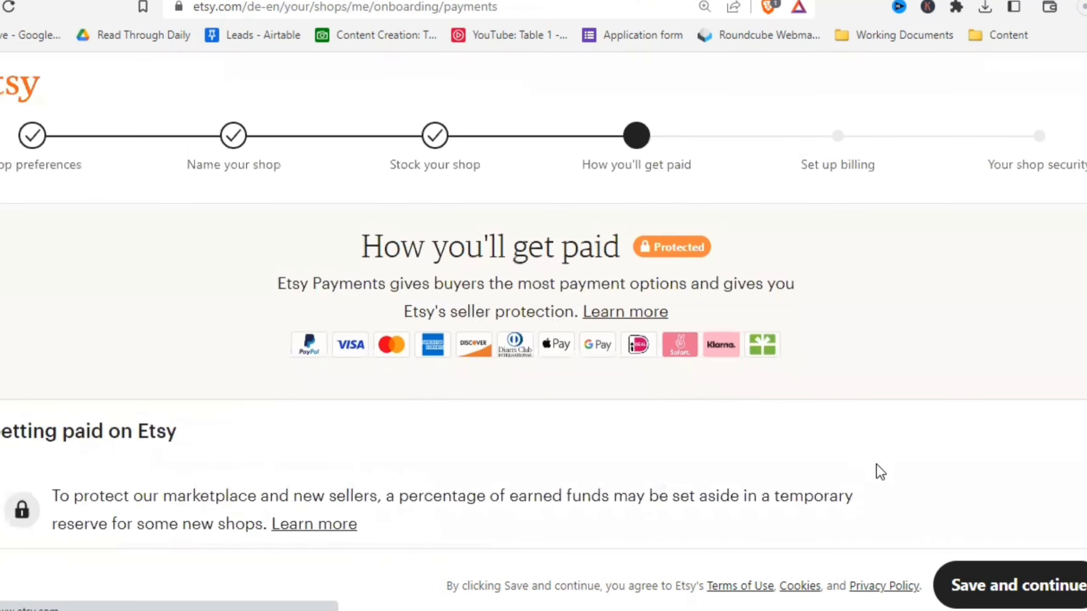
pyautogui.scroll(-2, 876, 465)
pyautogui.scroll(2, 875, 461)
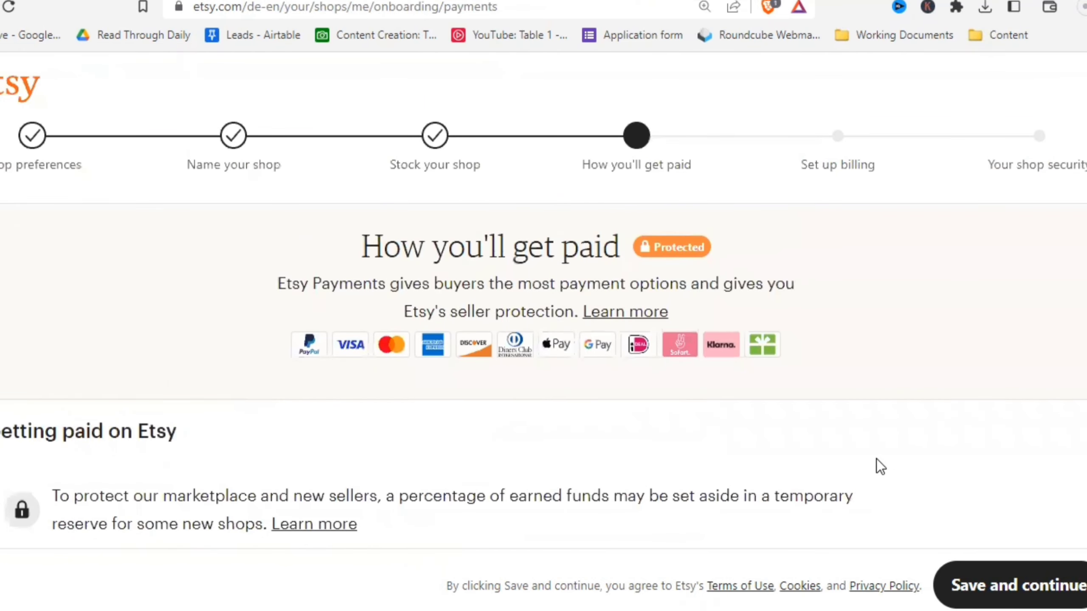
pyautogui.scroll(-10, 876, 459)
pyautogui.scroll(-5, 877, 459)
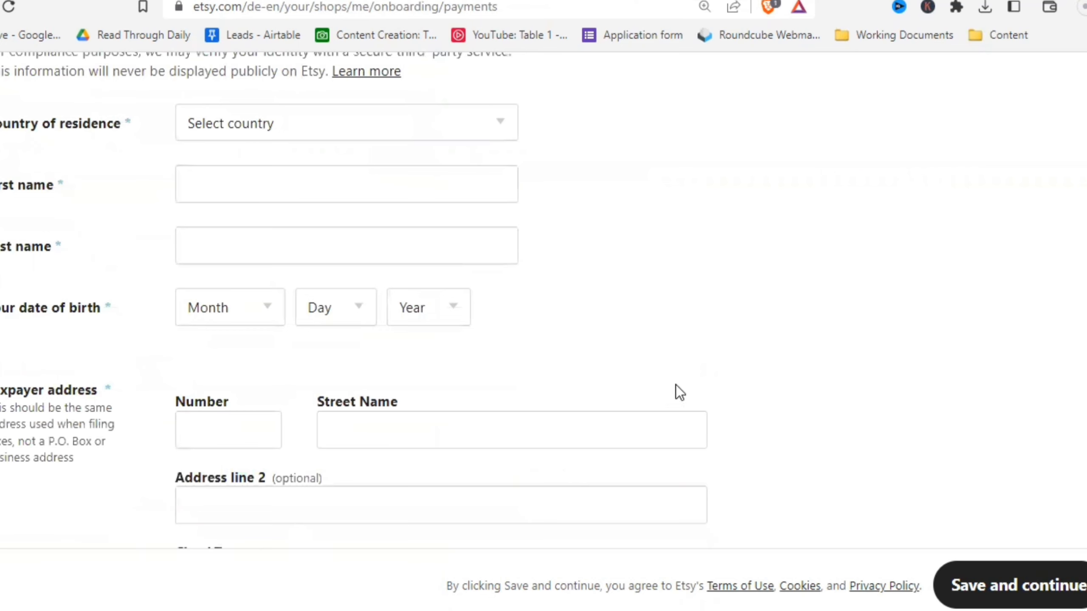
pyautogui.scroll(-4, 688, 392)
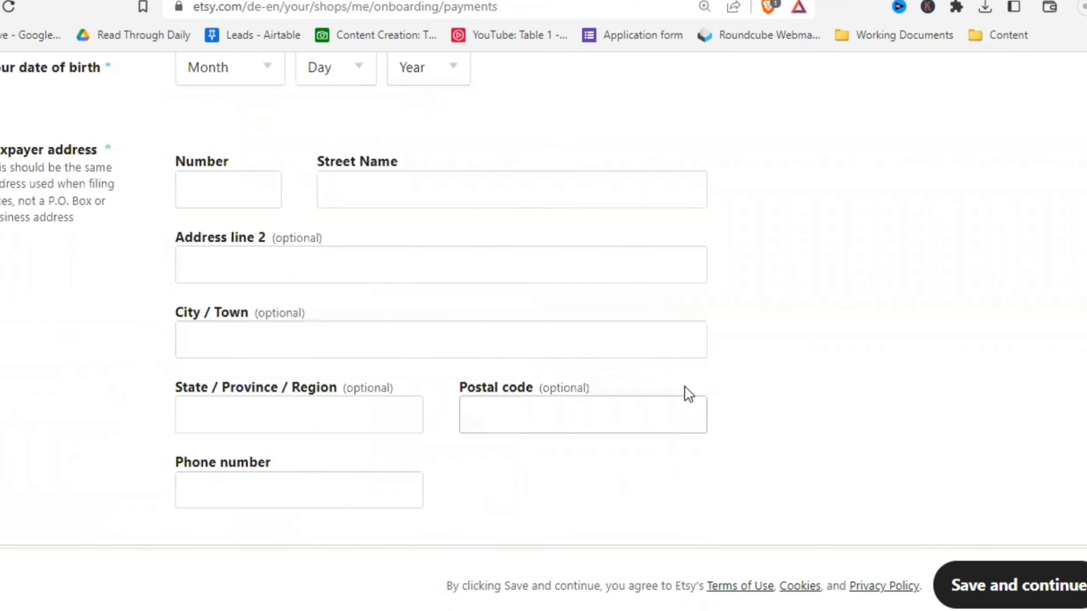
pyautogui.scroll(-2, 846, 412)
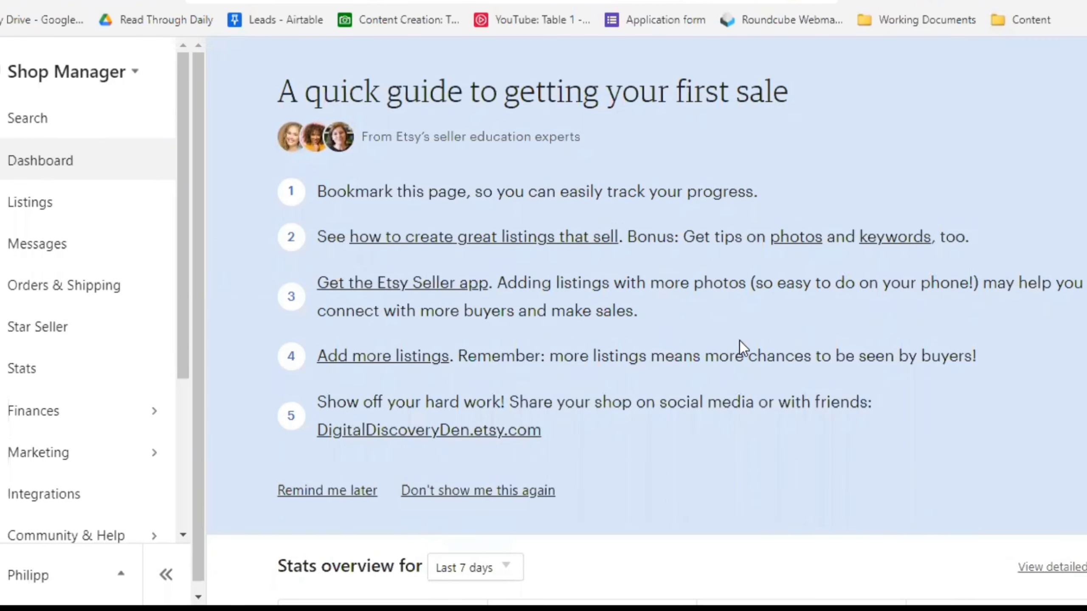
# - Examine the DigitalDiscoveryDen shop dashboard, including the seven-day stats overview, shop advisor, checklist, listings summary and recent activity
pyautogui.scroll(-5, 757, 368)
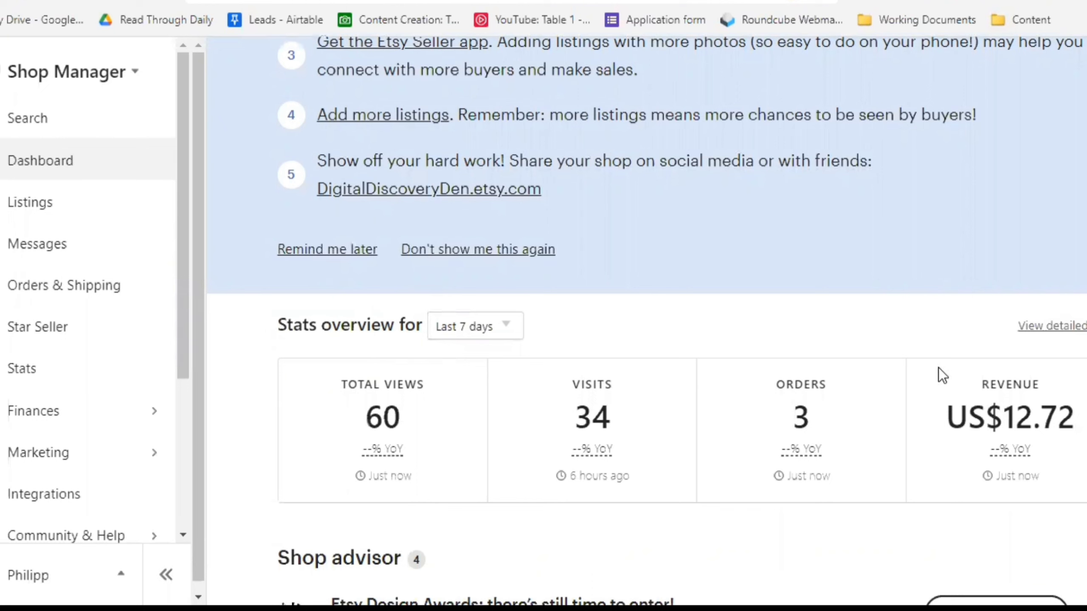
pyautogui.scroll(-3, 704, 380)
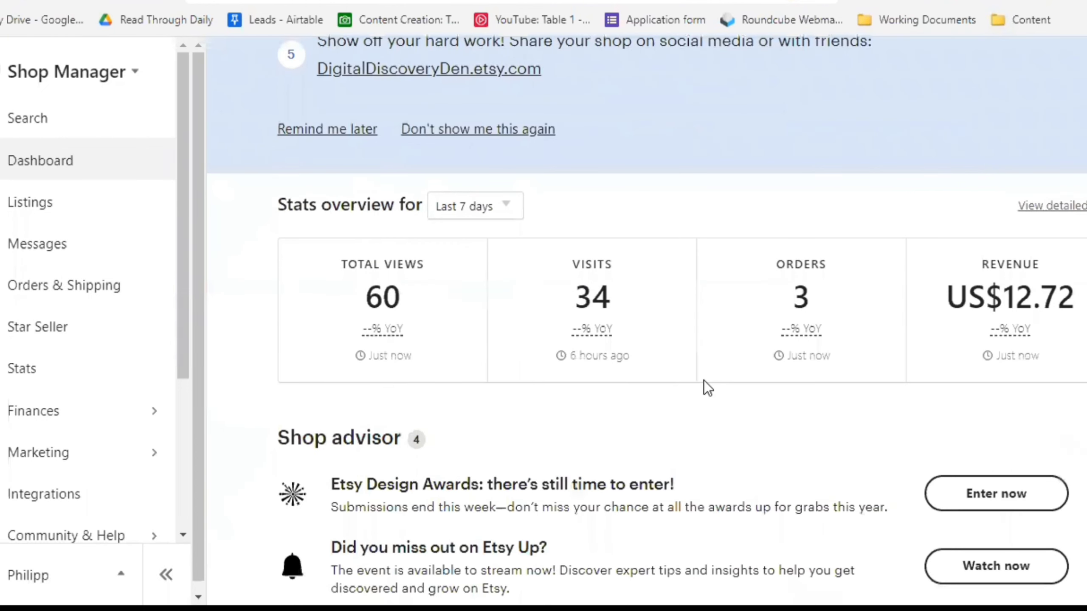
pyautogui.scroll(-3, 555, 406)
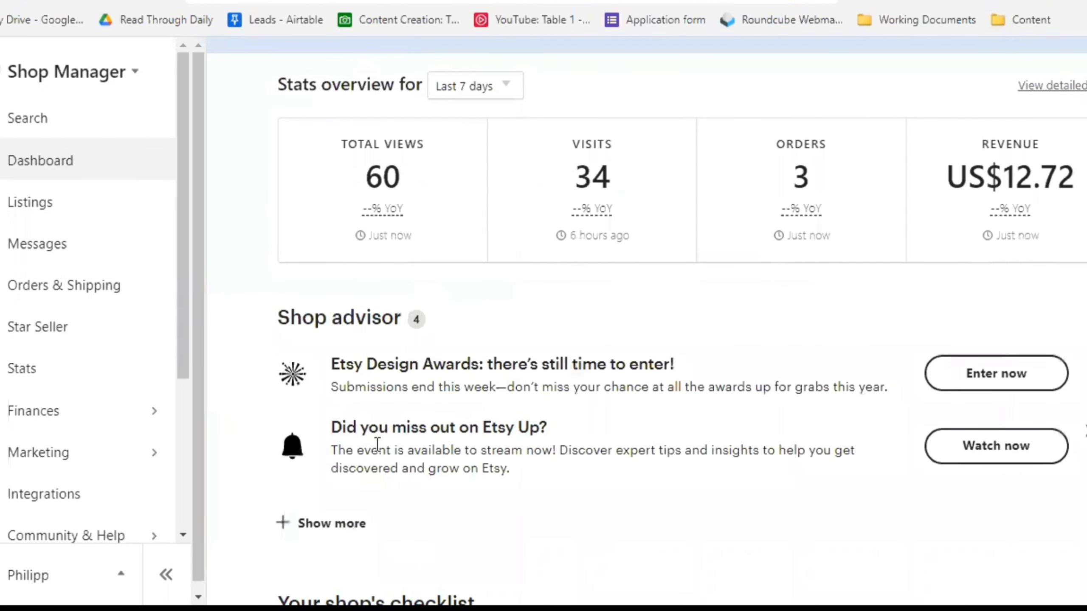
pyautogui.scroll(-3, 444, 449)
pyautogui.scroll(-12, 522, 458)
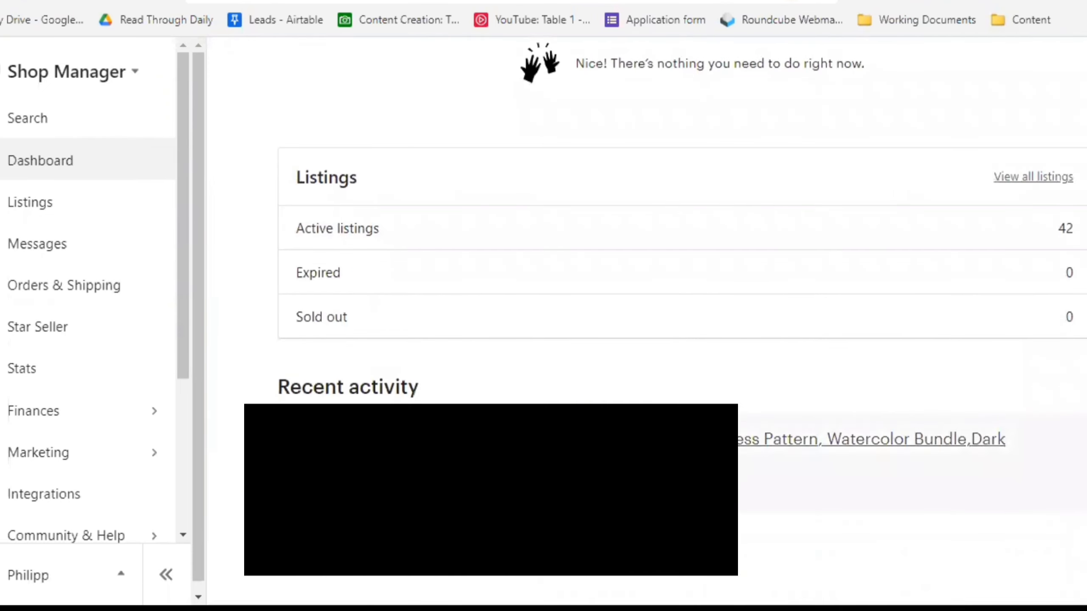
pyautogui.scroll(3, 411, 342)
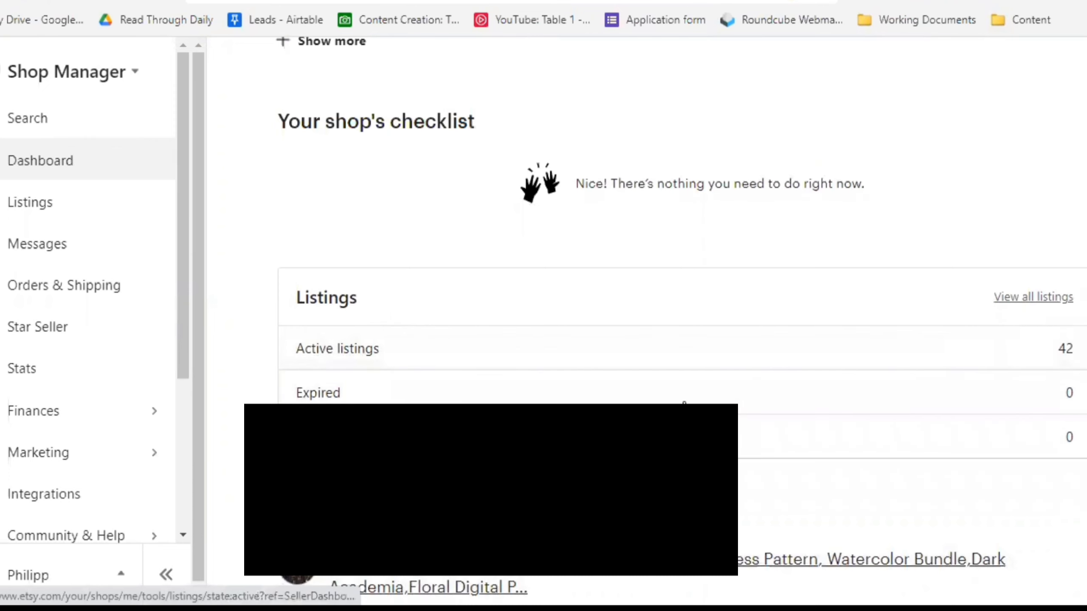
pyautogui.scroll(5, 685, 299)
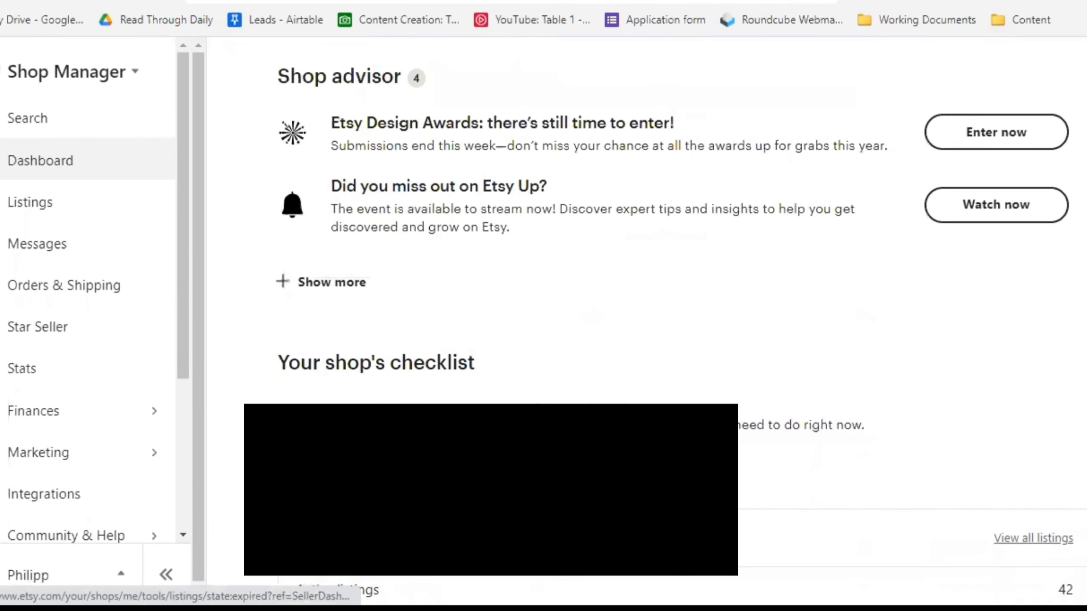
pyautogui.scroll(3, 575, 417)
pyautogui.scroll(8, 562, 415)
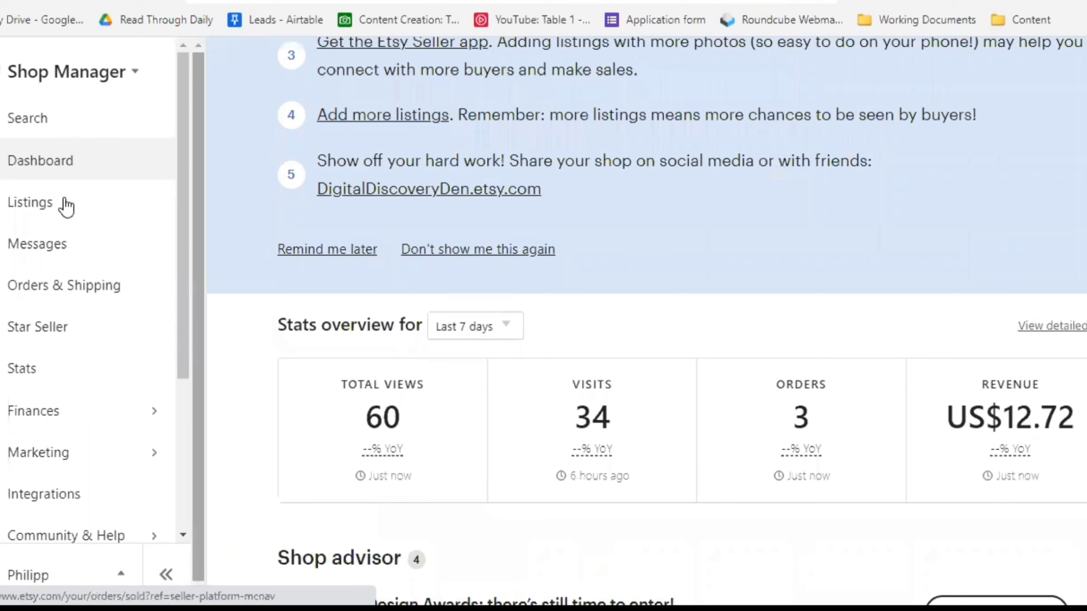
# - Look over the Shop Manager sections, open the shop's listings and start a new listing
pyautogui.scroll(-3, 65, 207)
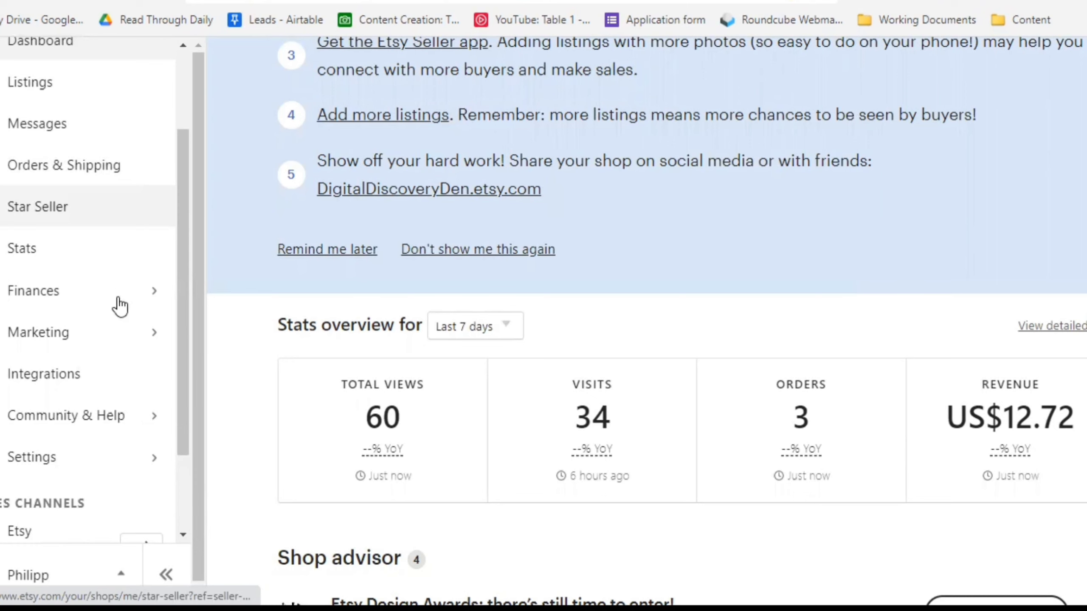
pyautogui.scroll(3, 120, 306)
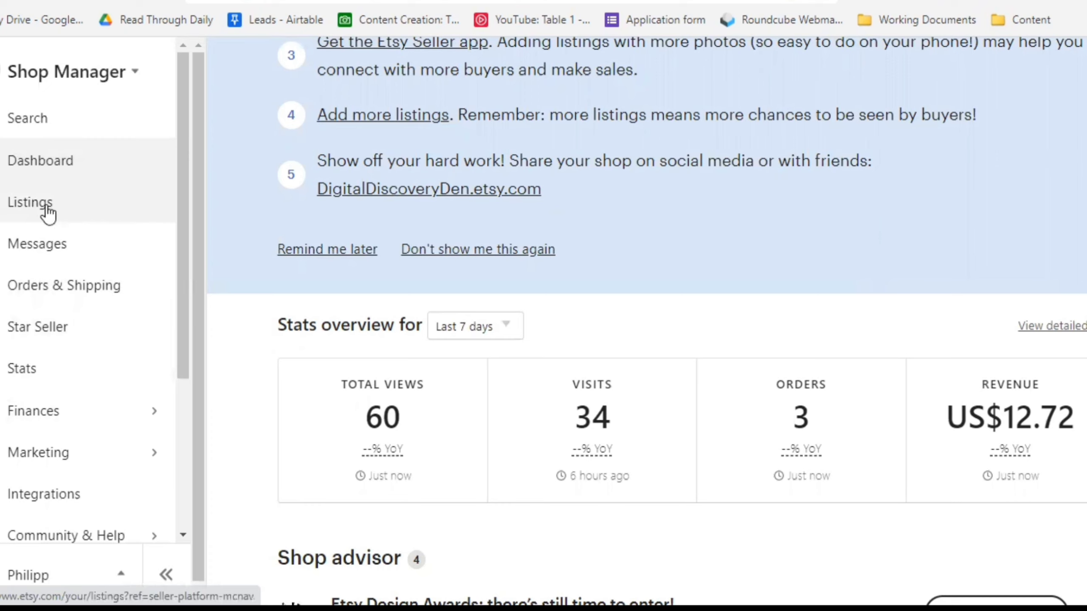
pyautogui.click(88, 212)
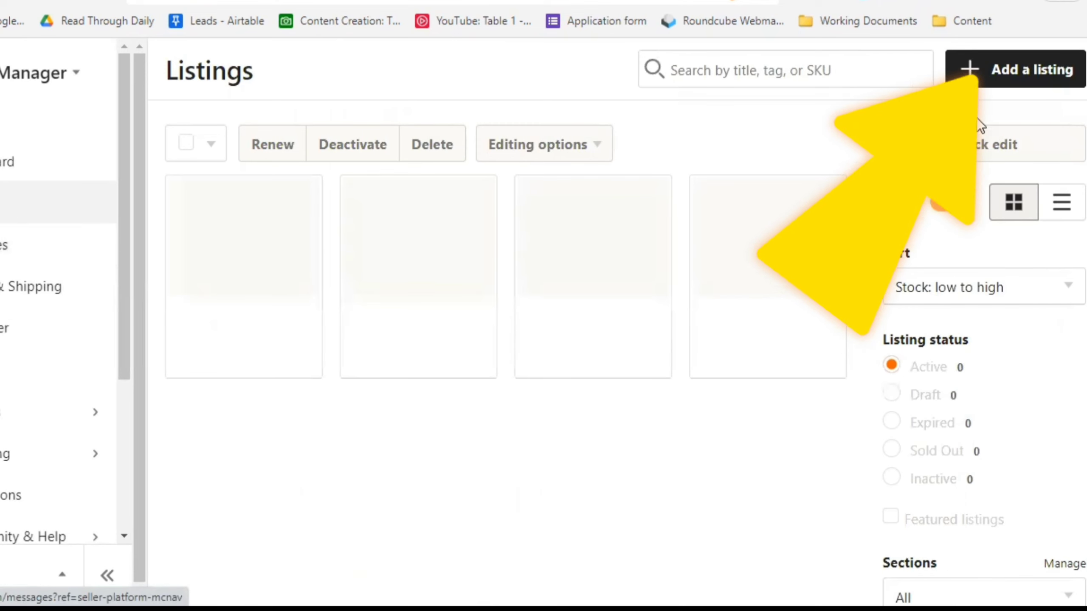
pyautogui.click(996, 76)
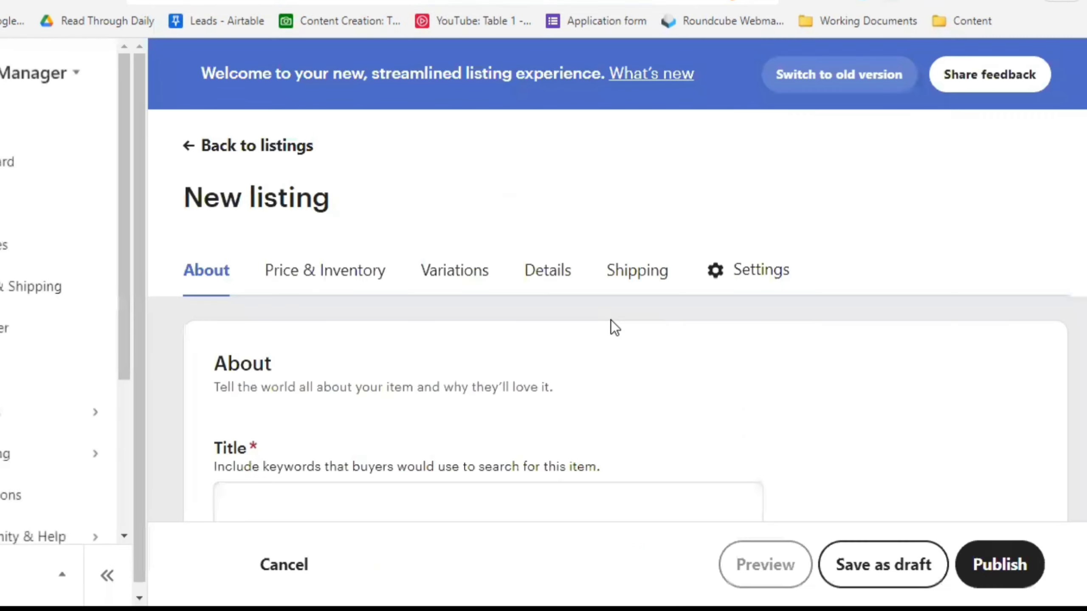
# - Add core details to the new listing, choosing Digital files as the item type and I did as the maker
pyautogui.scroll(-3, 611, 321)
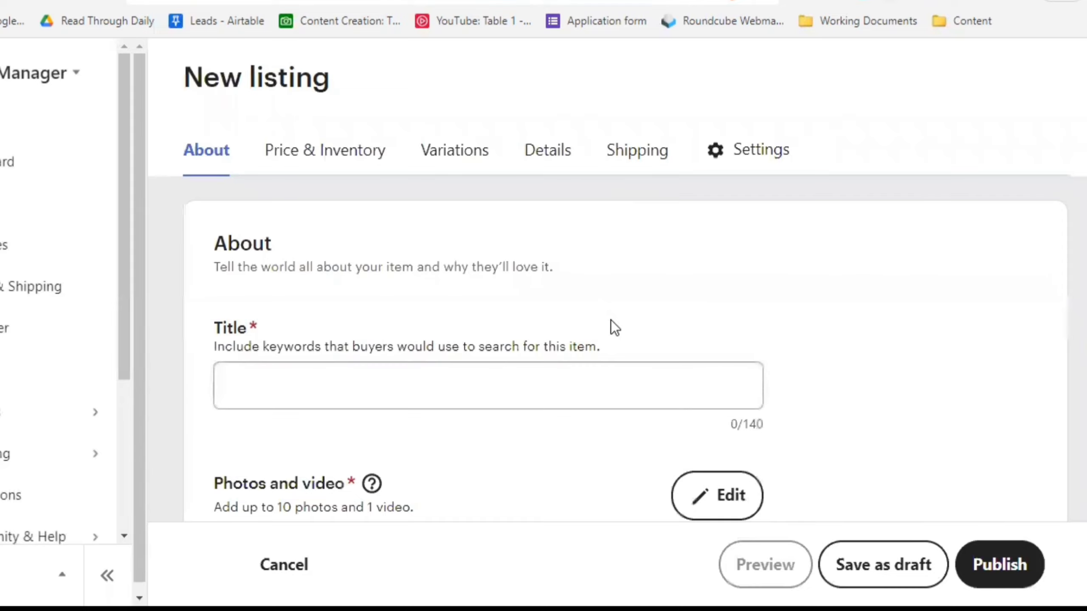
pyautogui.scroll(-2, 616, 317)
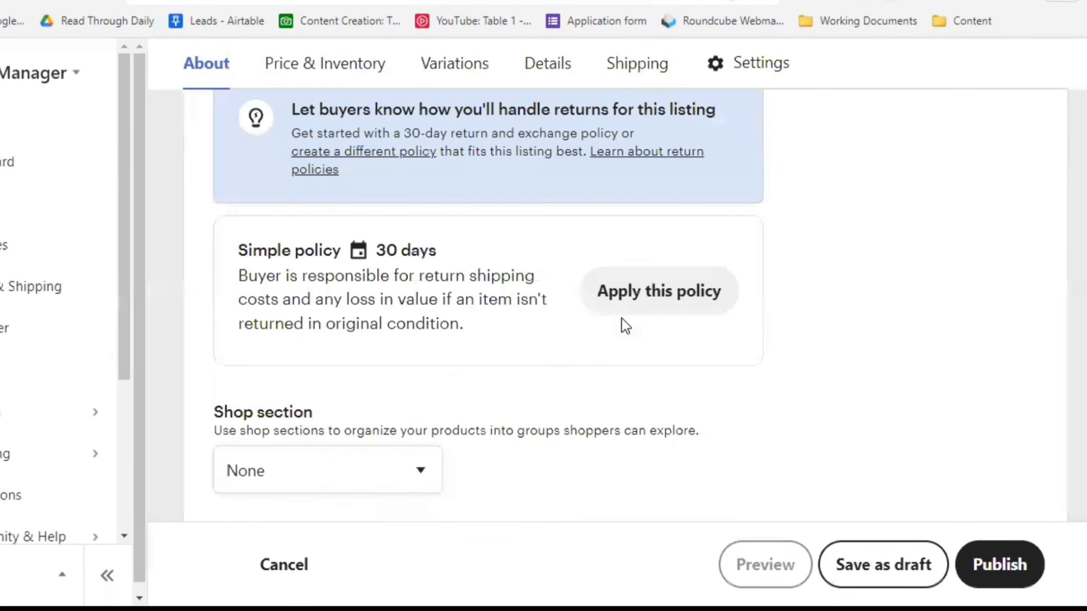
pyautogui.scroll(-10, 460, 308)
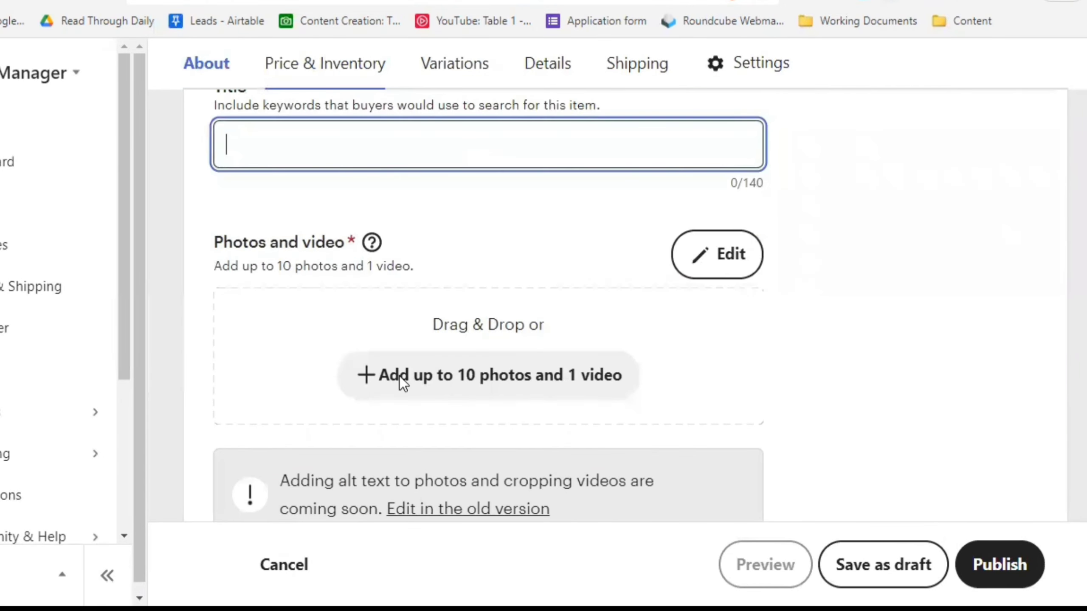
pyautogui.scroll(-15, 482, 267)
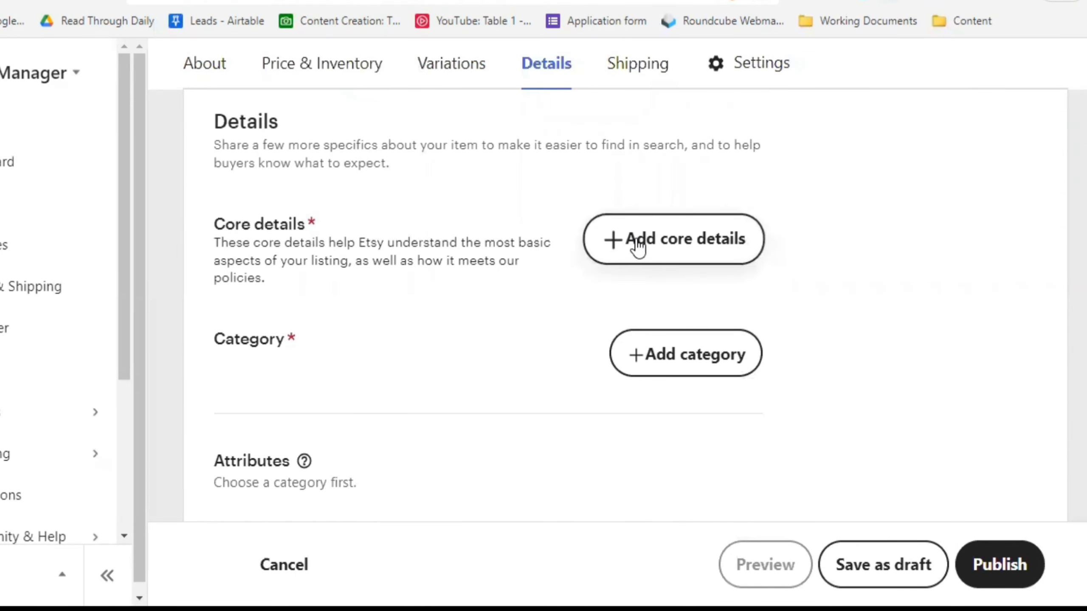
pyautogui.click(657, 240)
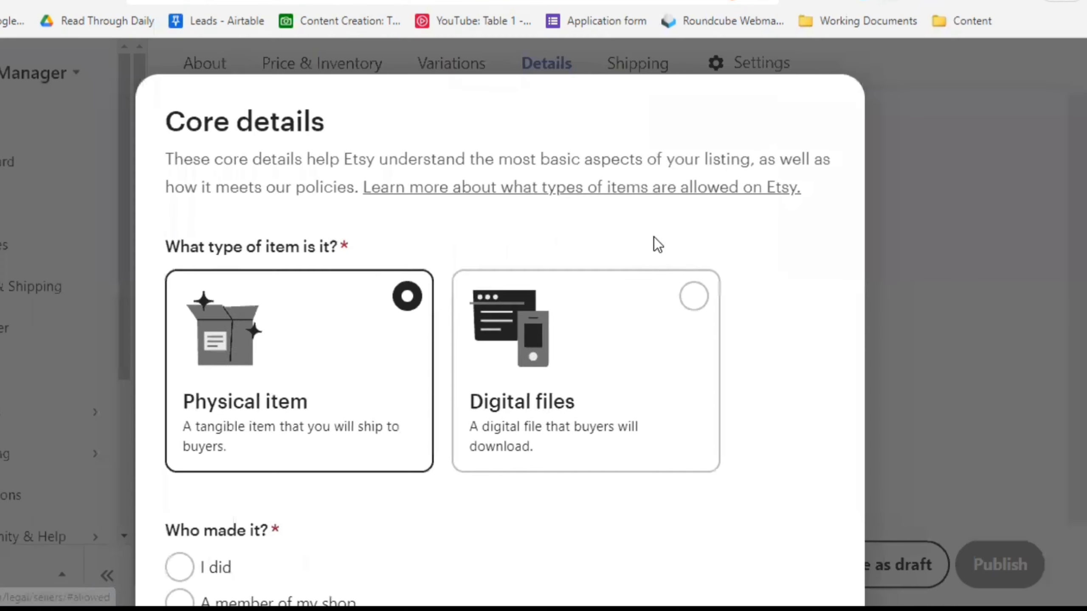
pyautogui.scroll(-3, 379, 276)
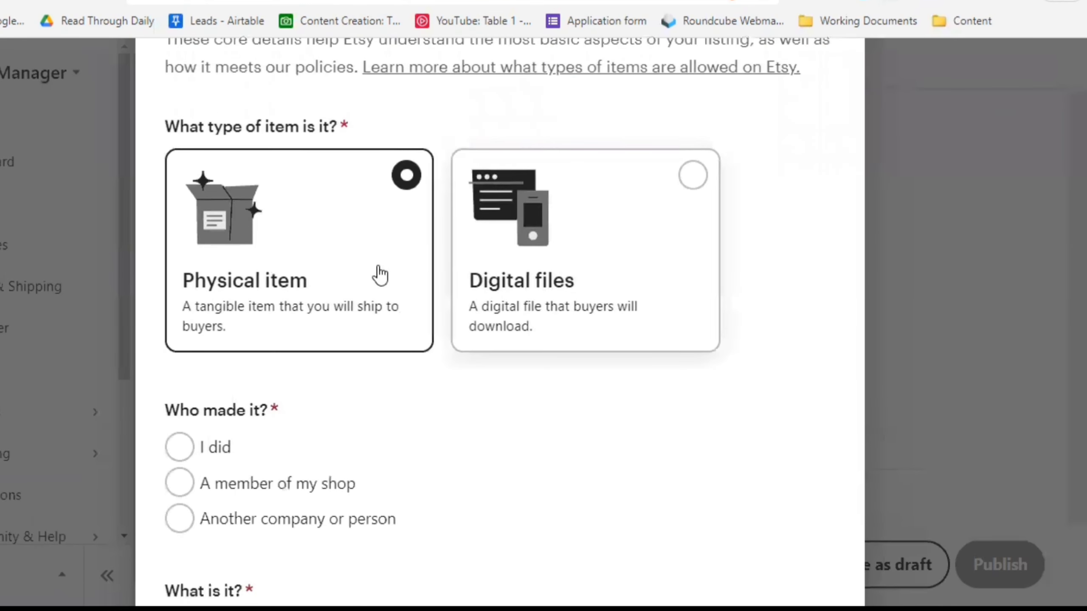
pyautogui.click(691, 180)
pyautogui.scroll(-3, 448, 266)
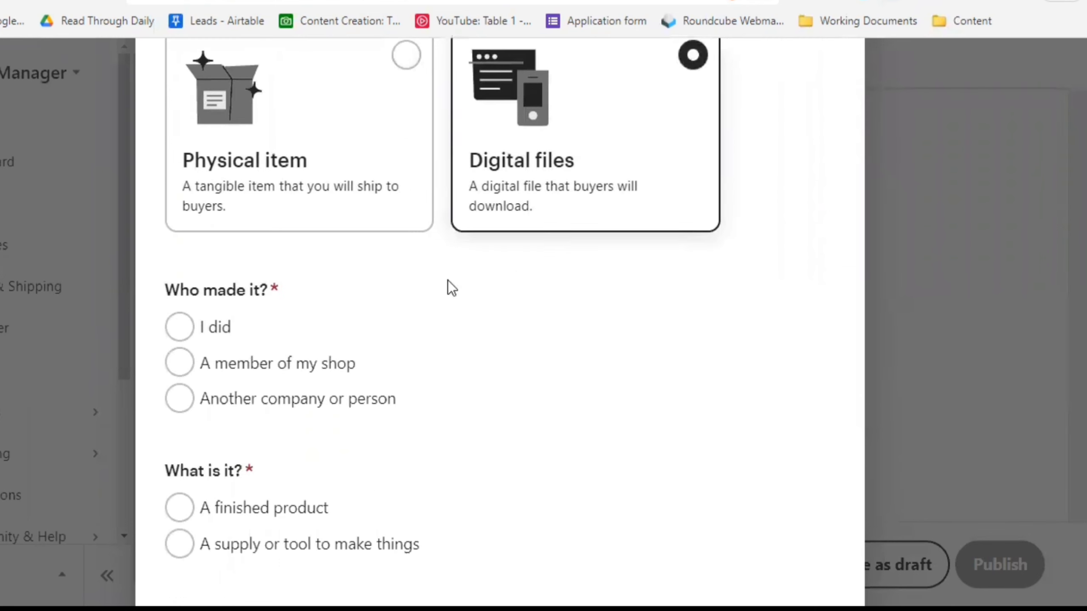
pyautogui.click(181, 329)
pyautogui.scroll(-6, 332, 323)
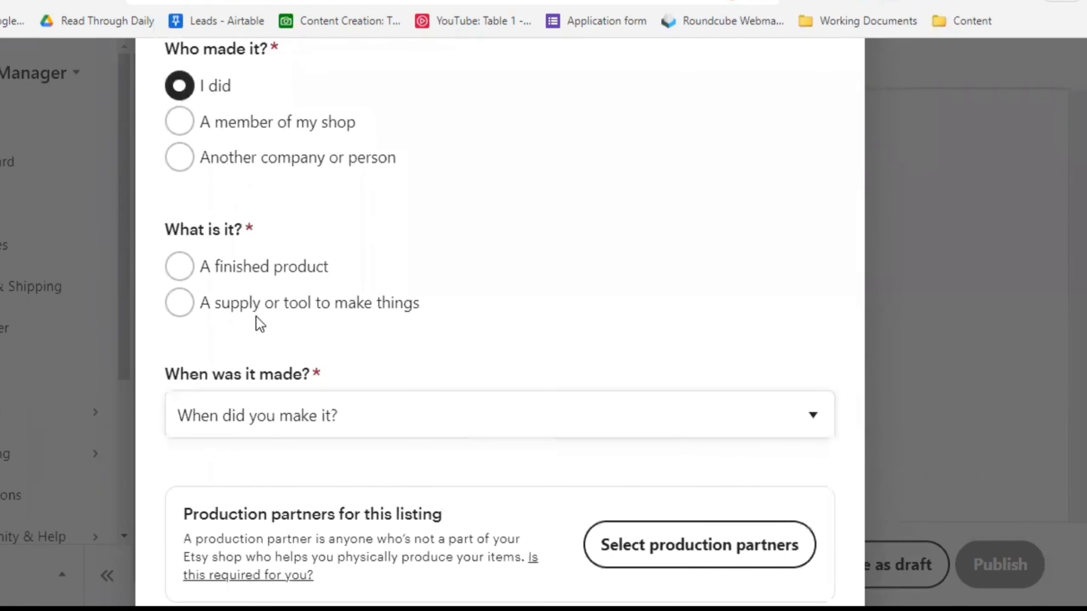
# - Mark the item as a finished product made in 2020 - 2023 and apply the core details, switching to a digital listing
pyautogui.click(253, 272)
pyautogui.scroll(-3, 316, 335)
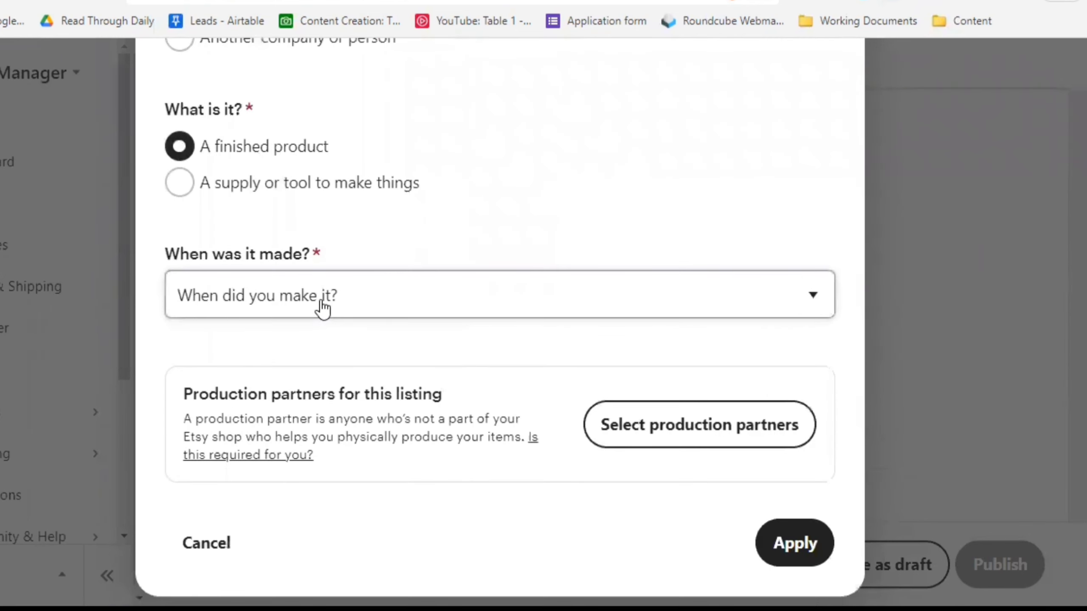
pyautogui.click(310, 308)
pyautogui.click(257, 50)
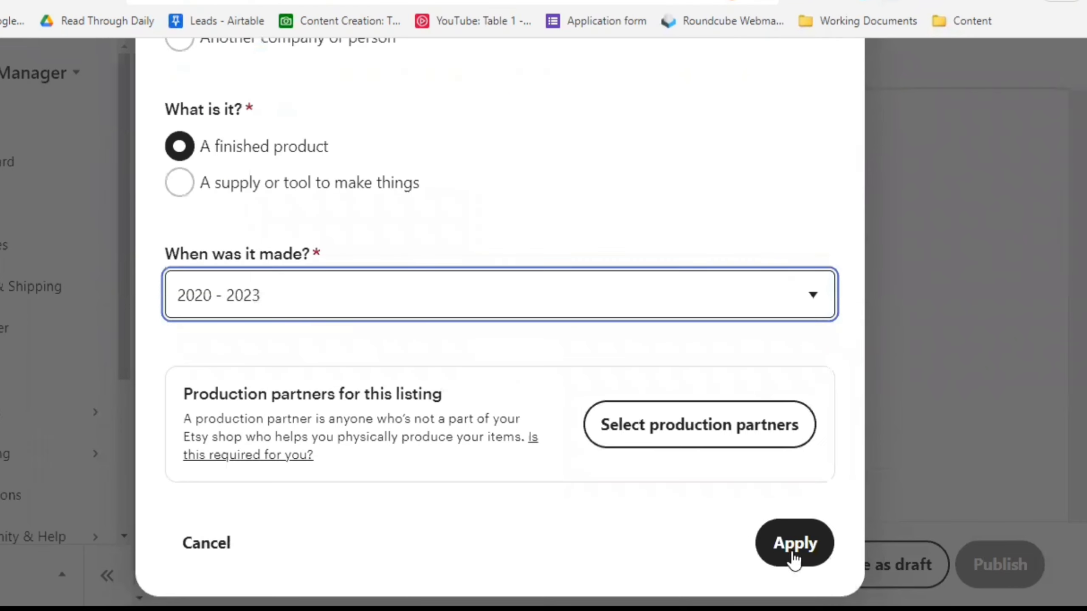
pyautogui.click(805, 545)
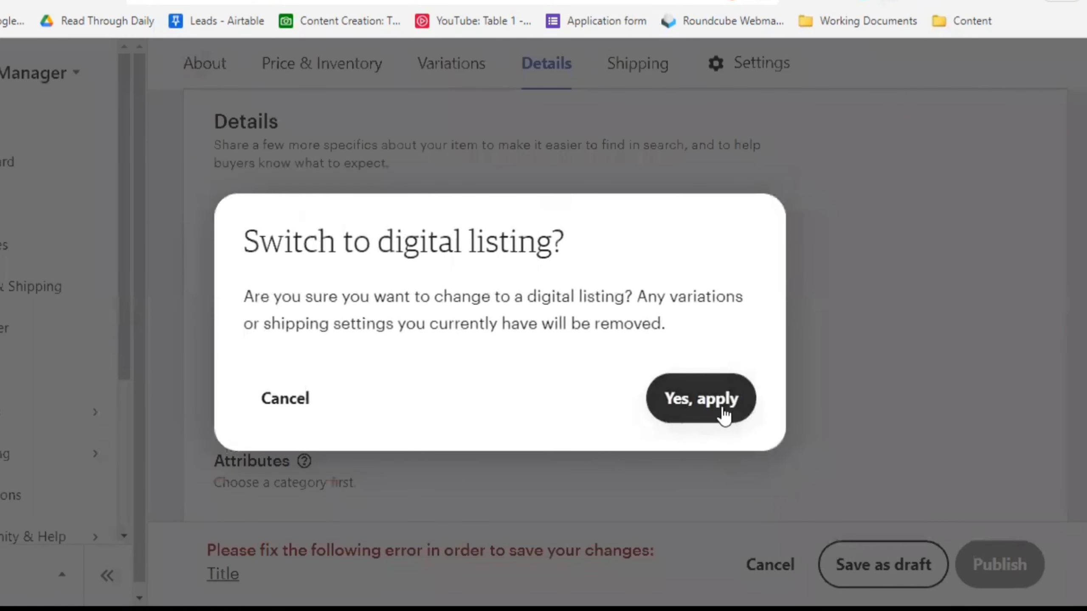
pyautogui.click(707, 400)
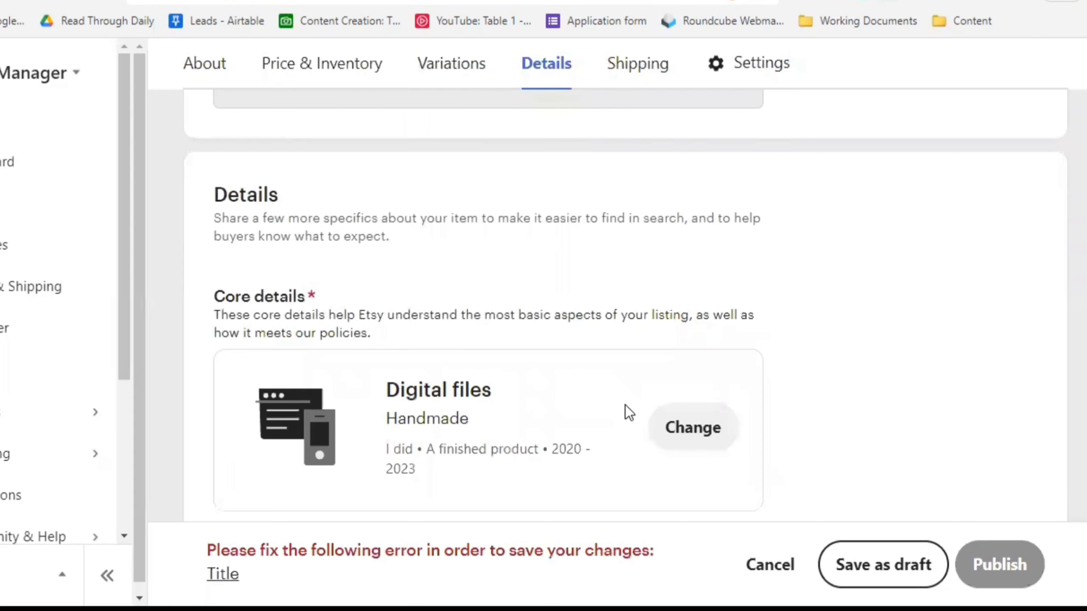
# - Examine the digital listing form's core details, photos and video, digital files, buyer note, price, quantity and variations sections
pyautogui.scroll(-2, 625, 405)
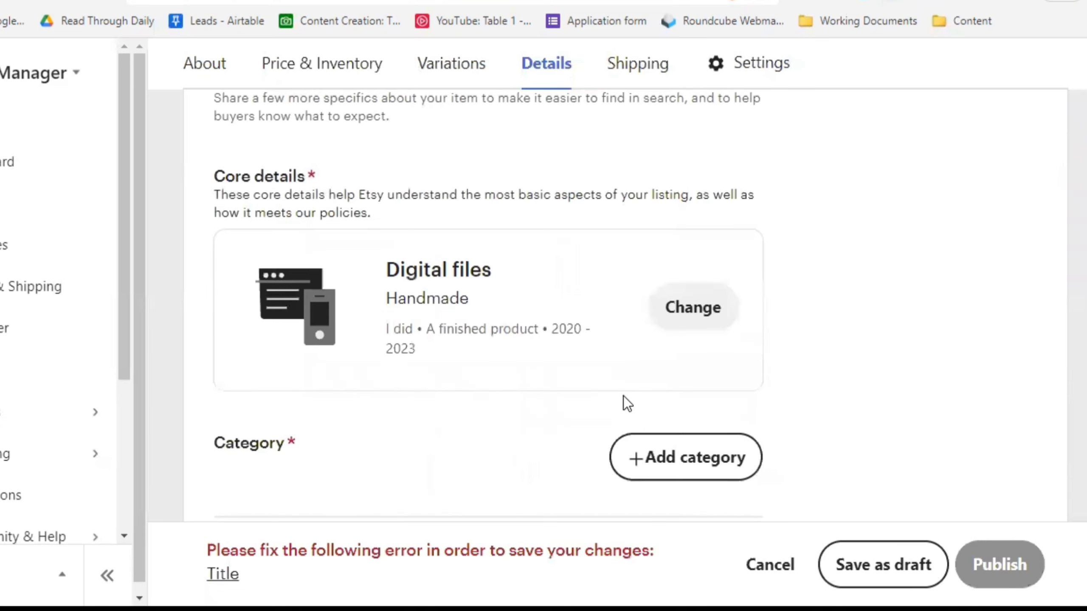
pyautogui.scroll(7, 609, 393)
pyautogui.scroll(10, 609, 393)
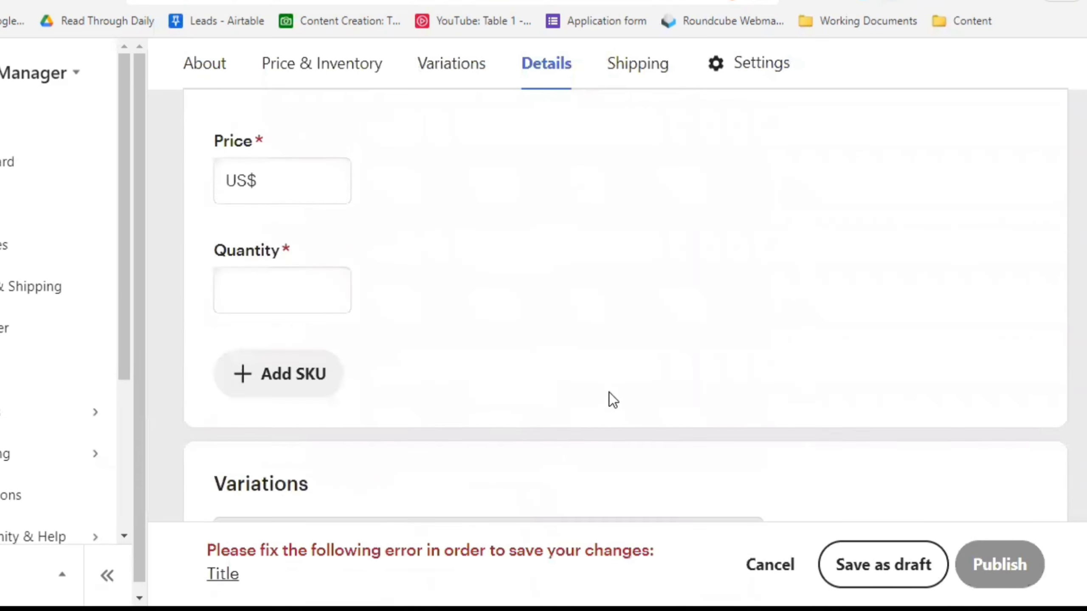
pyautogui.scroll(10, 609, 392)
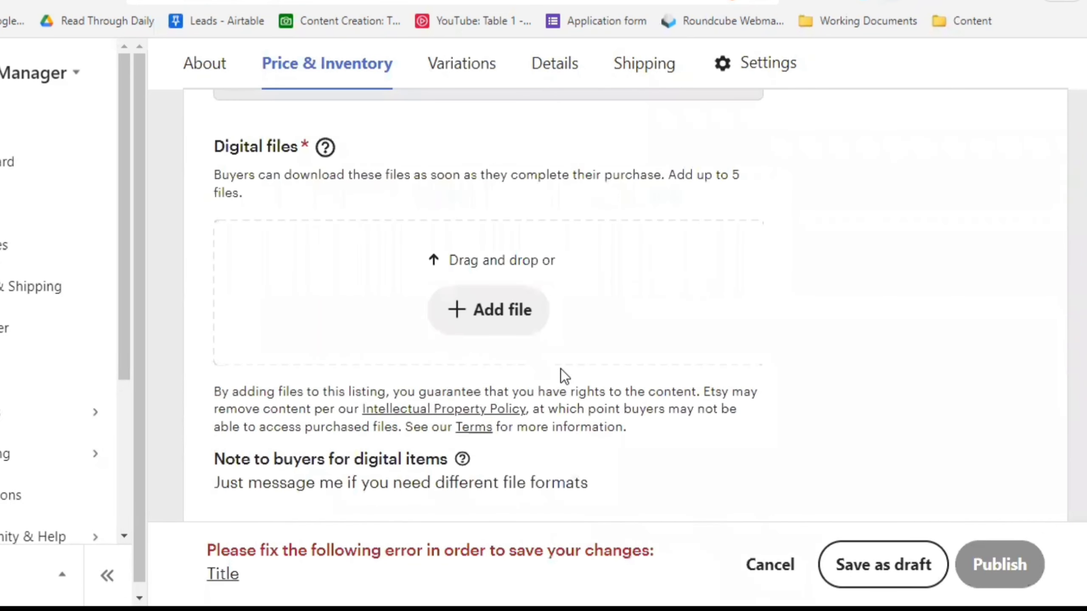
pyautogui.scroll(3, 560, 369)
pyautogui.scroll(-3, 559, 374)
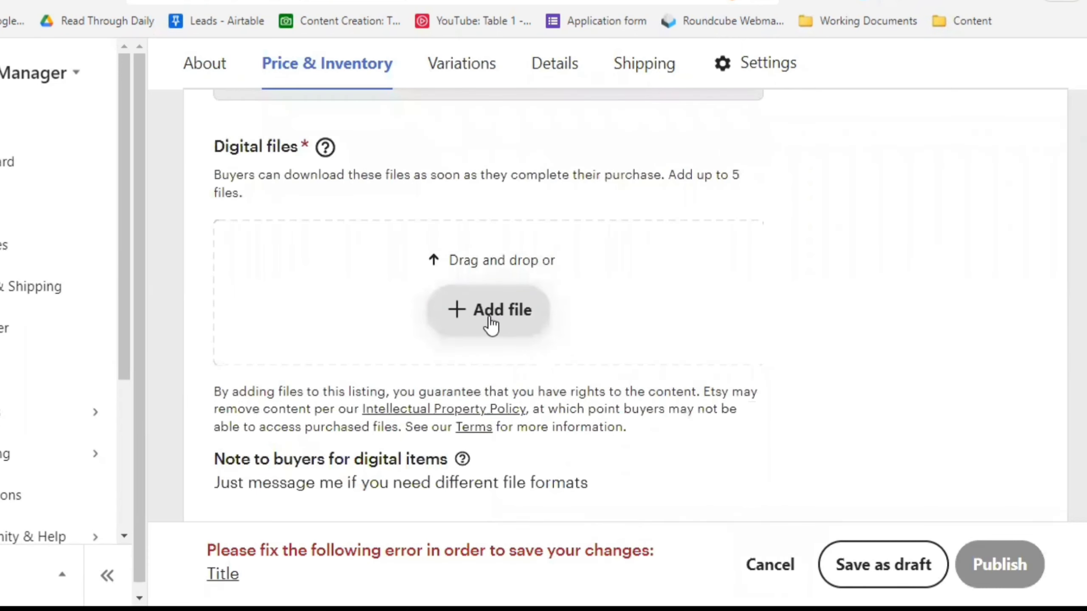
pyautogui.scroll(3, 513, 369)
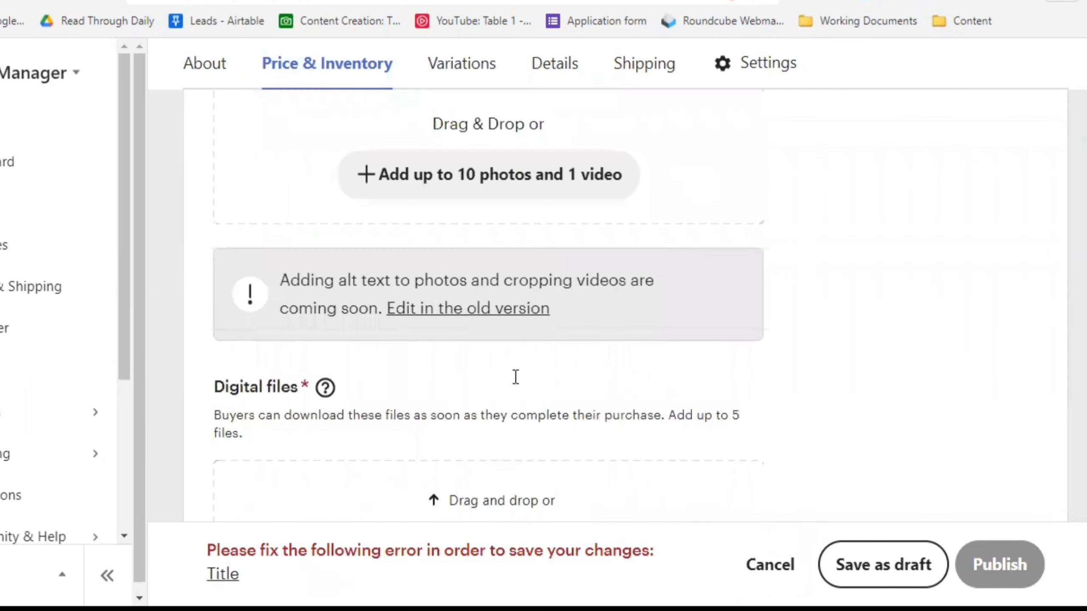
pyautogui.scroll(3, 515, 379)
pyautogui.scroll(-12, 609, 313)
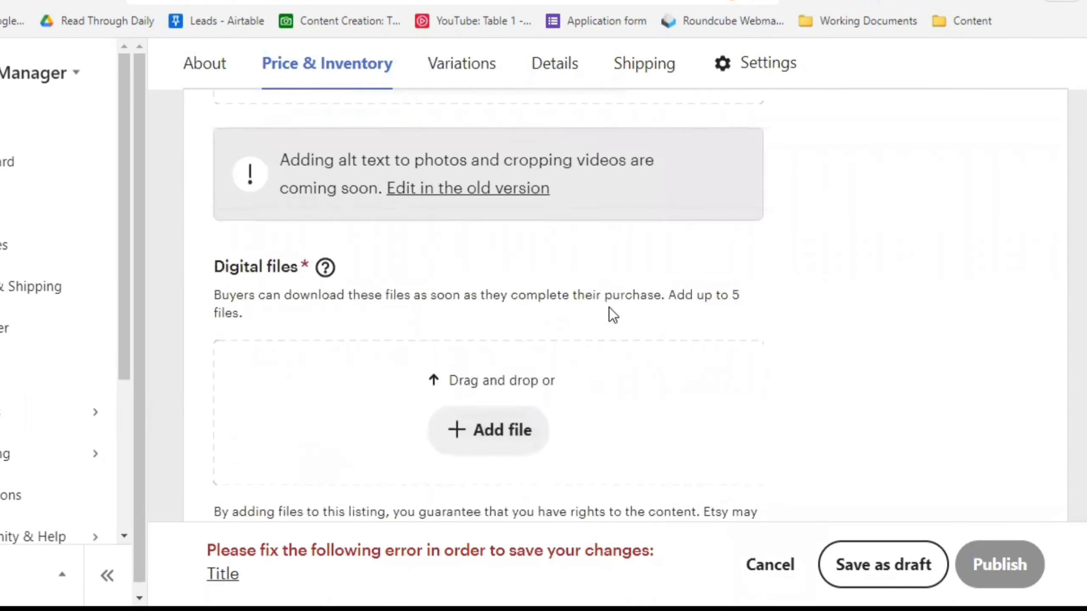
pyautogui.scroll(-20, 494, 313)
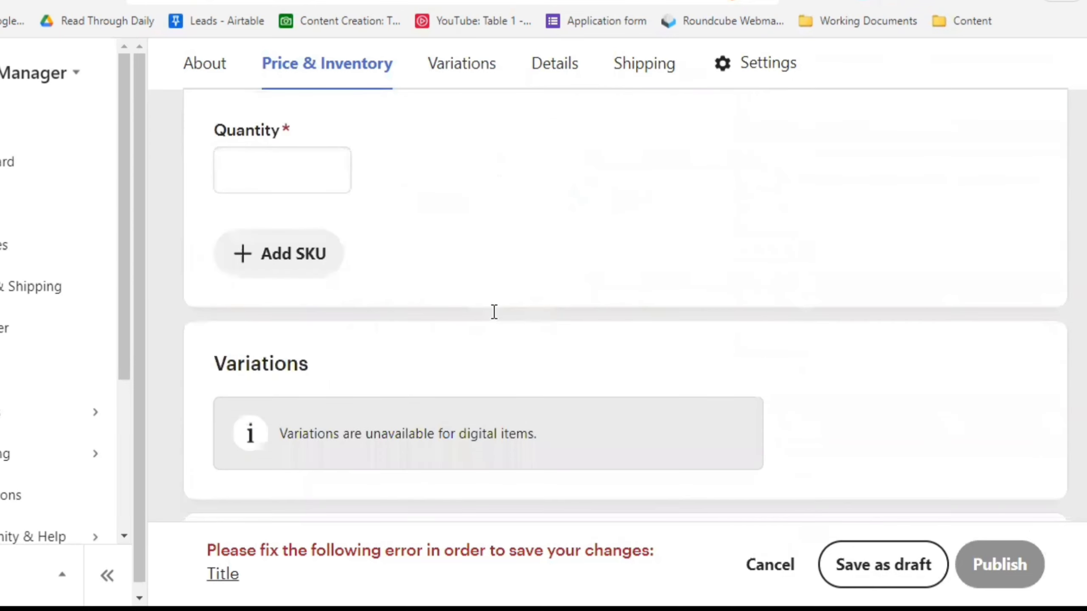
pyautogui.scroll(-5, 493, 314)
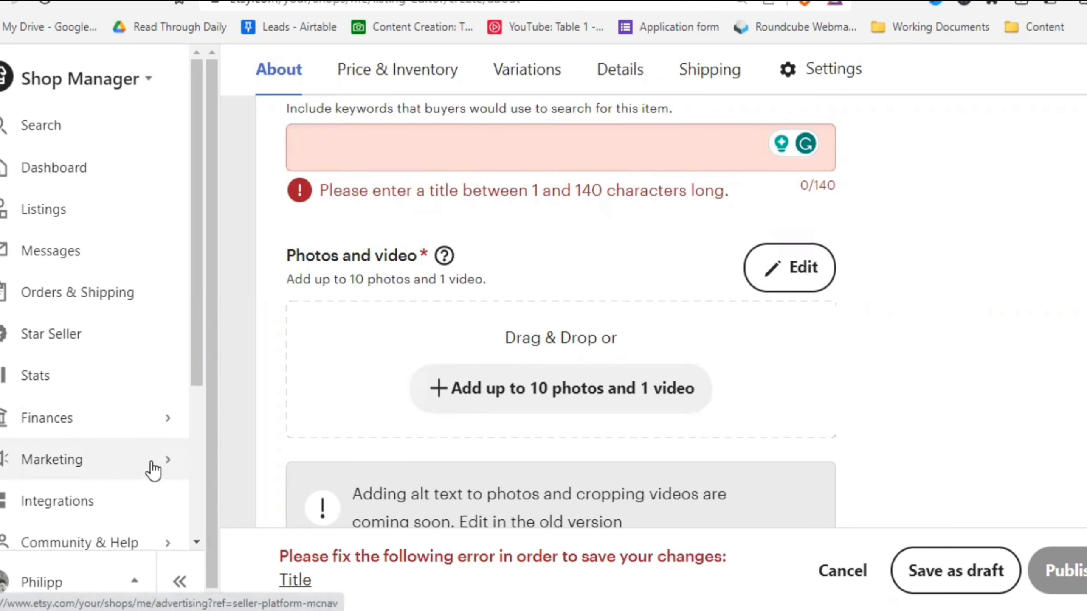
# - Open the shop's marketing page for sales and discounts, discarding the unsaved listing changes
pyautogui.click(151, 469)
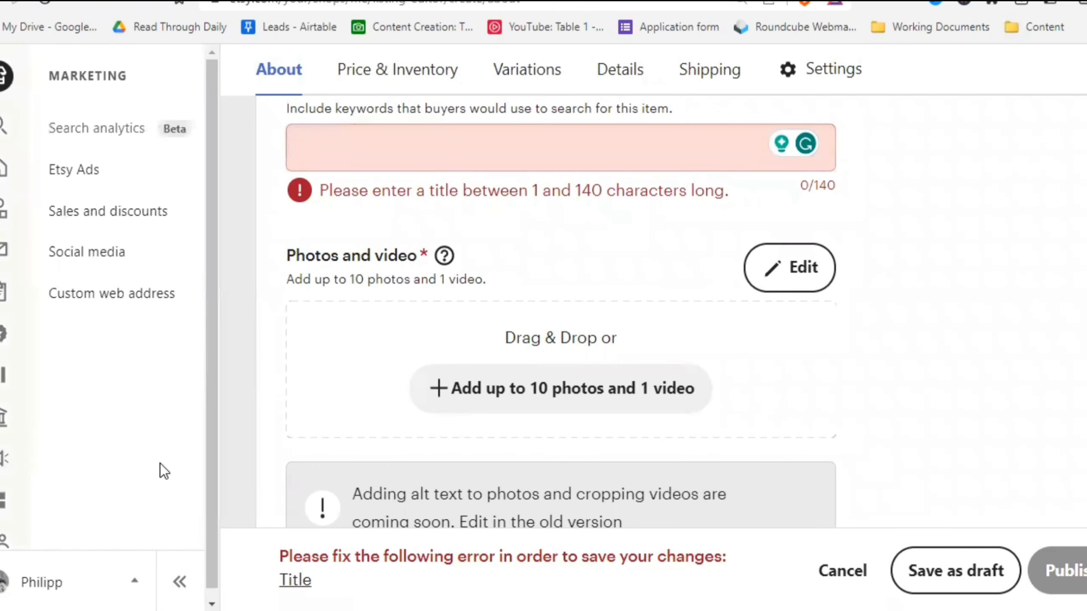
pyautogui.click(119, 214)
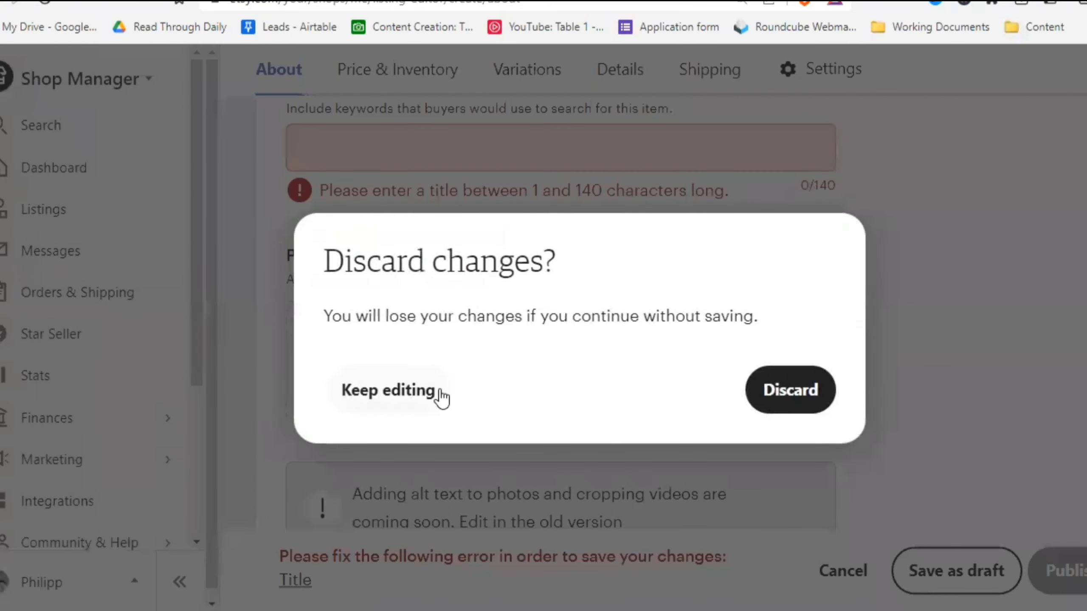
pyautogui.click(794, 393)
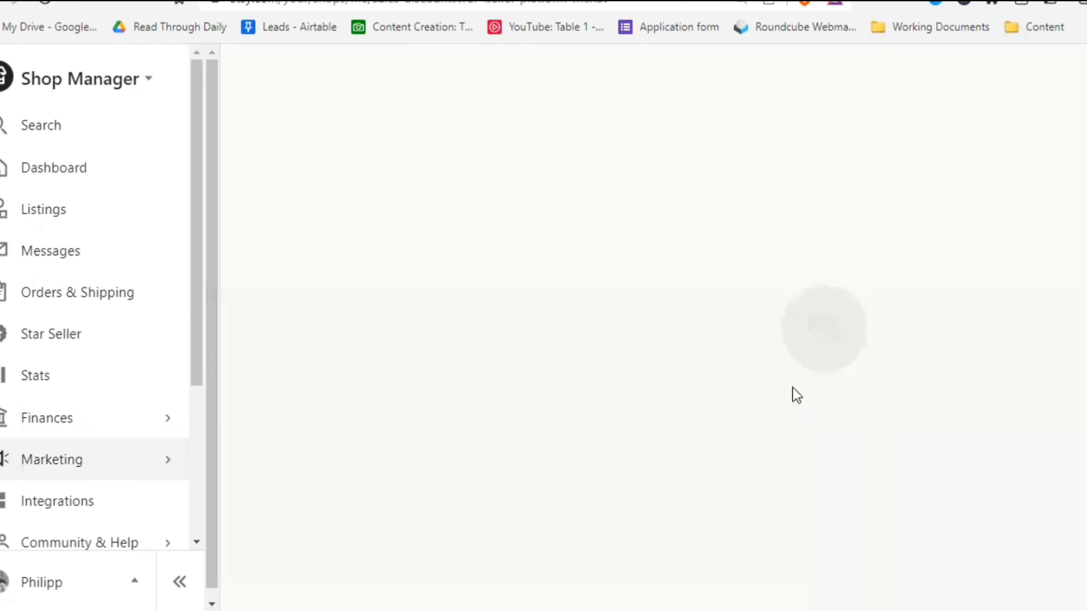
pyautogui.scroll(10, 717, 429)
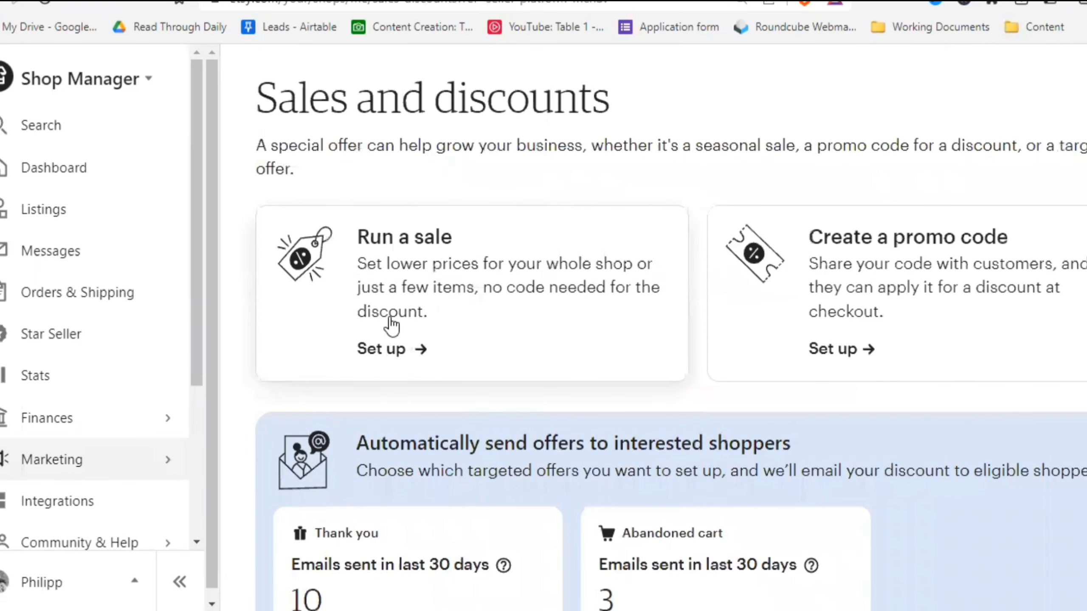
# - Start setting up a sale, review the discount types and enter 67 as the percentage off
pyautogui.click(413, 362)
pyautogui.click(861, 354)
pyautogui.scroll(-3, 727, 310)
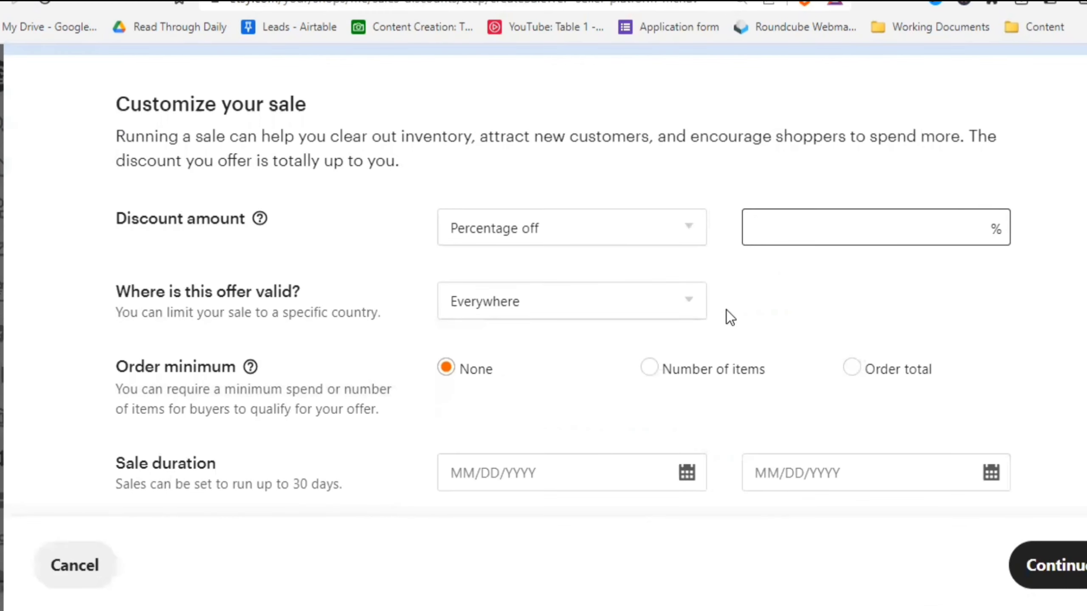
pyautogui.click(647, 233)
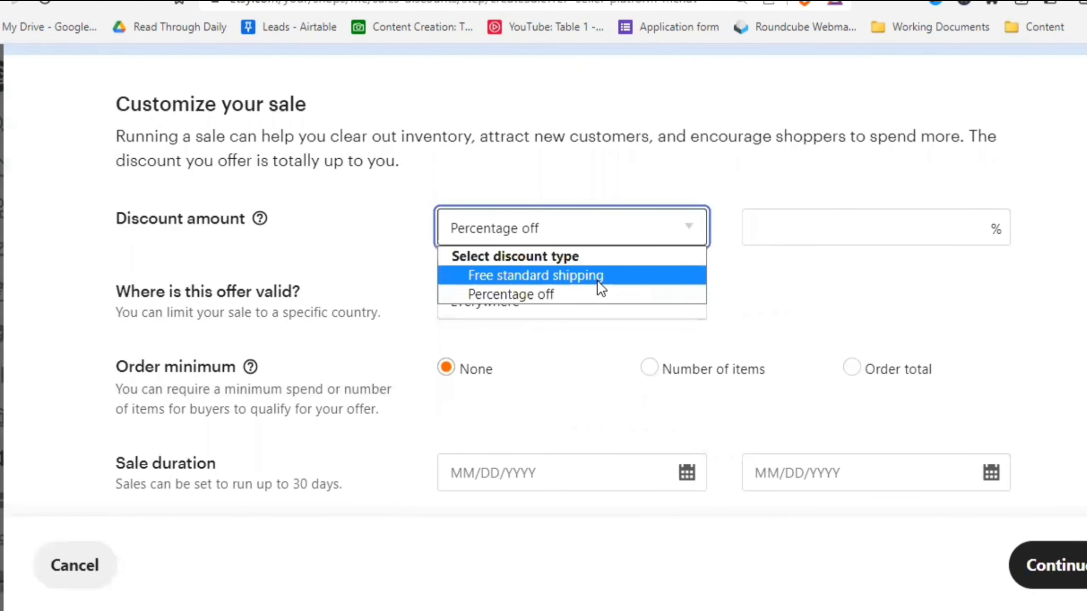
pyautogui.click(810, 229)
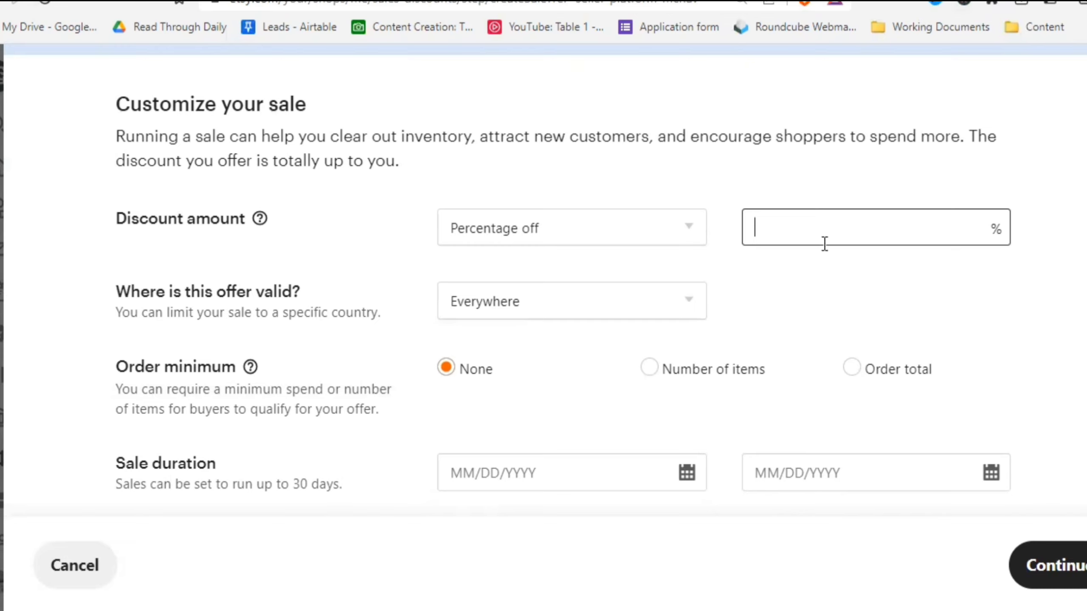
pyautogui.write('67')
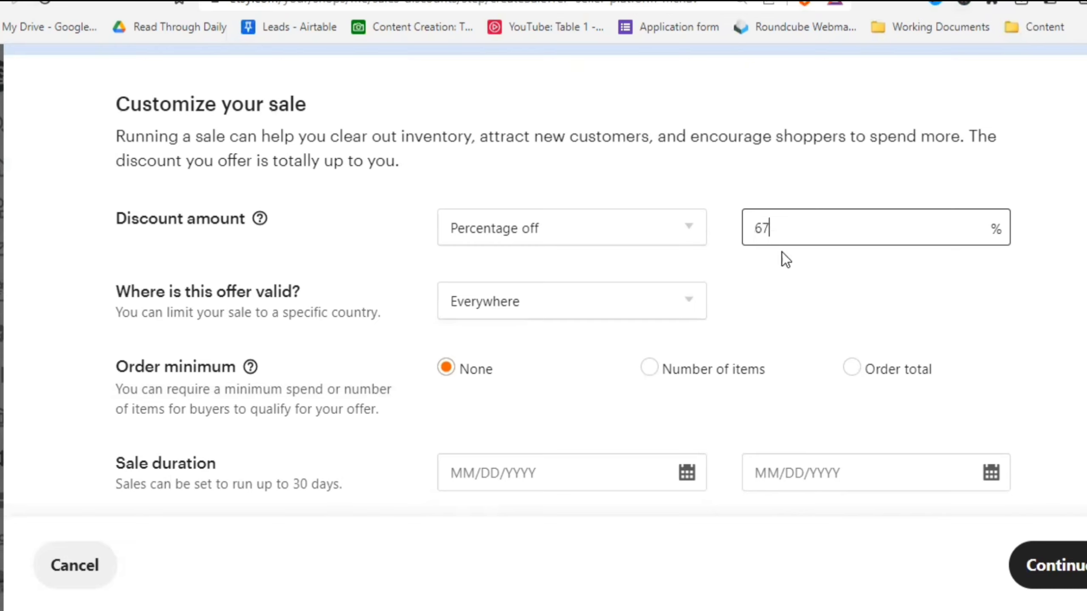